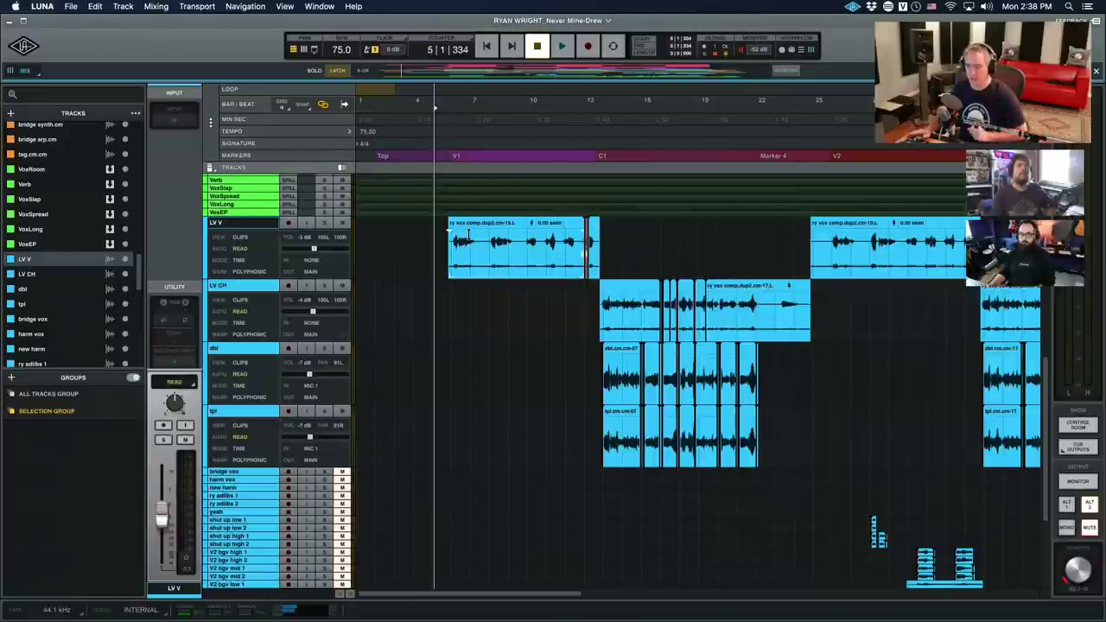
Switch to the mixer and examine the inserts and sends on the lead vocal, double and triple channels.
key(super+equal)
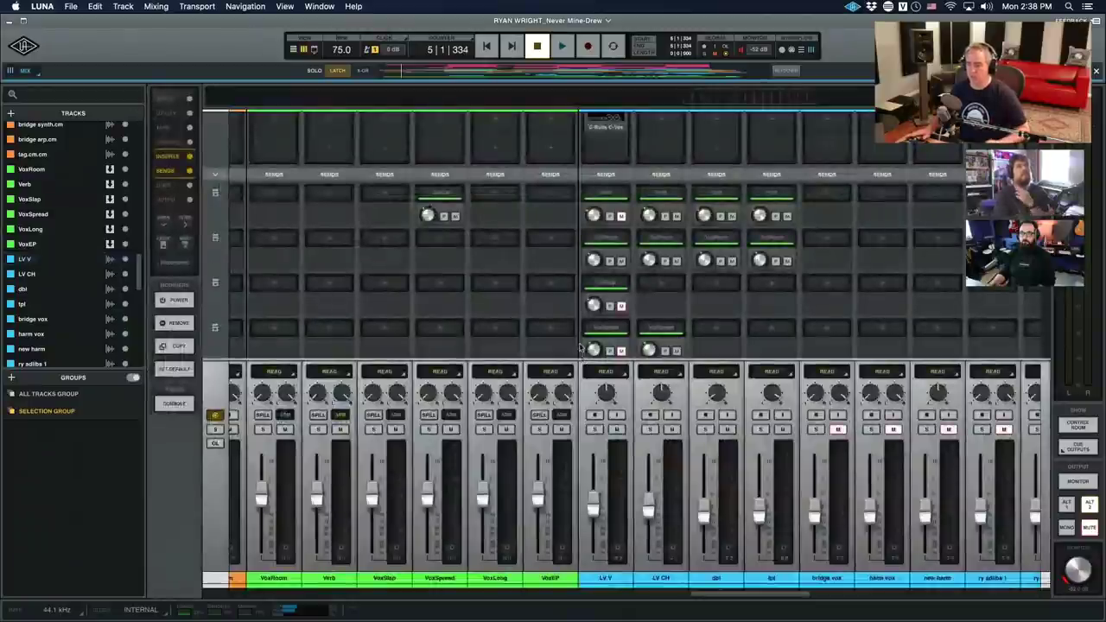
scroll(591, 223, up, 3)
scroll(590, 223, up, 3)
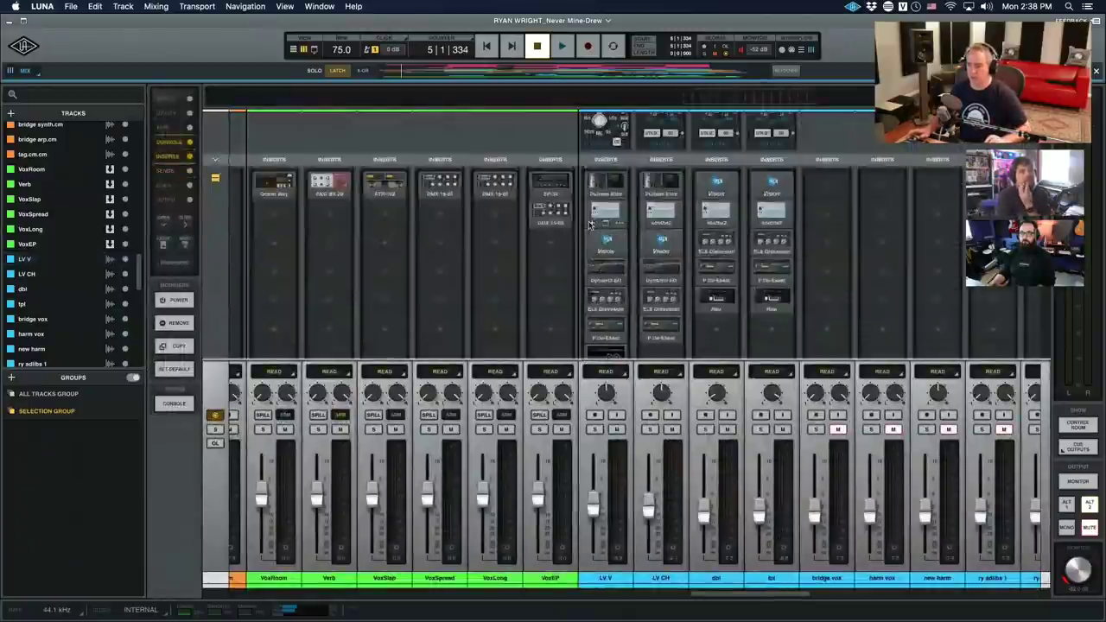
scroll(591, 223, down, 1)
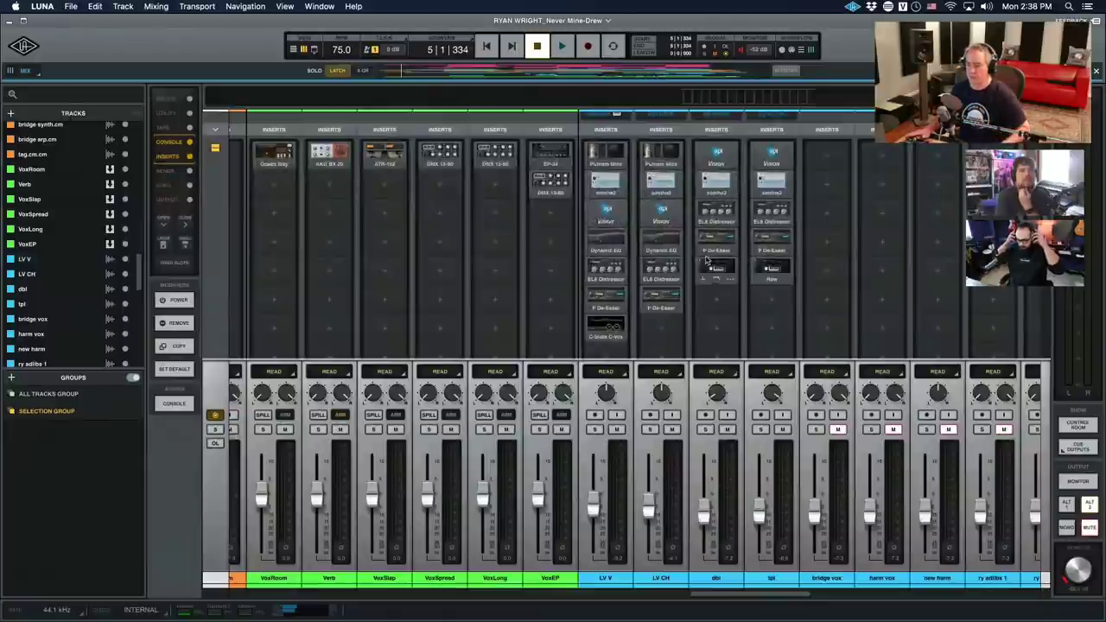
scroll(706, 262, down, 5)
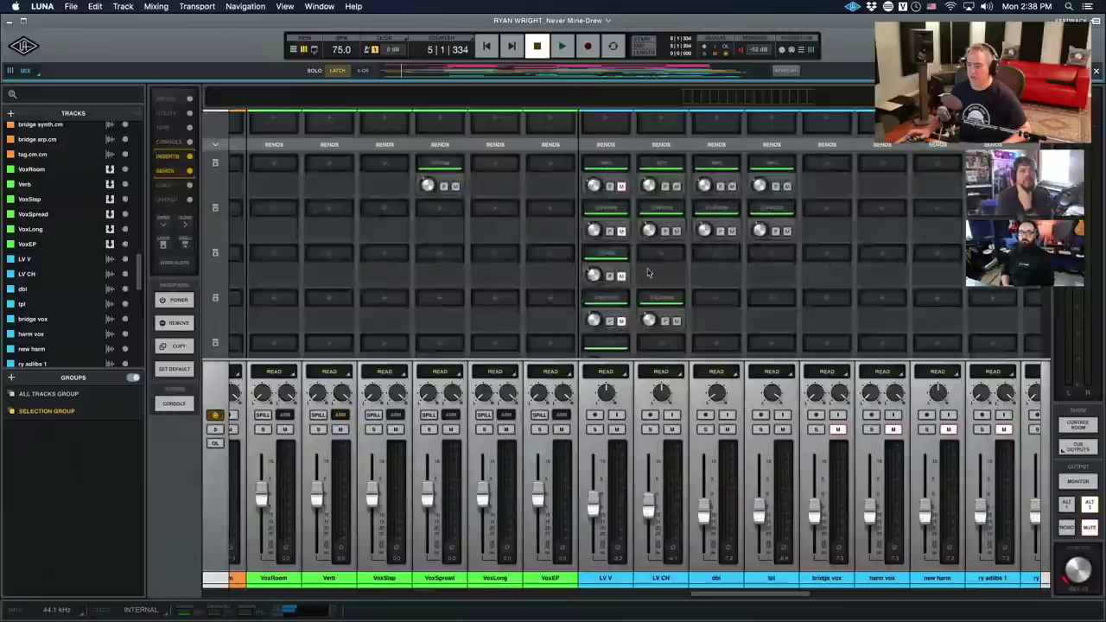
scroll(649, 273, down, 2)
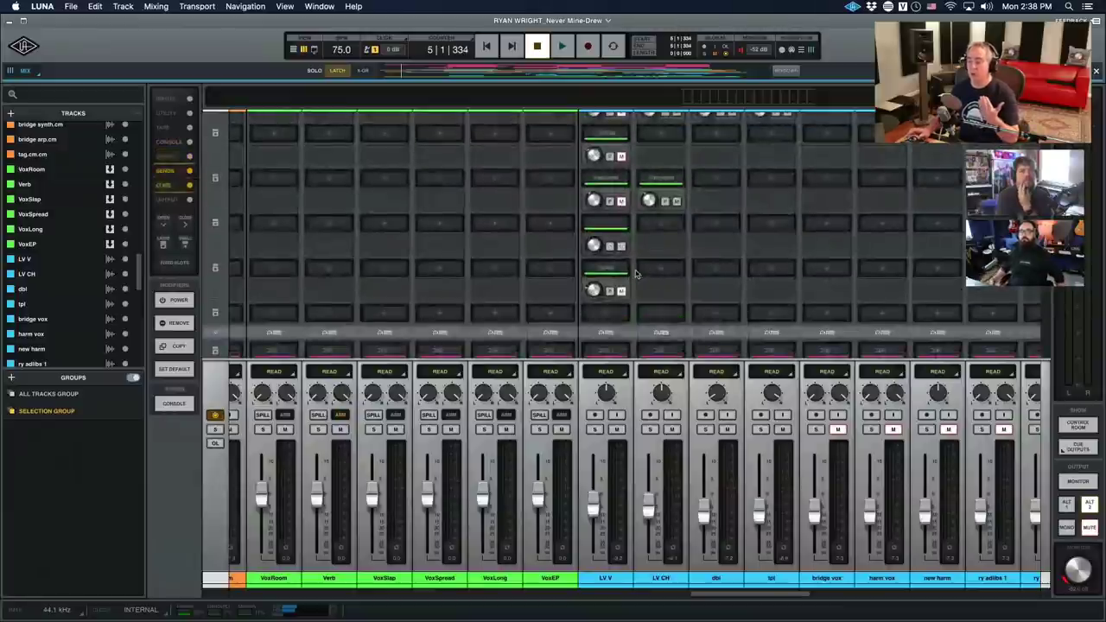
scroll(636, 274, down, 4)
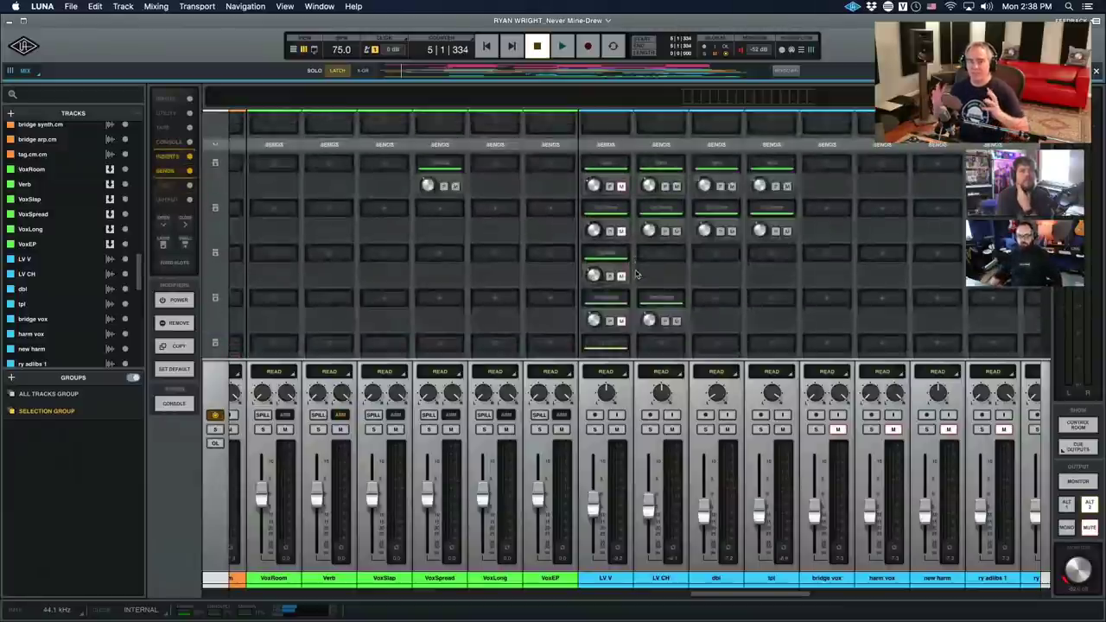
scroll(637, 274, up, 5)
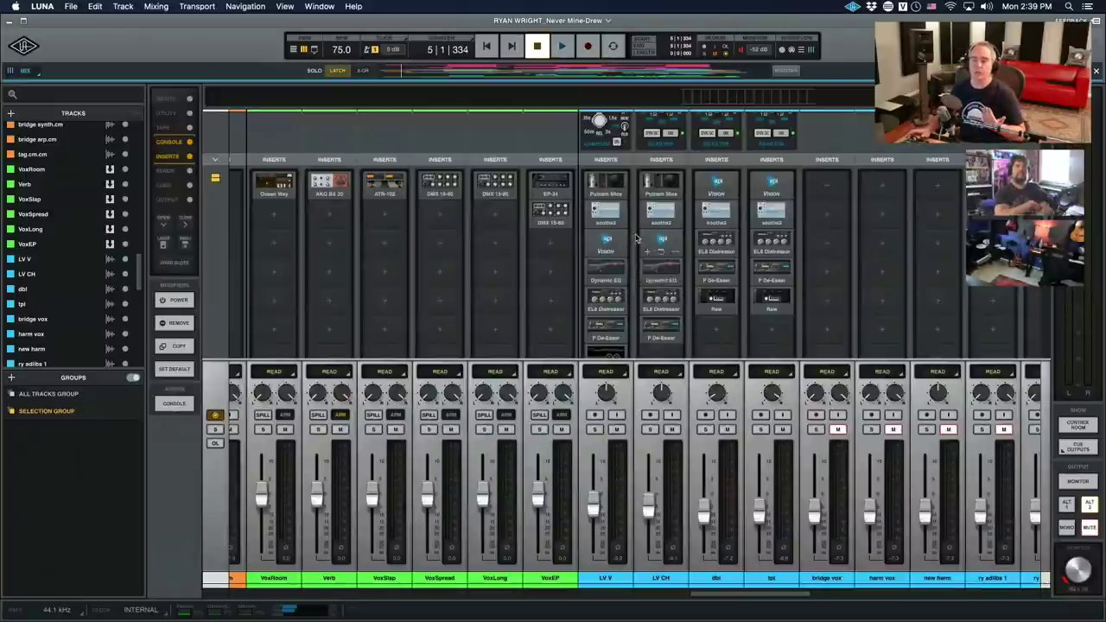
scroll(637, 240, up, 1)
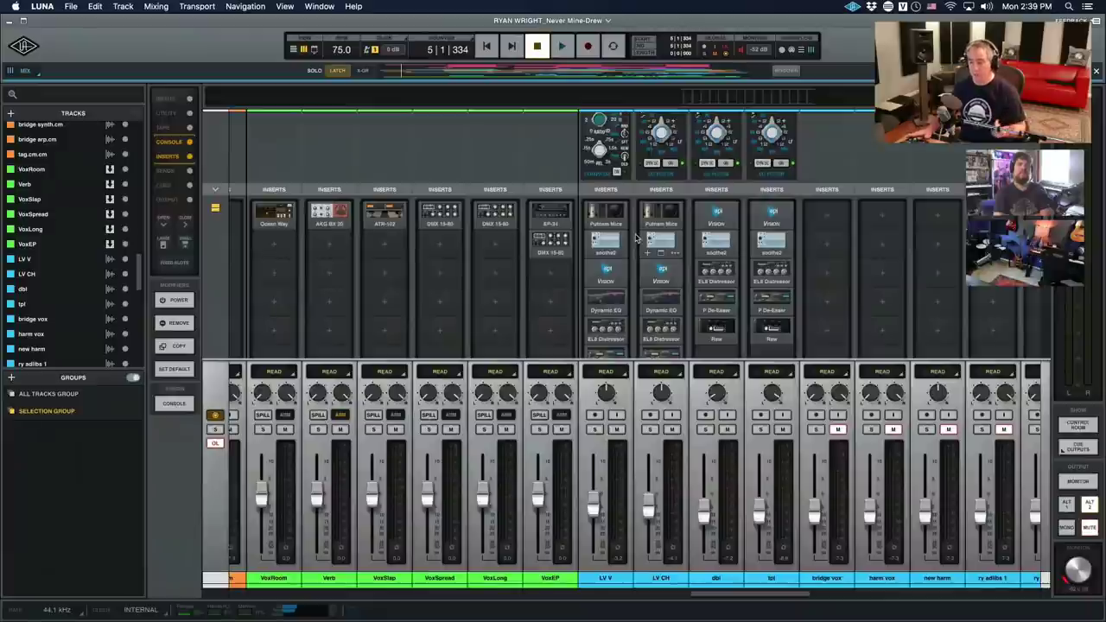
scroll(627, 262, down, 2)
scroll(627, 262, down, 2)
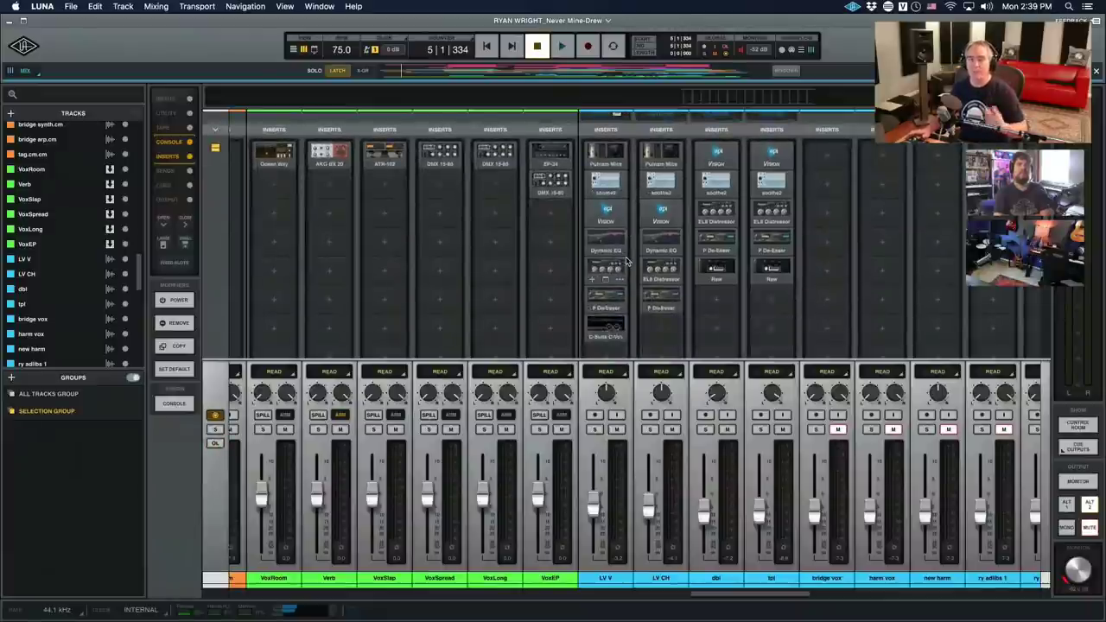
scroll(627, 262, down, 5)
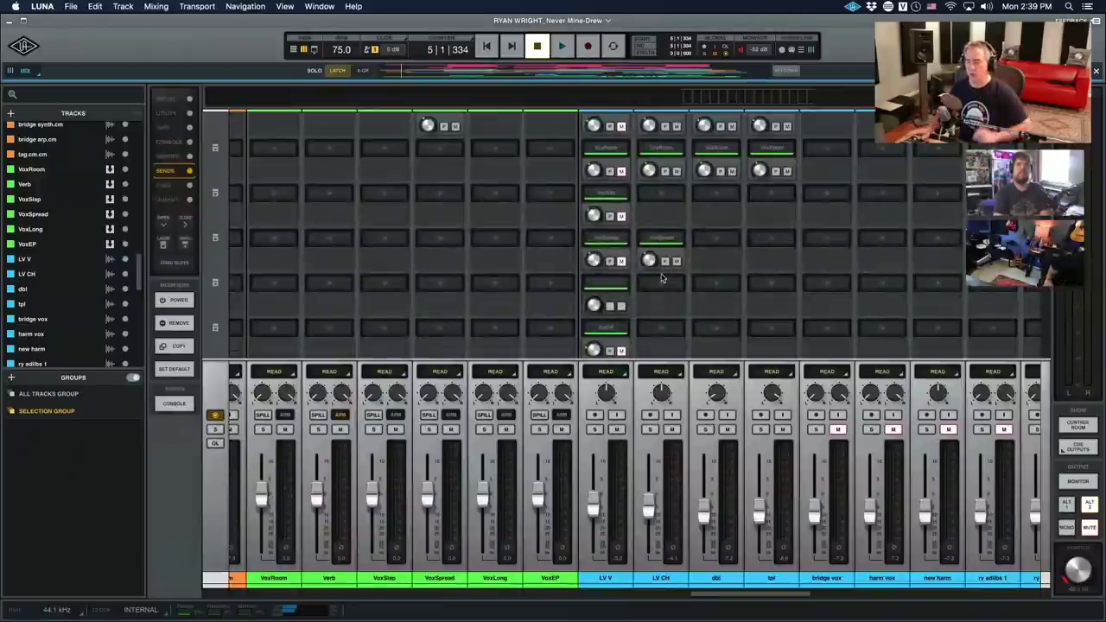
scroll(579, 294, up, 3)
scroll(579, 294, up, 5)
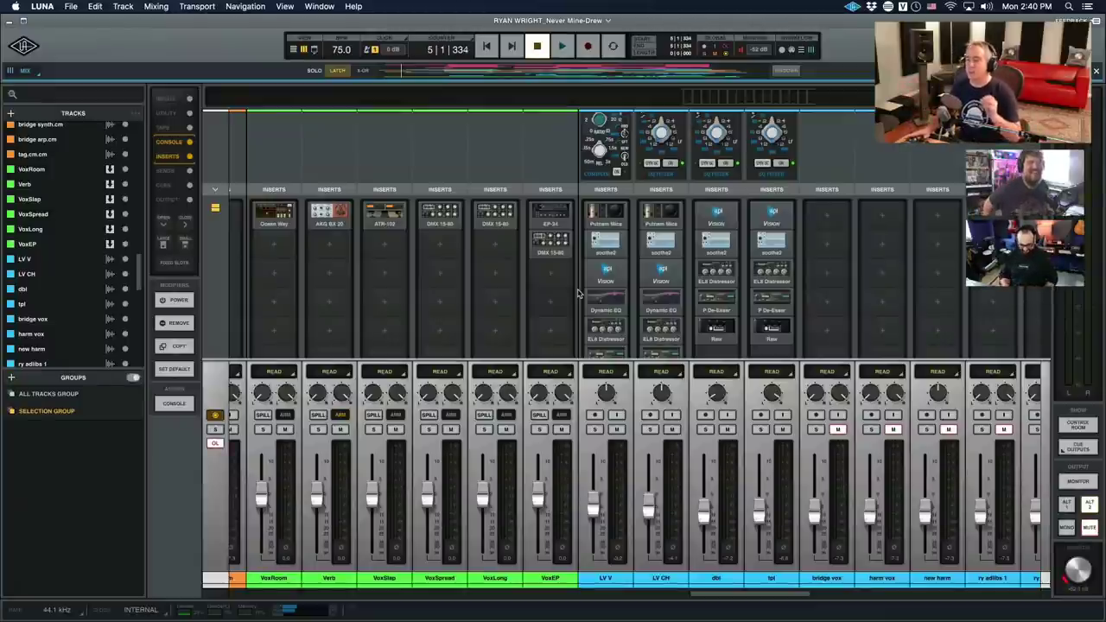
Open the Putnam Mics insert on the LV V channel, move its window aside and dismiss the introductory notice.
click(619, 214)
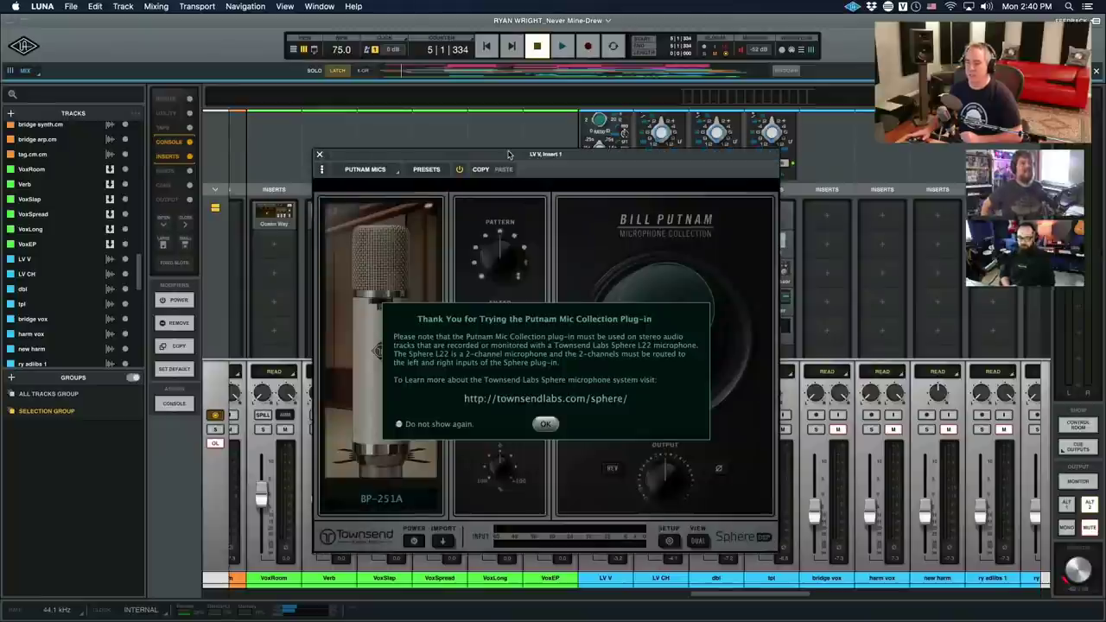
drag(508, 167, 329, 128)
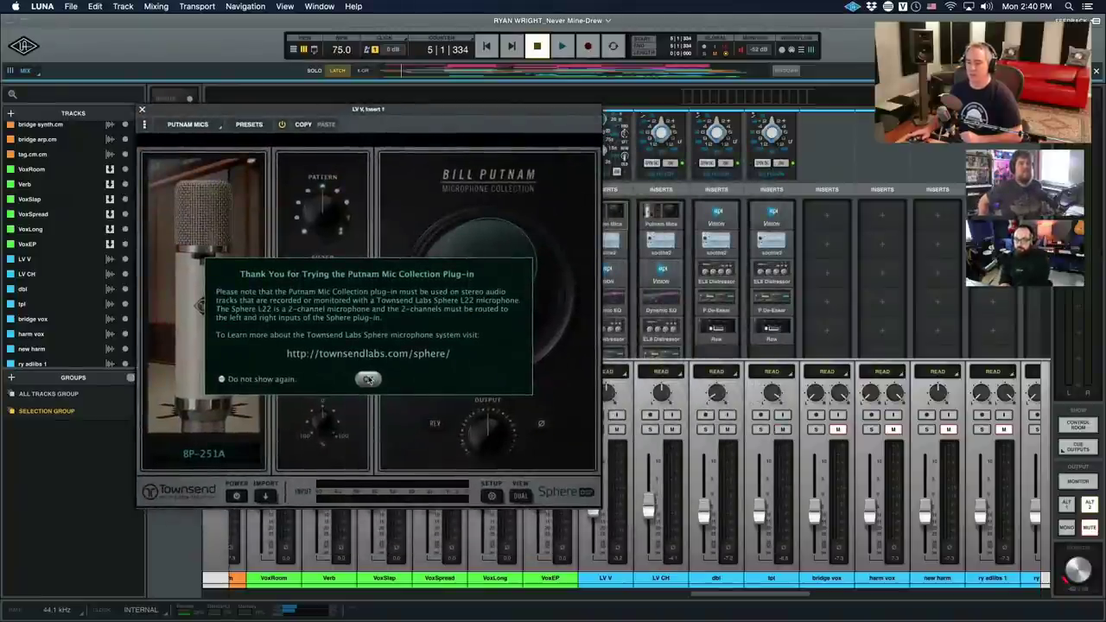
click(367, 379)
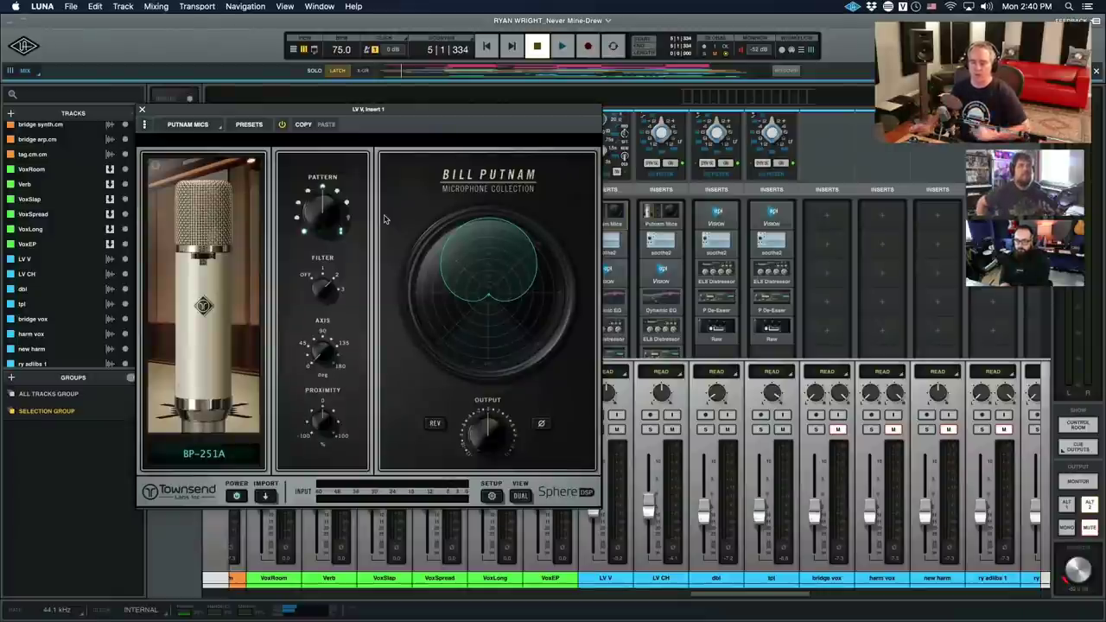
Review the microphone model categories and the Axis control in the Putnam Mics plug-in, and close its window.
click(191, 457)
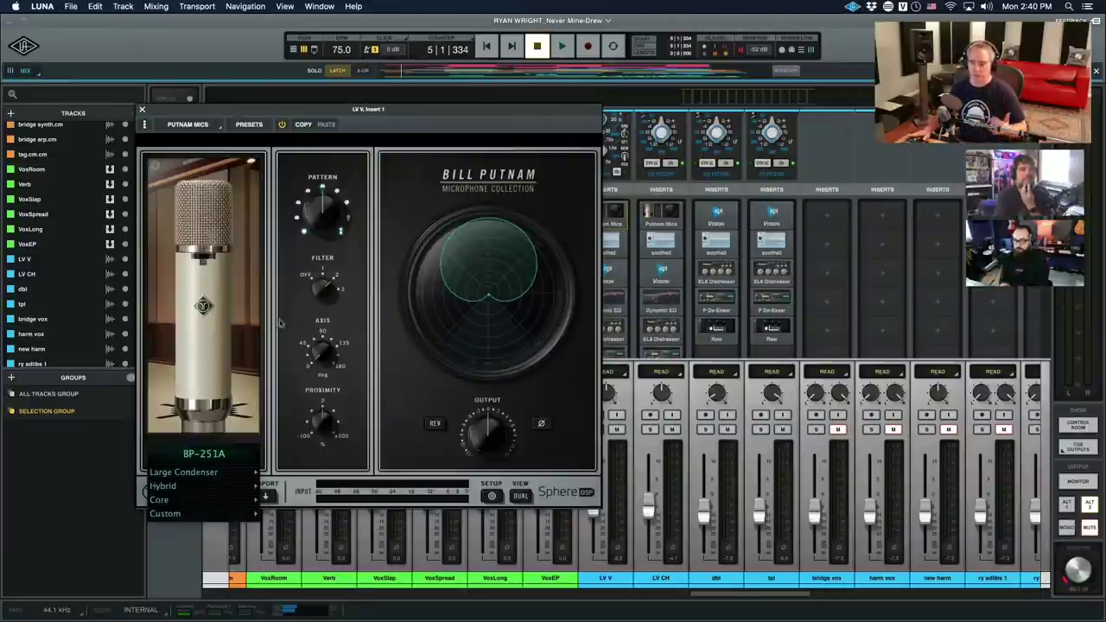
click(383, 231)
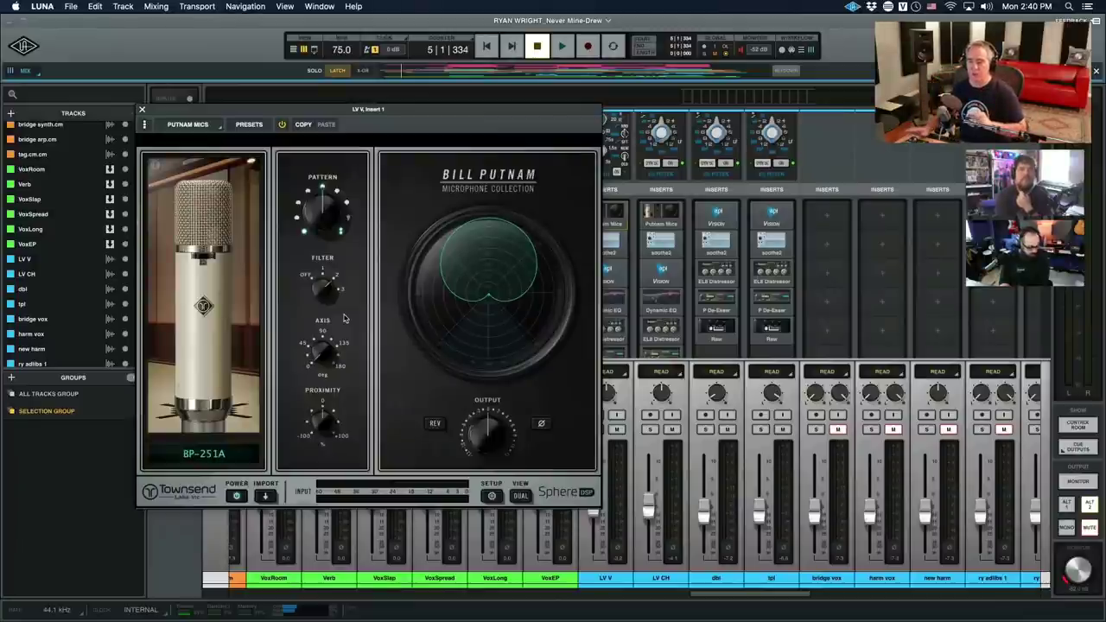
drag(325, 357, 338, 338)
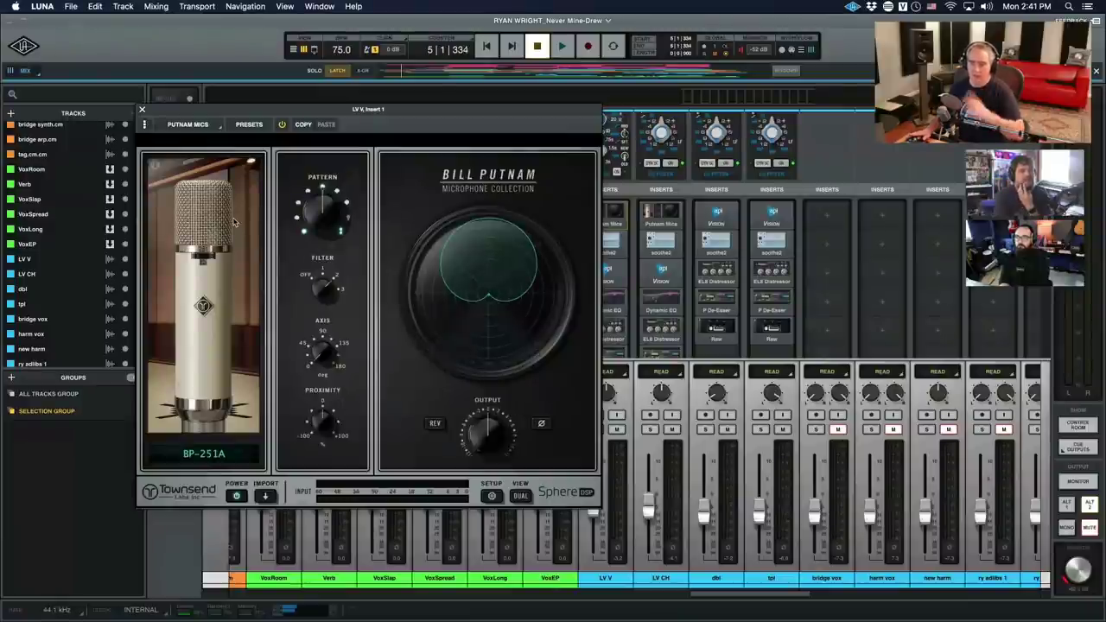
drag(268, 111, 195, 112)
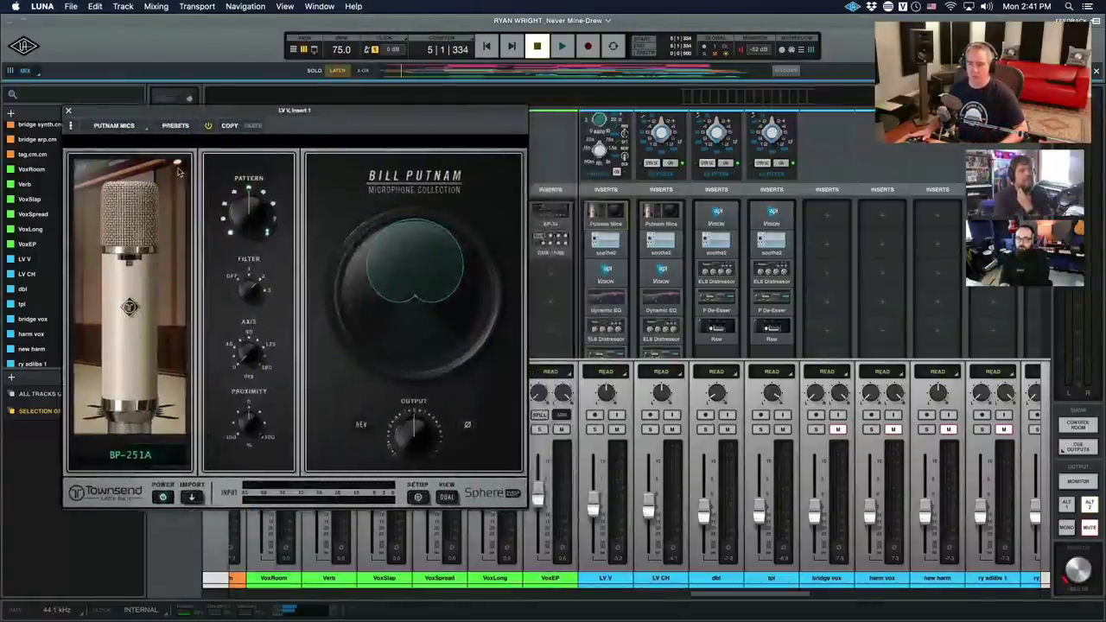
key(super+w)
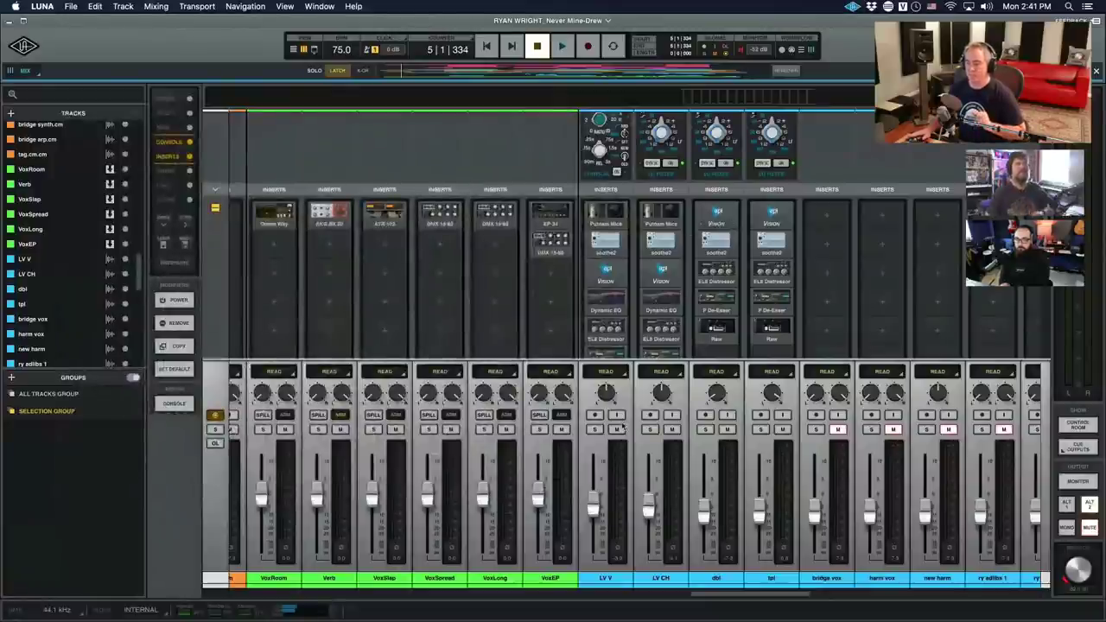
Open the soothe2 insert on the LV V channel to review its settings, and close it.
click(609, 248)
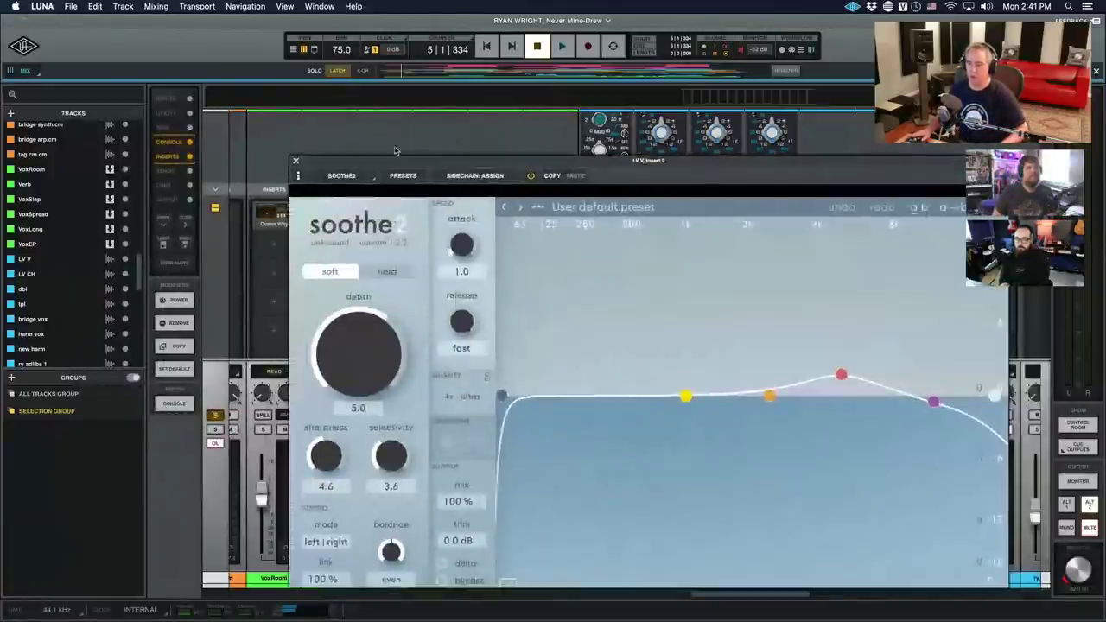
drag(431, 158, 188, 77)
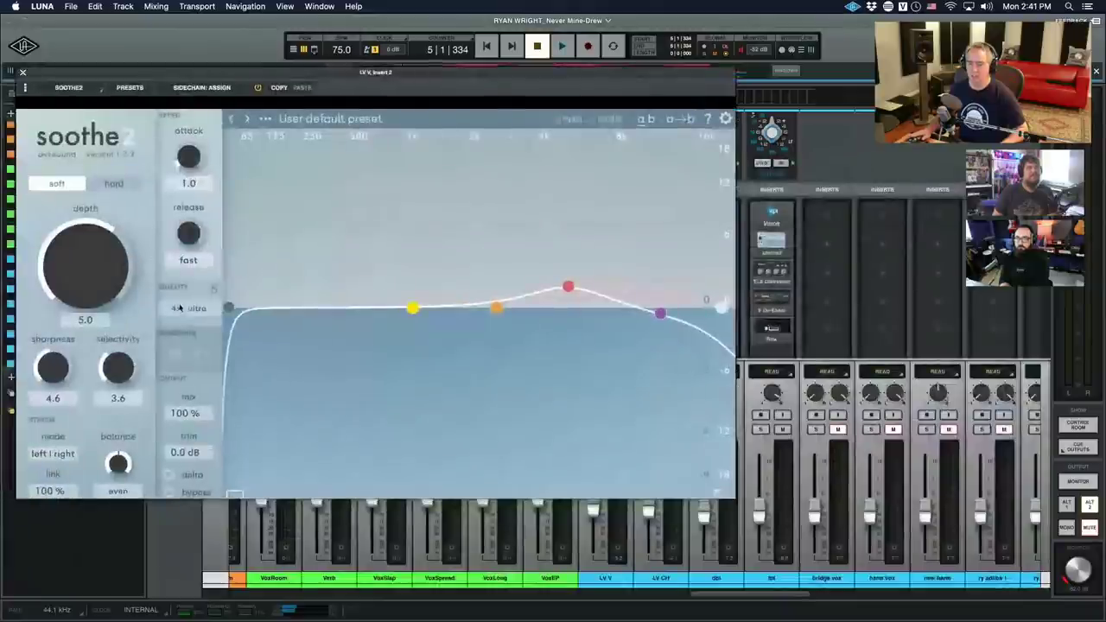
key(super+w)
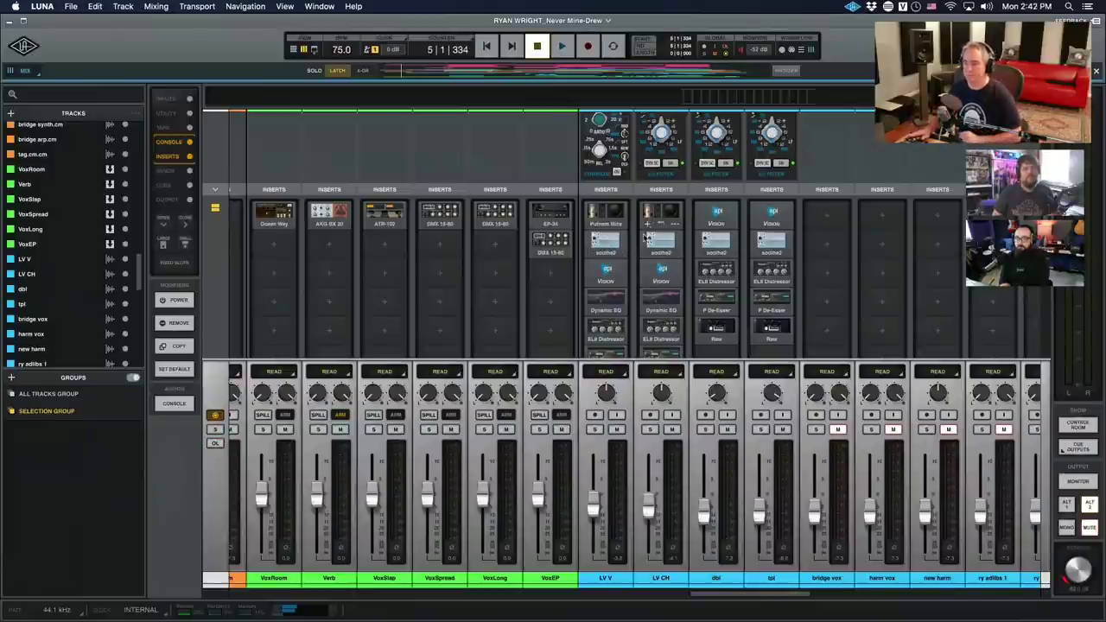
Display the EQ and input sections of the LV V channel's console strip to review them, and return to the inserts.
click(608, 274)
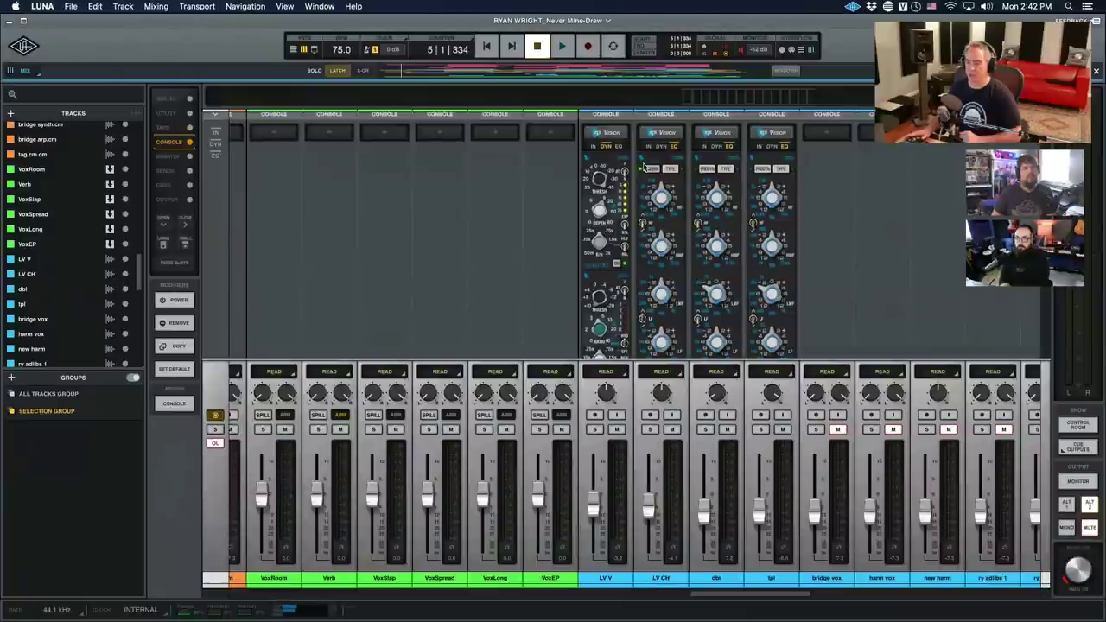
click(620, 147)
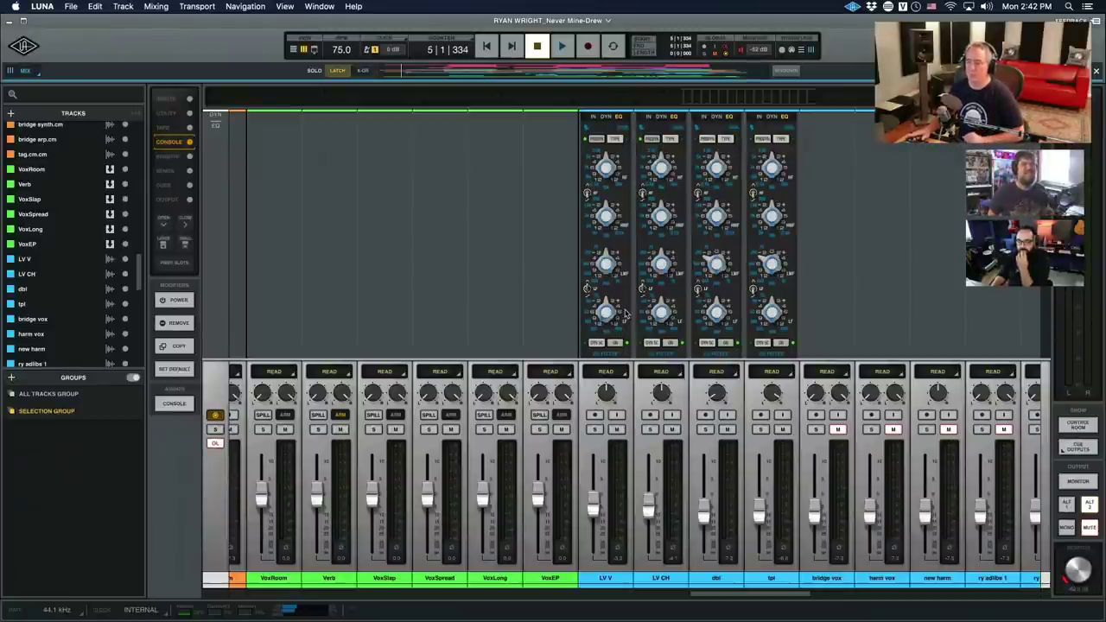
scroll(628, 315, up, 3)
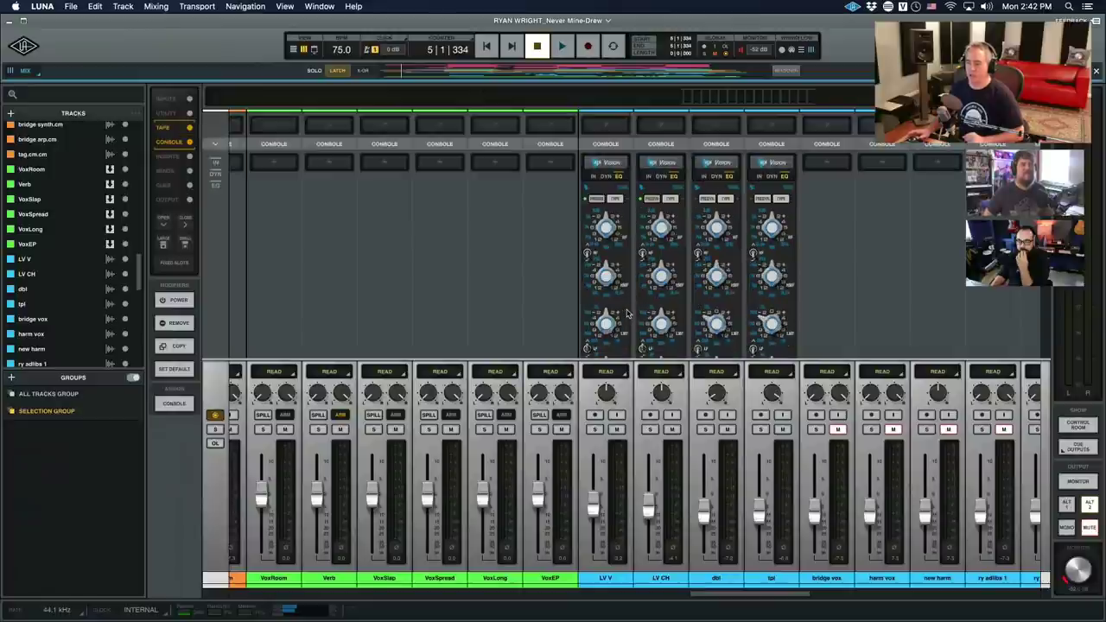
scroll(628, 235, up, 3)
scroll(632, 294, down, 3)
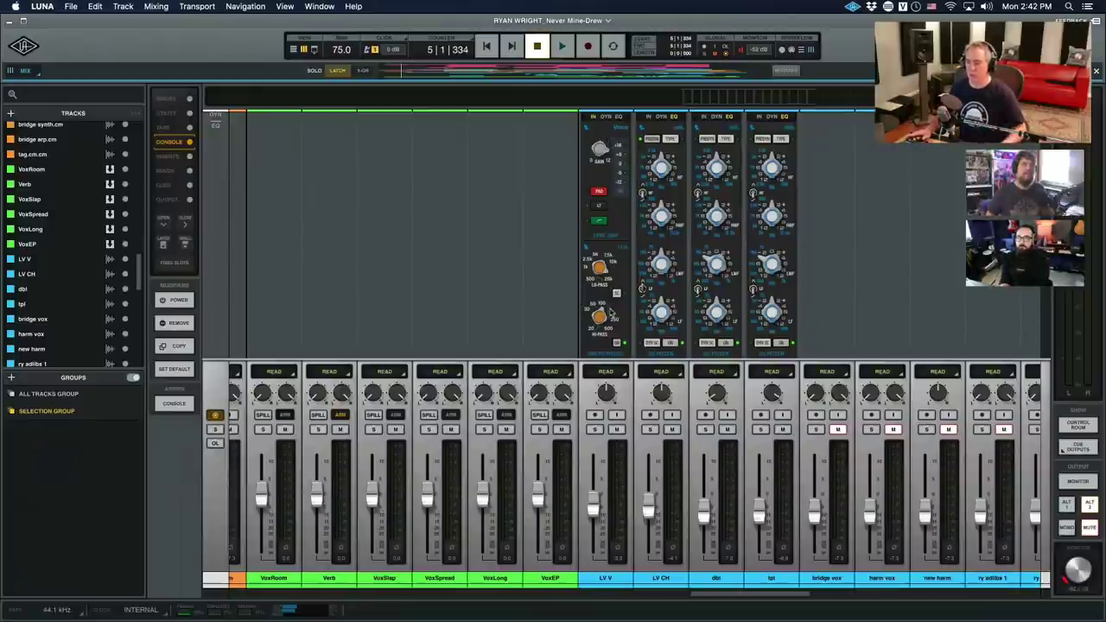
scroll(617, 284, down, 5)
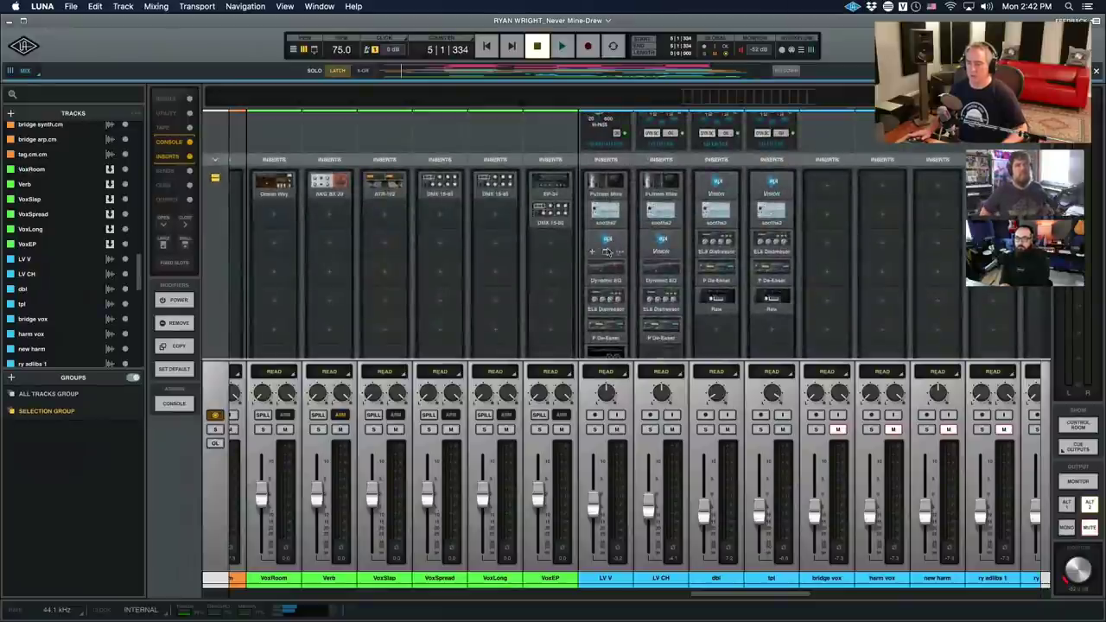
Open the full API Vision console view for the LV V channel, and close it again.
mouse_move(610, 248)
mouse_down()
mouse_move(617, 273)
mouse_move(609, 251)
mouse_up()
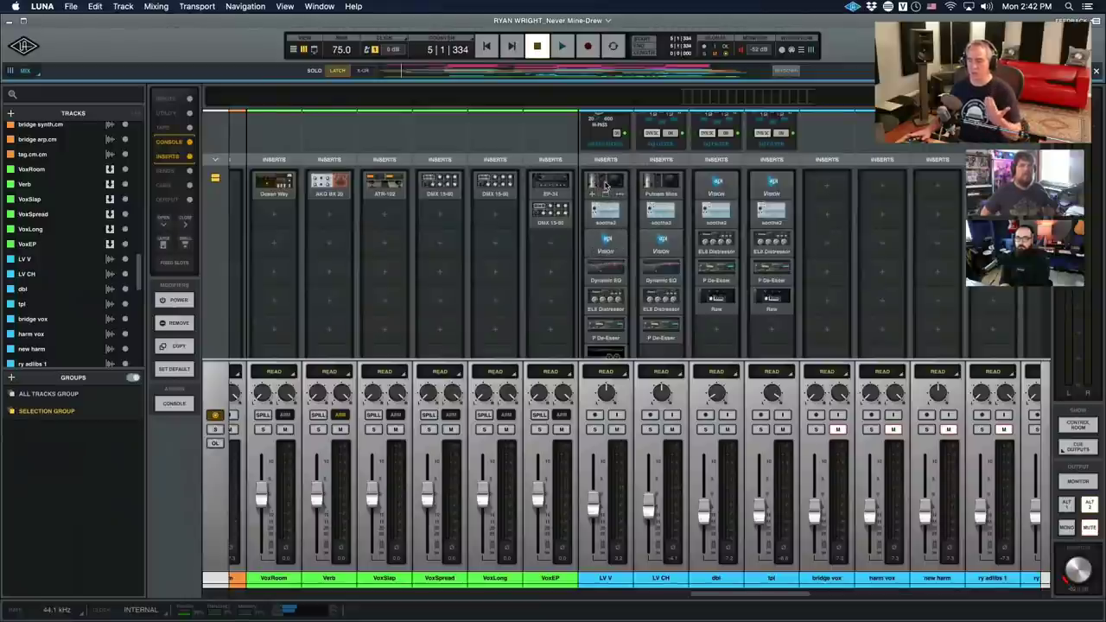
click(608, 241)
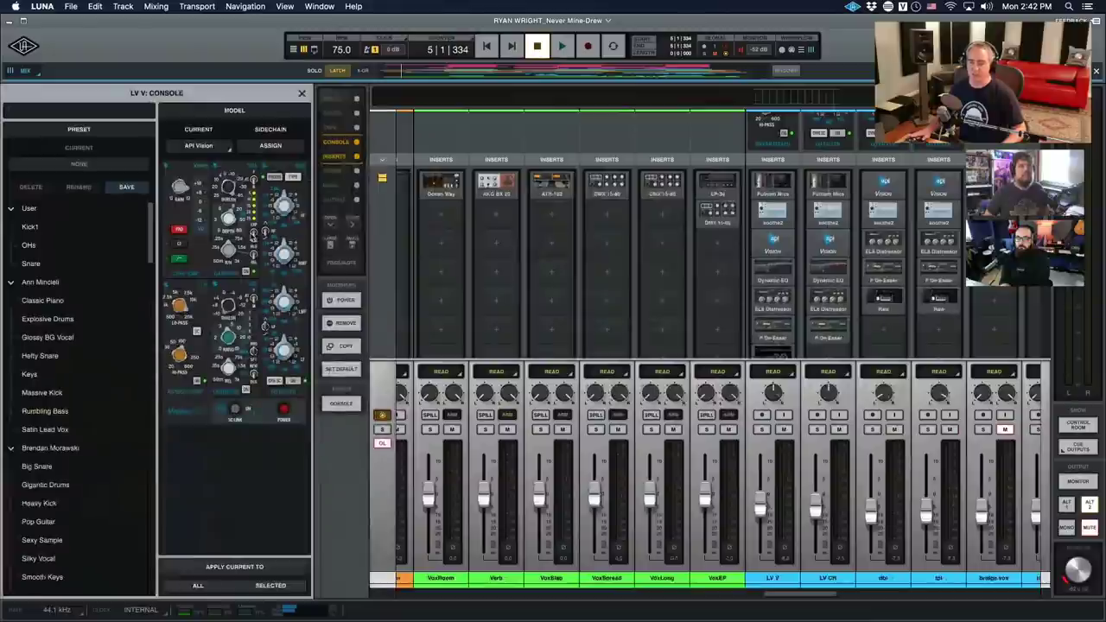
click(797, 254)
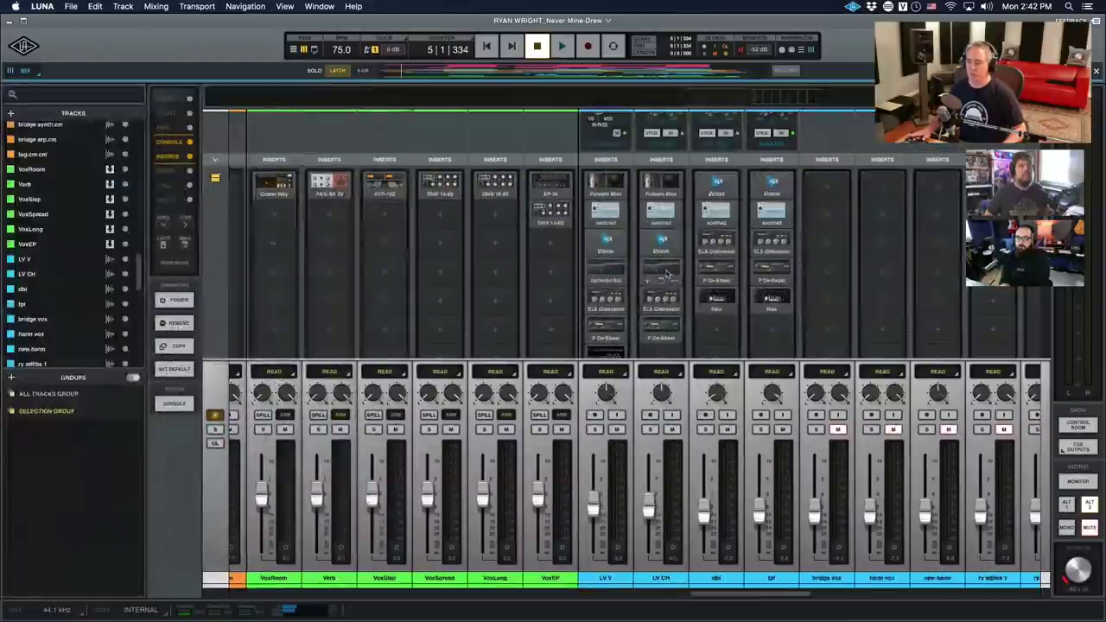
Open the Oxford Dynamic EQ insert on the LV V channel beside the inserts to examine its bands.
click(606, 276)
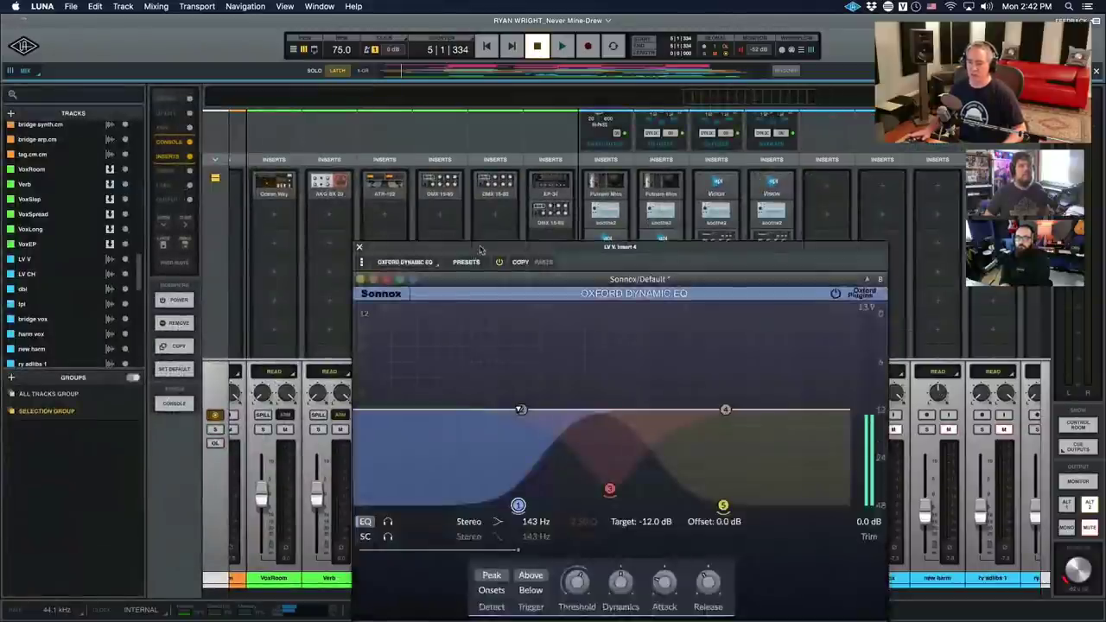
drag(478, 251, 147, 142)
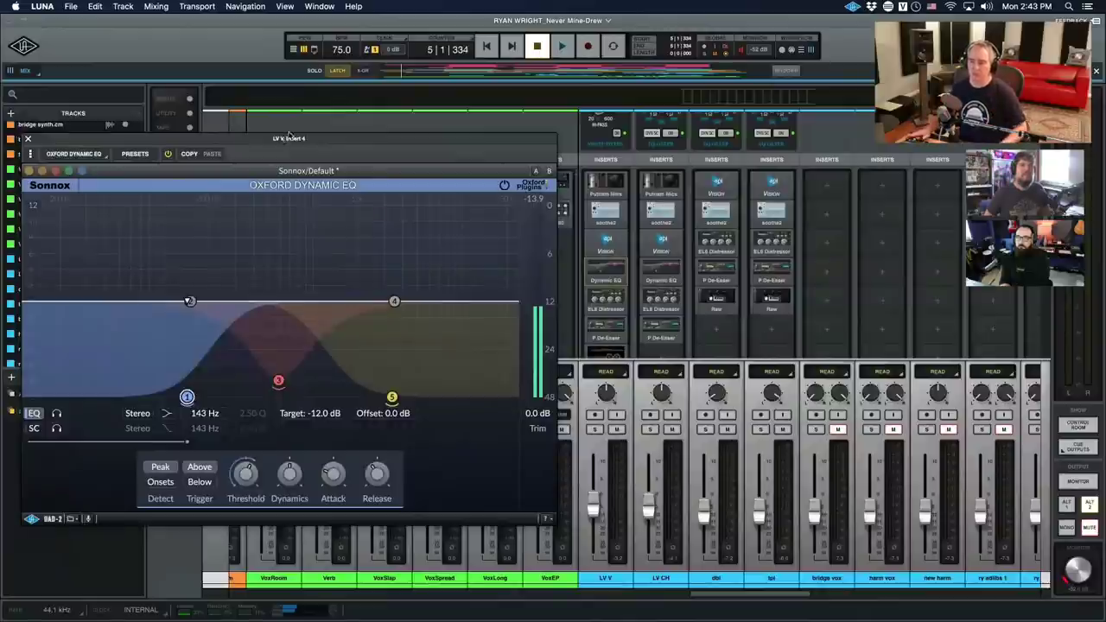
drag(328, 141, 327, 135)
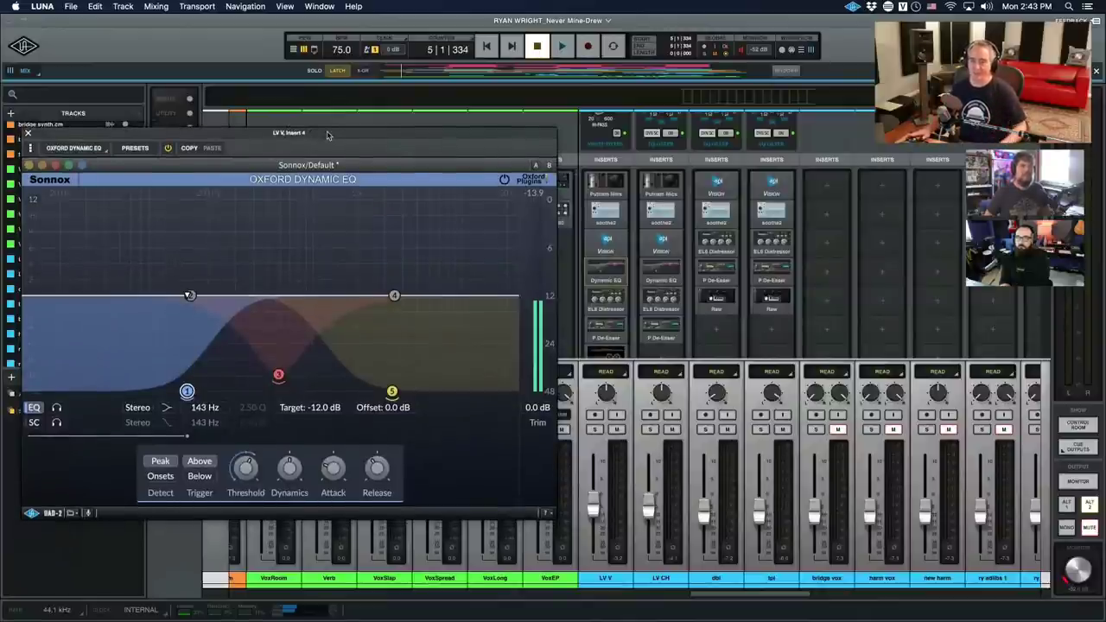
key(super+w)
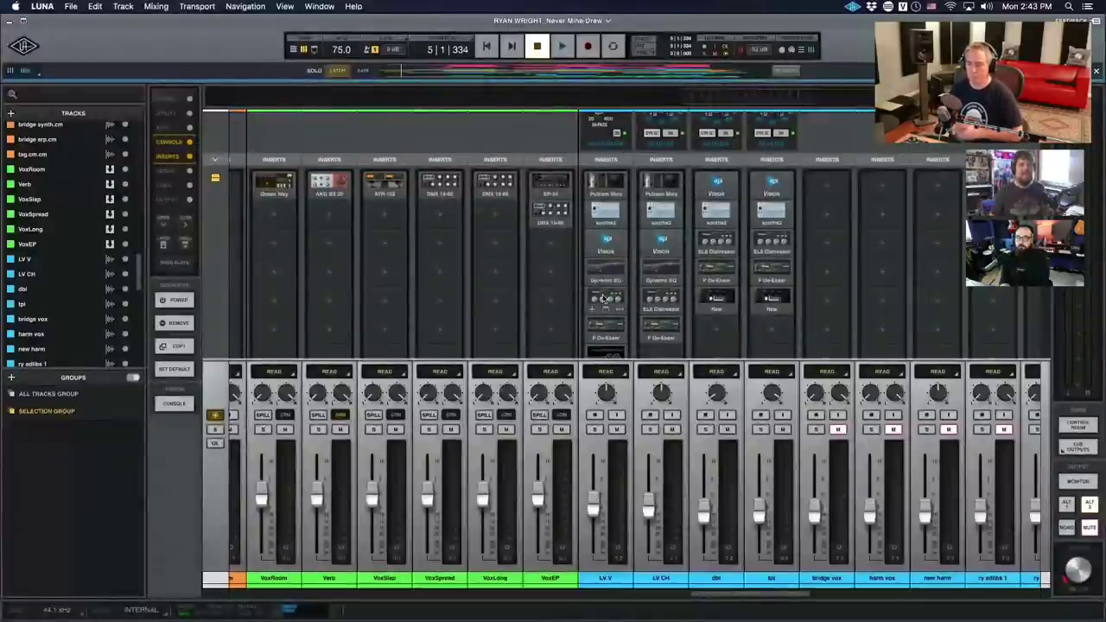
click(605, 270)
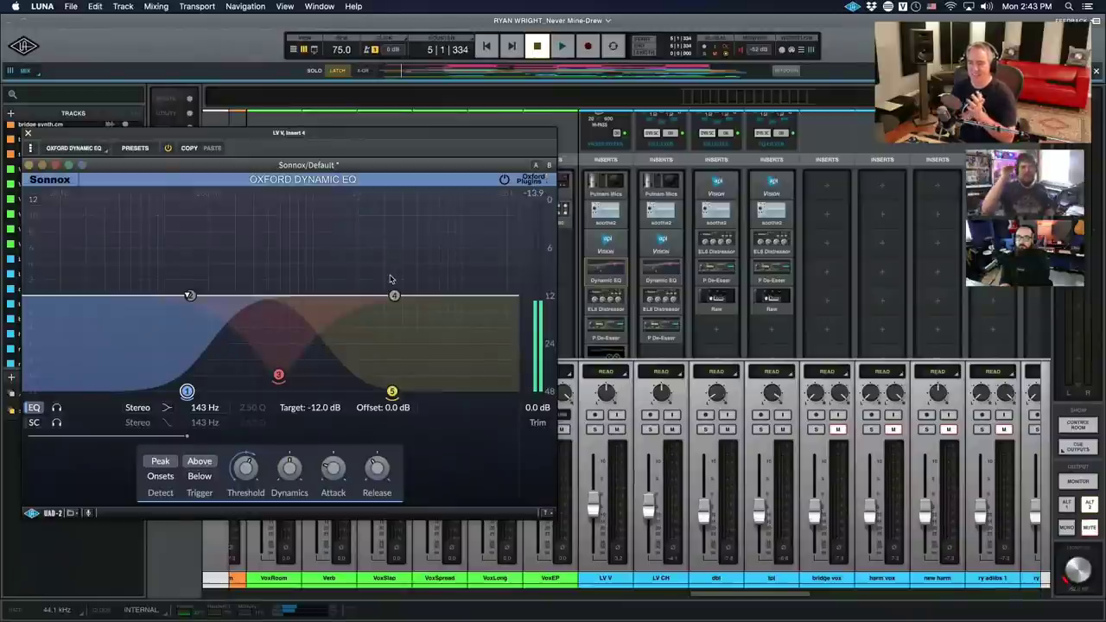
Set the third band of the Oxford Dynamic EQ on the LV V channel to 579 Hz, and close the plug-in.
click(278, 375)
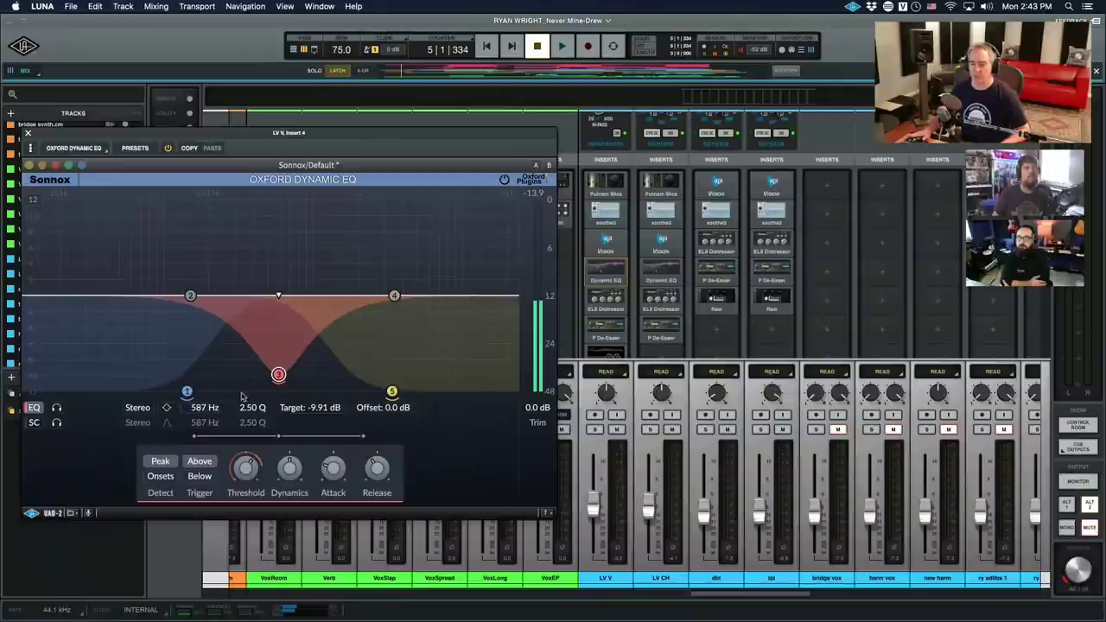
mouse_move(205, 407)
mouse_down()
mouse_move(205, 395)
mouse_move(205, 406)
mouse_up()
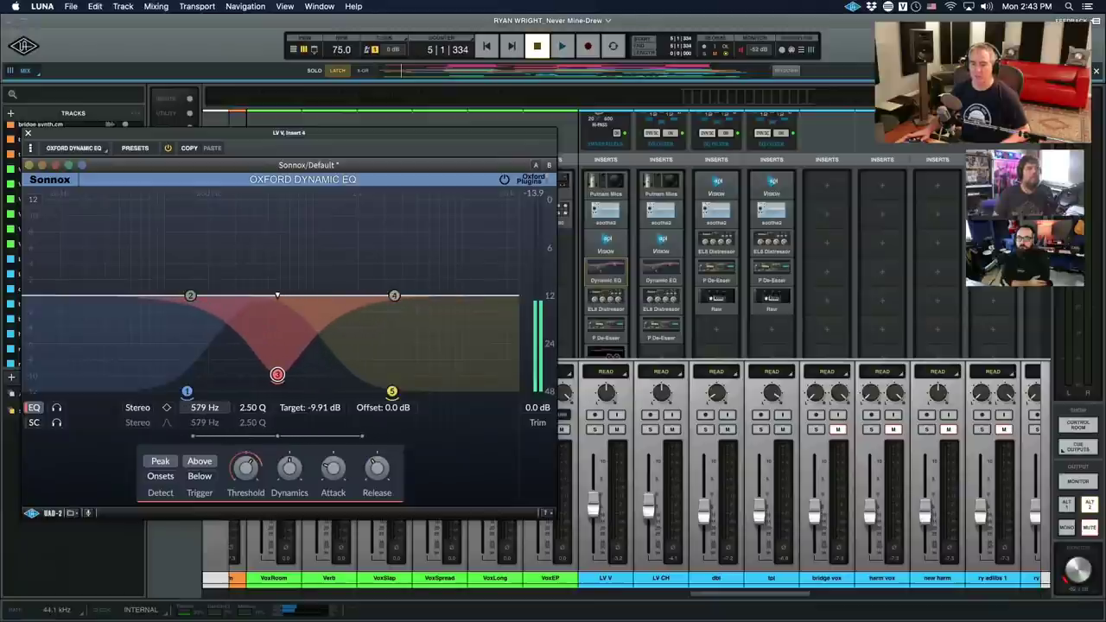
key(super+w)
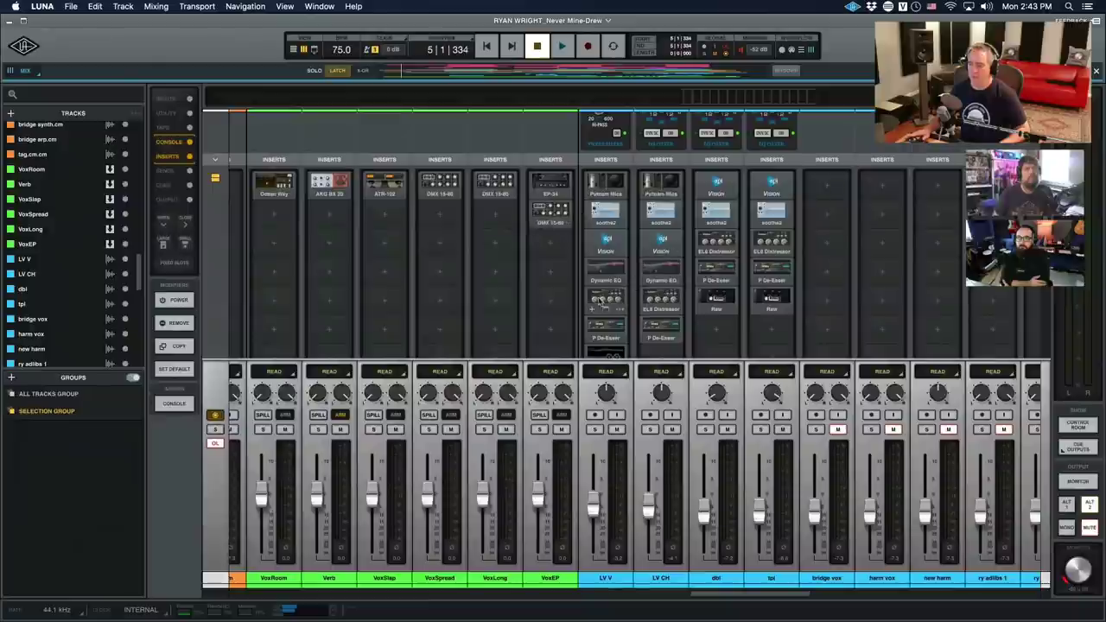
Open the EL8 Distressor insert on the LV V channel beside the inserts to review its settings, and close it.
click(605, 287)
click(602, 296)
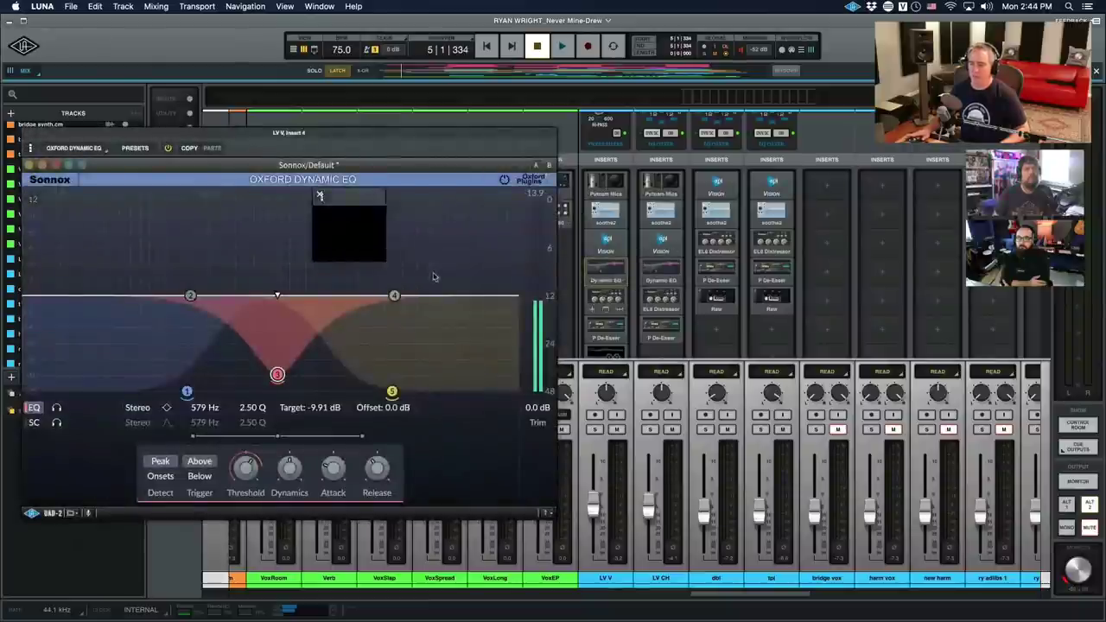
click(30, 136)
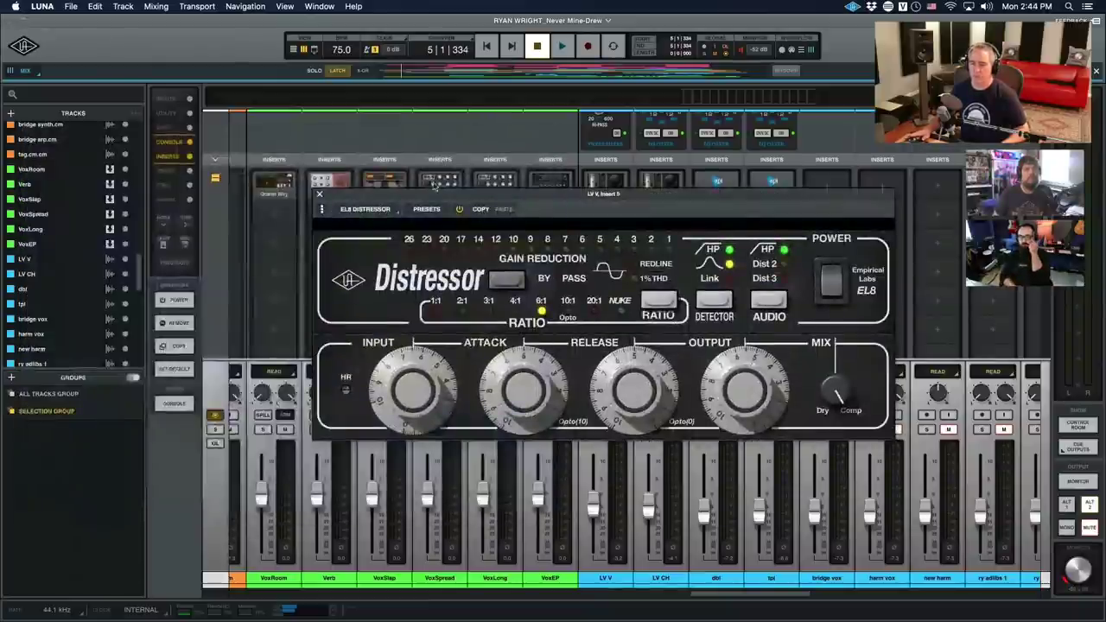
drag(434, 200, 129, 197)
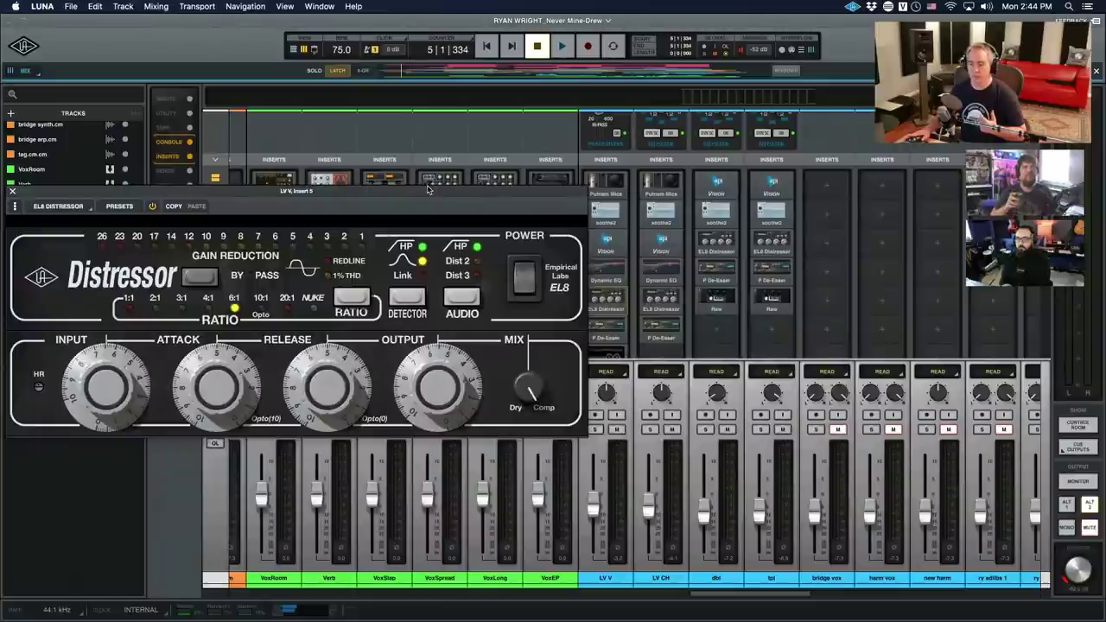
drag(428, 188, 428, 190)
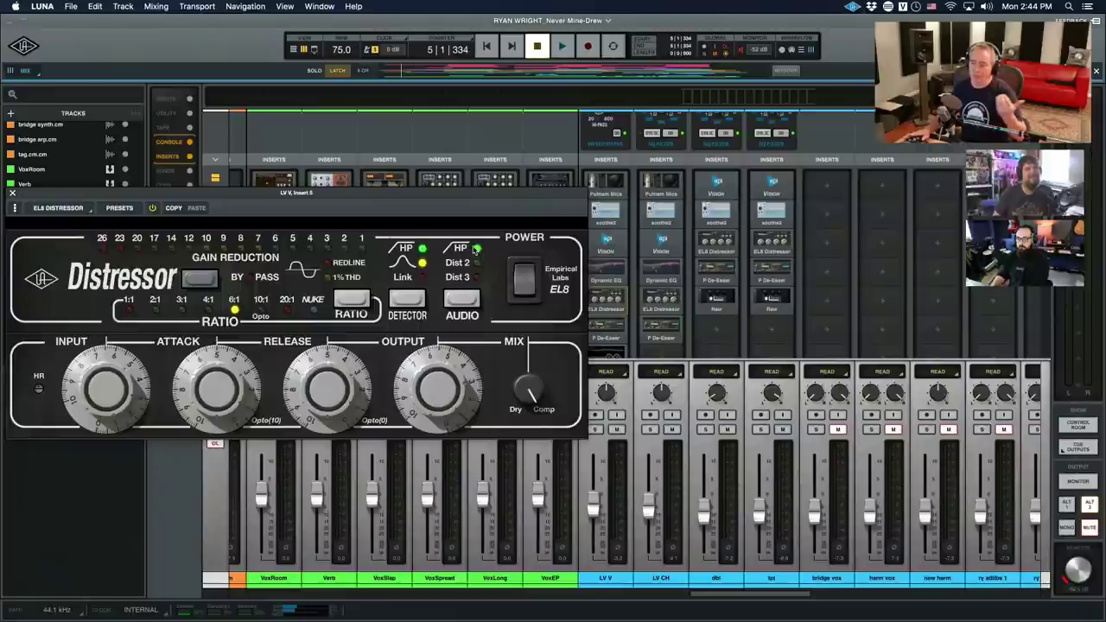
drag(471, 195, 461, 196)
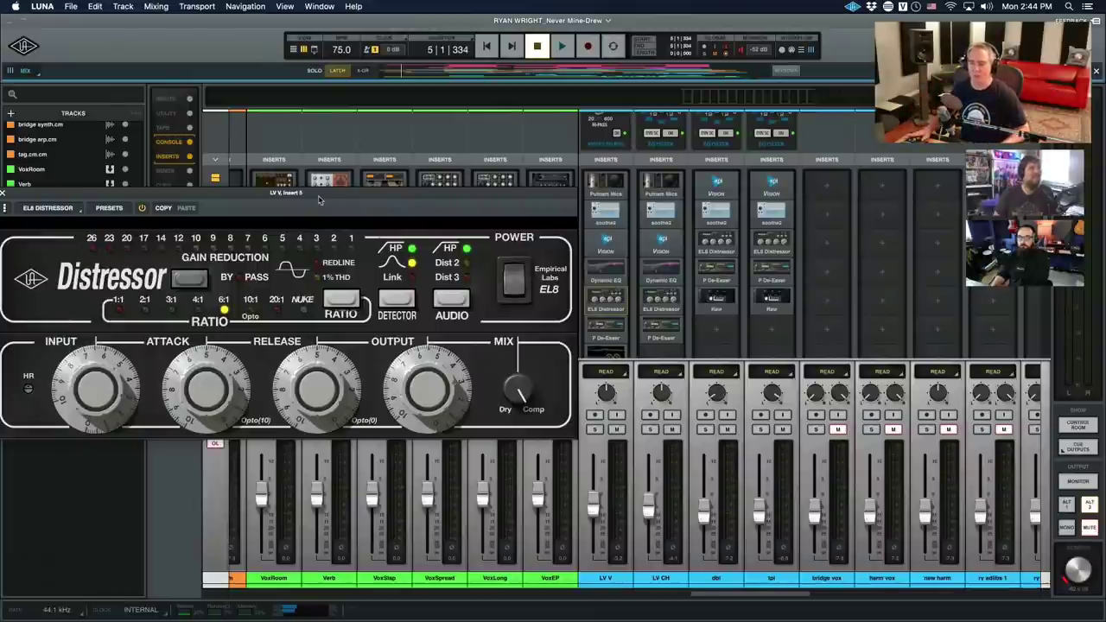
drag(320, 201, 318, 198)
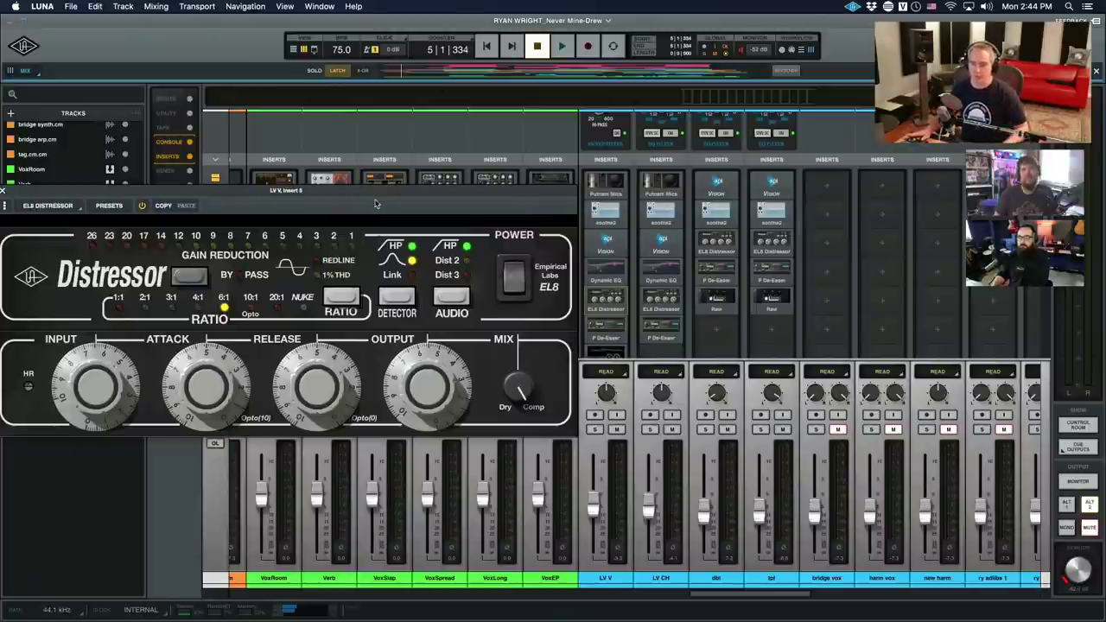
click(605, 302)
Open the Precision De-Esser insert on the LV V channel and place it beside the vocal inserts to review its settings.
scroll(602, 325, down, 1)
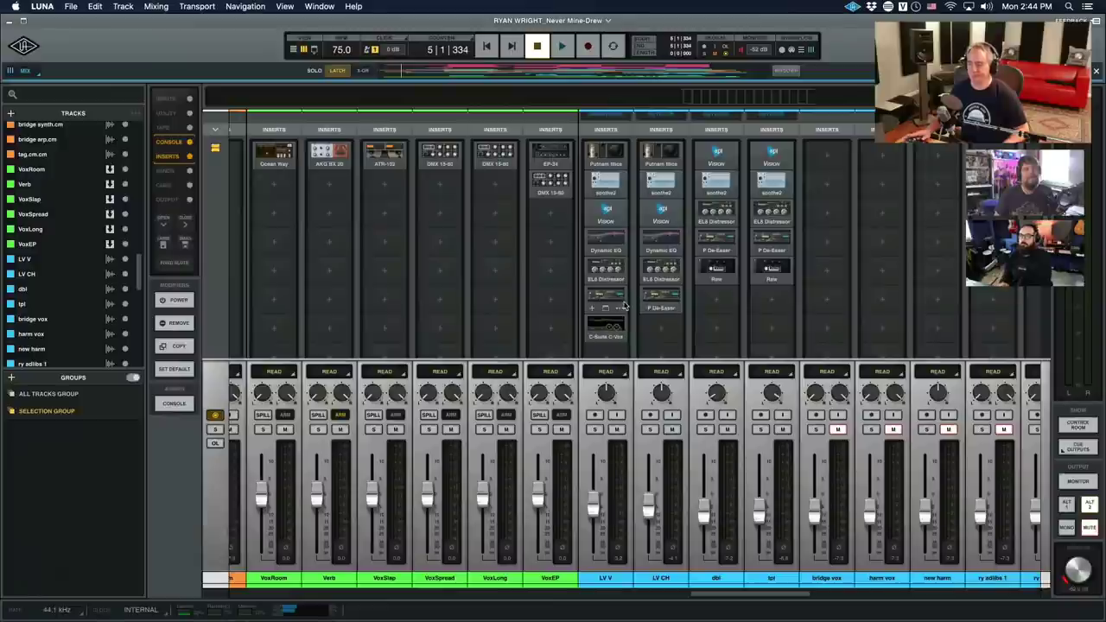
click(606, 301)
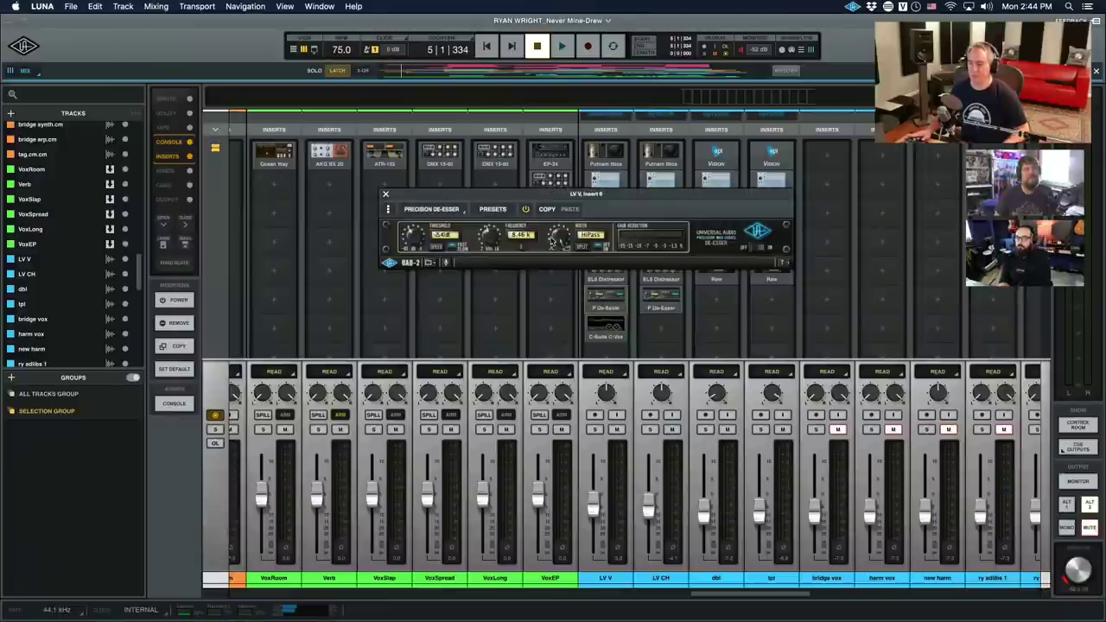
drag(580, 201, 388, 187)
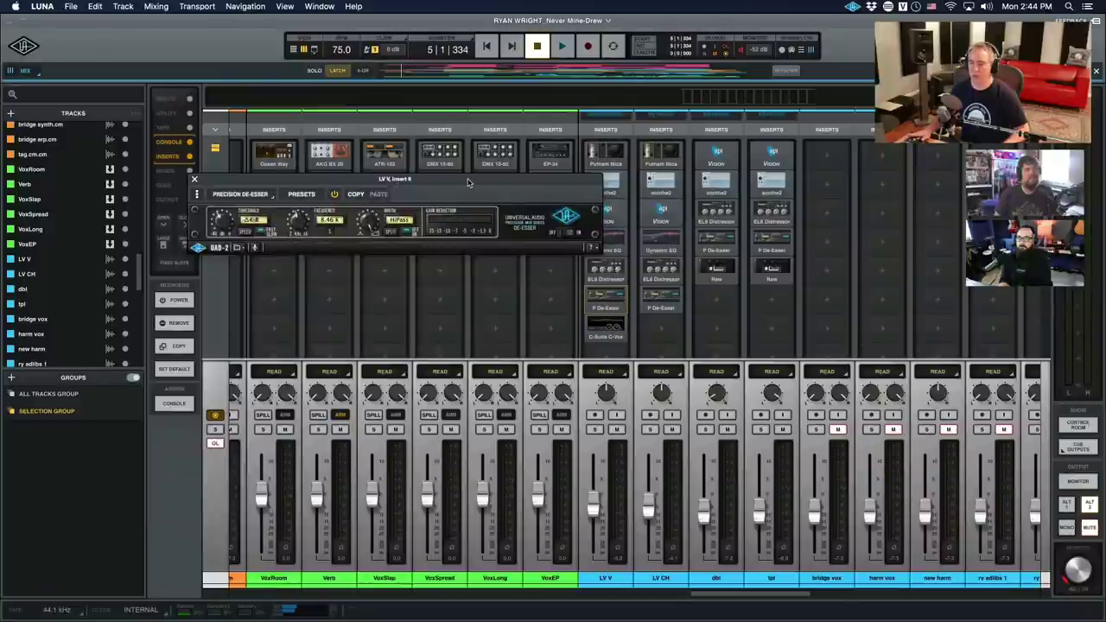
drag(472, 181, 423, 180)
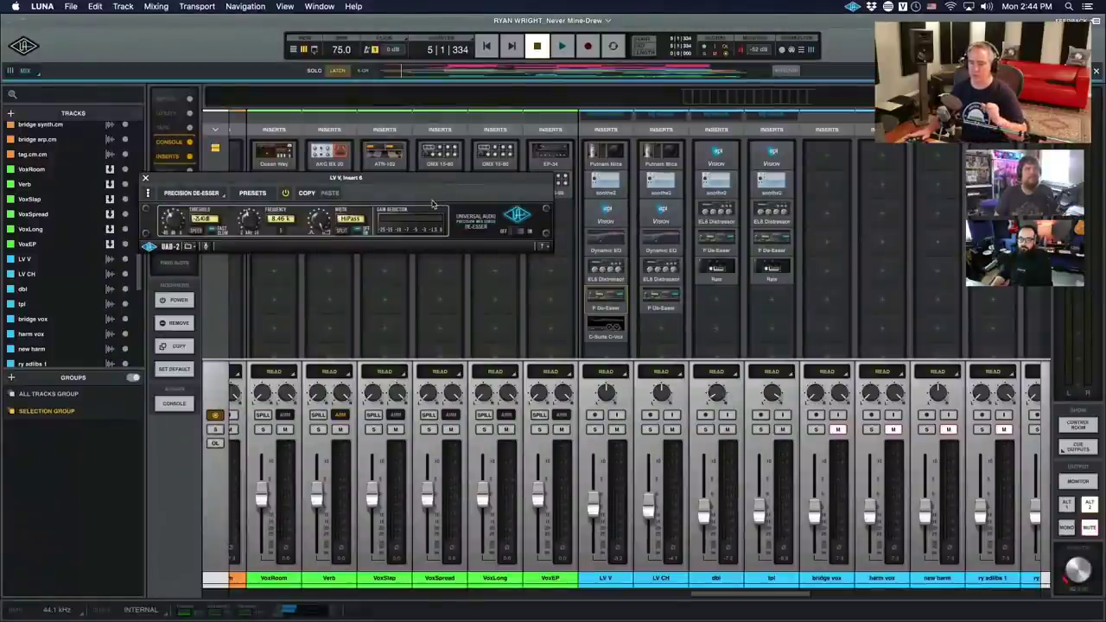
drag(441, 183, 436, 184)
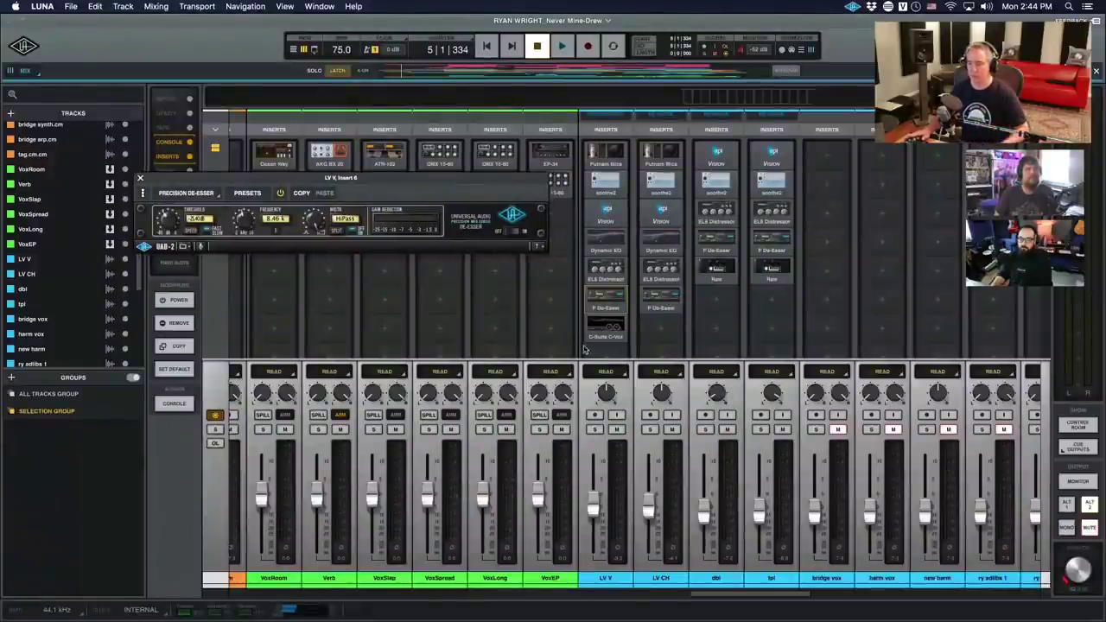
Open the C-Suite C-Vox insert on LV V in place of the Precision De-Esser to review its settings, and close it.
click(604, 325)
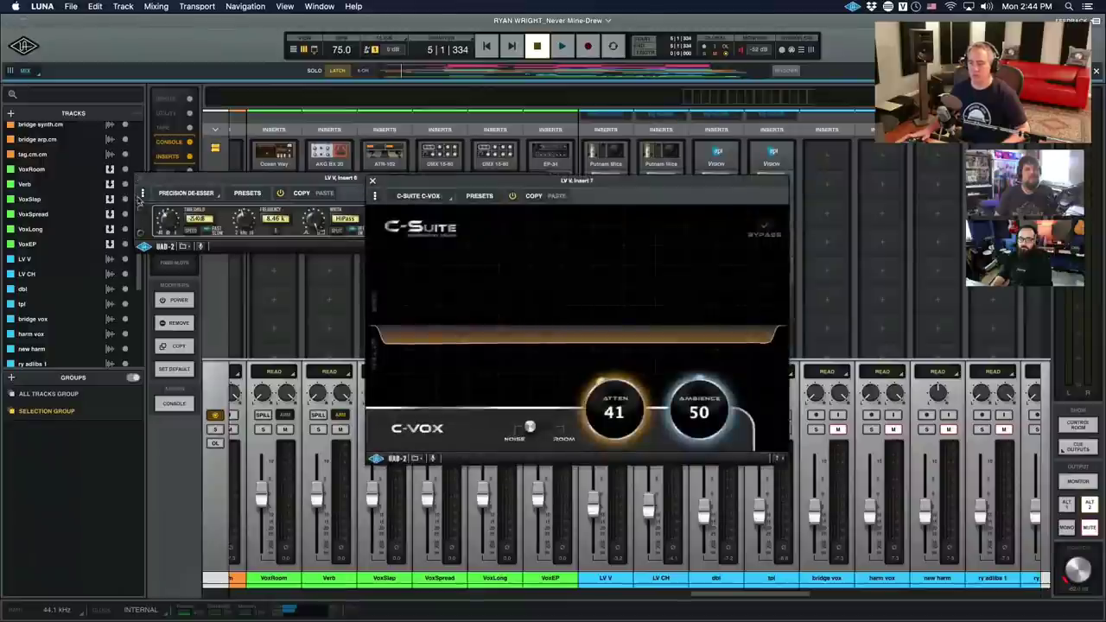
click(142, 181)
drag(635, 180, 406, 183)
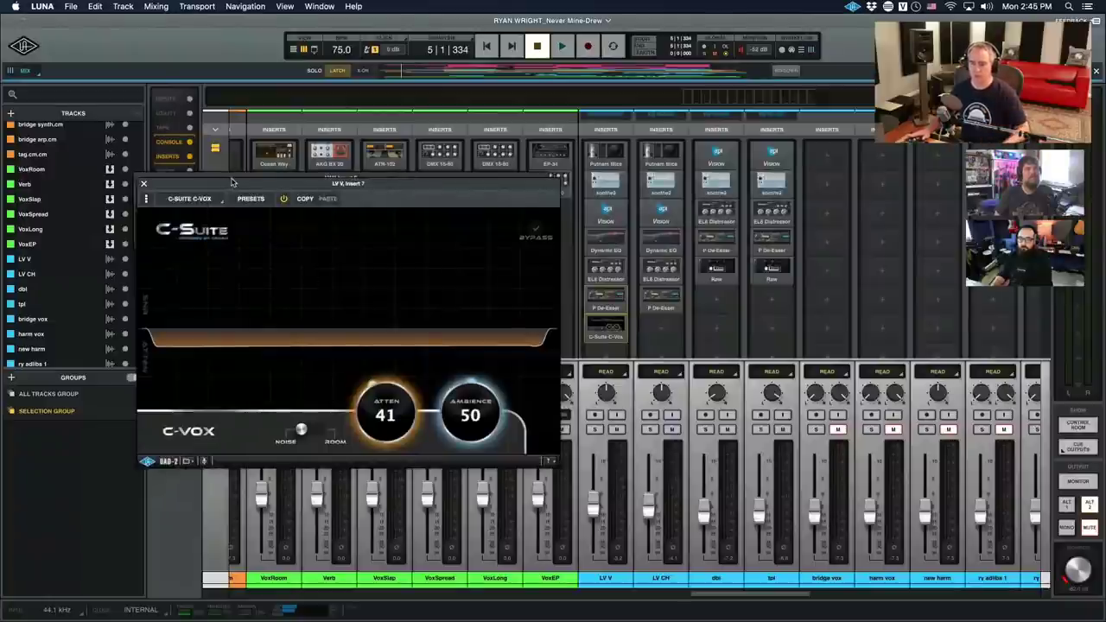
key(super+w)
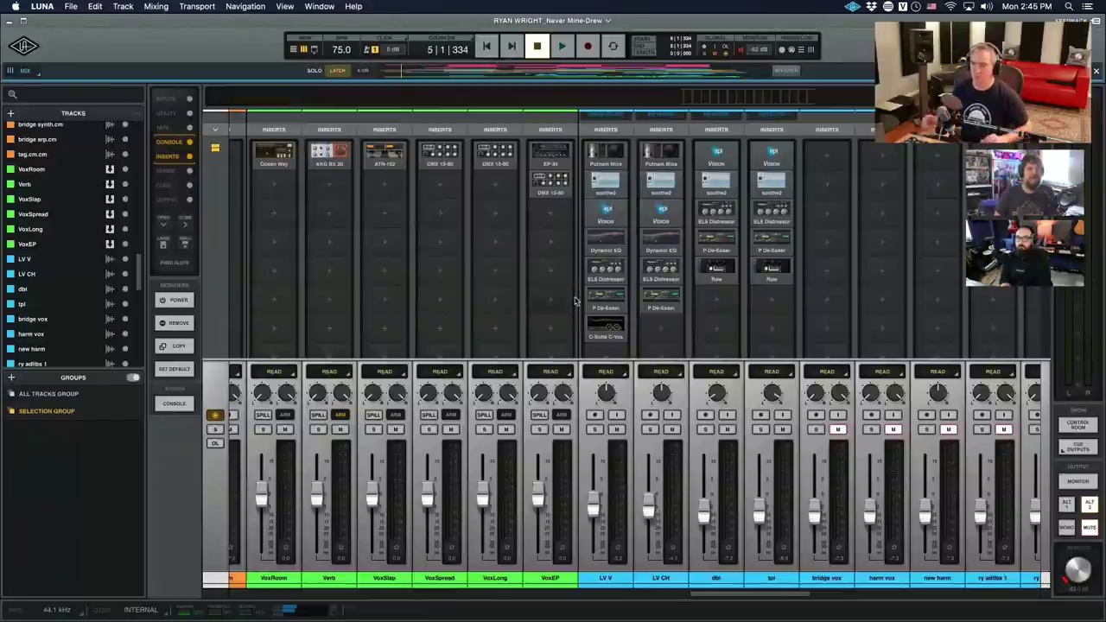
Display the sends and cues of the vocal channels to review them, and return to the inserts.
scroll(623, 303, down, 5)
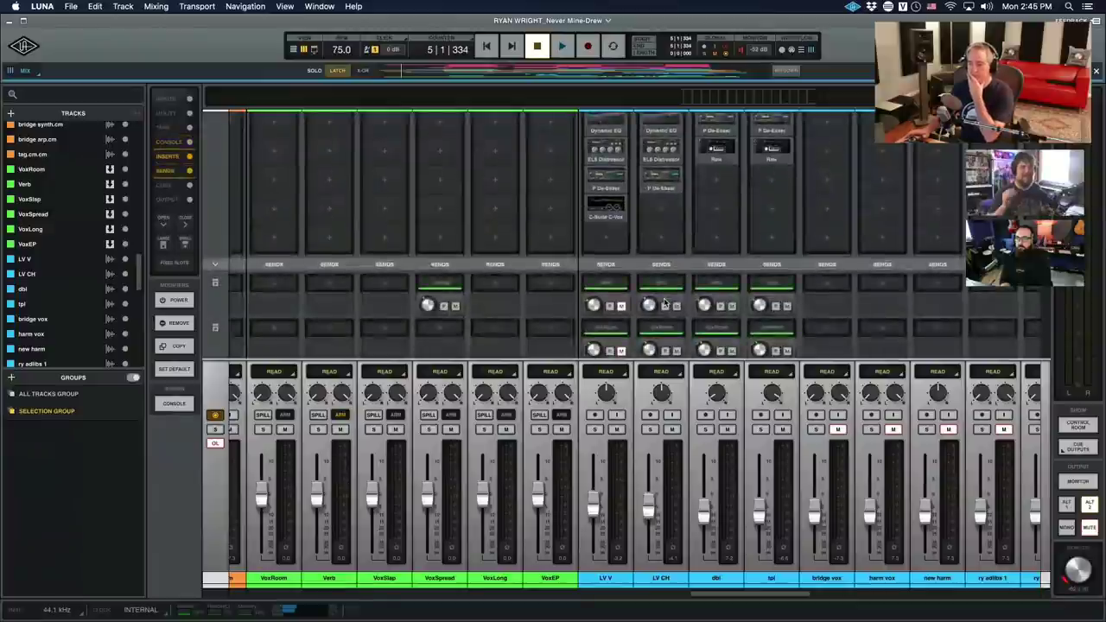
scroll(653, 257, down, 5)
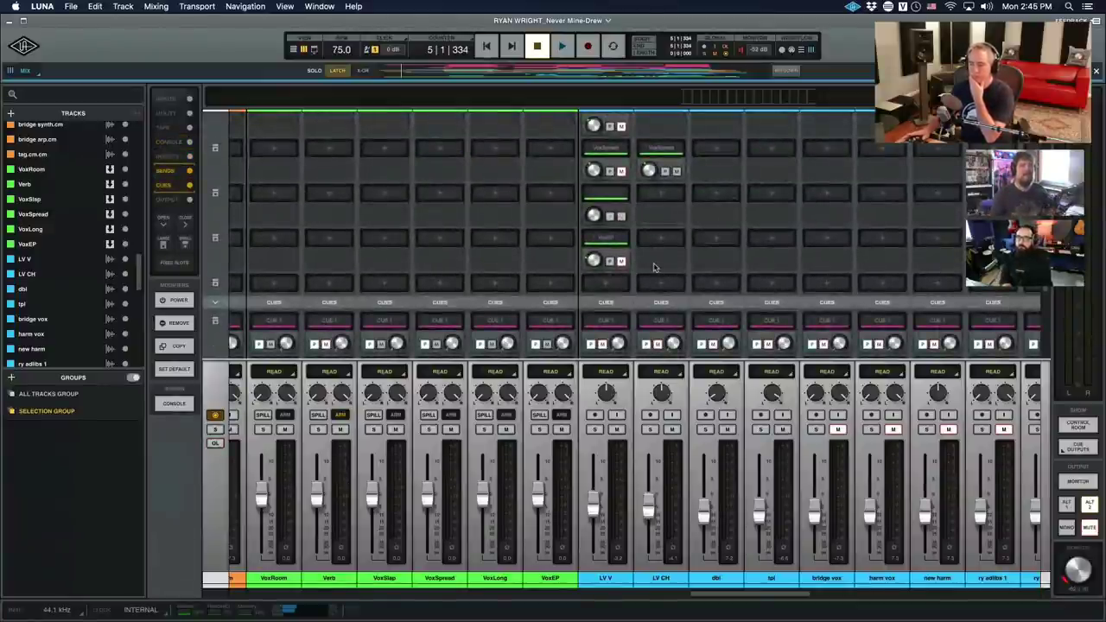
scroll(655, 267, up, 3)
scroll(654, 267, up, 4)
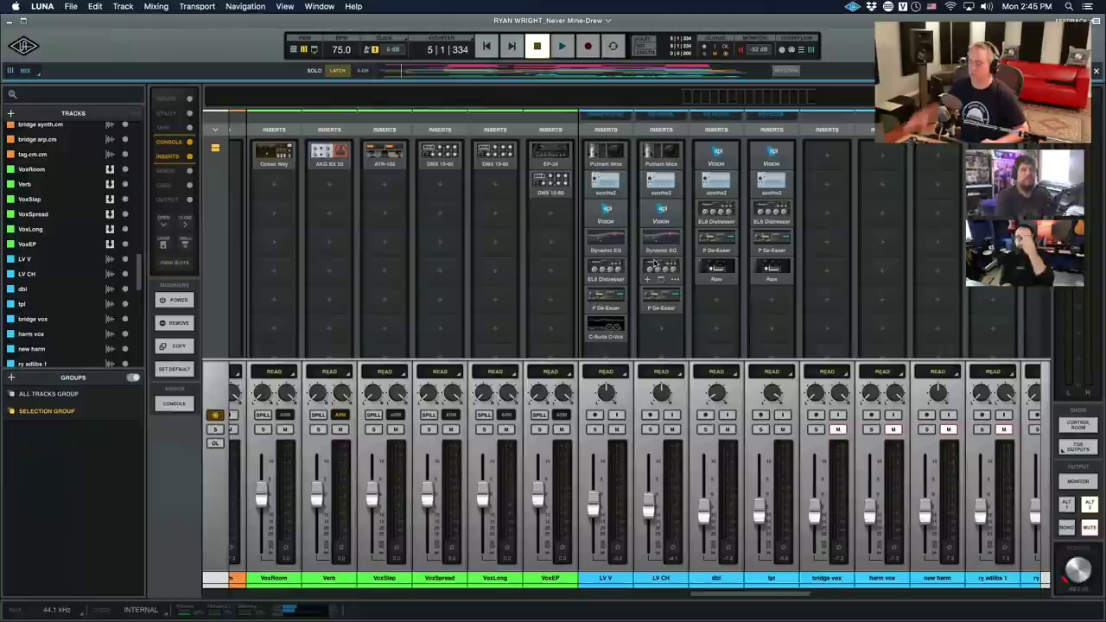
Play the song to hear the lead vocal with its full processing chain, and stop playback.
key(space)
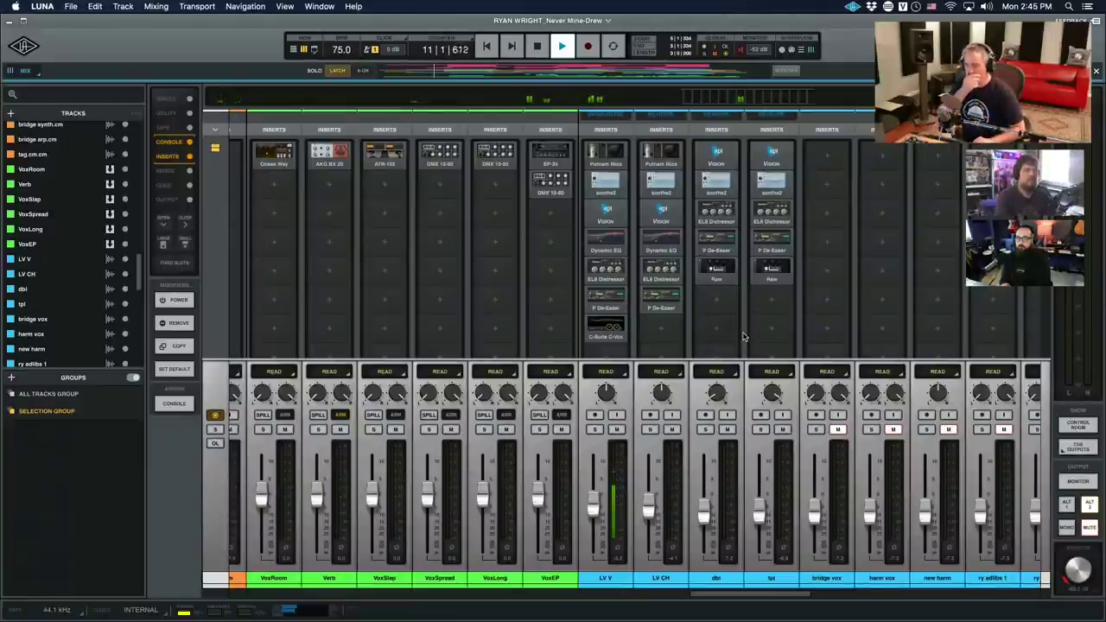
key(space)
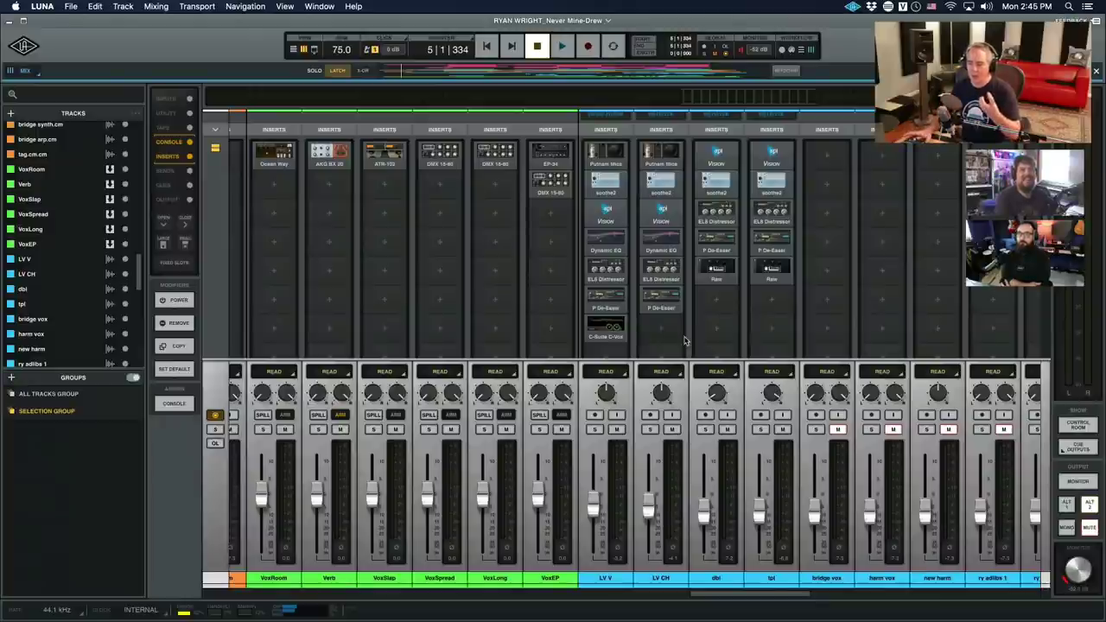
Bypass the soothe2, API Vision, Dynamic EQ, EL8 Distressor, Precision De-Esser and C-Suite C-Vox inserts on the LV V channel.
mouse_move(677, 316)
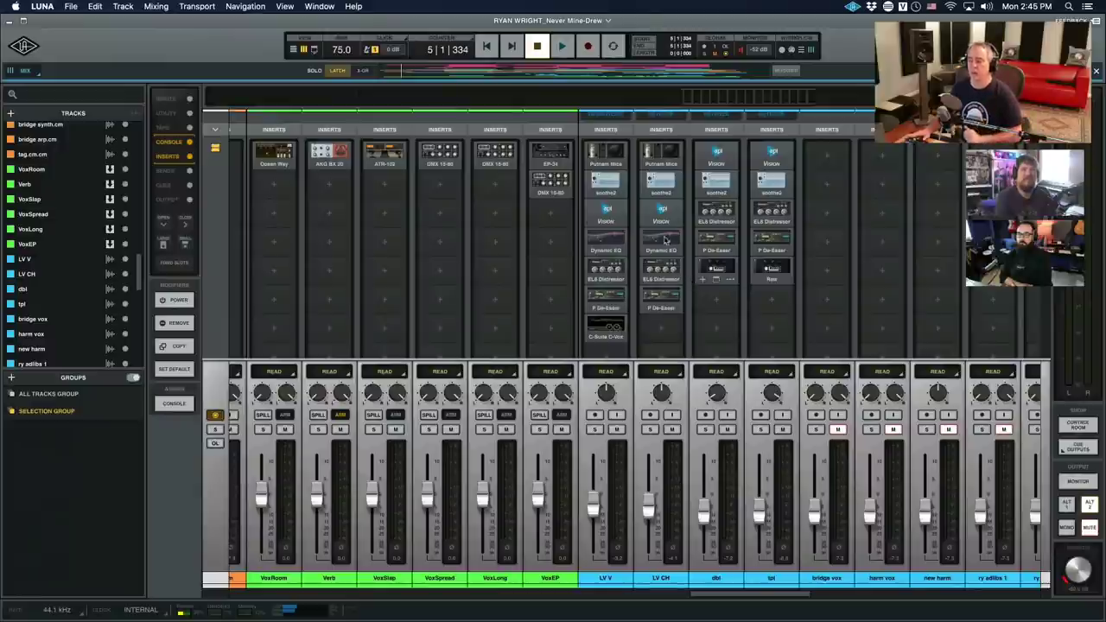
mouse_move(571, 160)
mouse_move(617, 151)
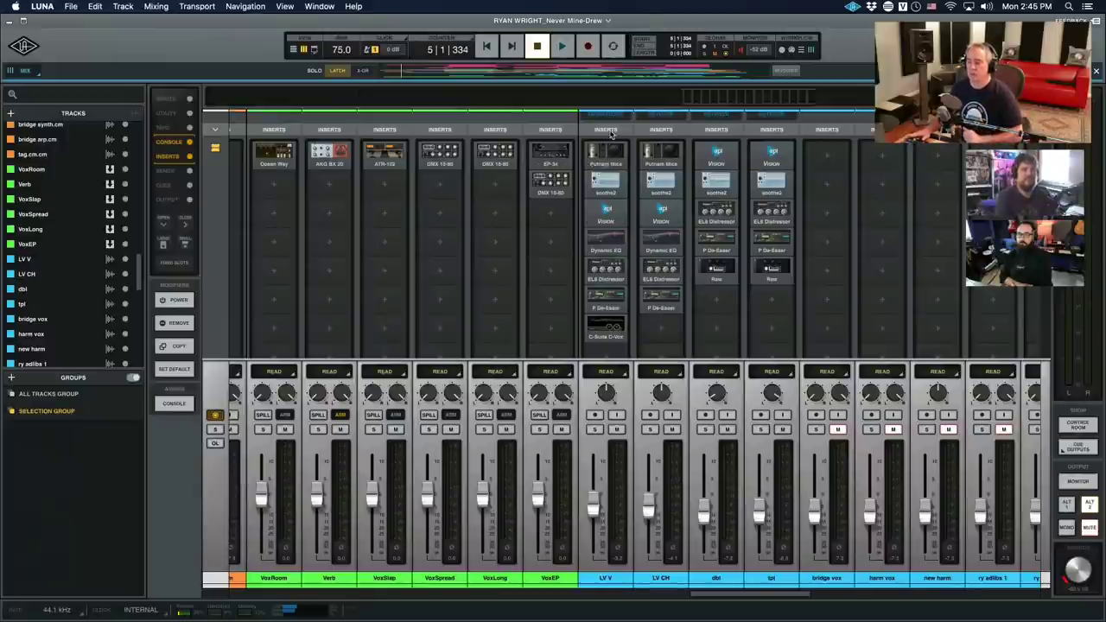
mouse_move(619, 192)
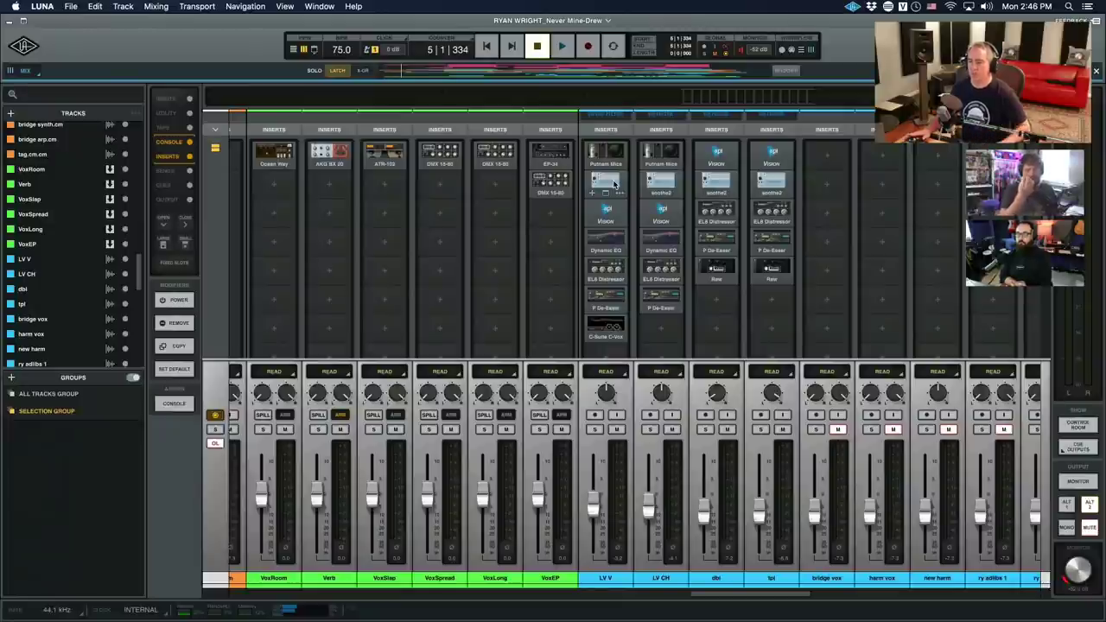
click(605, 192)
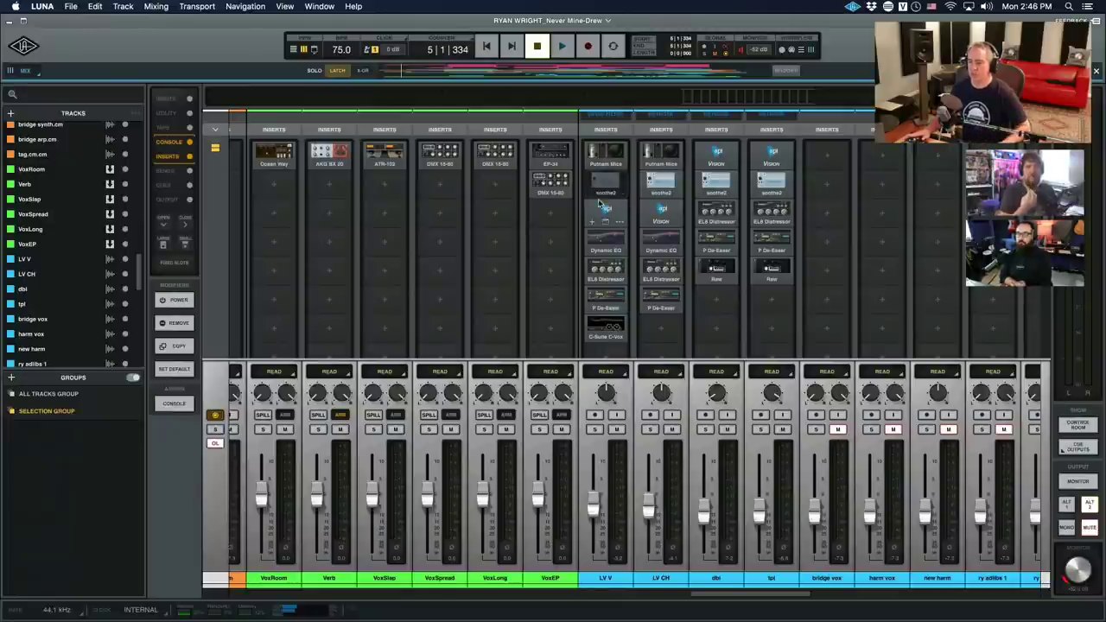
click(605, 250)
click(605, 279)
click(605, 308)
click(605, 336)
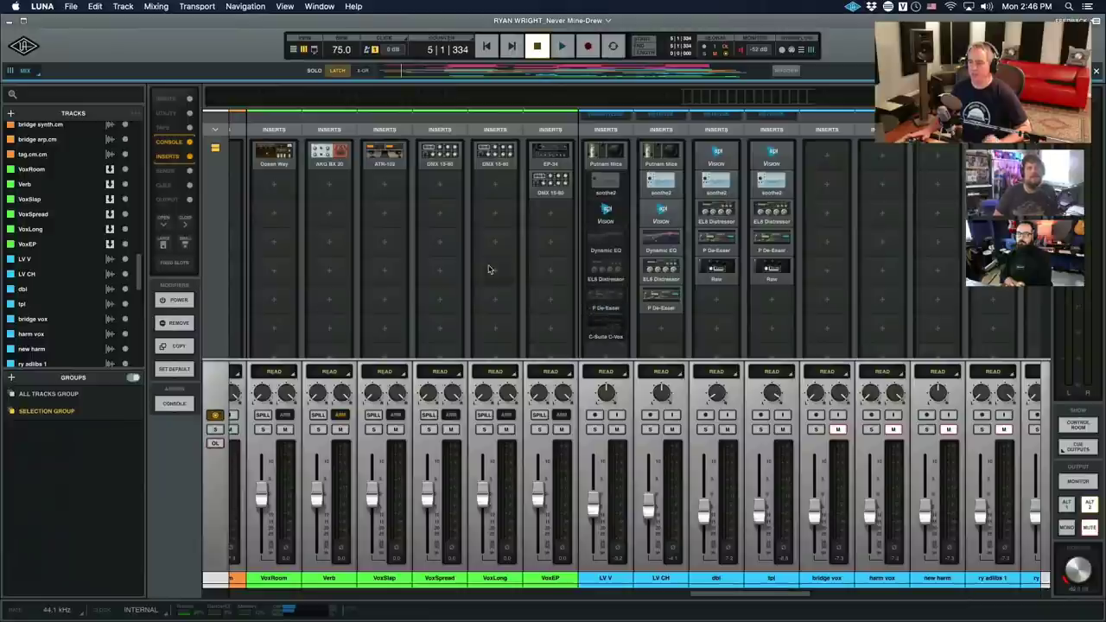
scroll(489, 270, up, 2)
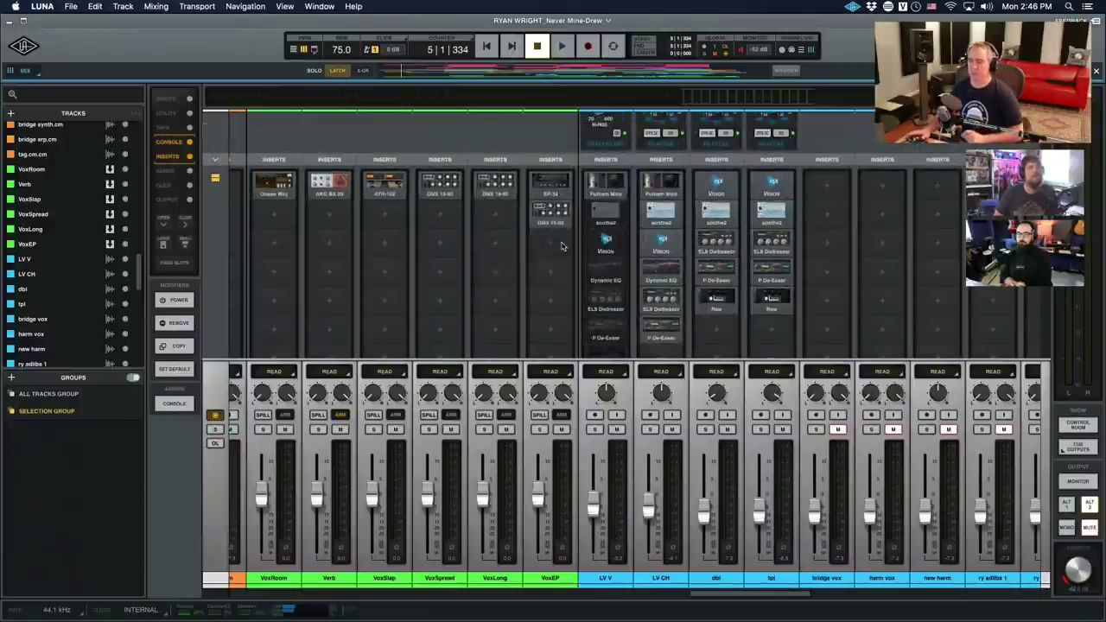
scroll(563, 247, down, 2)
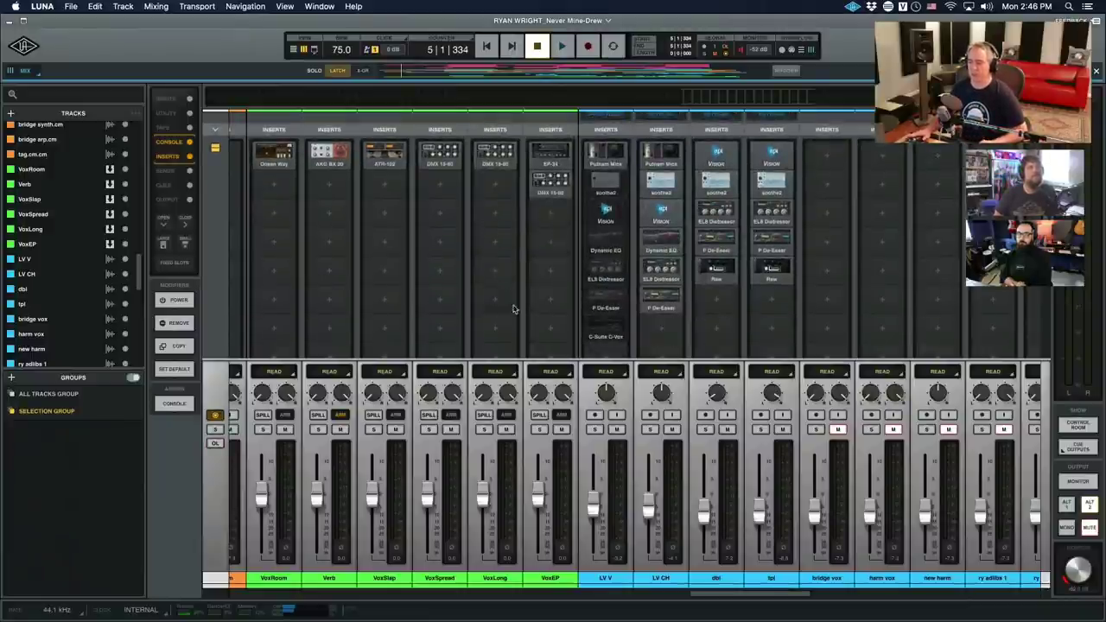
Play the song with the vocal inserts bypassed and raise the LV V fader to make up for the lost level.
key(space)
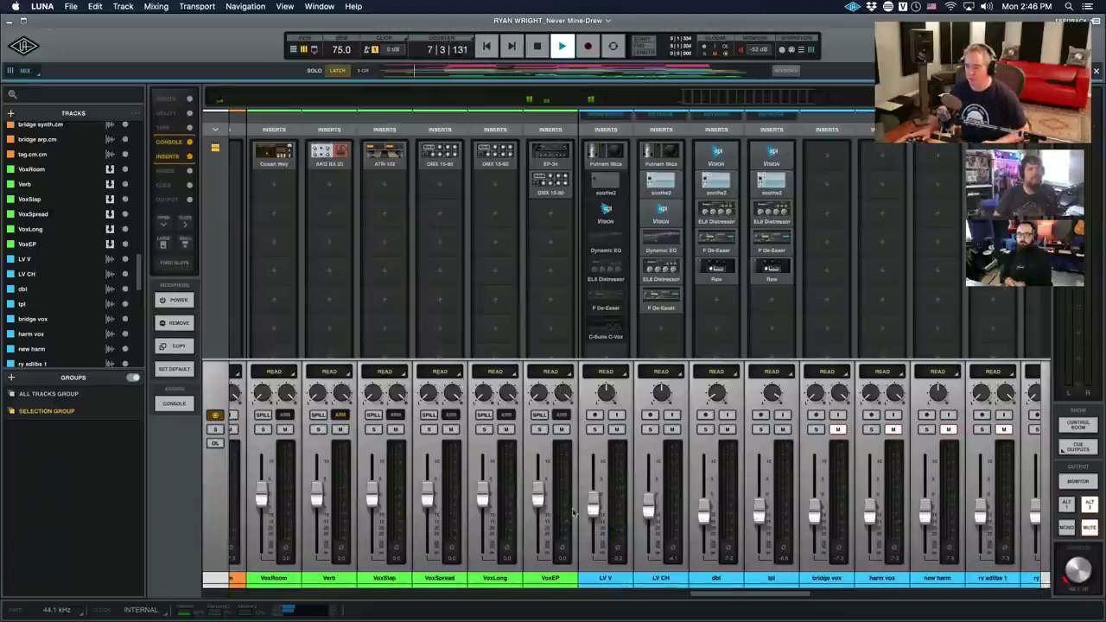
drag(594, 512, 595, 501)
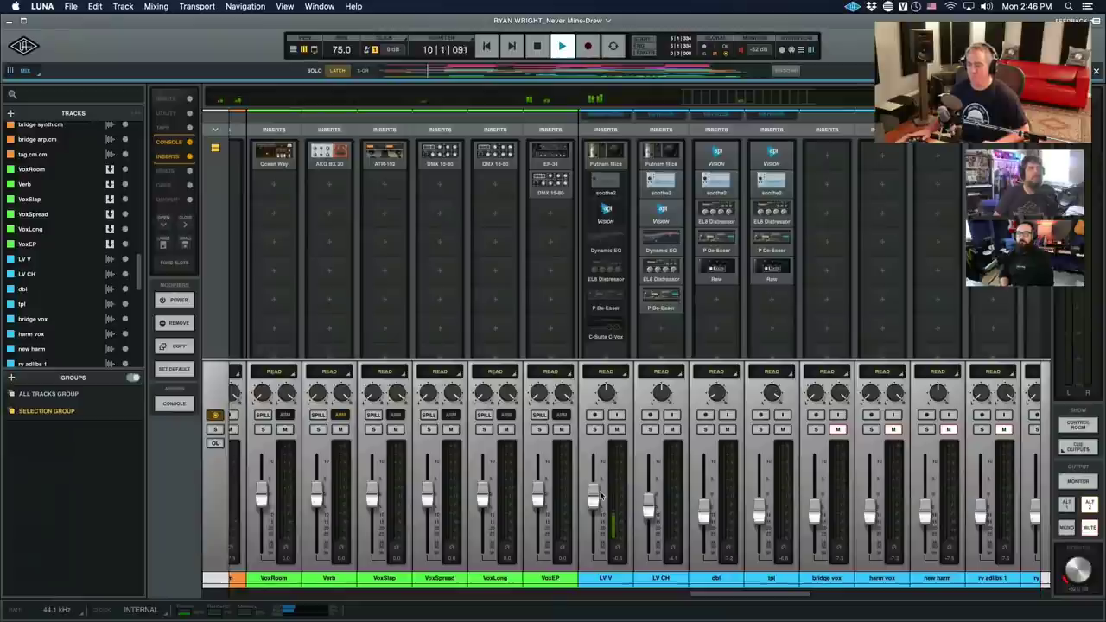
key(space)
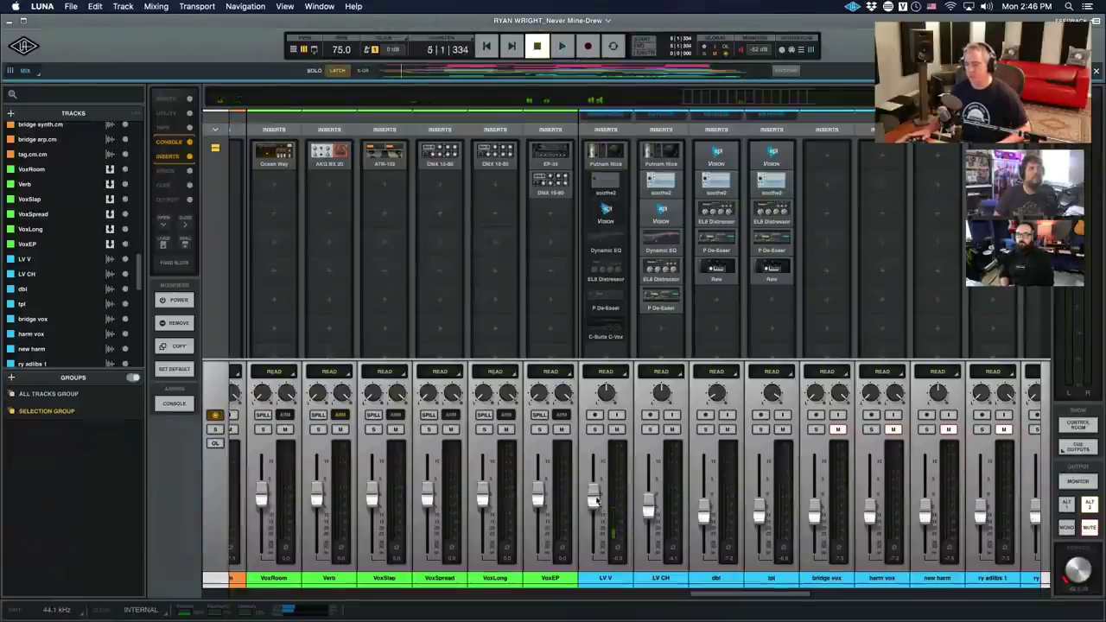
drag(595, 502, 596, 495)
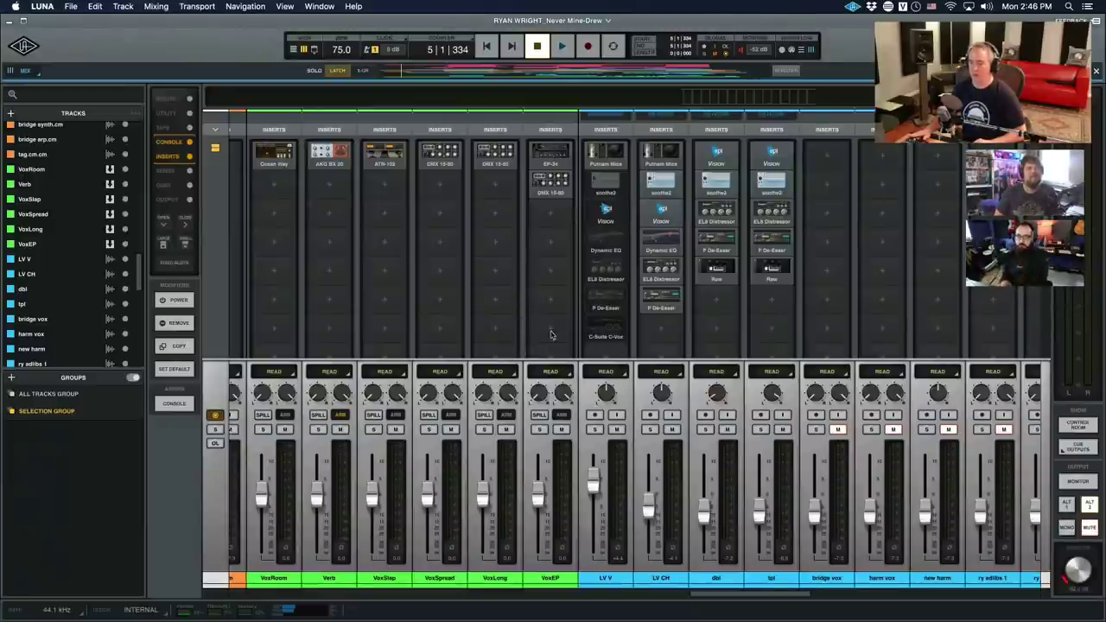
Play the song again to hear the unprocessed lead vocal at the raised fader level, and stop playback.
key(space)
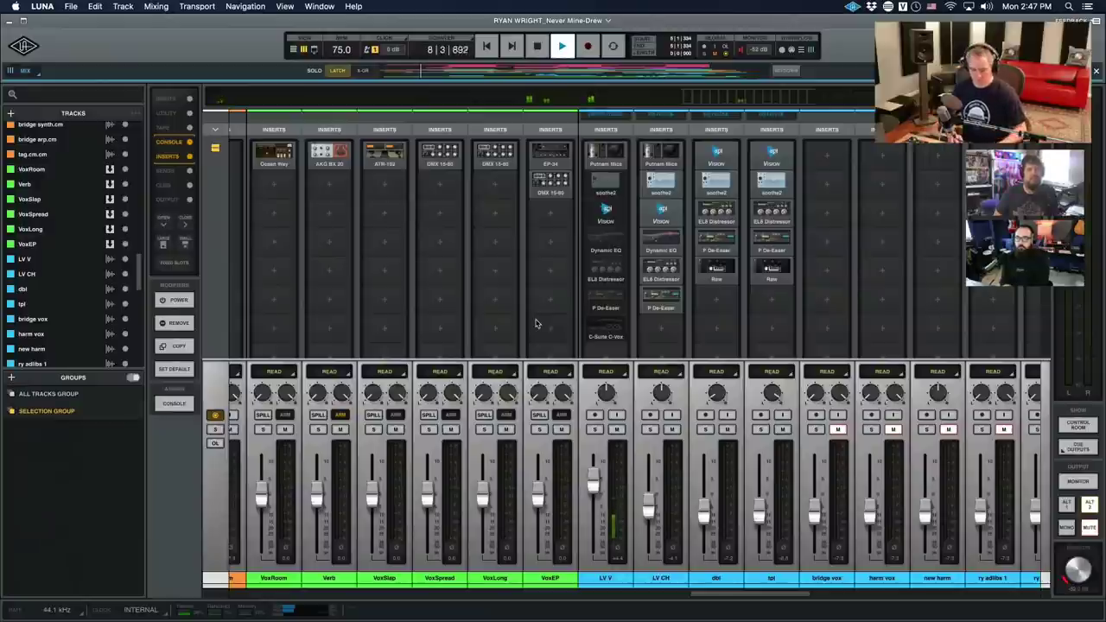
key(space)
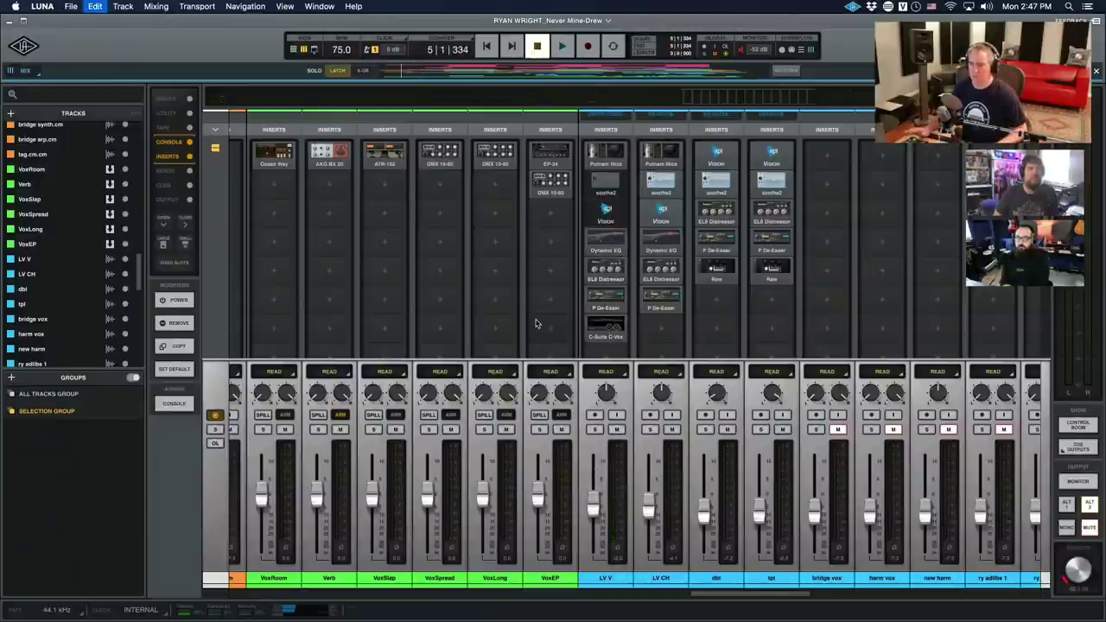
Play the song to hear the lead vocal with the LV V inserts enabled again, and stop playback.
key(space)
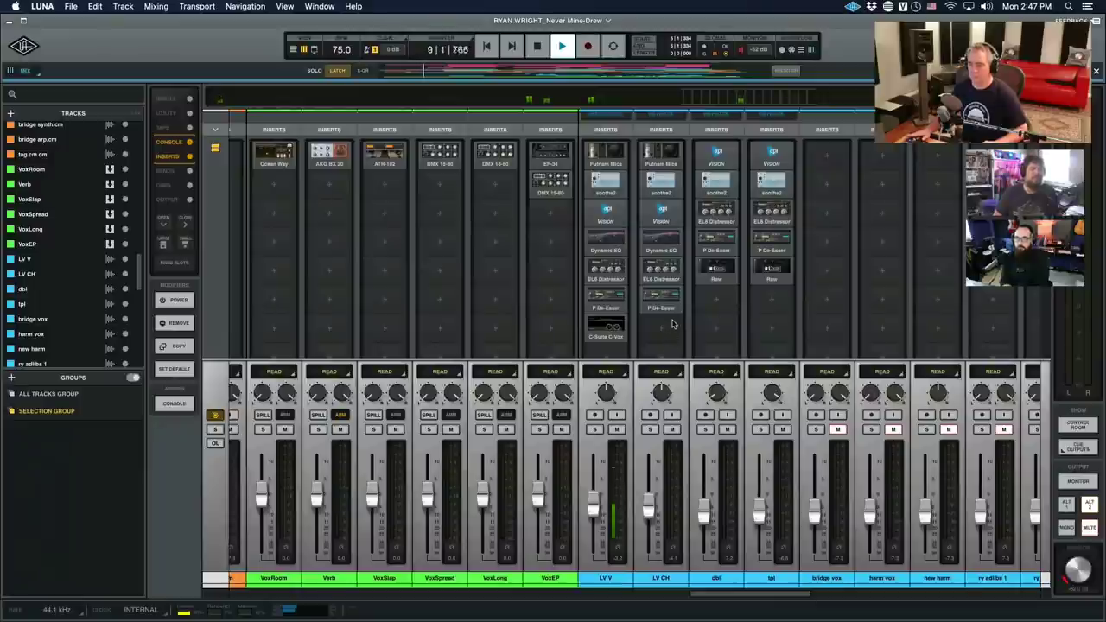
key(space)
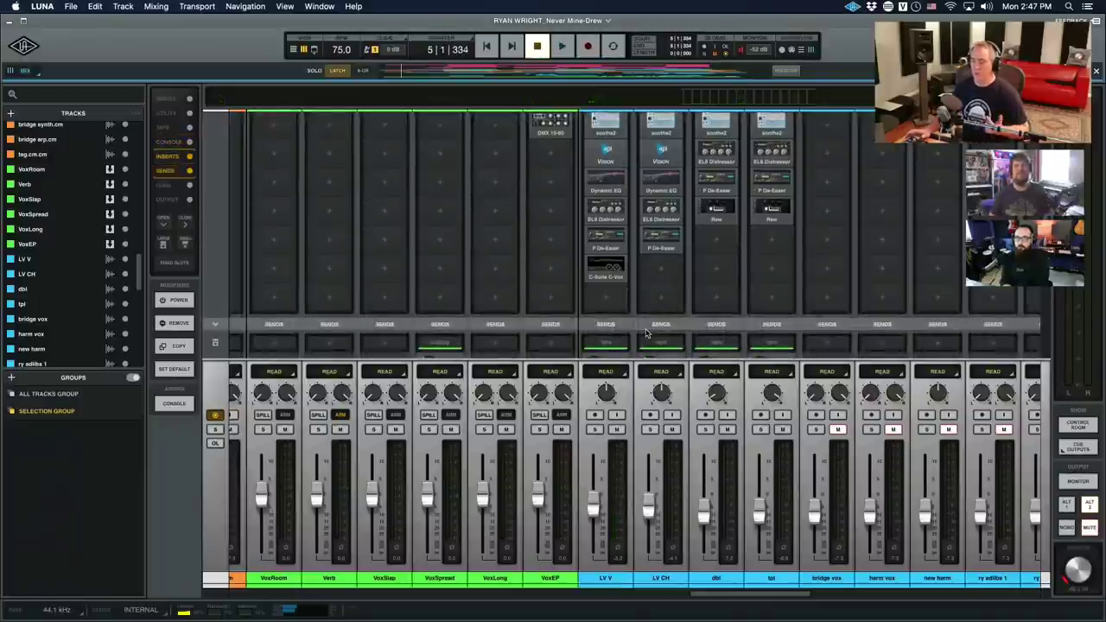
scroll(645, 333, up, 2)
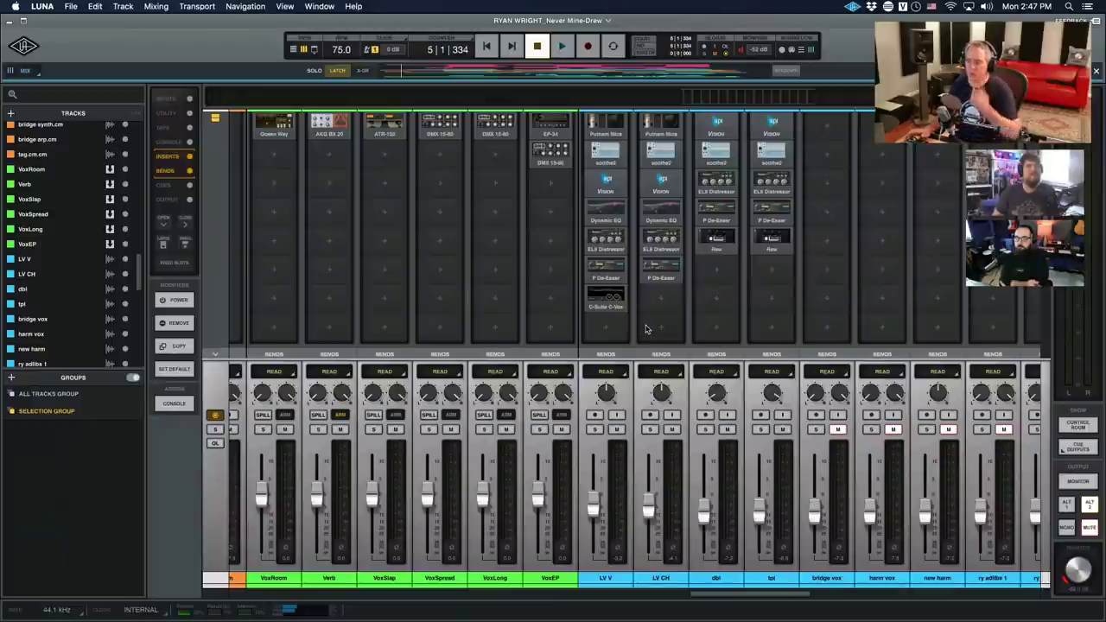
Review the Verb, VoxRoom, VoxSlap and VoxSpread sends on the LV V channel alongside the vocal inserts.
scroll(646, 329, down, 6)
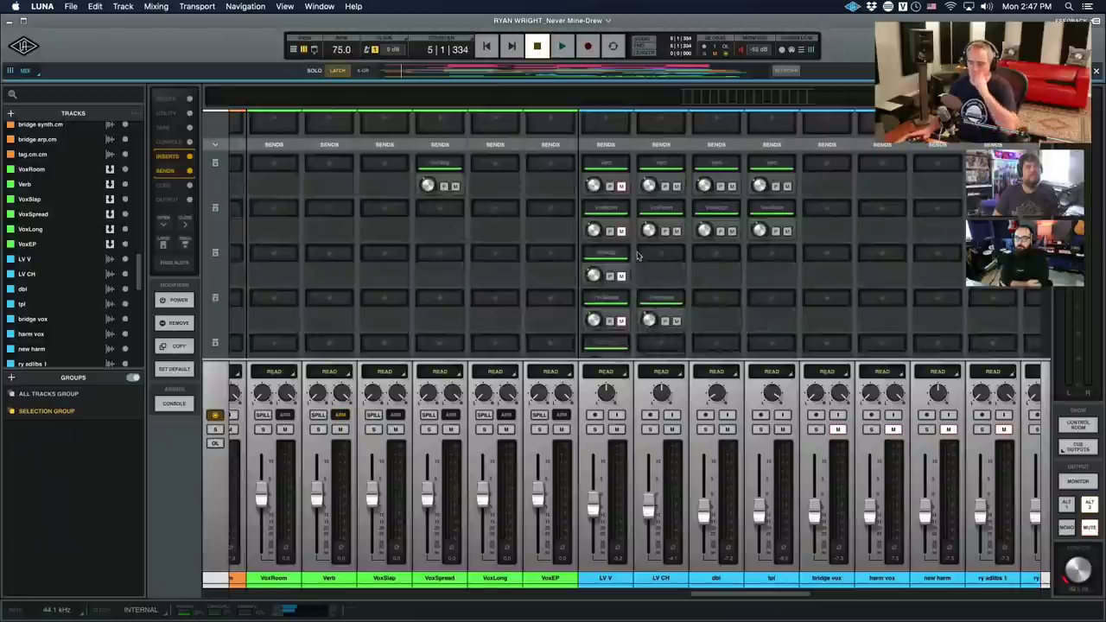
scroll(638, 256, up, 6)
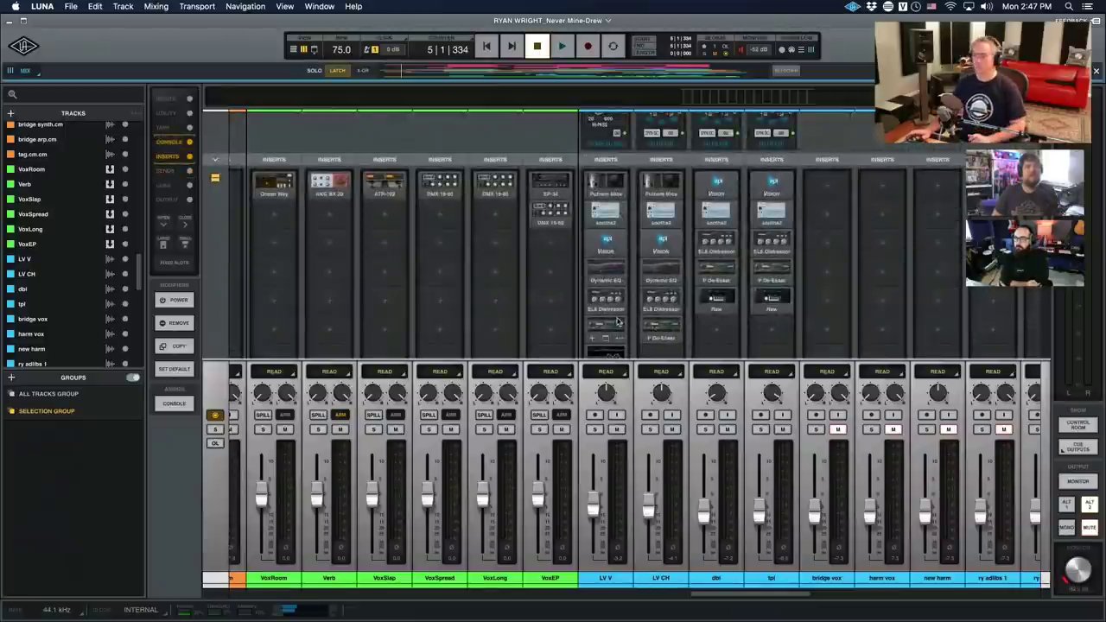
scroll(655, 331, down, 6)
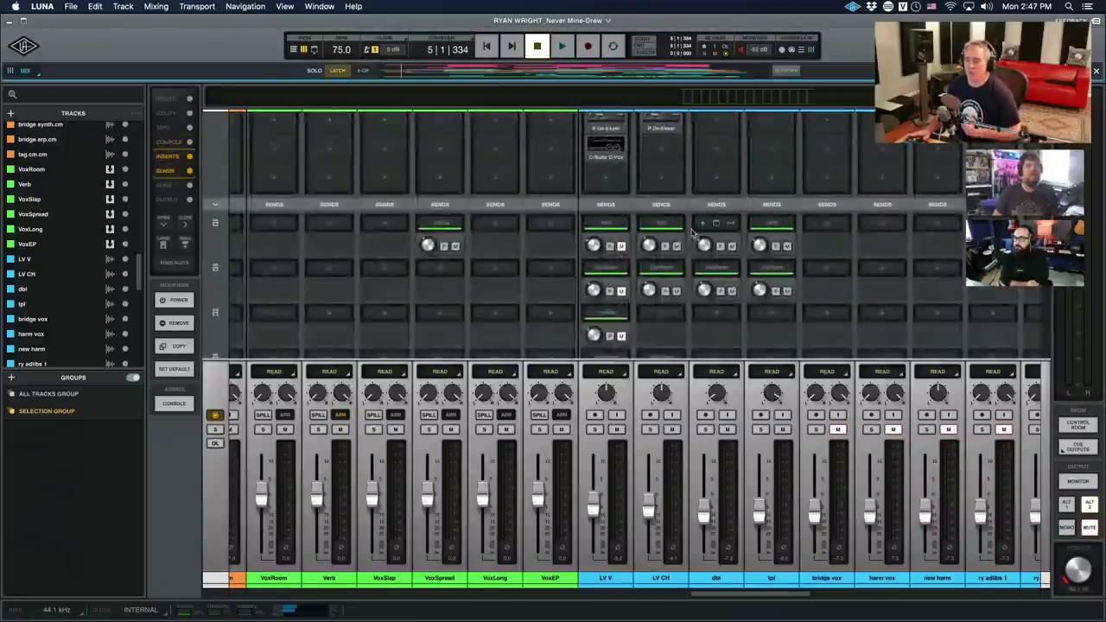
scroll(691, 232, down, 2)
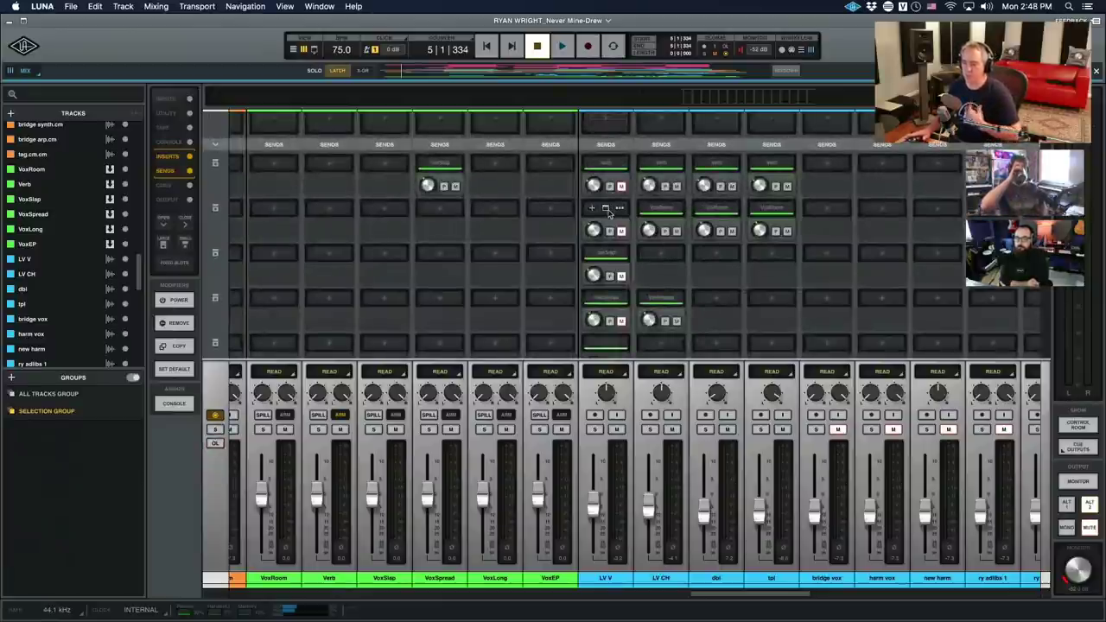
scroll(456, 272, up, 3)
scroll(454, 270, up, 5)
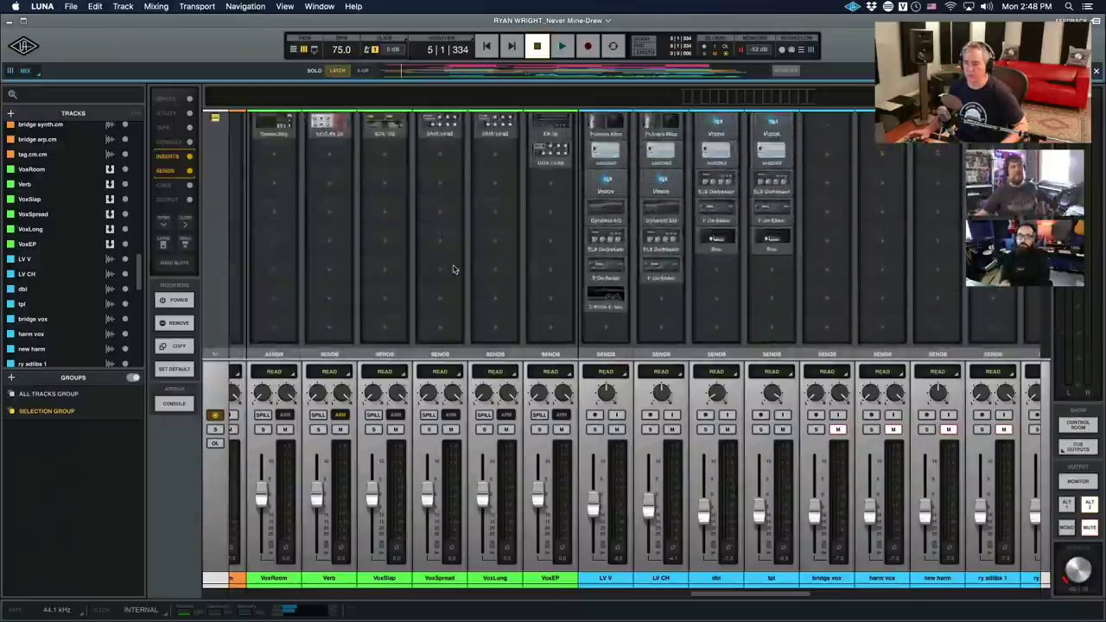
Examine the Ocean Way Studios insert on the VoxRoom channel beside the LV V sends, and close the plug-in window.
click(272, 188)
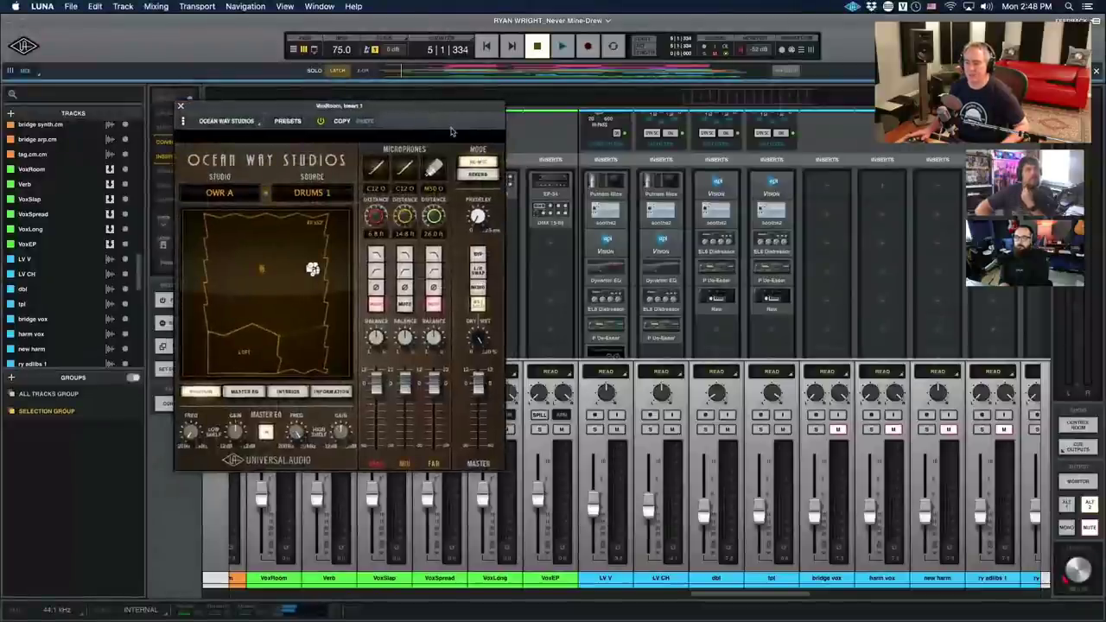
scroll(636, 344, down, 5)
scroll(636, 344, down, 2)
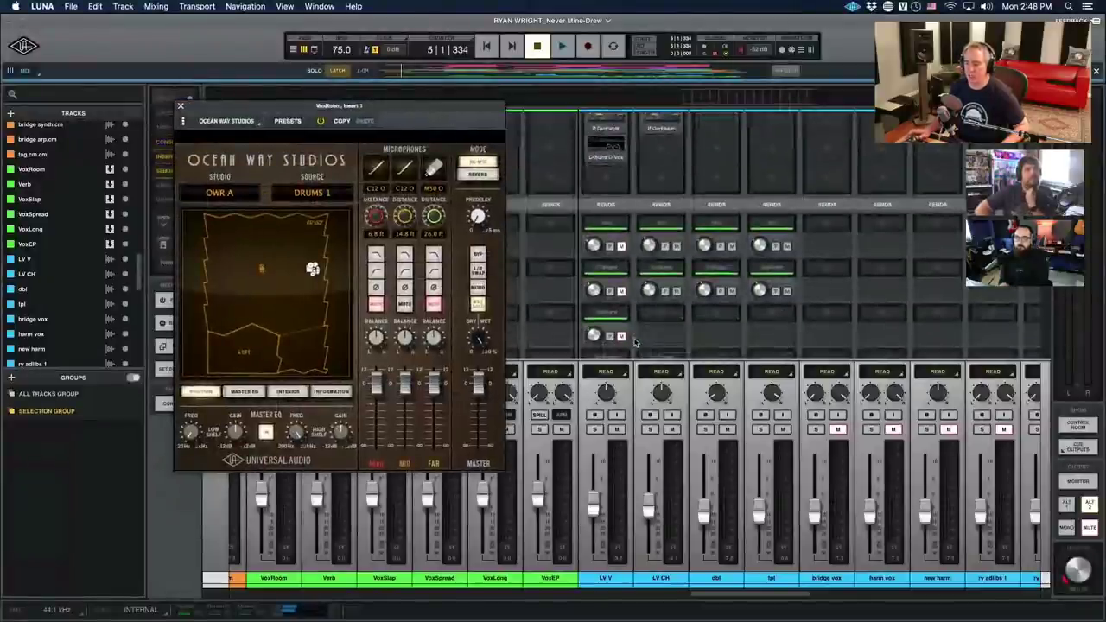
scroll(635, 343, down, 2)
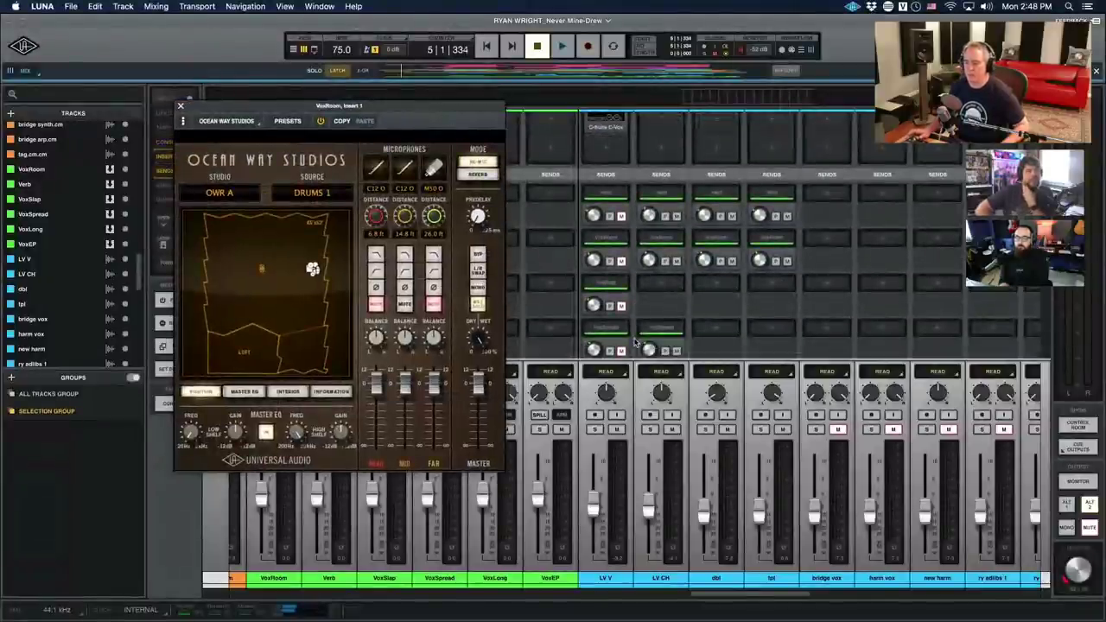
scroll(636, 344, down, 2)
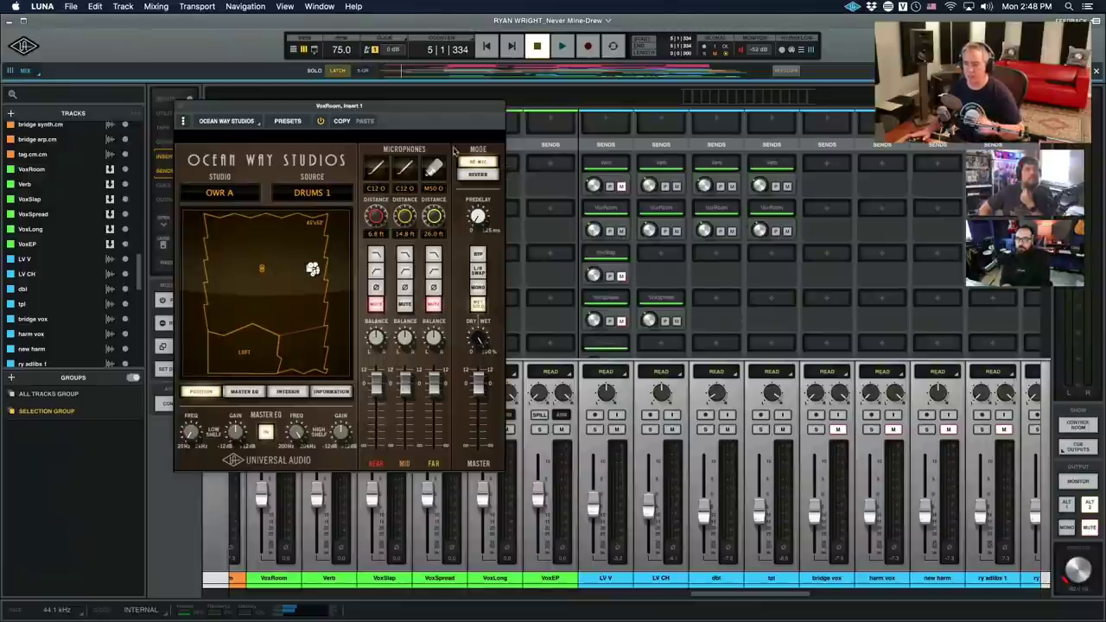
drag(414, 110, 376, 123)
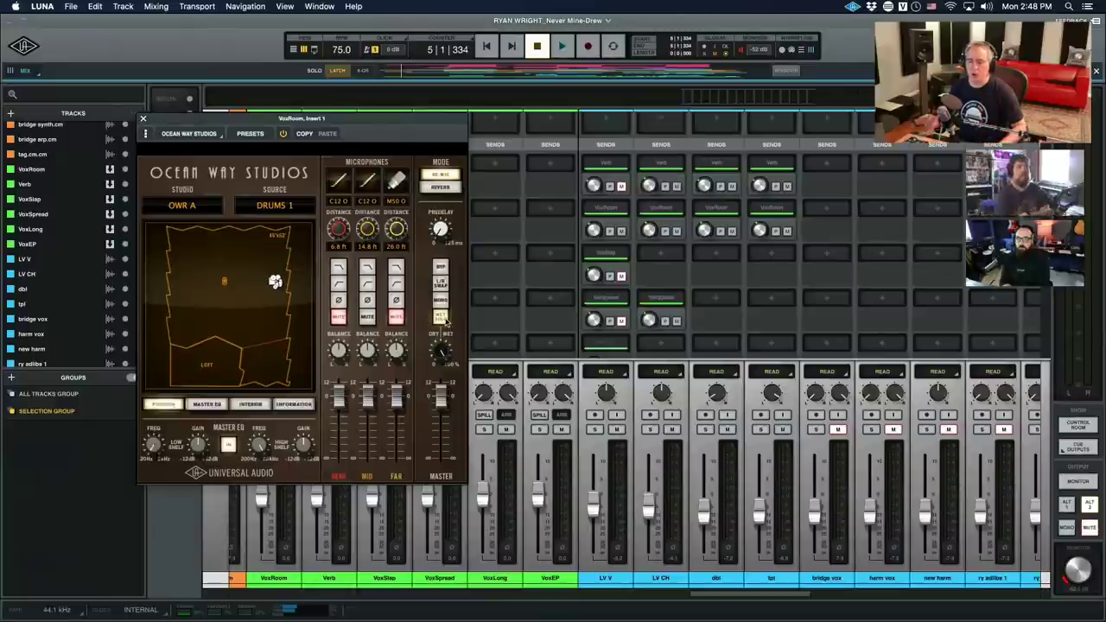
click(507, 308)
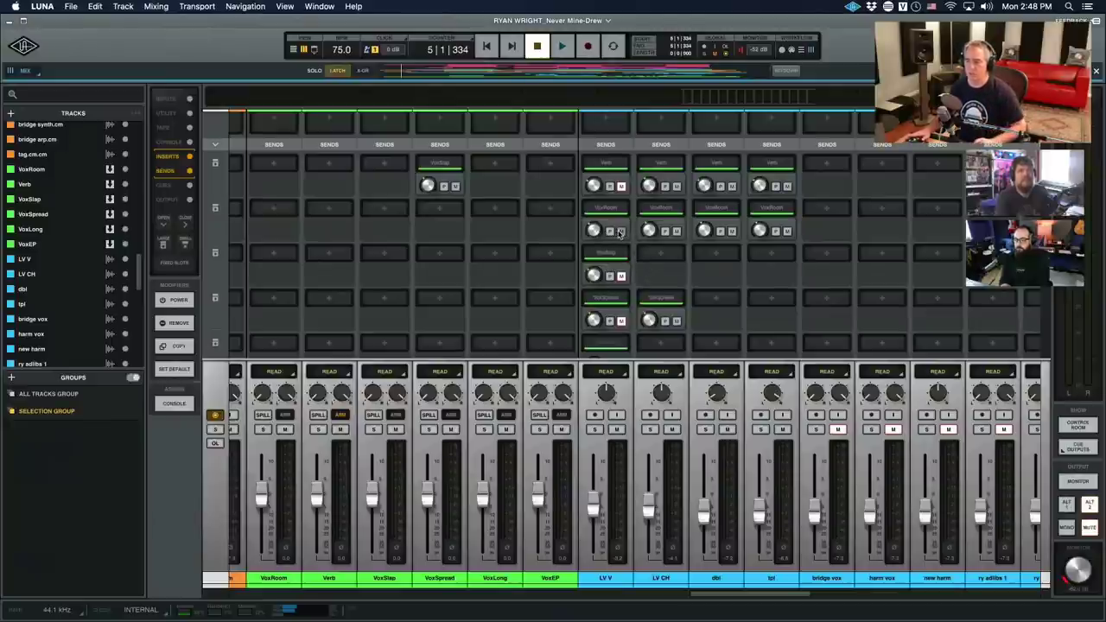
Play the song to hear the lead vocal with its VoxRoom send active, and stop playback.
key(space)
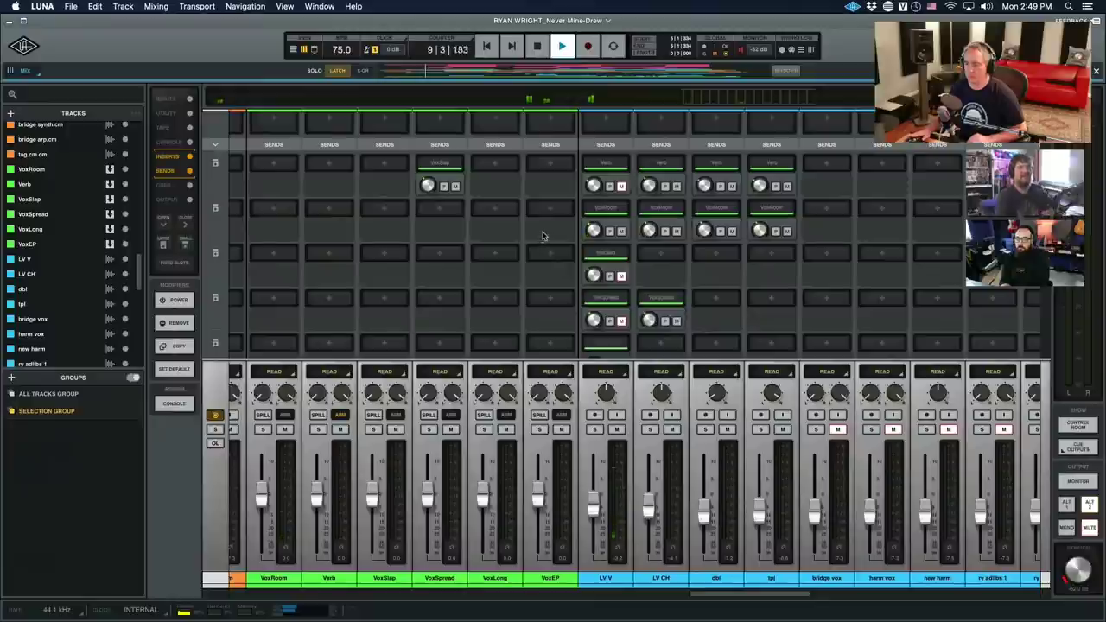
key(space)
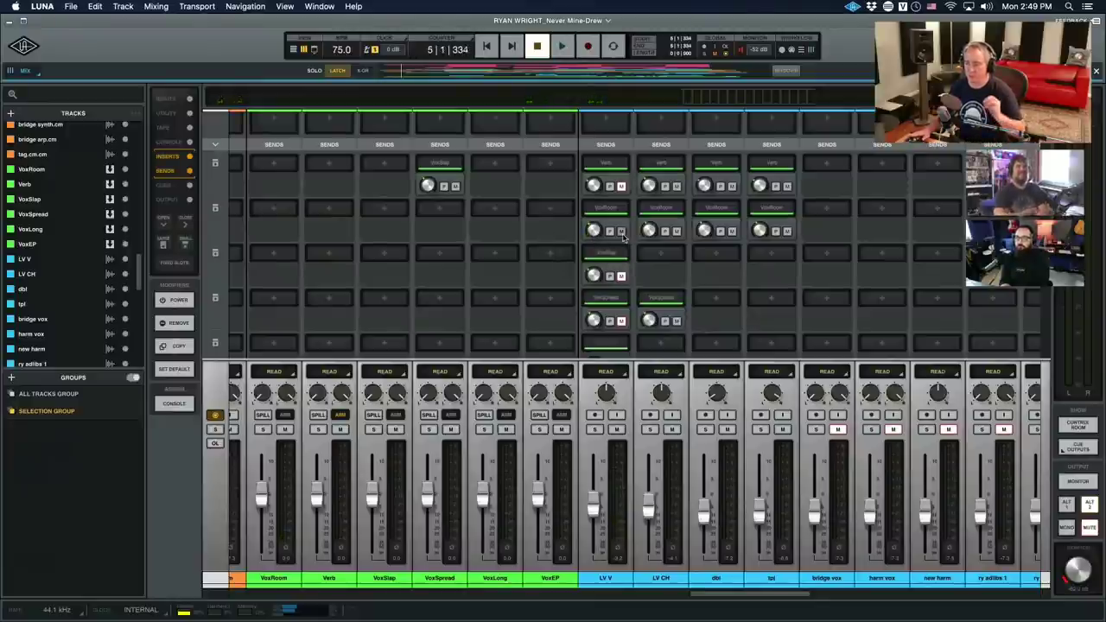
Reopen VoxRoom's Ocean Way Studios insert to review its settings beside the remaining LV V sends, and close it.
scroll(496, 228, up, 5)
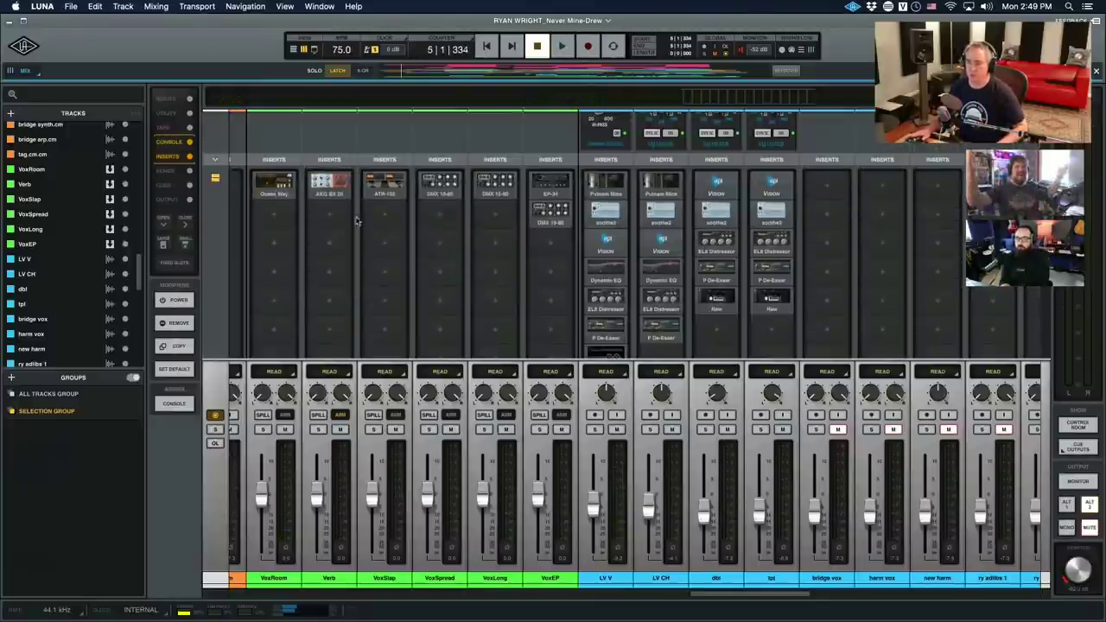
click(266, 189)
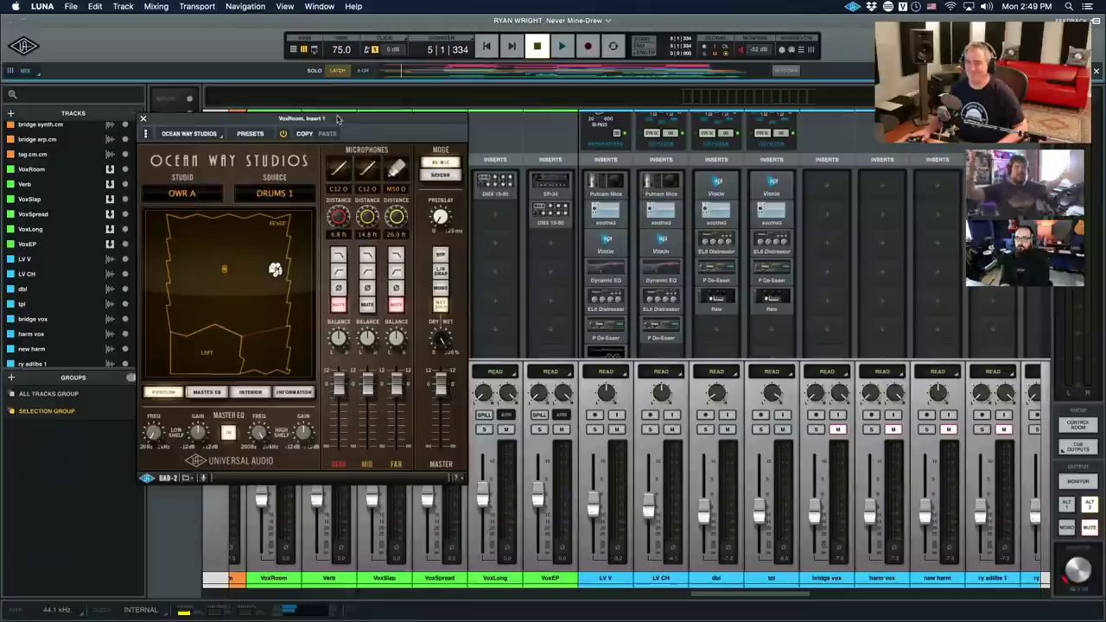
drag(333, 118, 403, 198)
scroll(674, 290, down, 5)
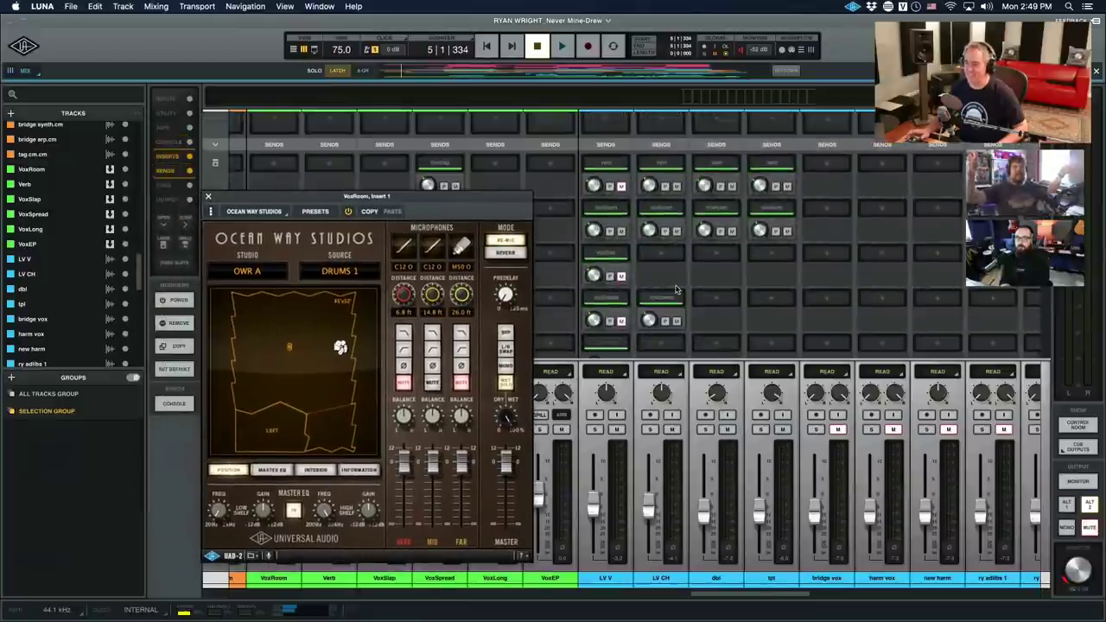
scroll(677, 289, down, 2)
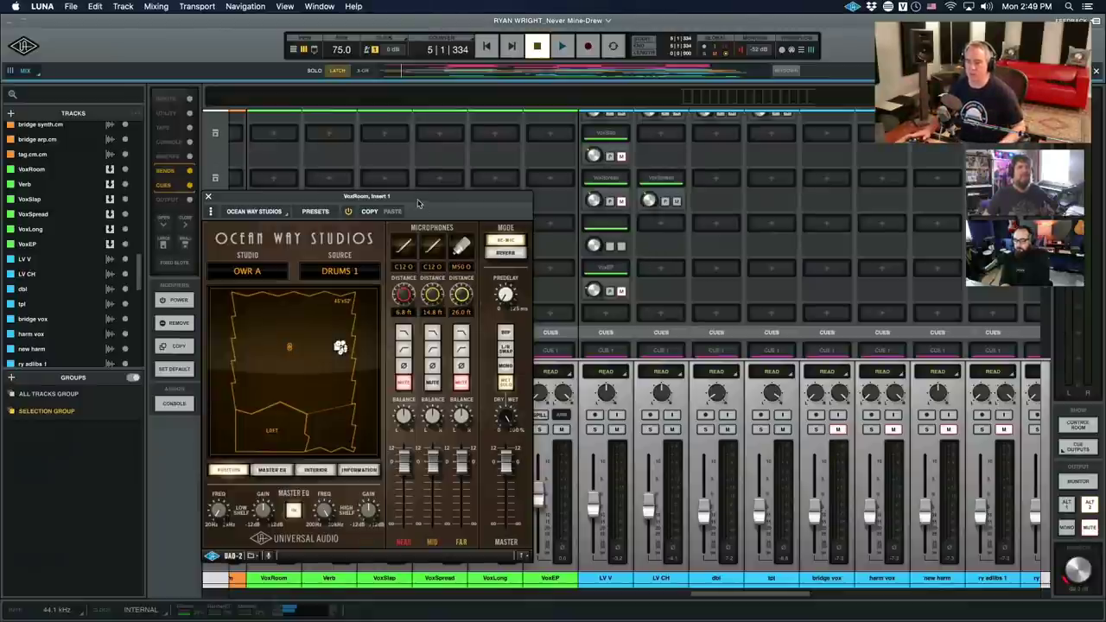
drag(416, 199, 383, 163)
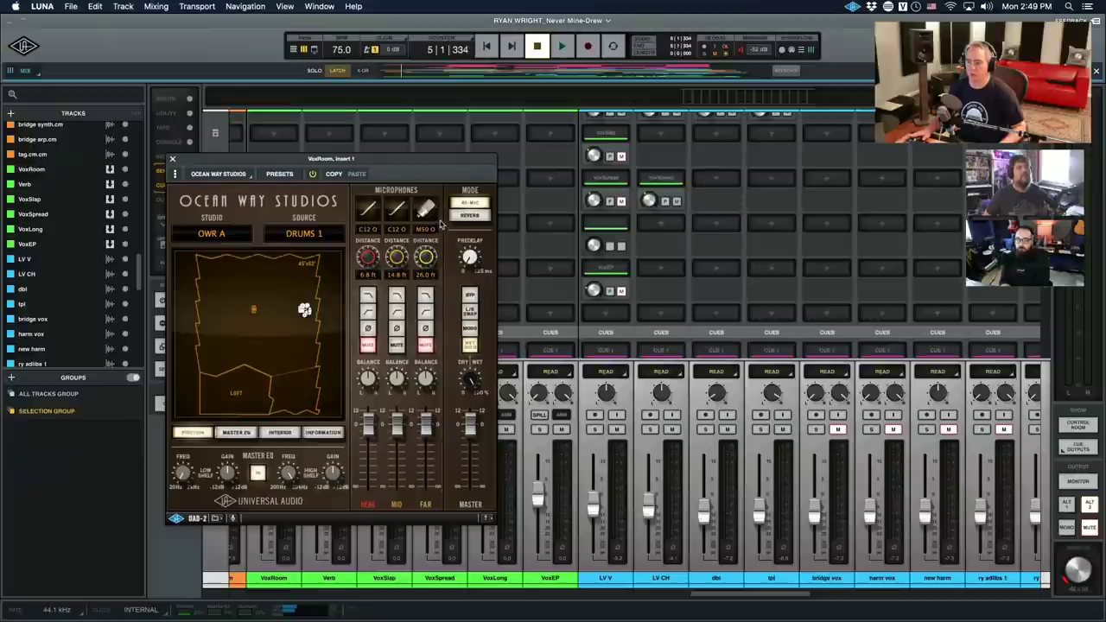
scroll(532, 190, up, 2)
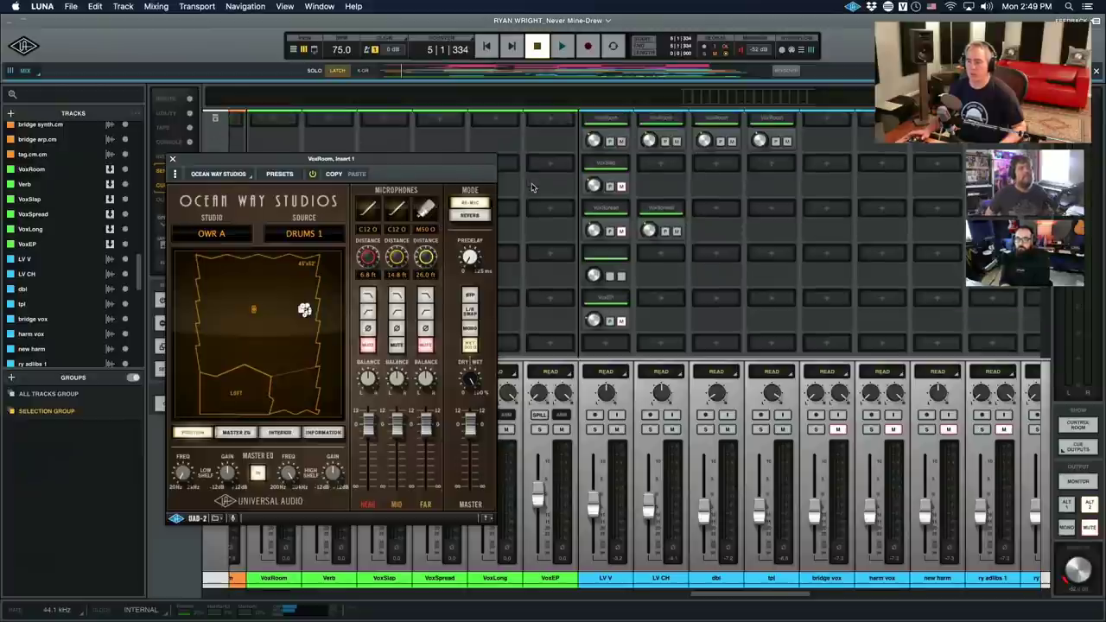
click(172, 161)
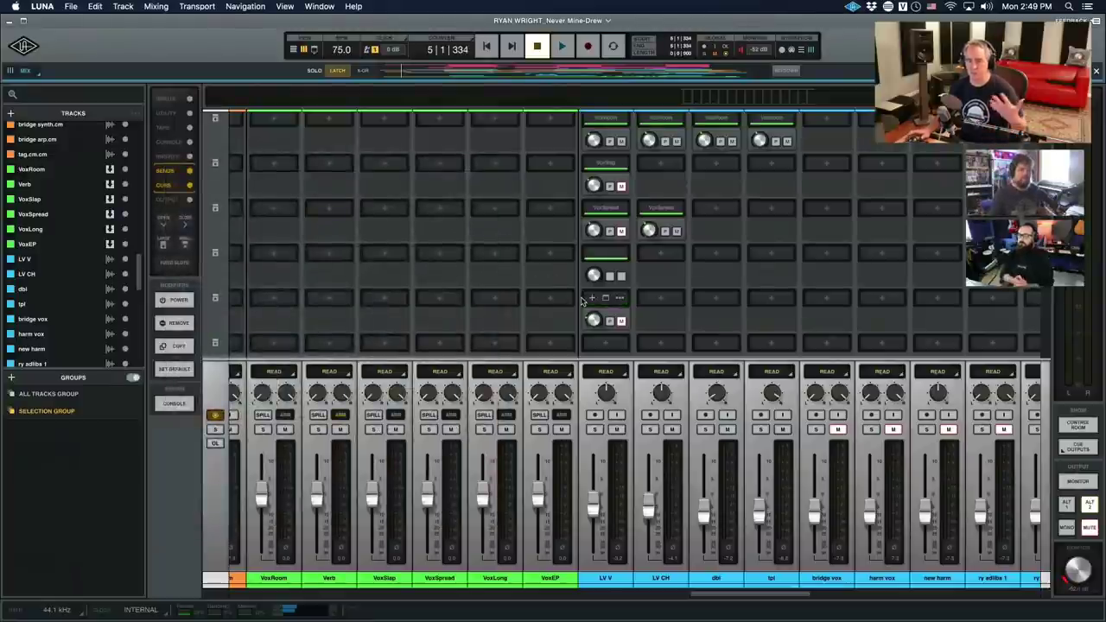
Examine the AMS DMX 15-80 S delay and pitch shifter insert on the VoxSpread channel, and close its window.
scroll(582, 301, up, 2)
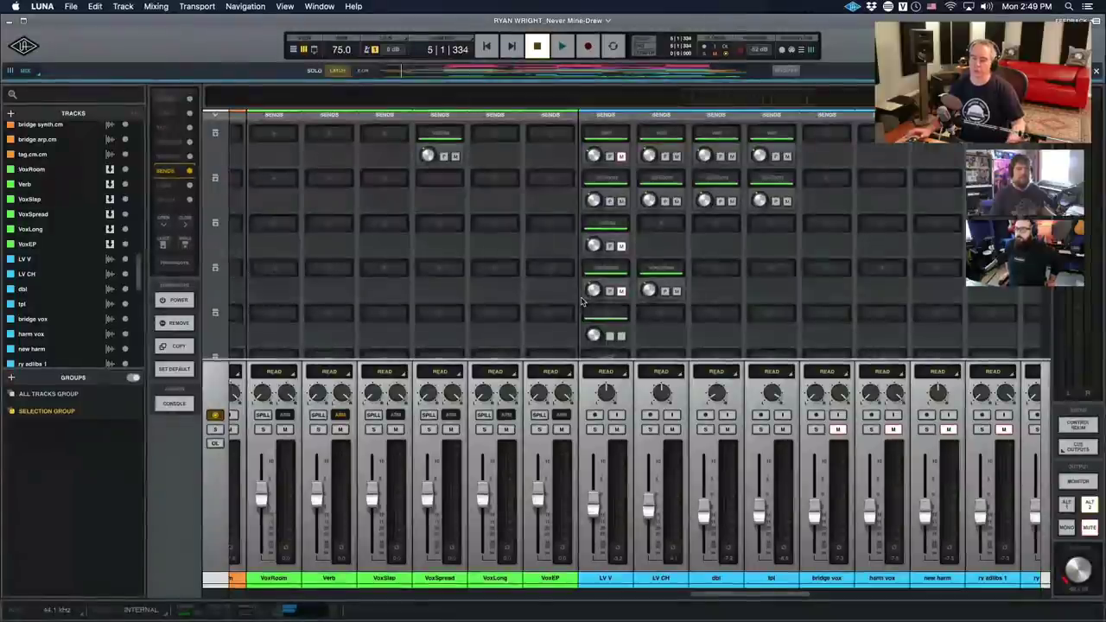
scroll(584, 298, up, 2)
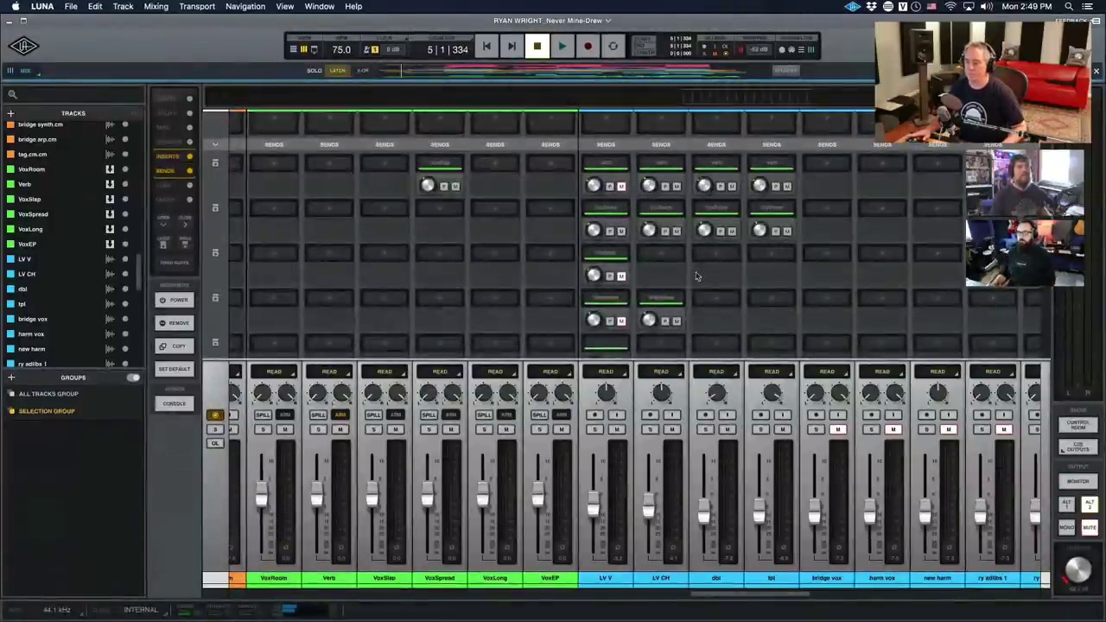
scroll(674, 288, down, 2)
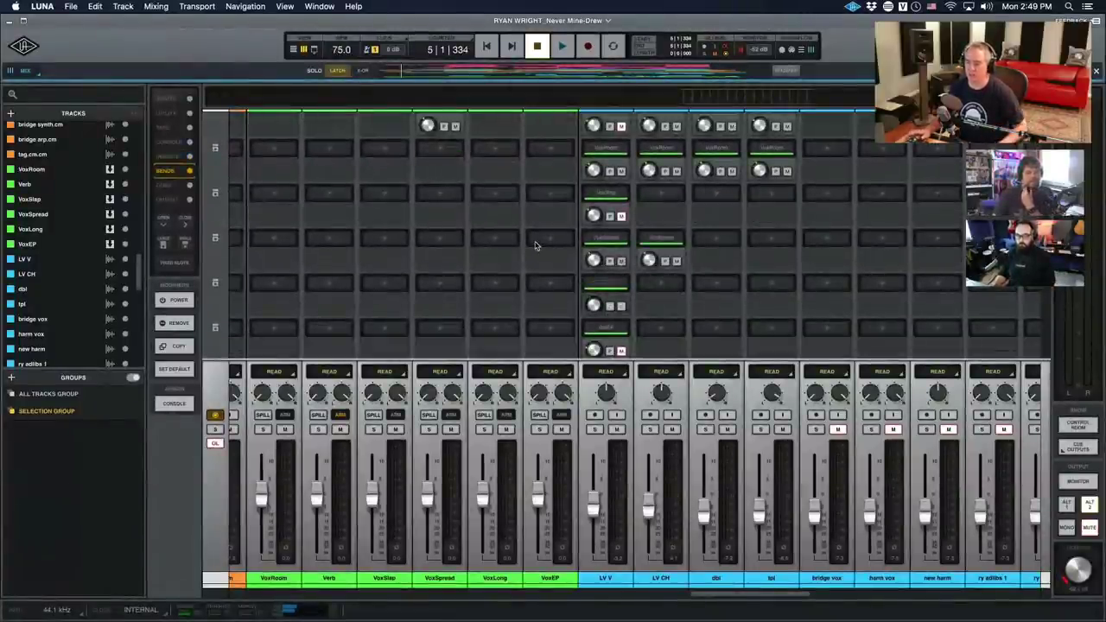
scroll(536, 248, up, 5)
scroll(535, 246, up, 3)
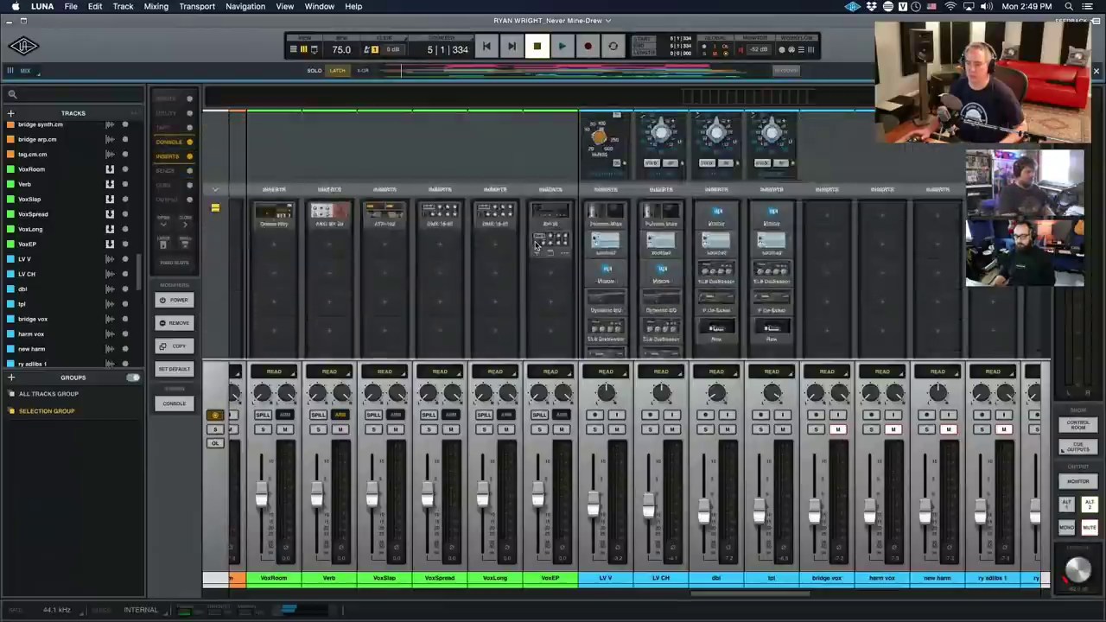
click(450, 248)
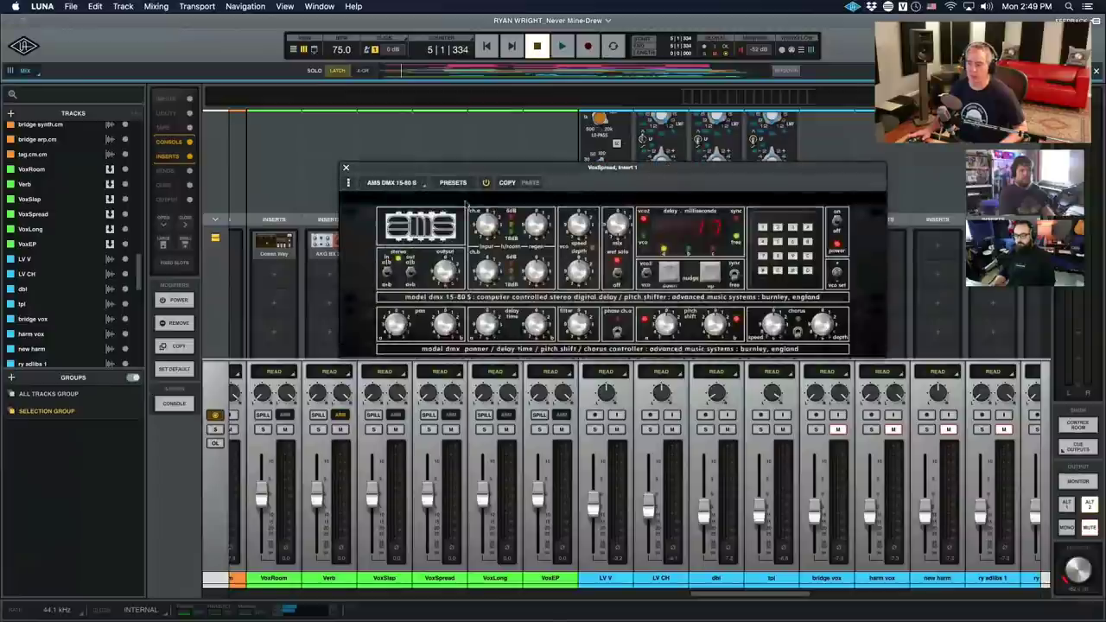
drag(492, 166, 169, 156)
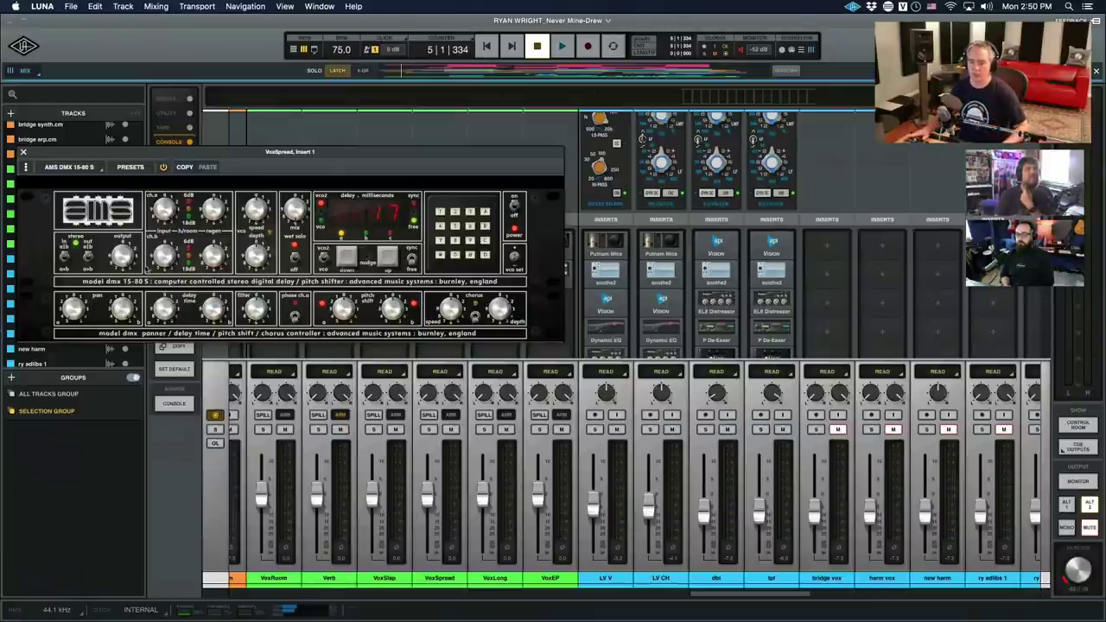
click(321, 143)
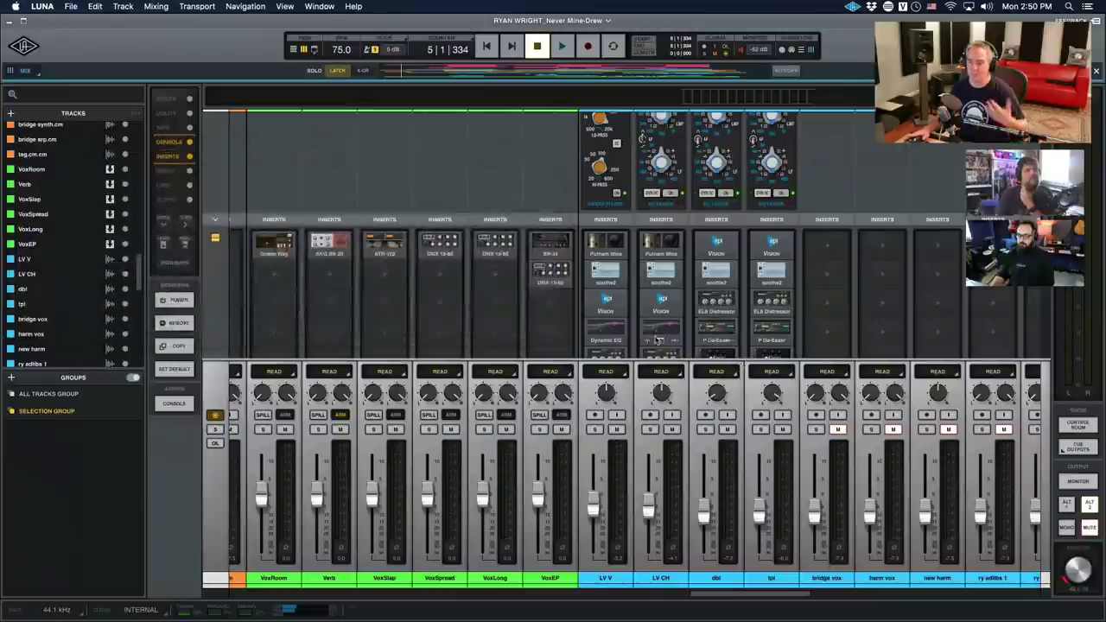
Play the song with LV V's VoxSpread send active, checking the lead vocal clips in the timeline before returning to the mixer.
scroll(610, 328, down, 4)
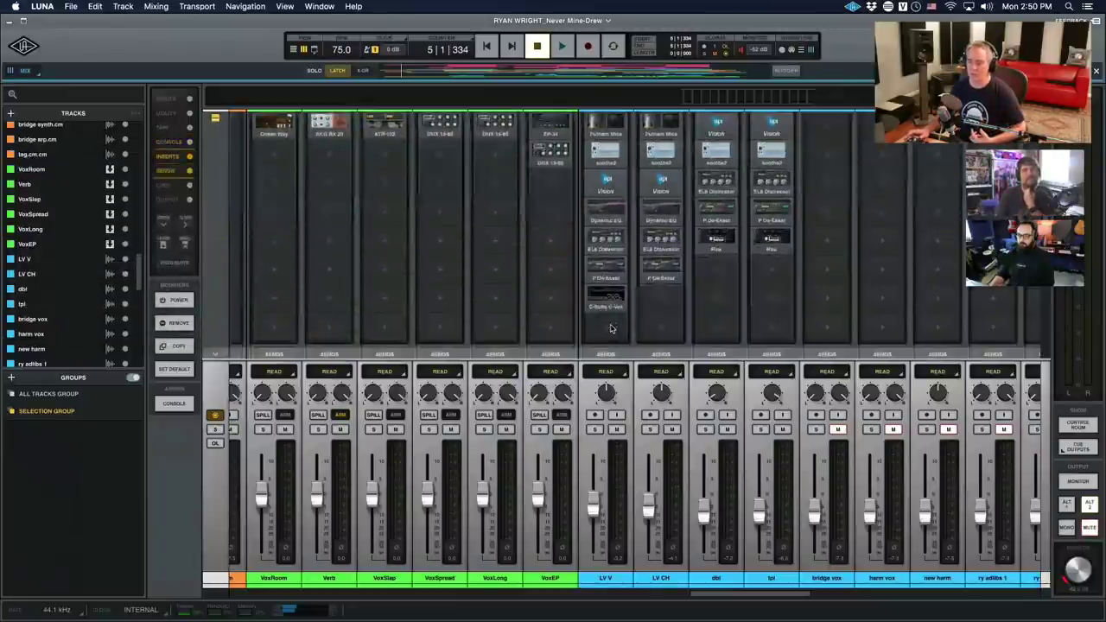
scroll(610, 328, down, 5)
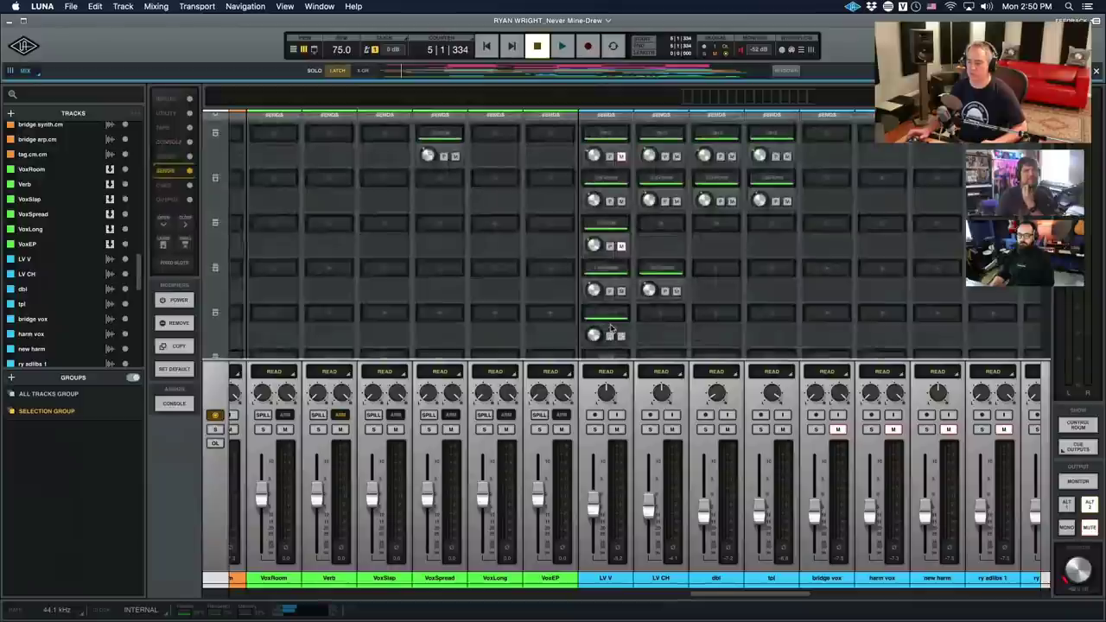
key(space)
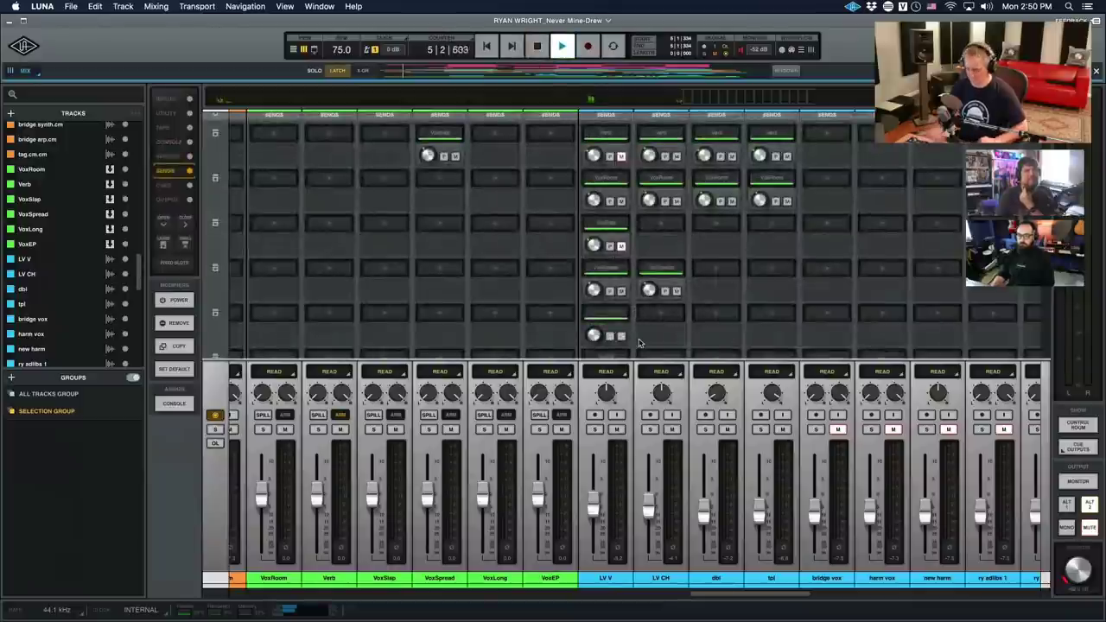
scroll(638, 343, down, 5)
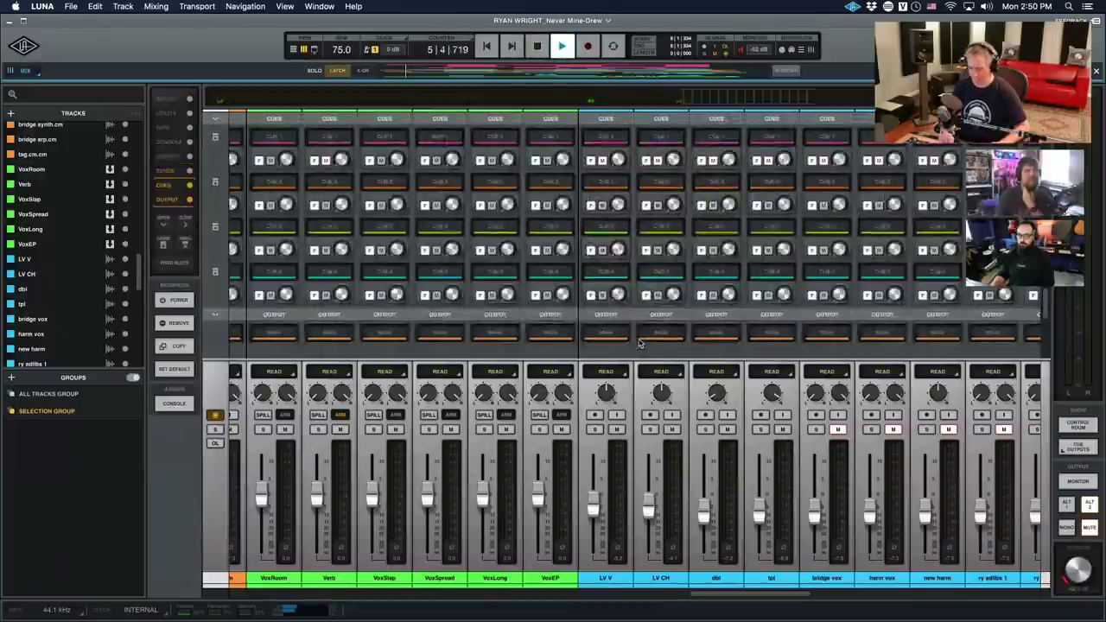
key(super+equal)
click(425, 257)
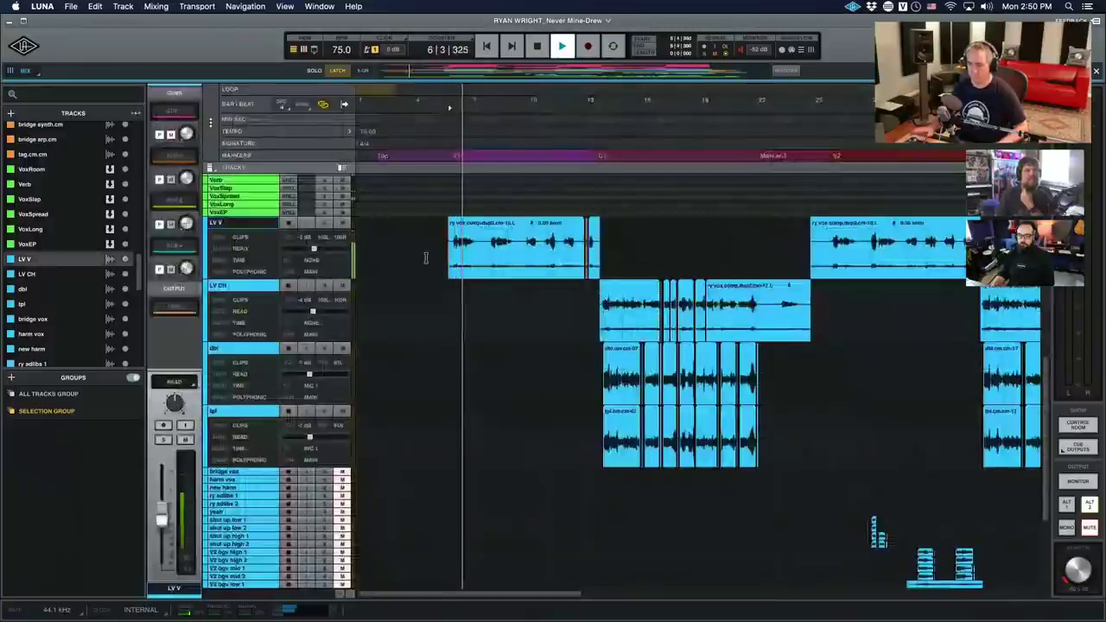
key(super+equal)
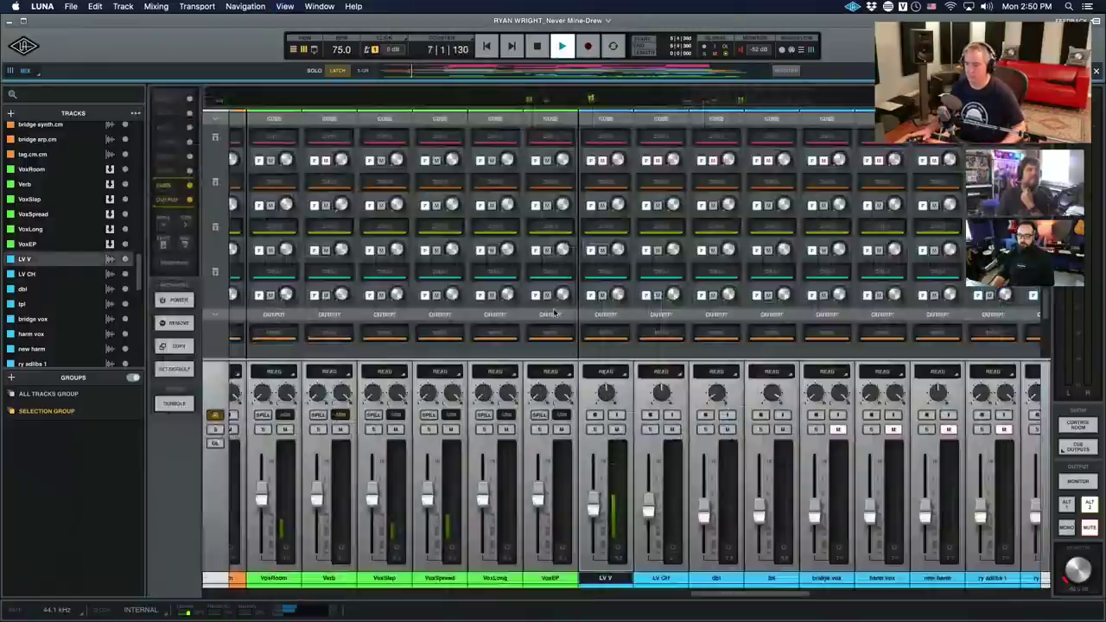
Mute the VoxSpread send on LV V during playback to compare the vocal without it, and stop playback.
scroll(590, 339, up, 5)
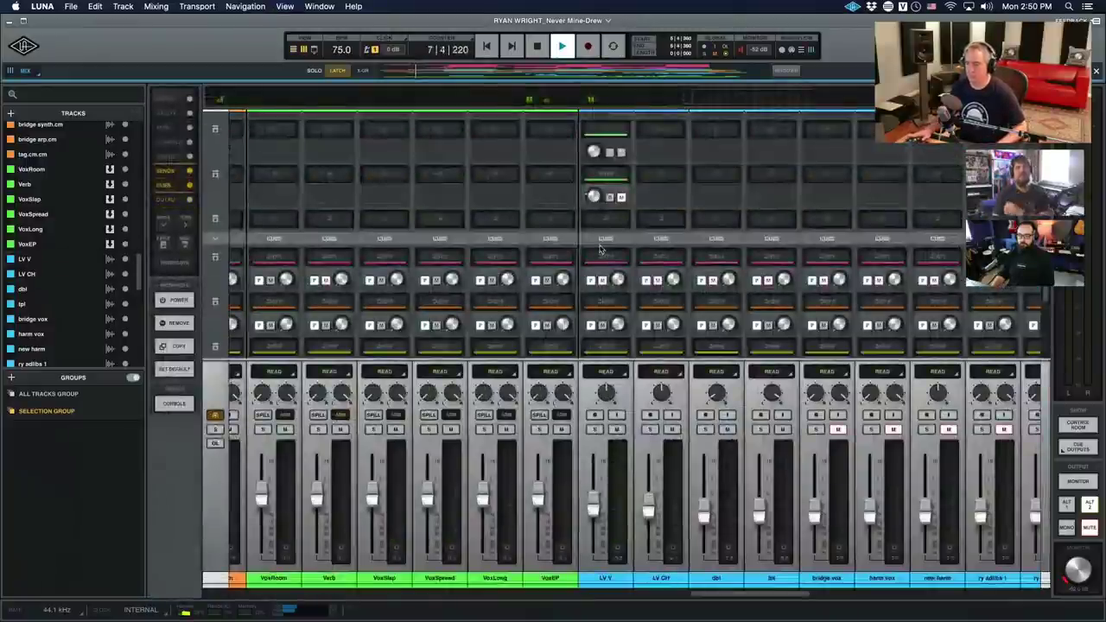
scroll(601, 250, up, 5)
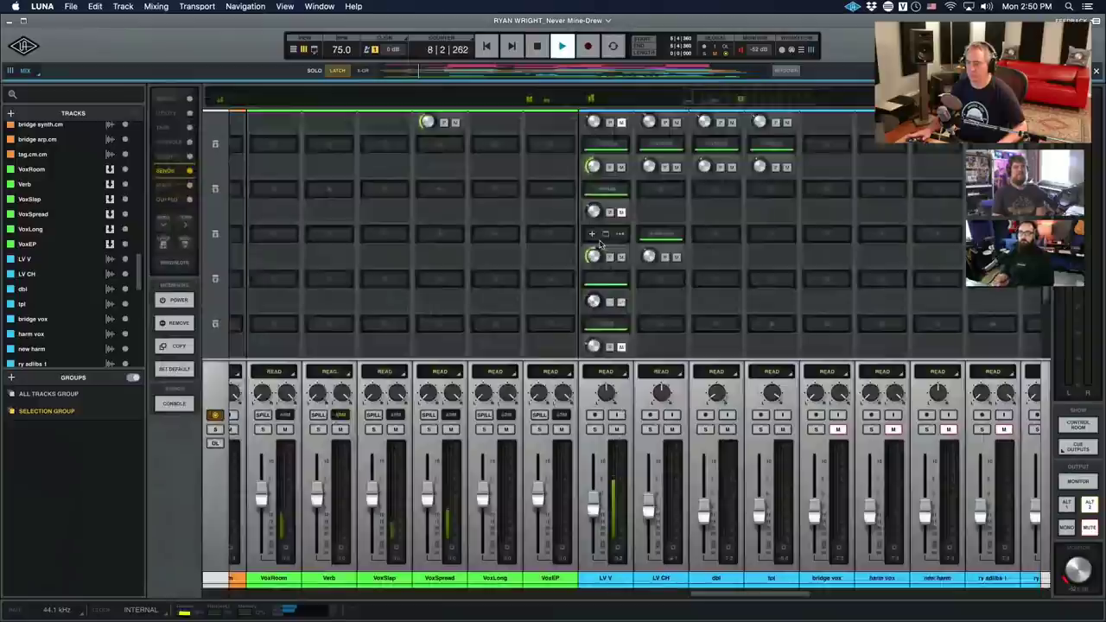
scroll(603, 251, up, 2)
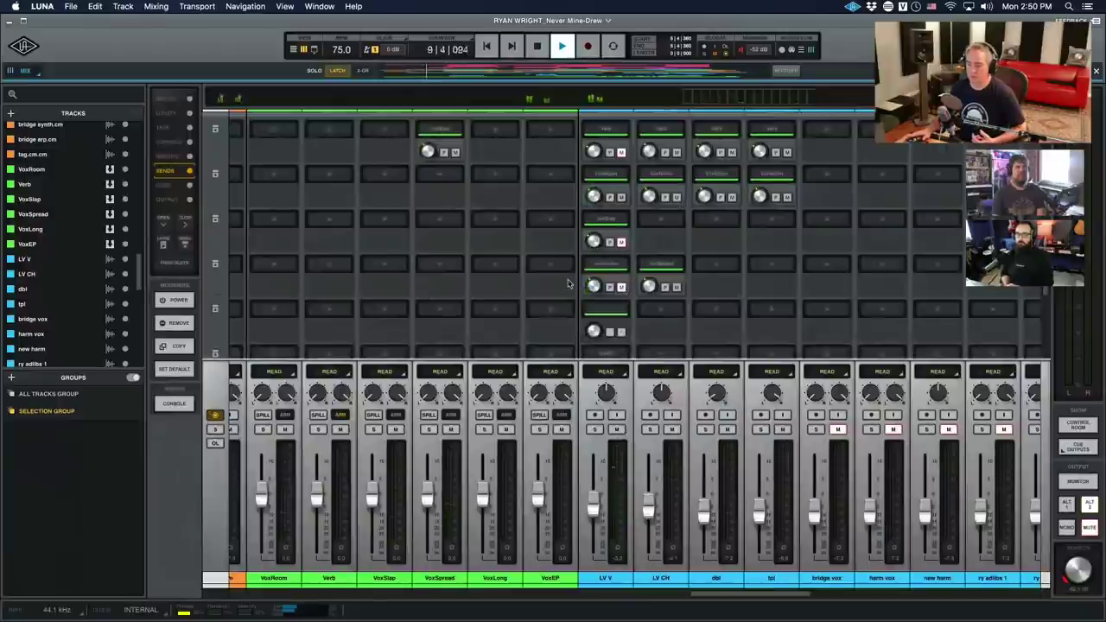
scroll(562, 289, up, 5)
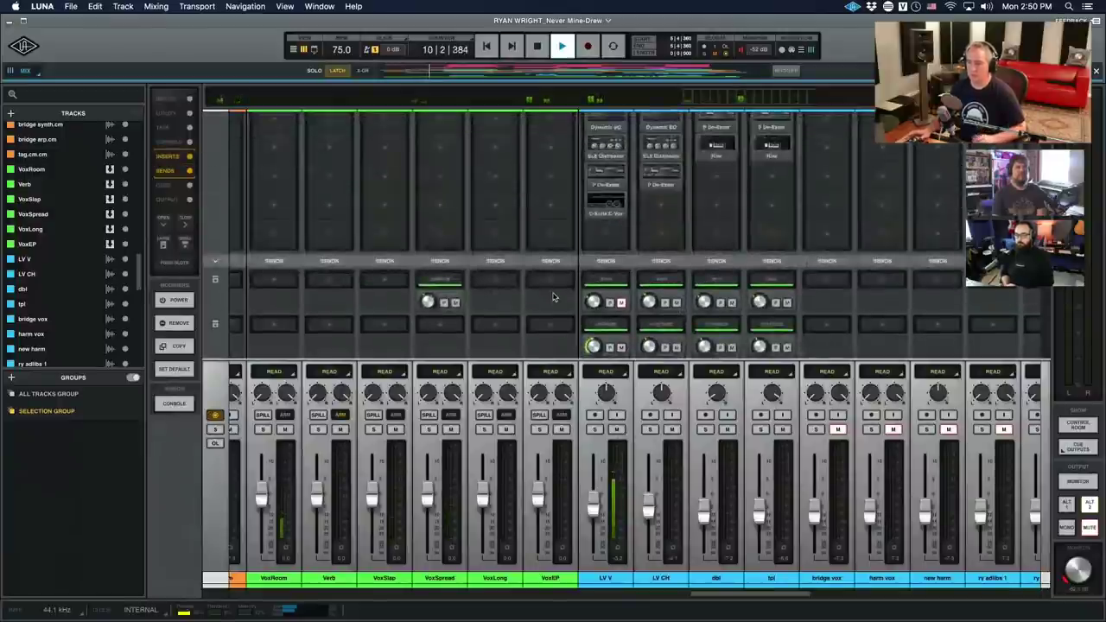
scroll(513, 267, up, 3)
scroll(513, 268, down, 8)
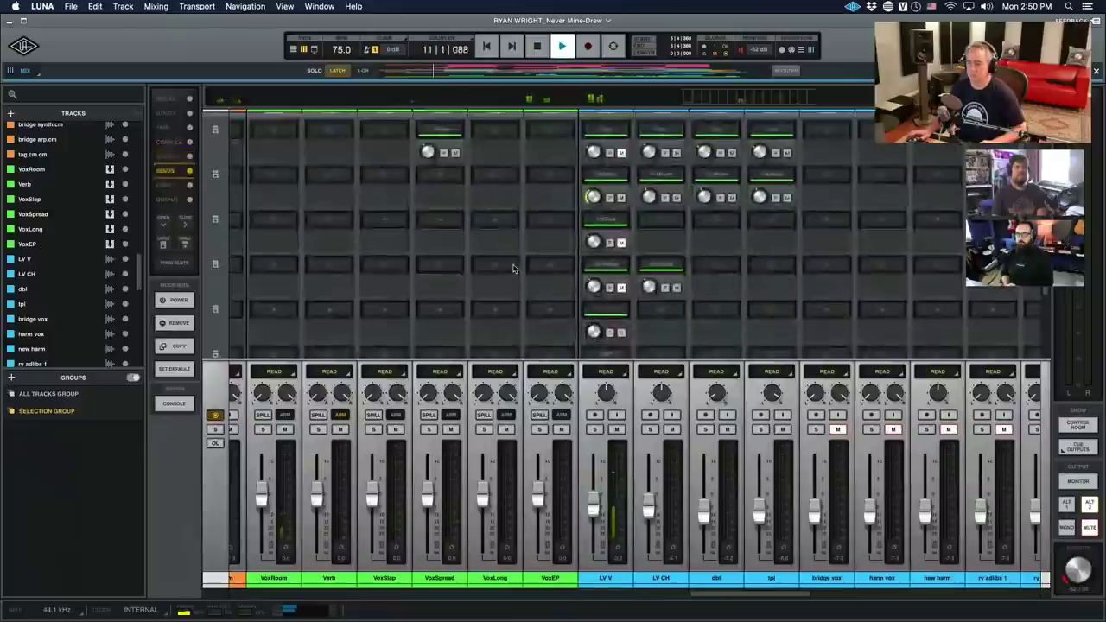
key(space)
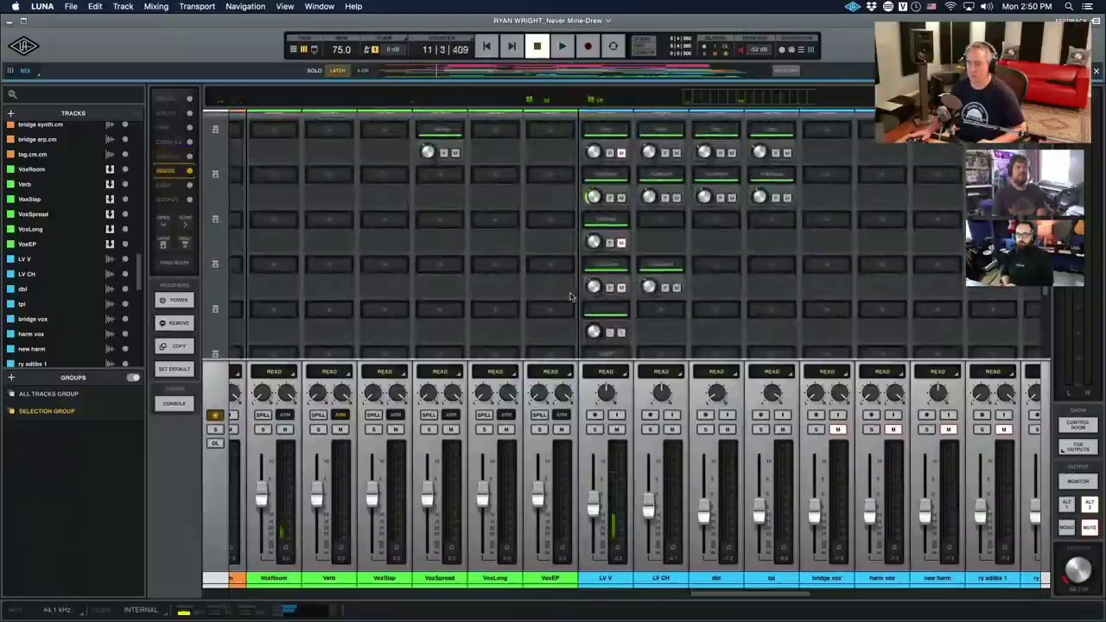
Review the effect sends on LV V and unmute its VoxSlap send.
scroll(558, 299, down, 2)
scroll(554, 298, up, 2)
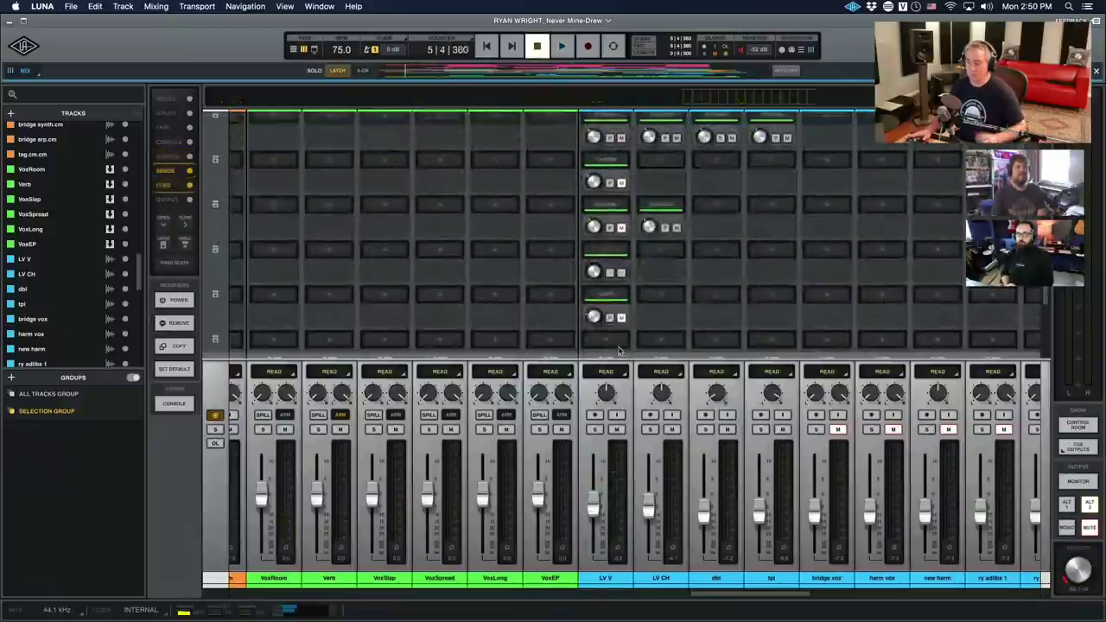
scroll(650, 285, up, 2)
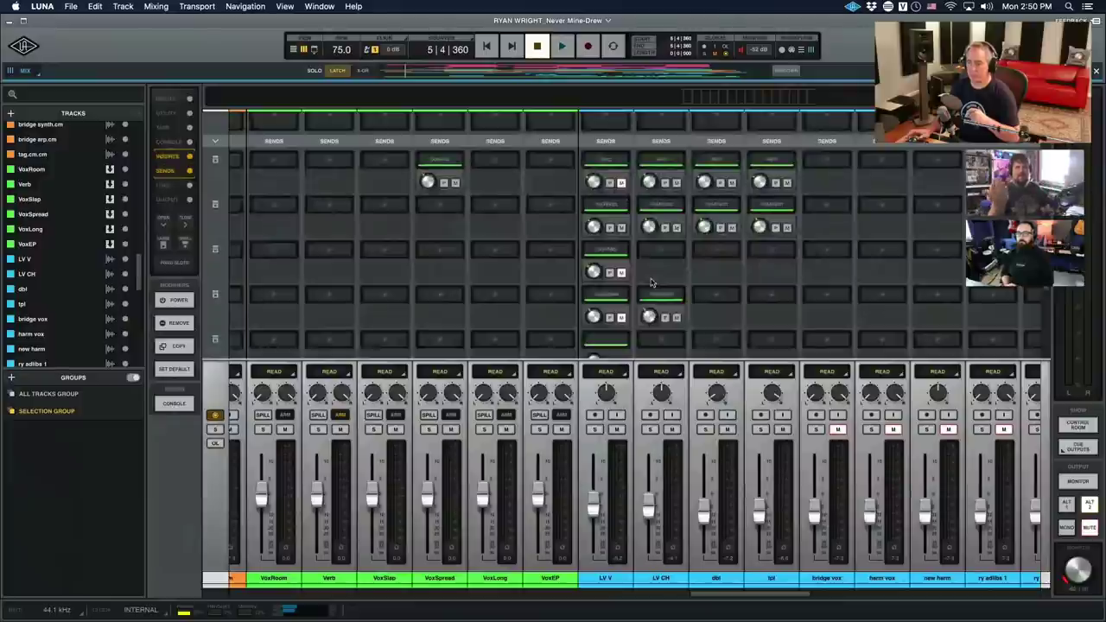
scroll(652, 283, up, 1)
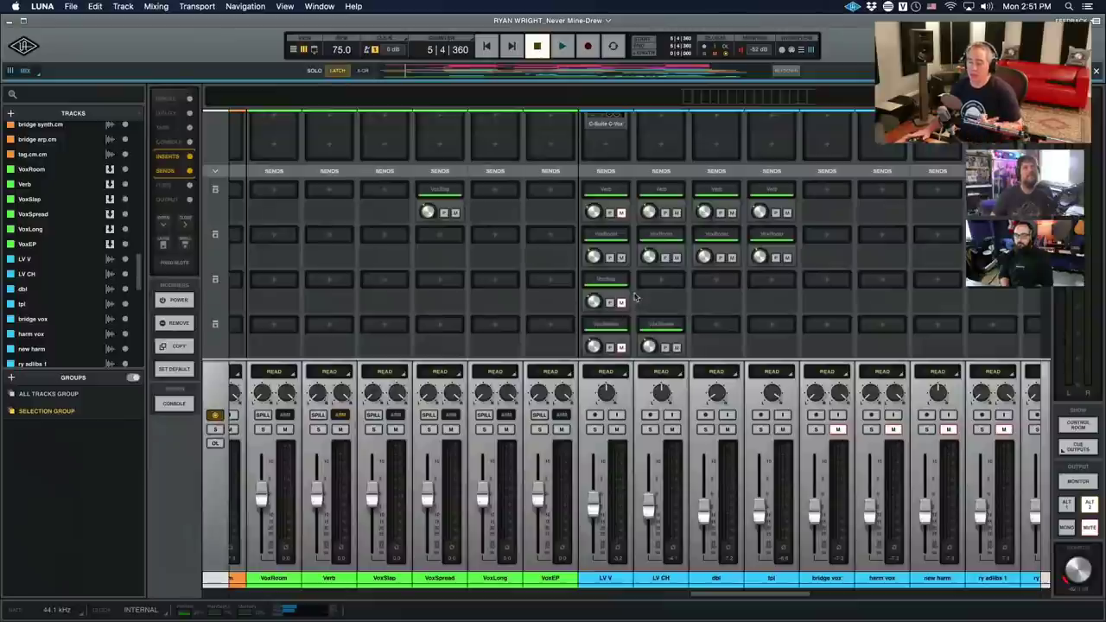
scroll(626, 269, down, 2)
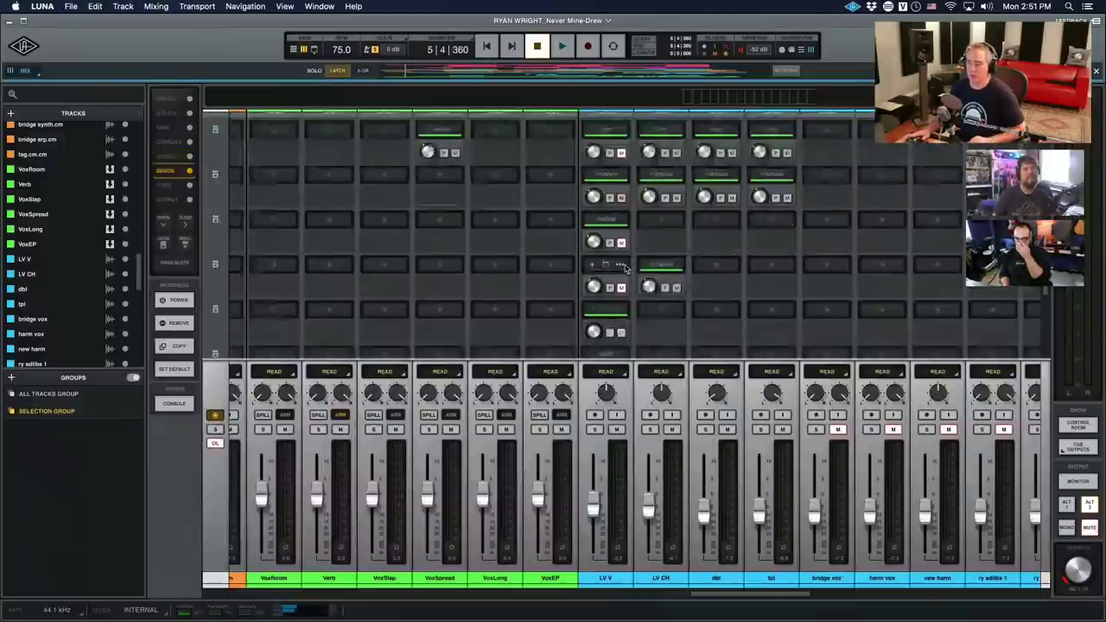
scroll(623, 259, down, 2)
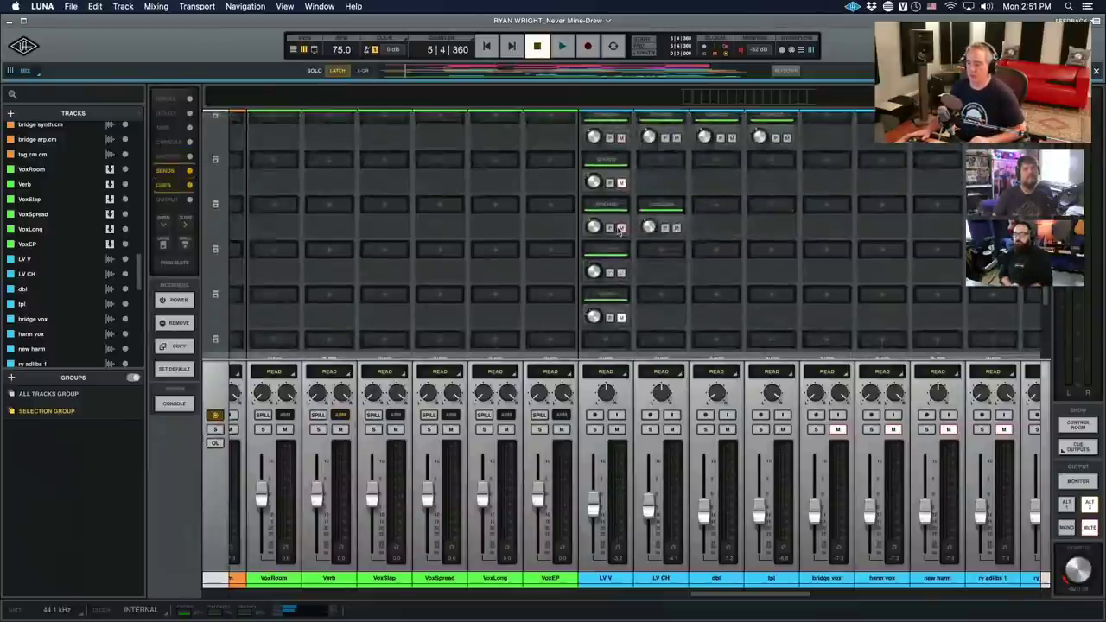
scroll(621, 227, up, 1)
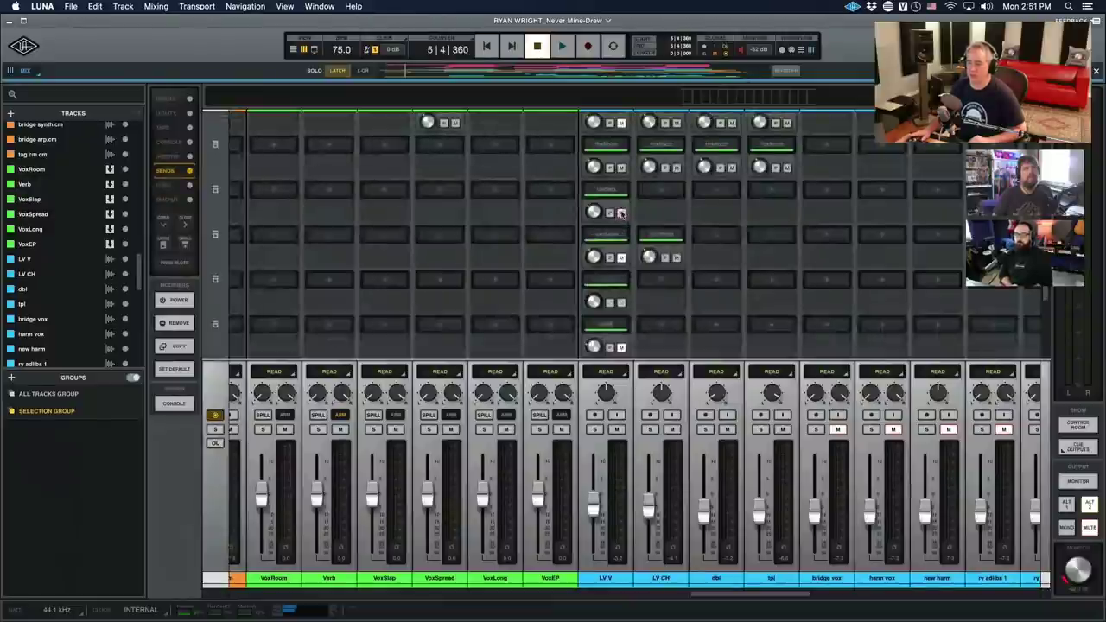
Examine the Ampex ATR-102 tape insert on the VoxSlap channel, and close its window.
scroll(407, 228, up, 3)
scroll(407, 227, left, 1)
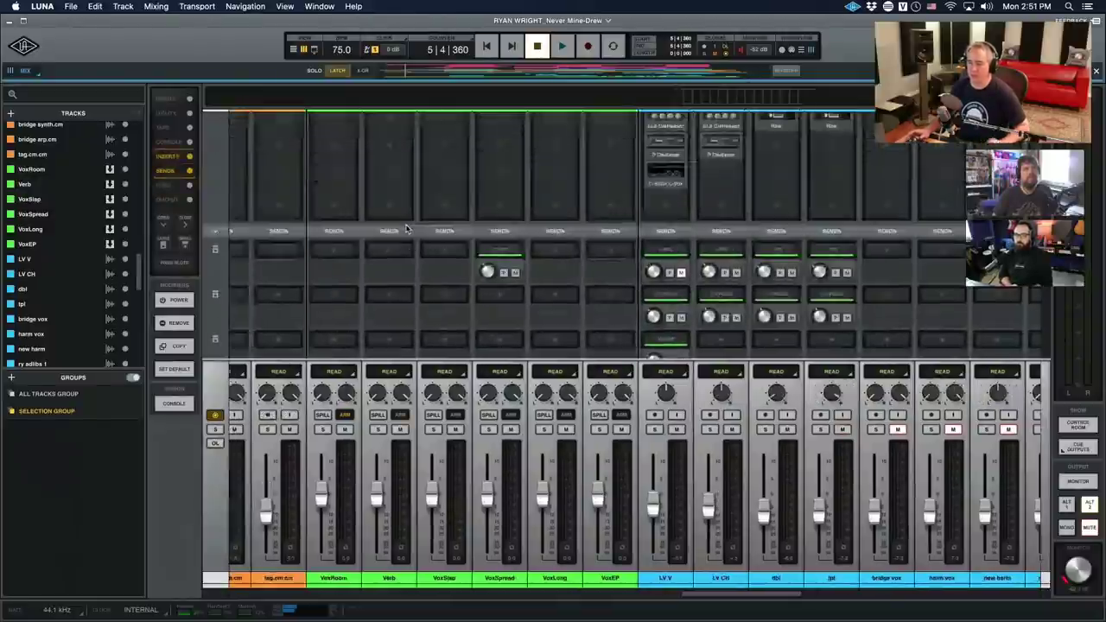
scroll(407, 228, up, 3)
click(444, 177)
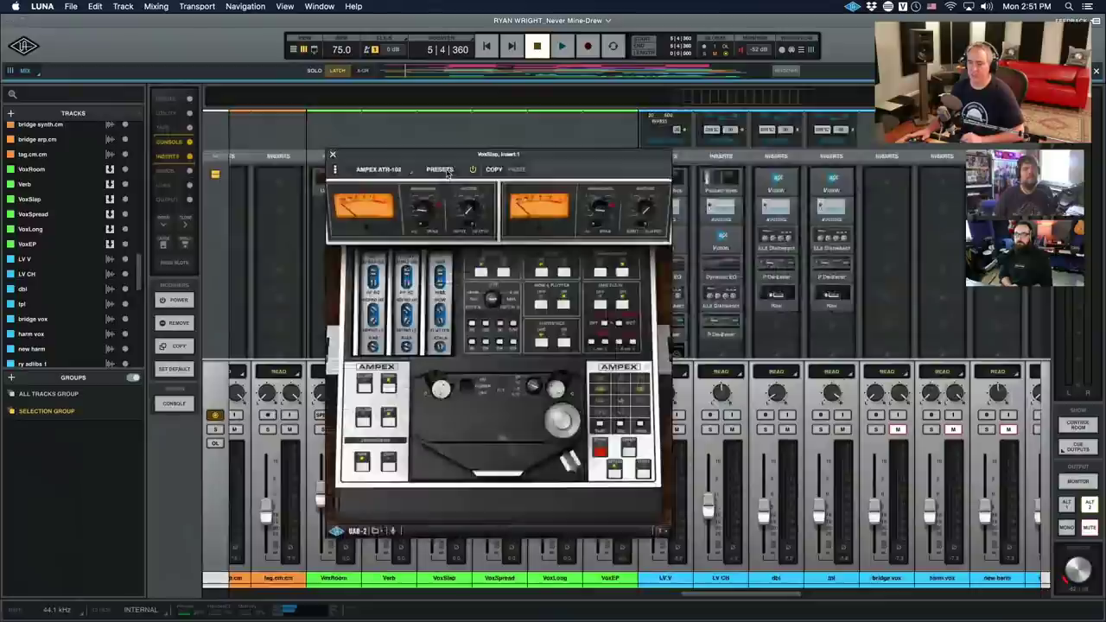
drag(441, 157, 257, 103)
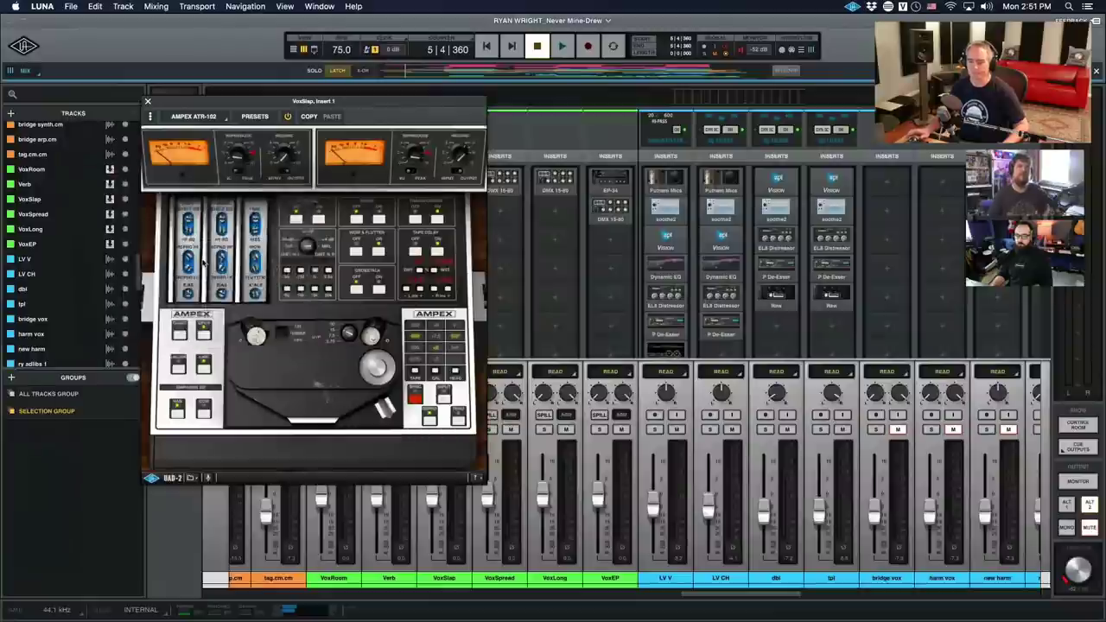
key(super+w)
Play the song to hear the lead vocal with its VoxSlap send active, and stop playback.
click(170, 170)
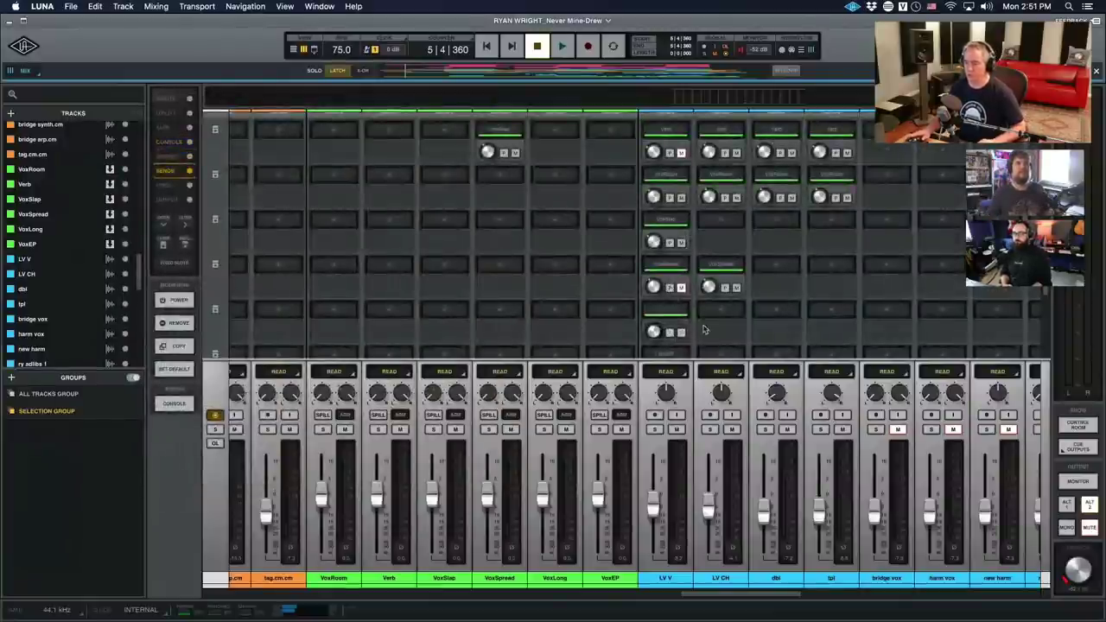
key(space)
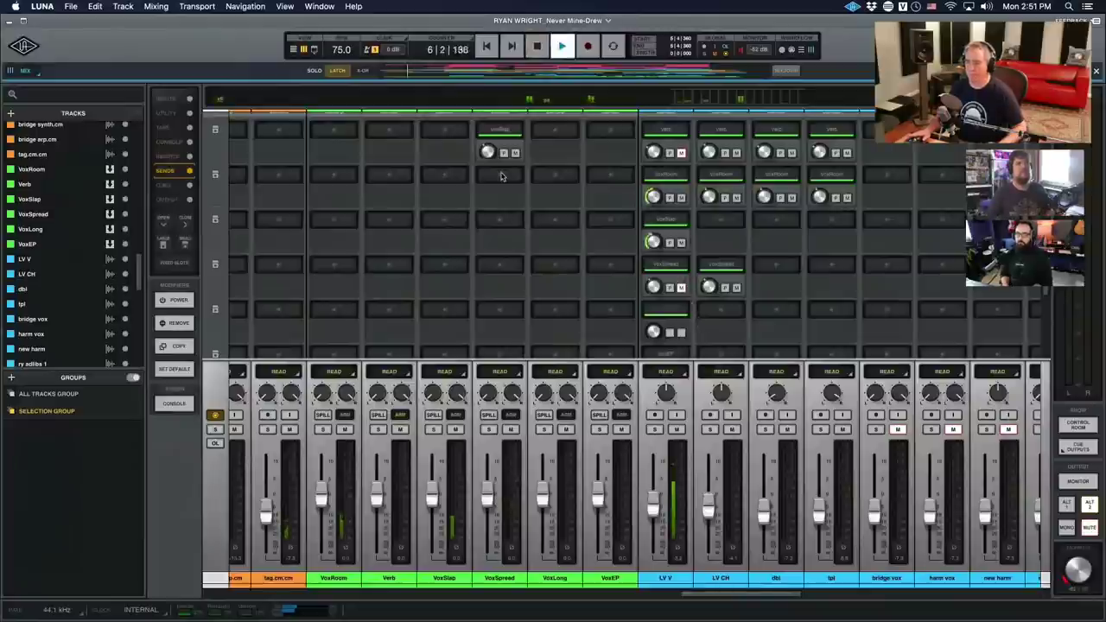
key(i)
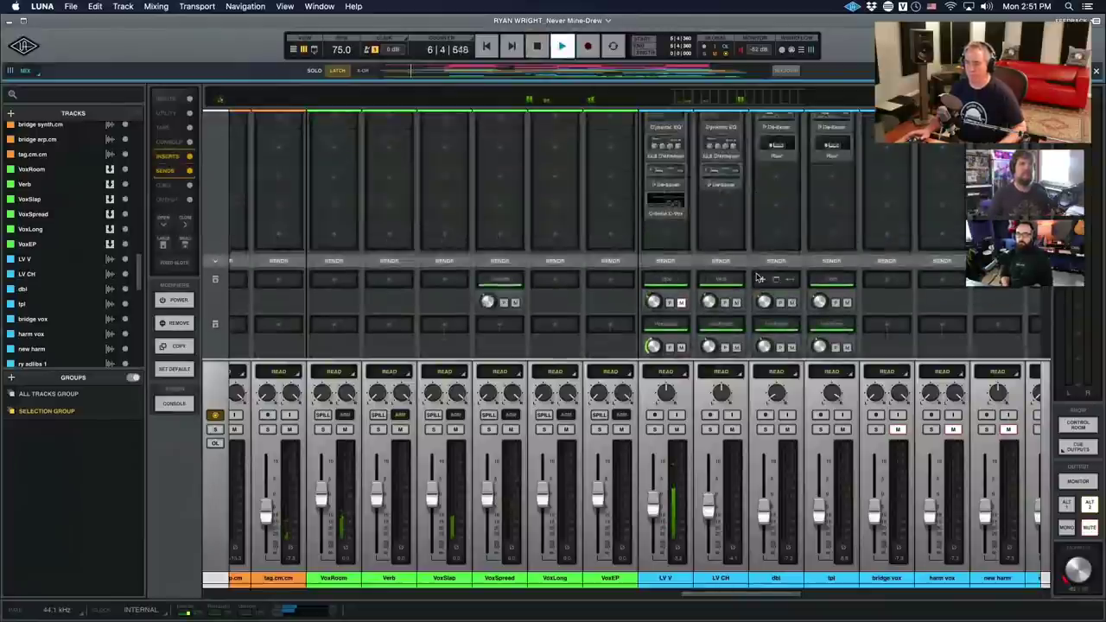
key(s)
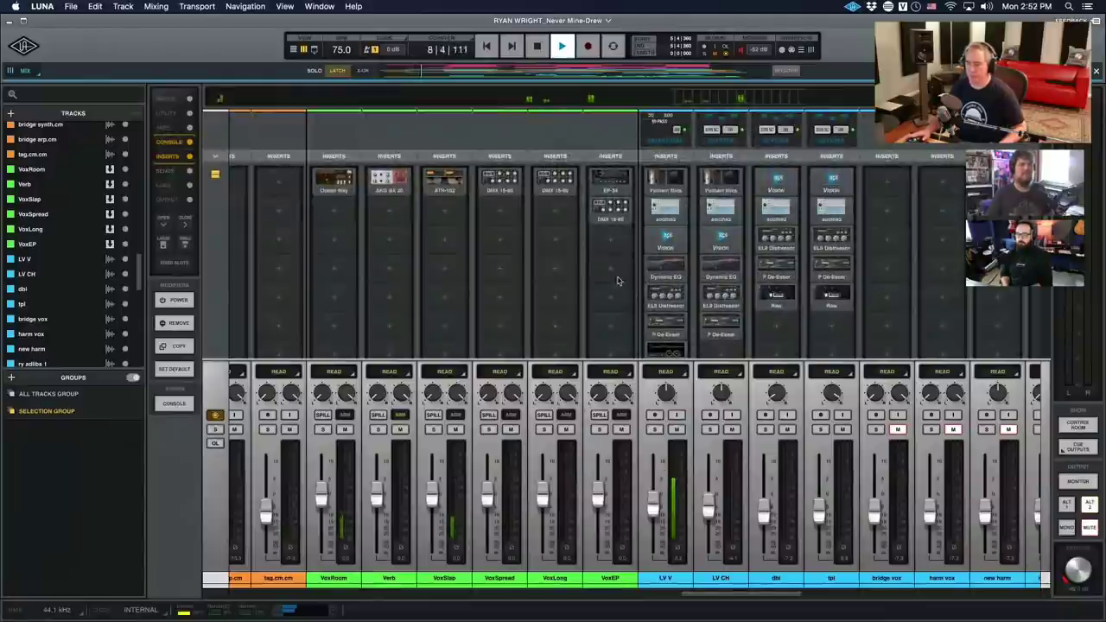
key(space)
Examine the EP-34 Tape Echo and AMS DMX 15-80 S inserts on the VoxEP channel, and close both windows.
key(s)
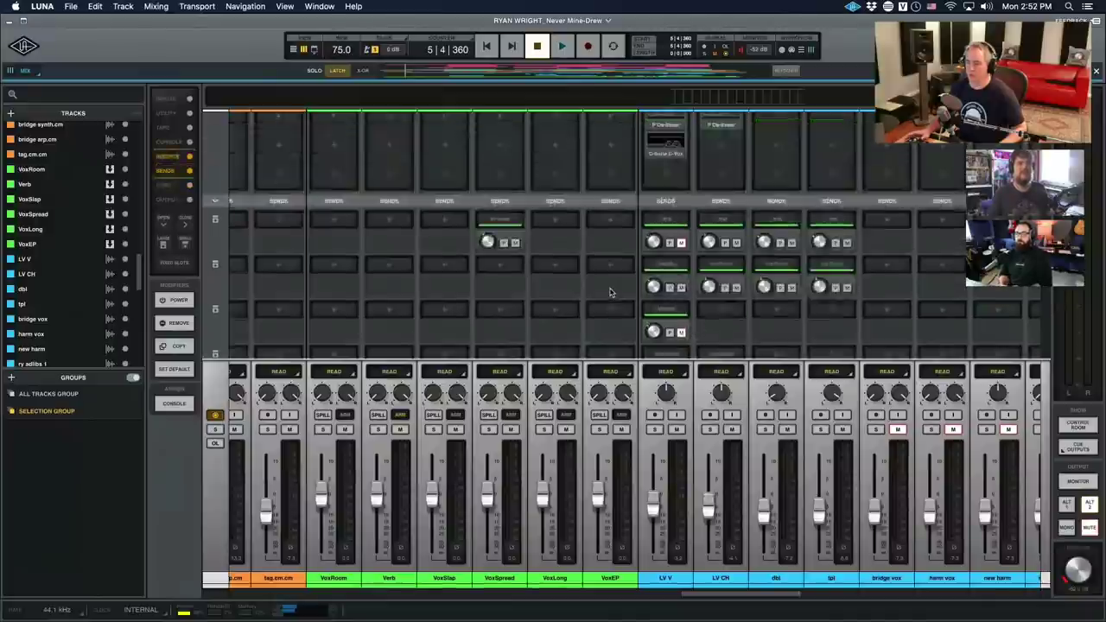
key(i)
click(610, 188)
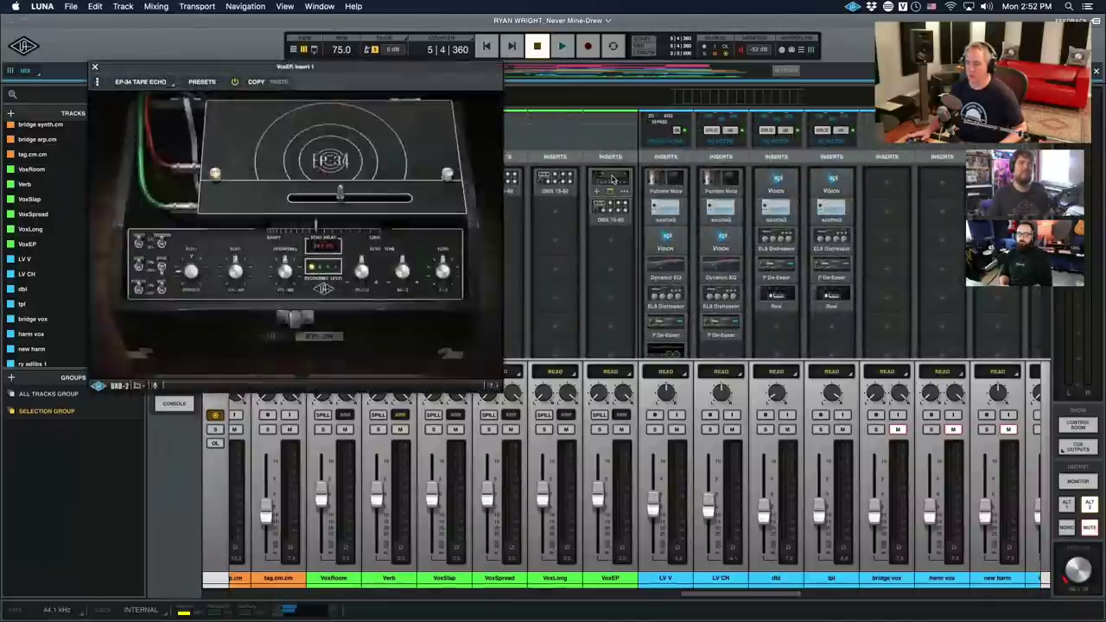
drag(363, 72, 348, 189)
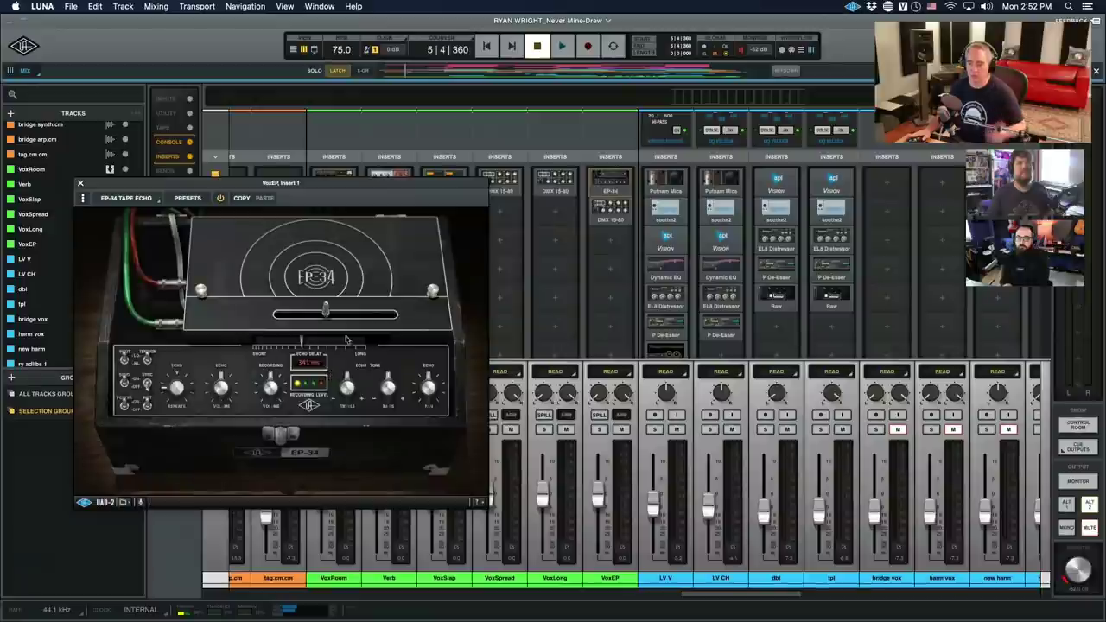
click(603, 205)
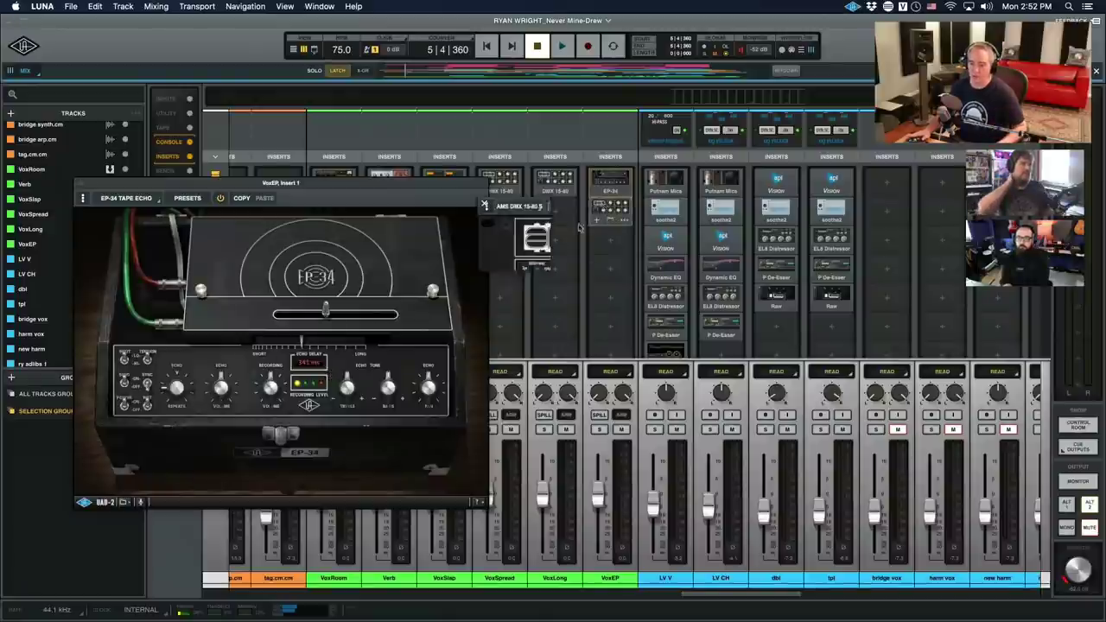
drag(603, 207, 172, 330)
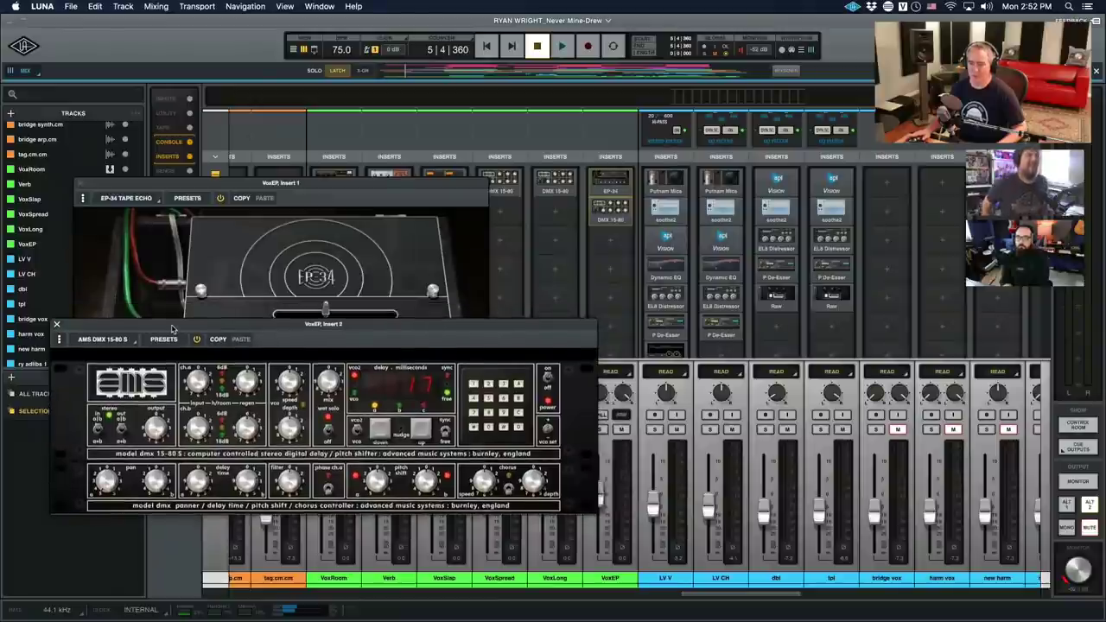
key(super+w)
key(super+w)
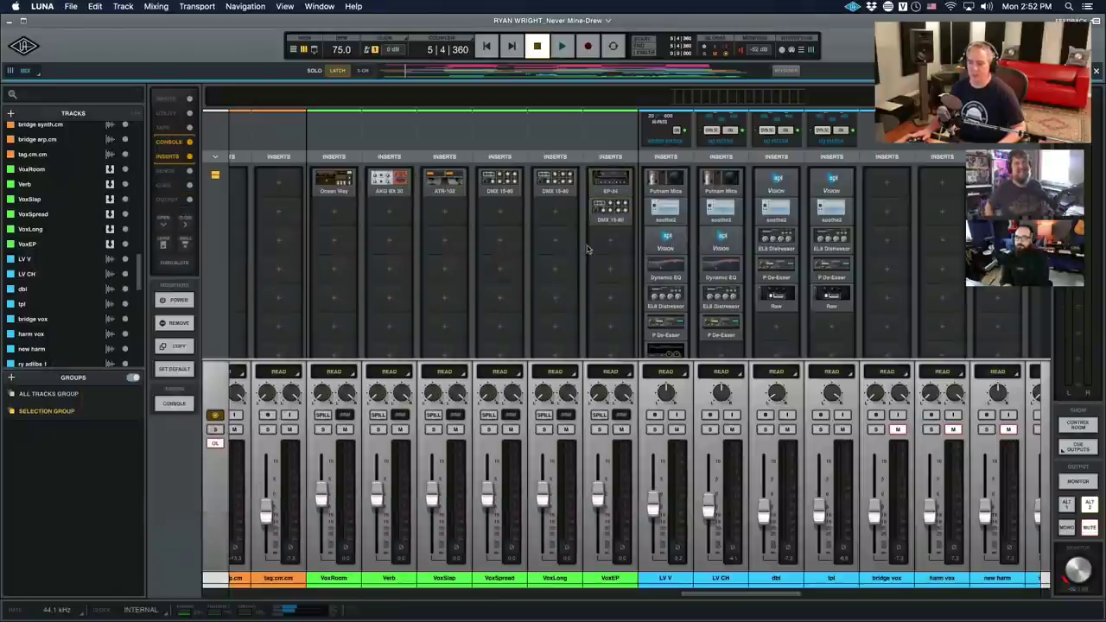
Play the song to hear the lead vocal with its VoxEP send active, and stop playback.
key(s)
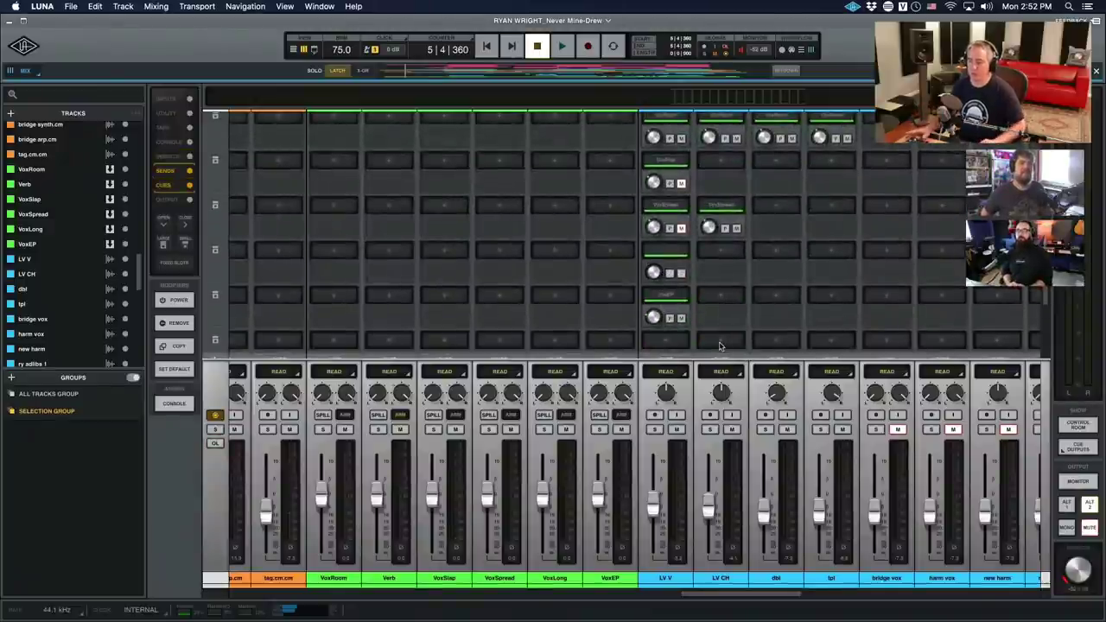
key(space)
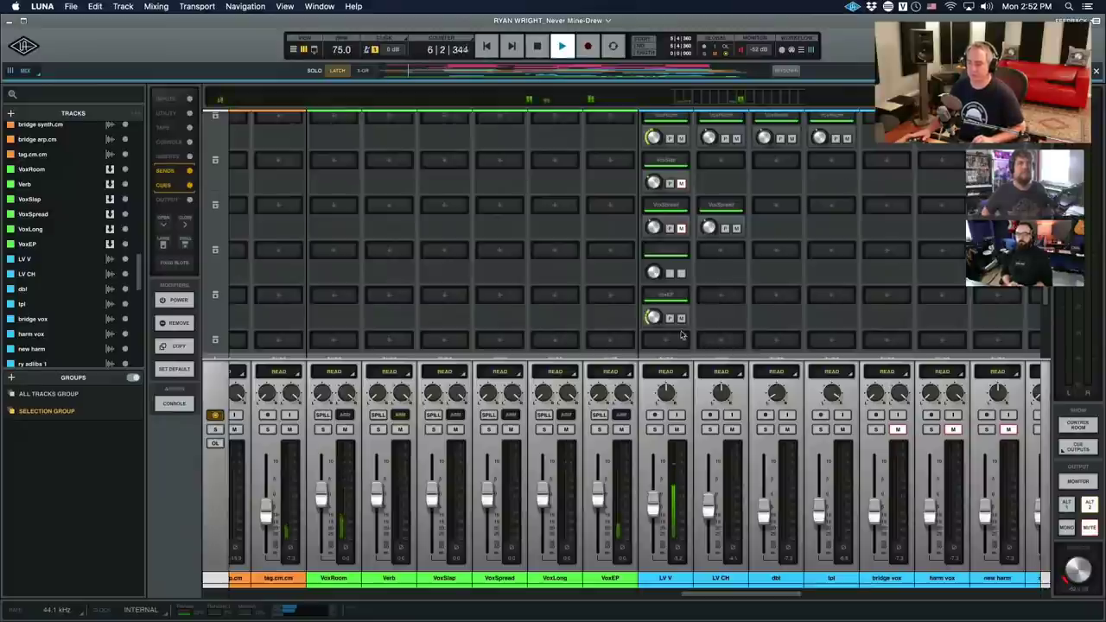
key(i)
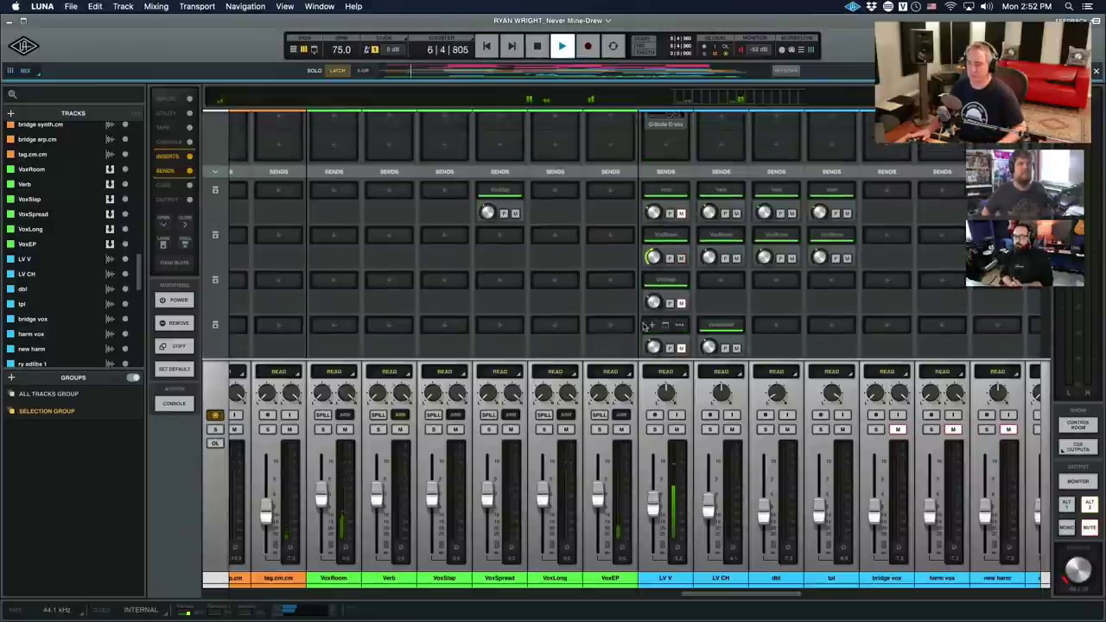
scroll(670, 243, down, 5)
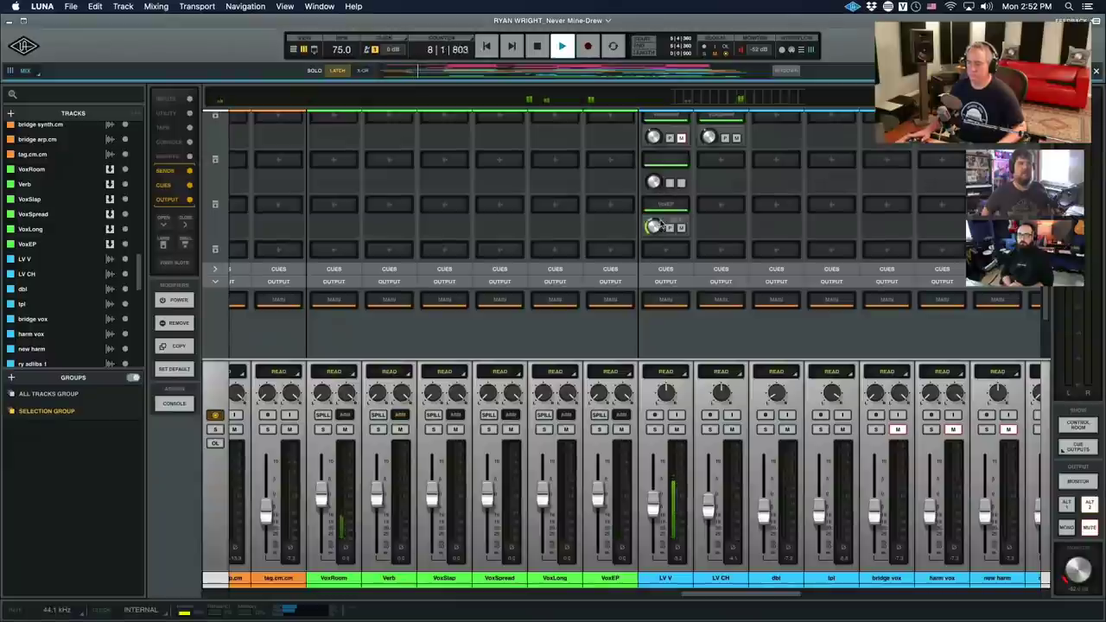
scroll(659, 273, up, 5)
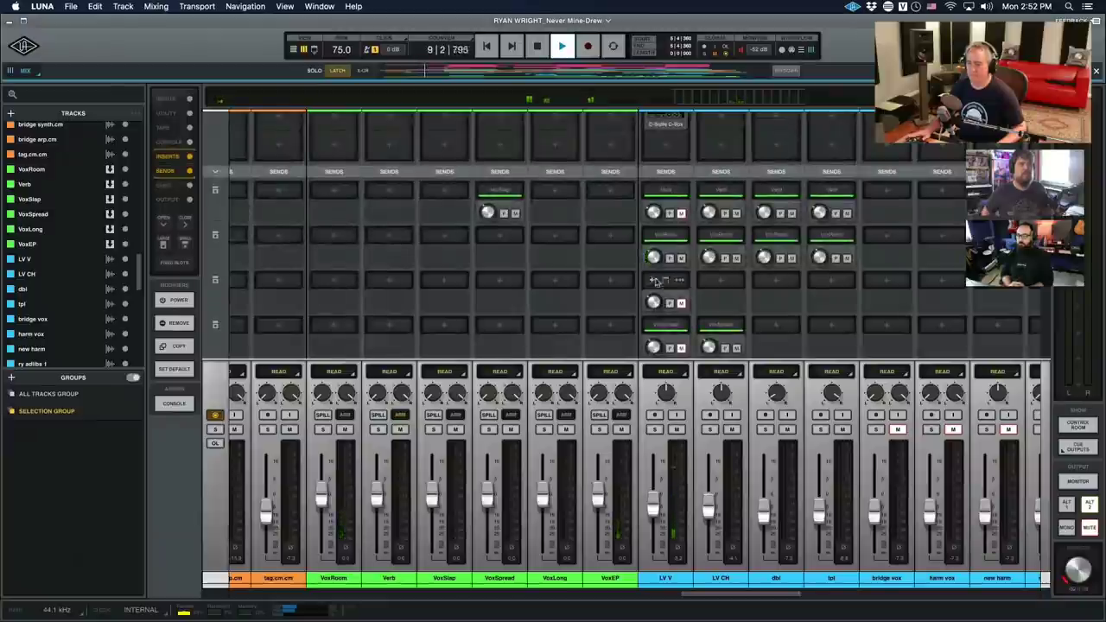
scroll(609, 264, up, 5)
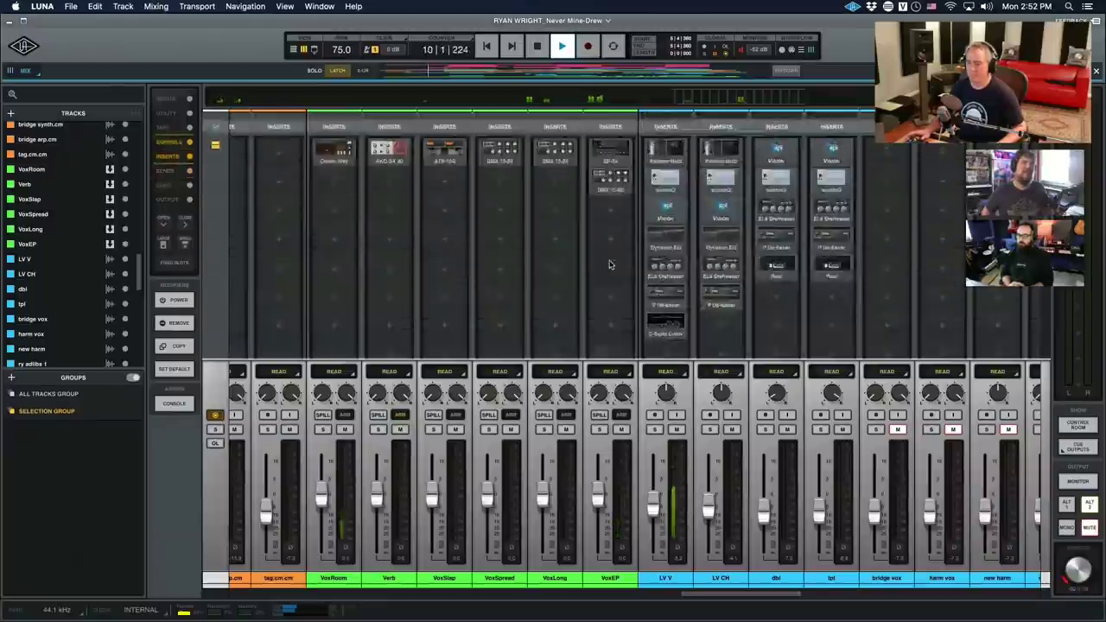
key(space)
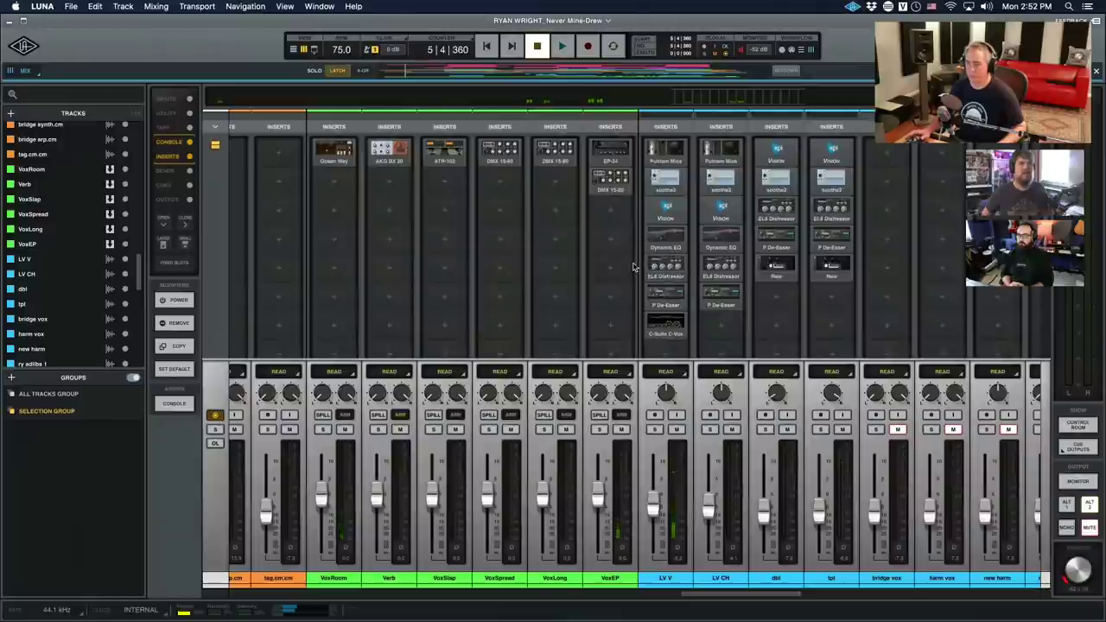
Review the effect sends on LV V and the send that feeds VoxSlap from the VoxSpread channel.
scroll(635, 268, down, 5)
scroll(639, 264, down, 3)
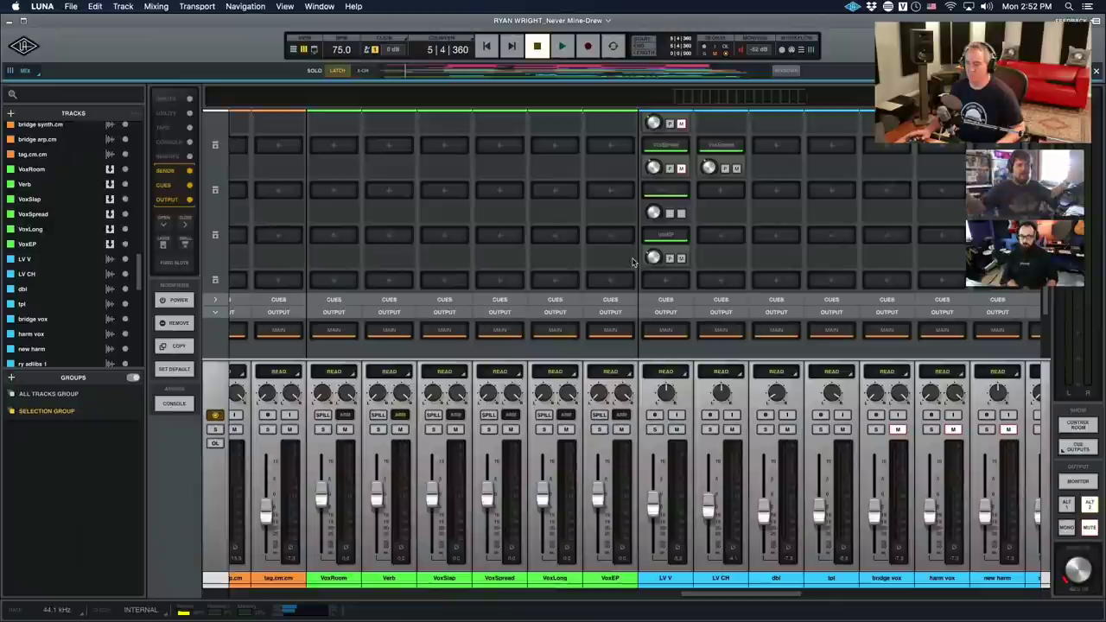
scroll(633, 262, up, 3)
scroll(633, 262, up, 4)
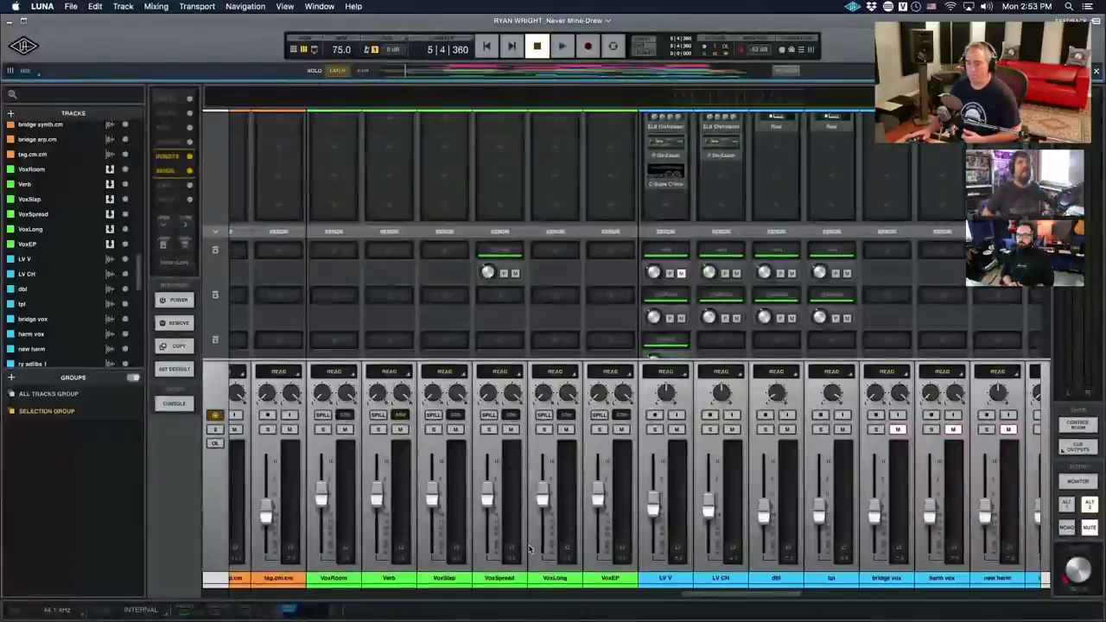
click(502, 579)
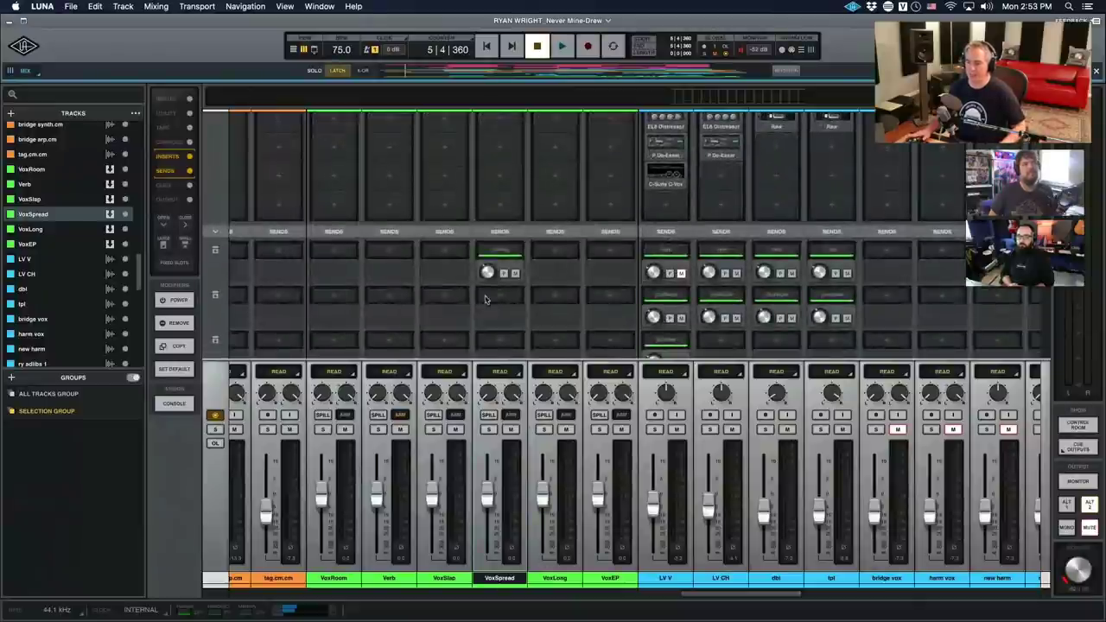
mouse_move(491, 257)
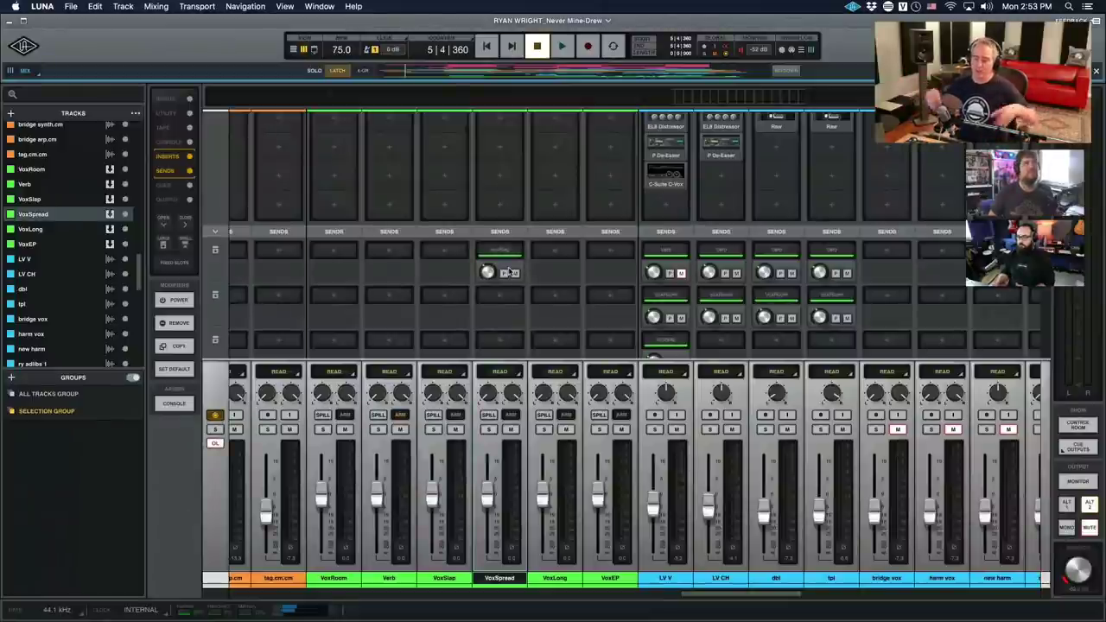
click(571, 363)
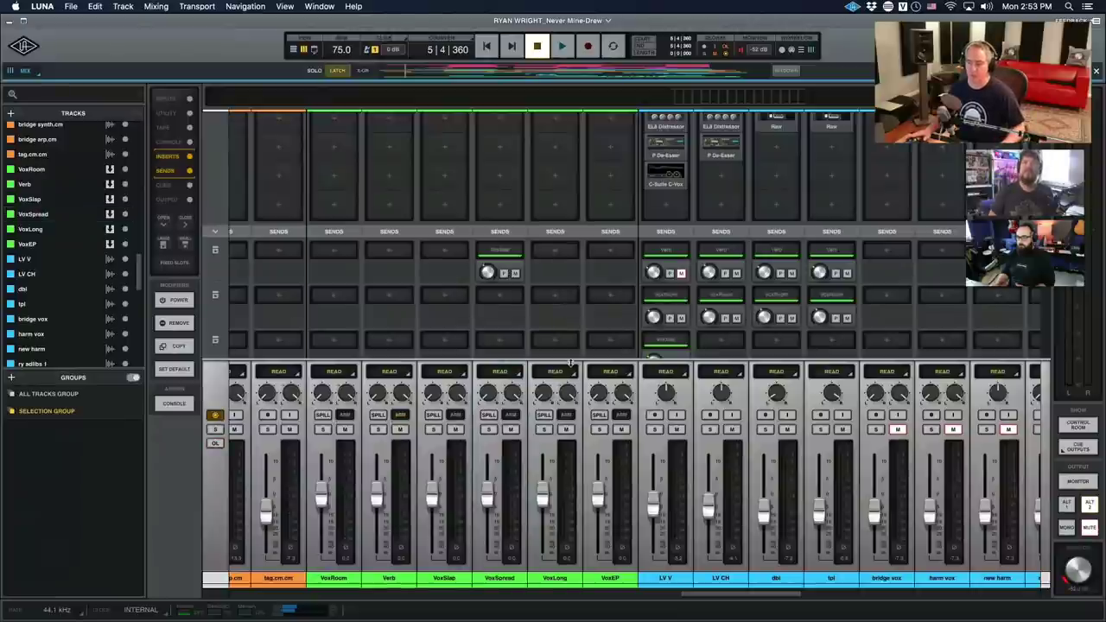
Play the song to audition the VoxLong send on LV V, and stop playback.
mouse_move(659, 297)
scroll(683, 290, down, 4)
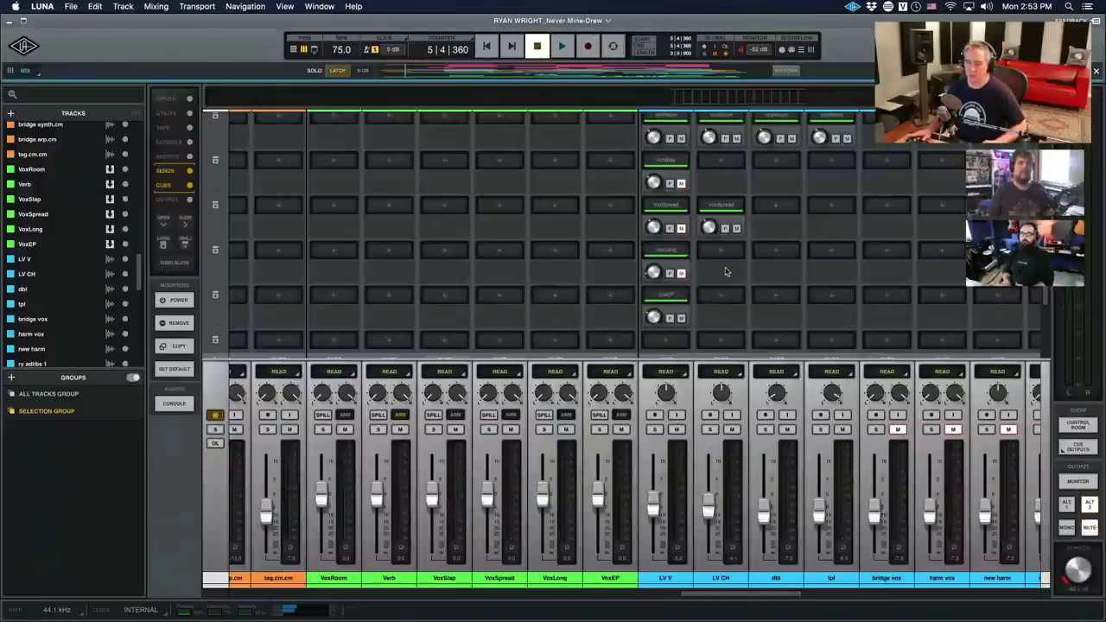
key(space)
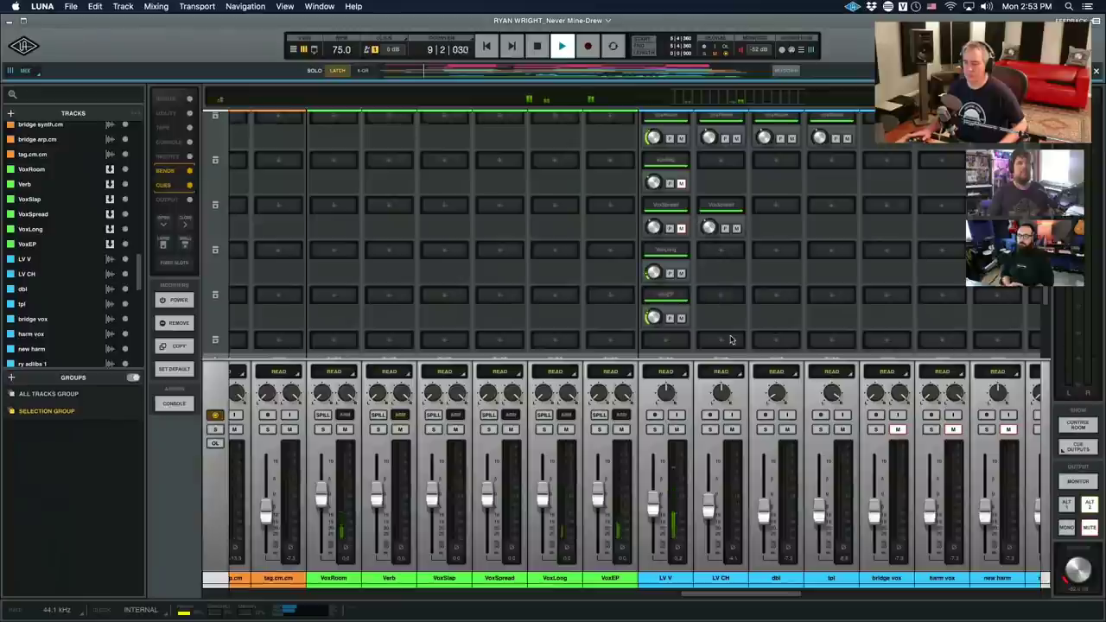
key(space)
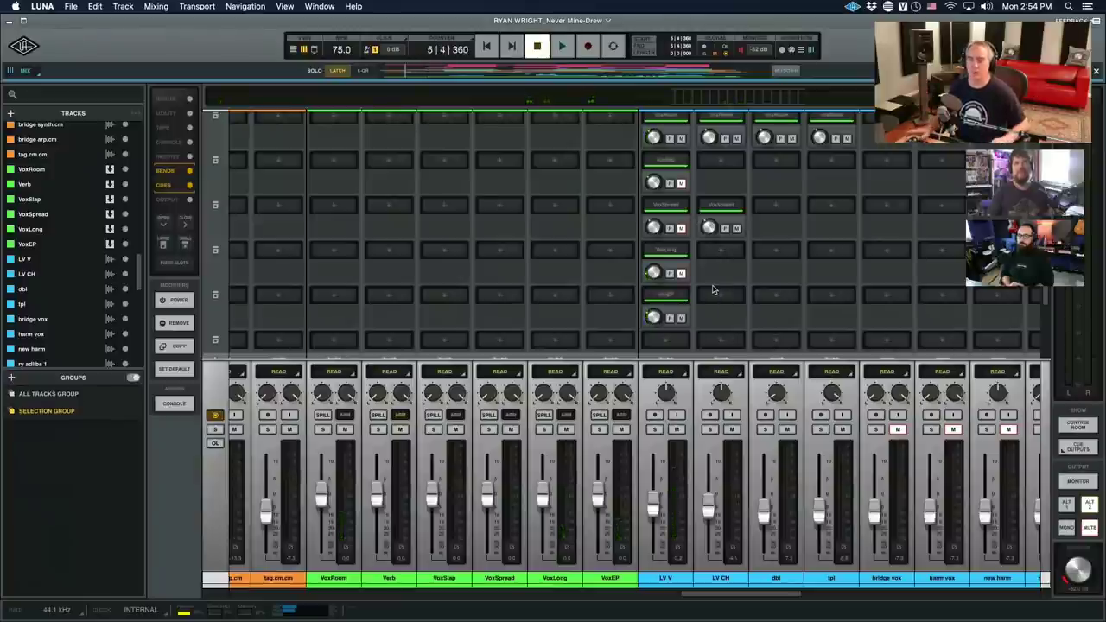
Open the EL8 Distressor insert on LV V and move its window clear of the lead vocal channels.
scroll(716, 294, up, 1)
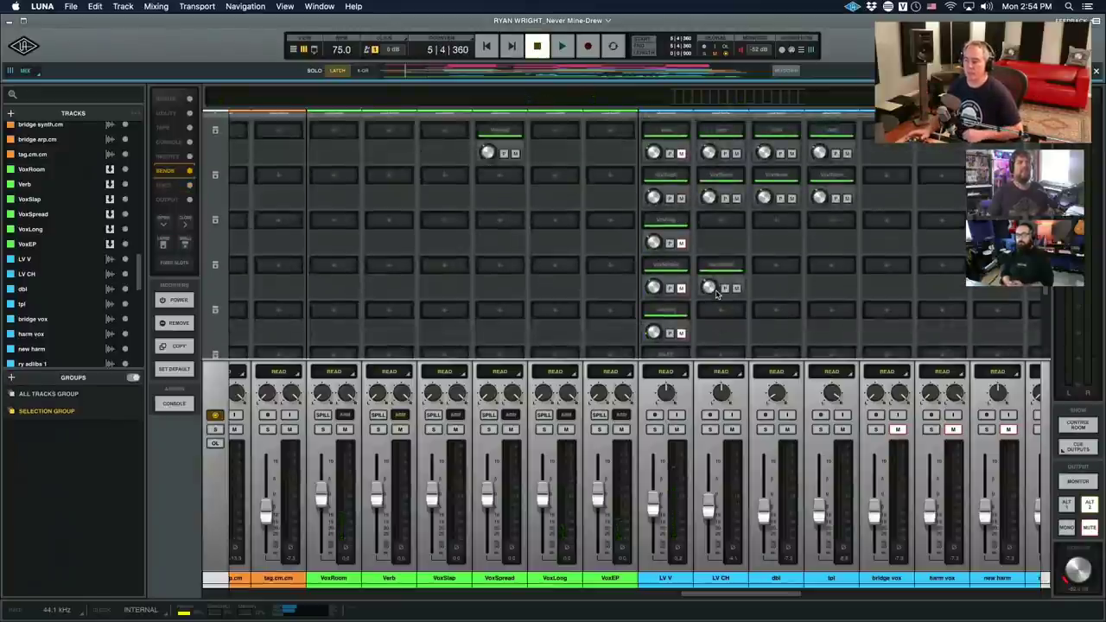
scroll(716, 295, down, 1)
scroll(716, 294, down, 1)
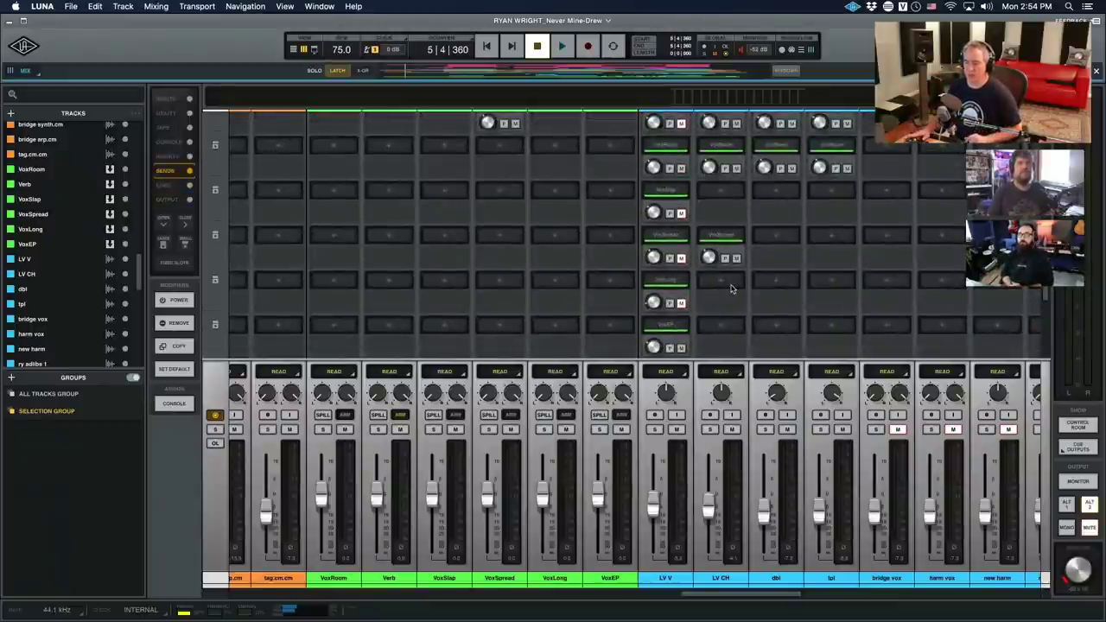
scroll(731, 293, up, 1)
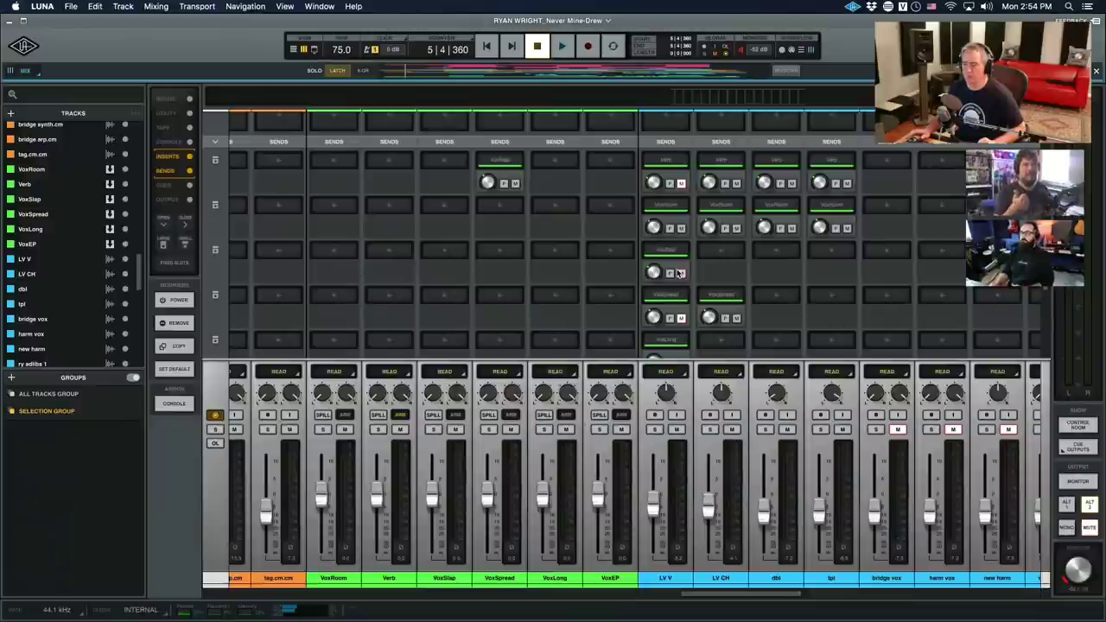
scroll(680, 272, up, 5)
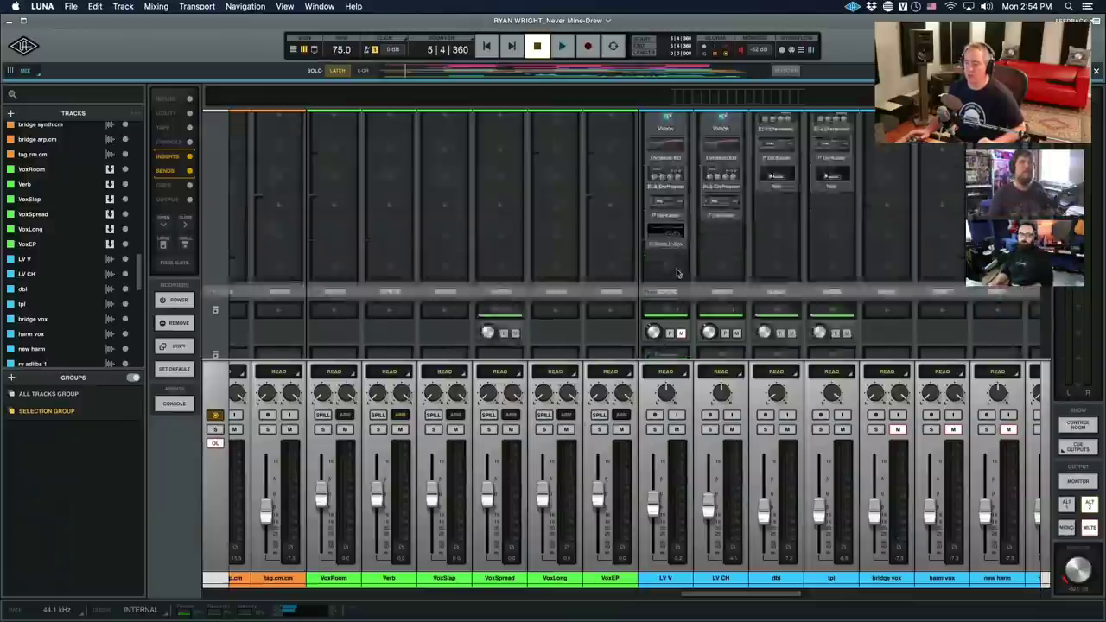
click(677, 267)
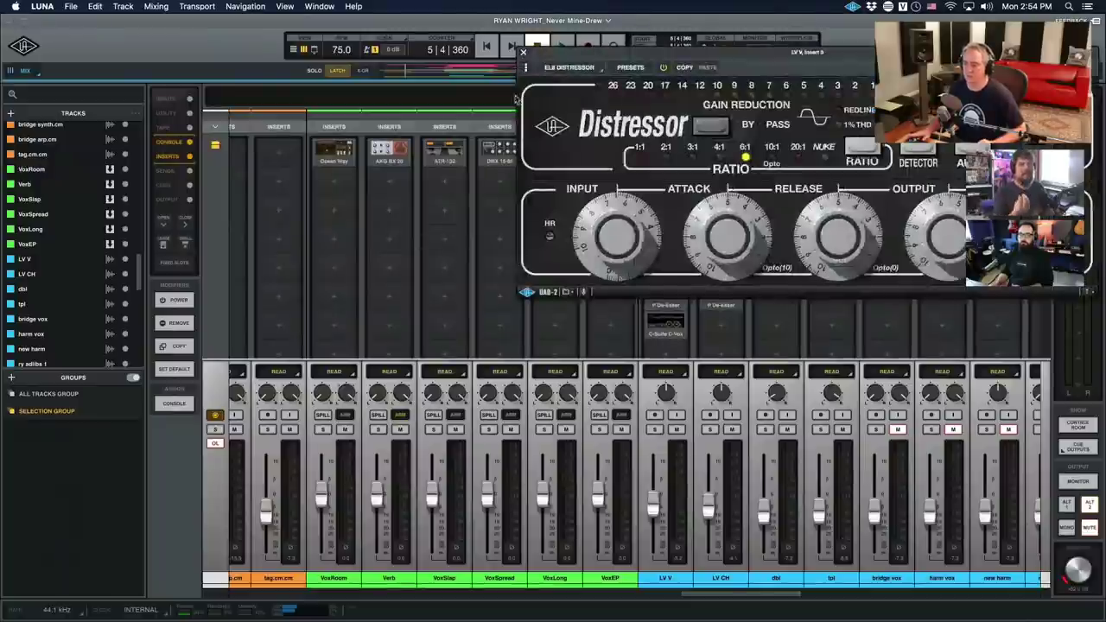
drag(560, 60, 82, 194)
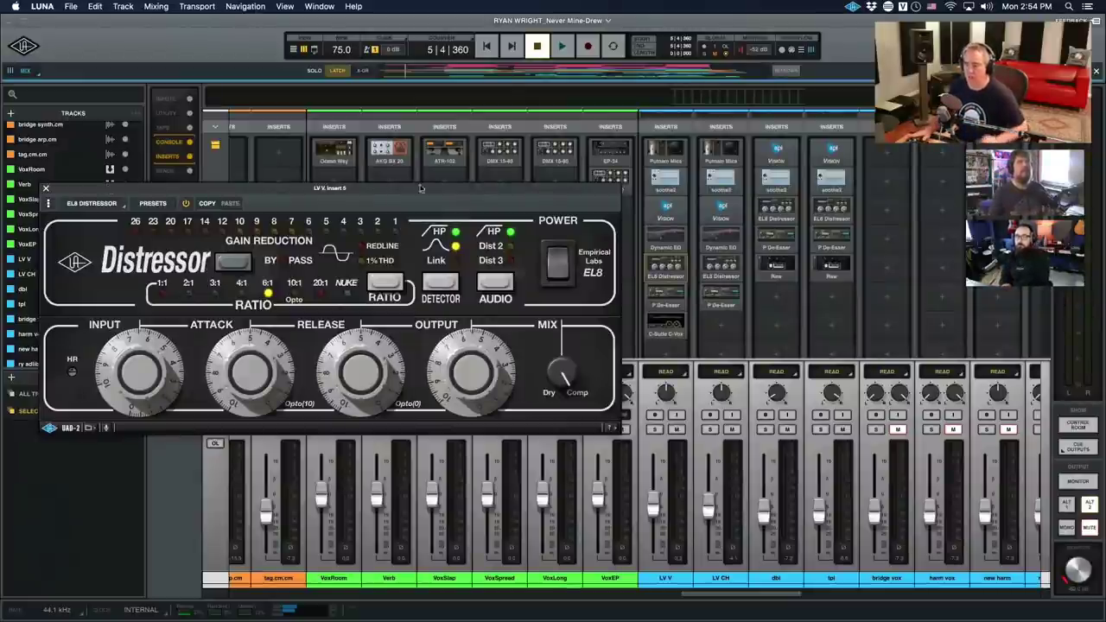
Play the song to watch the Distressor's gain reduction on the lead vocal, and stop playback.
key(space)
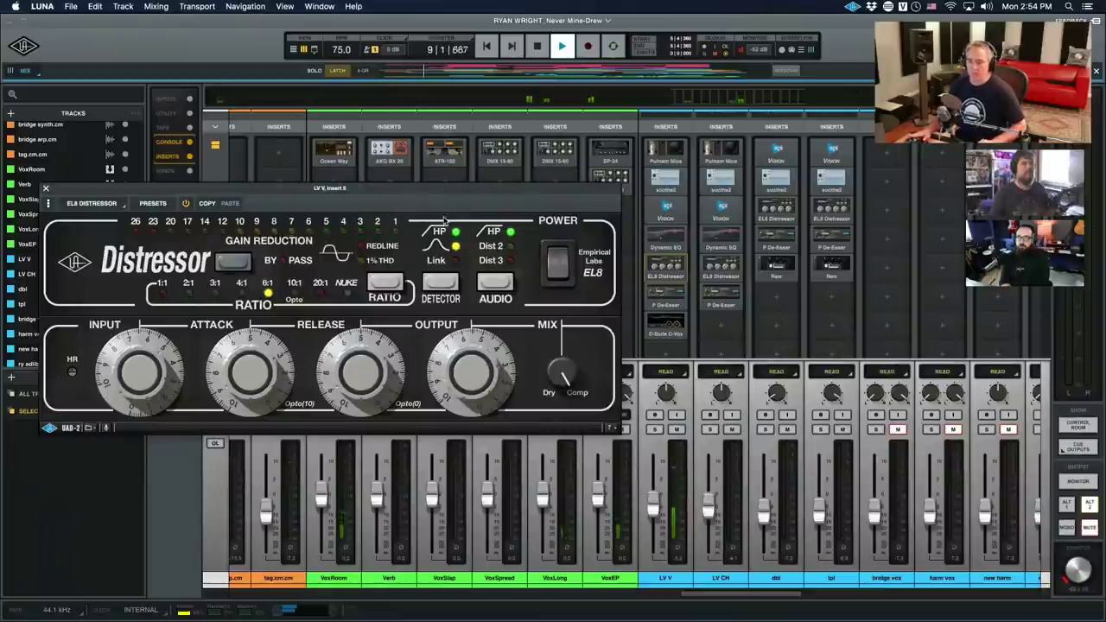
key(space)
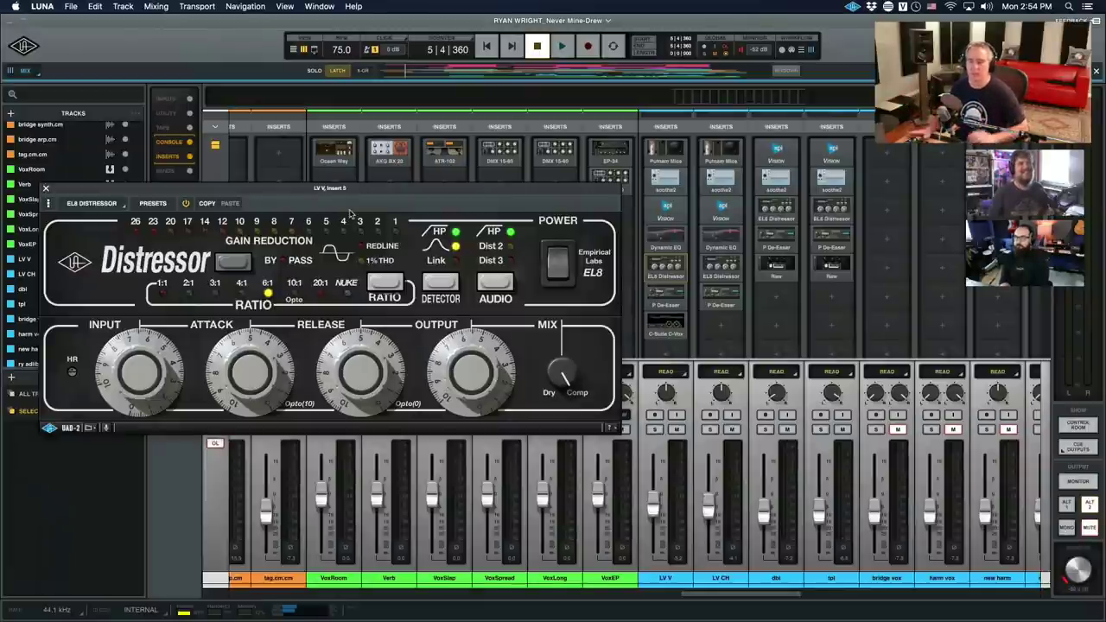
drag(401, 192, 390, 190)
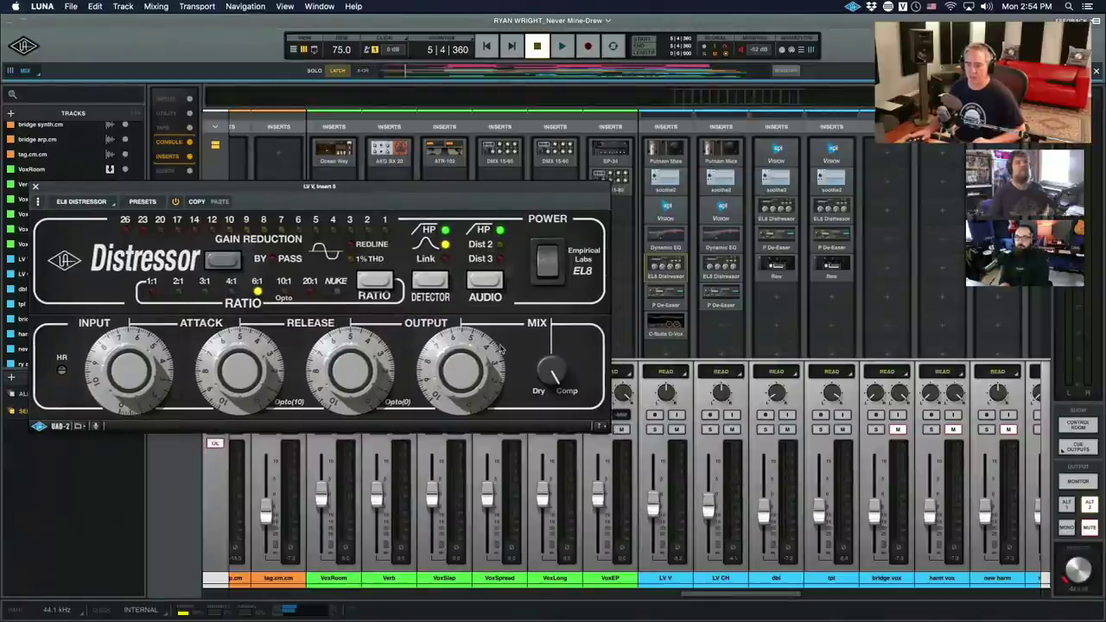
drag(440, 191, 430, 185)
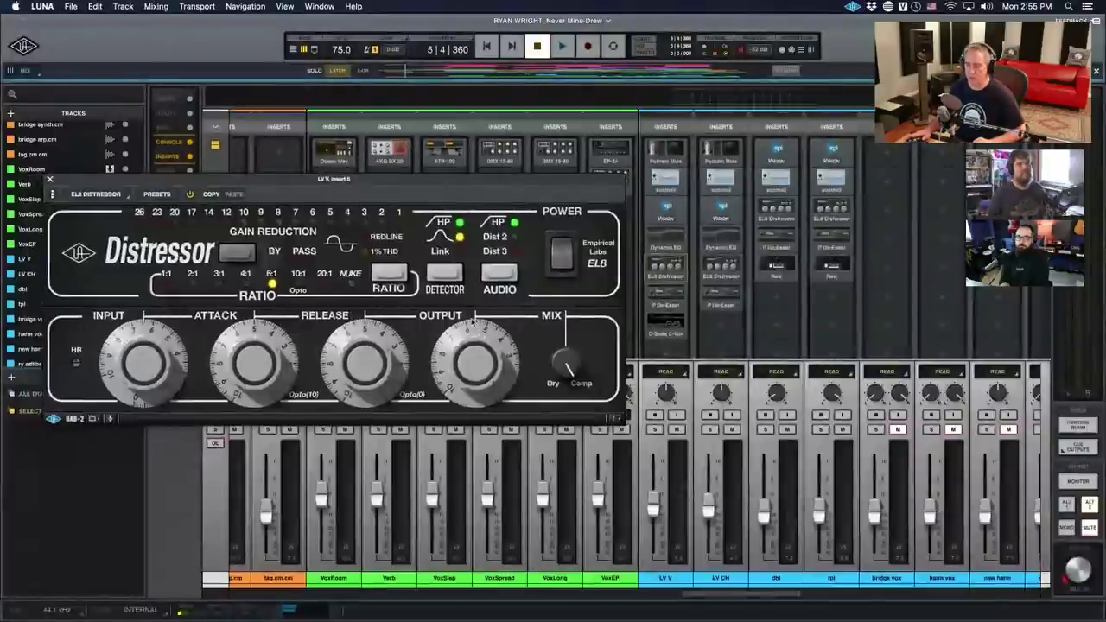
Compare the lead vocal with the Distressor bypassed and re-enabled during playback, and close its window.
key(space)
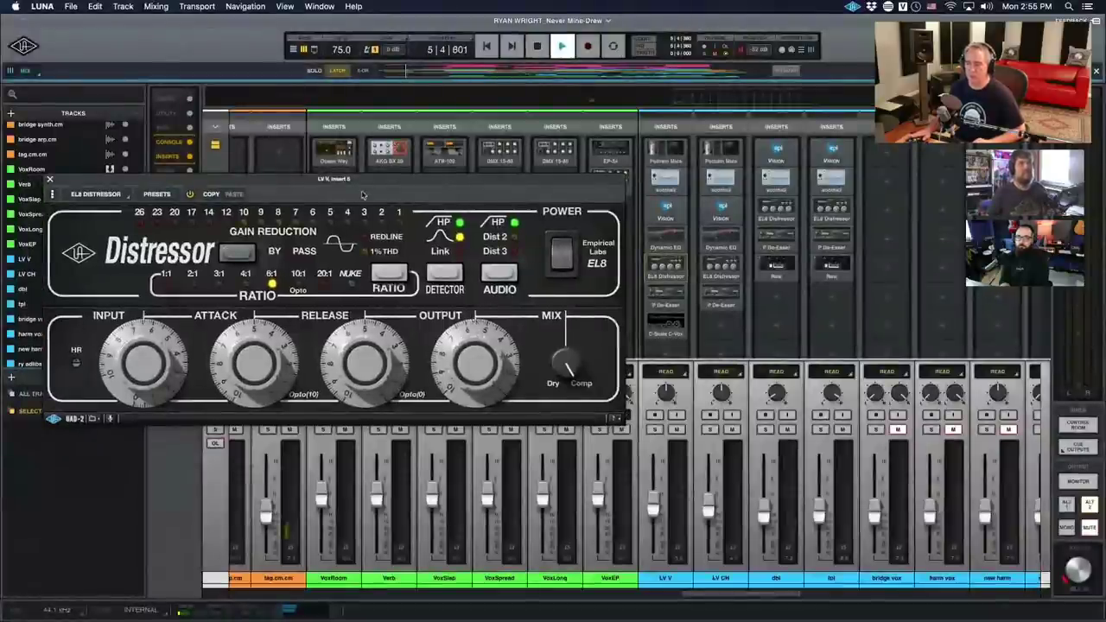
click(191, 195)
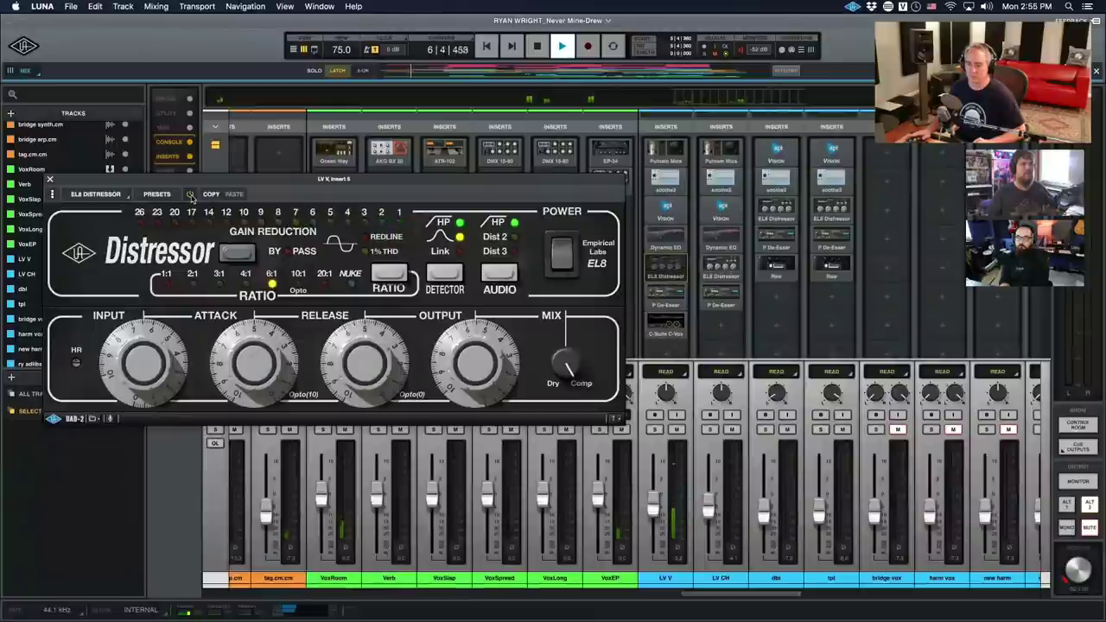
click(190, 194)
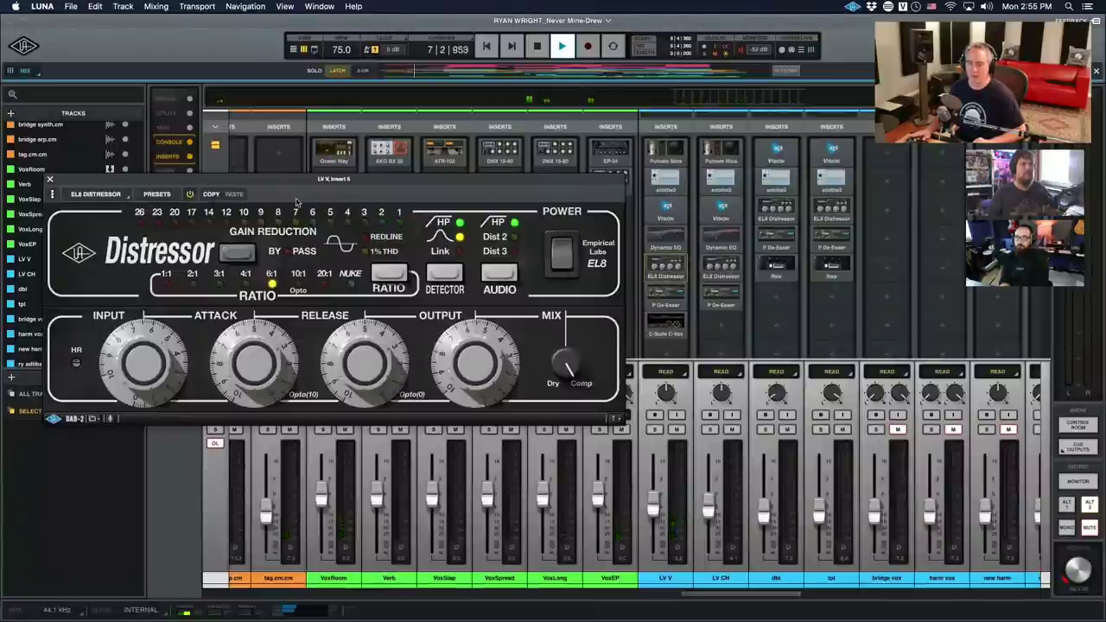
key(space)
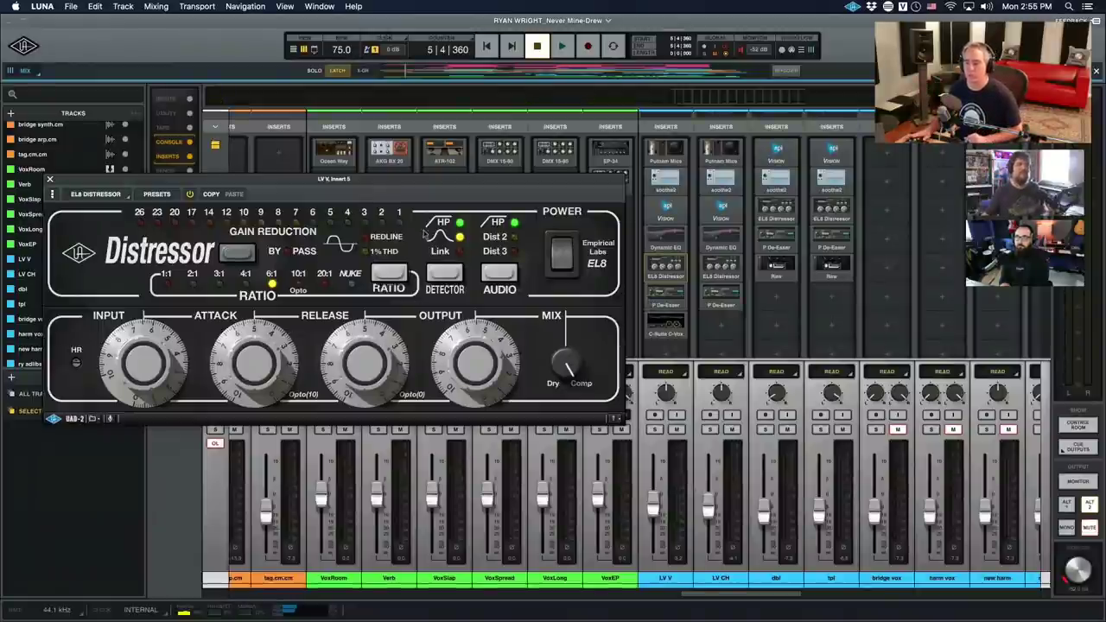
drag(405, 182, 396, 185)
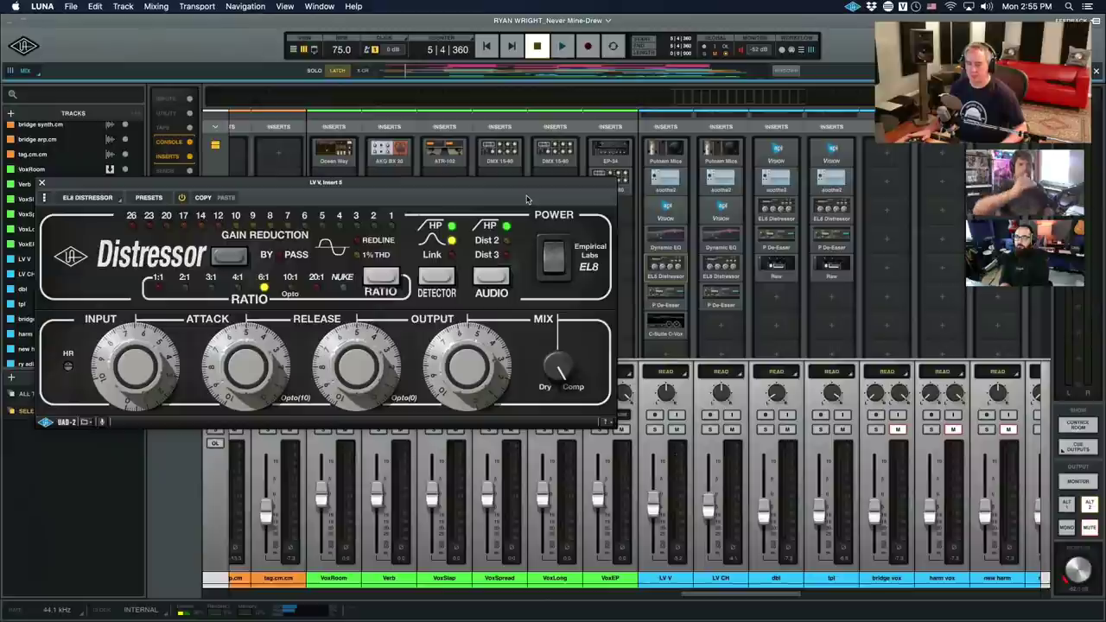
click(666, 268)
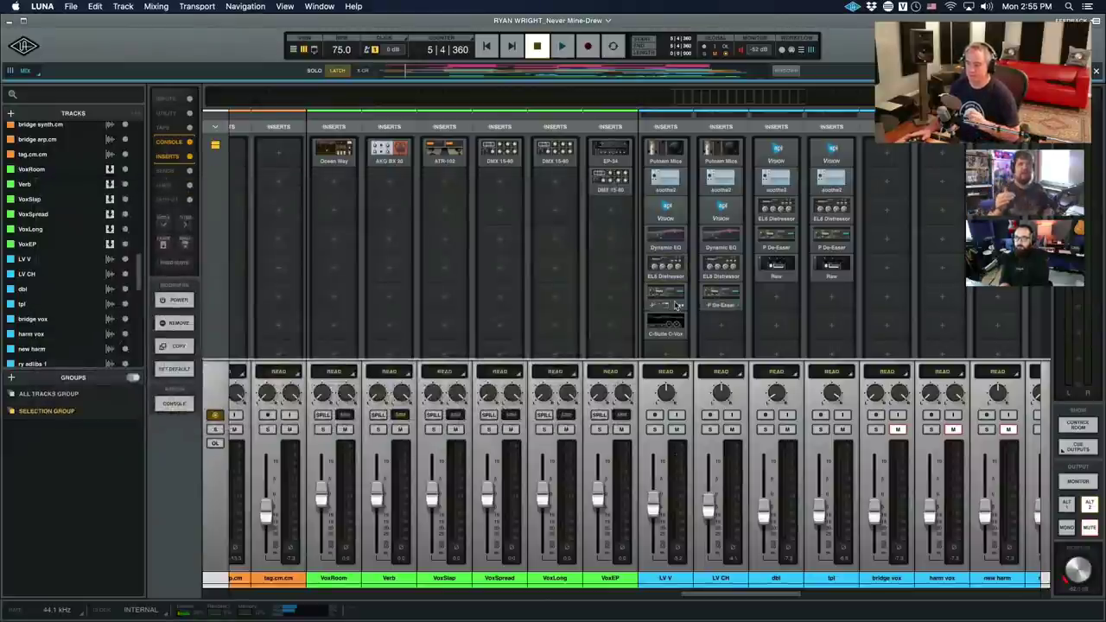
Examine the API Vision console strip settings on the LV V channel.
click(679, 305)
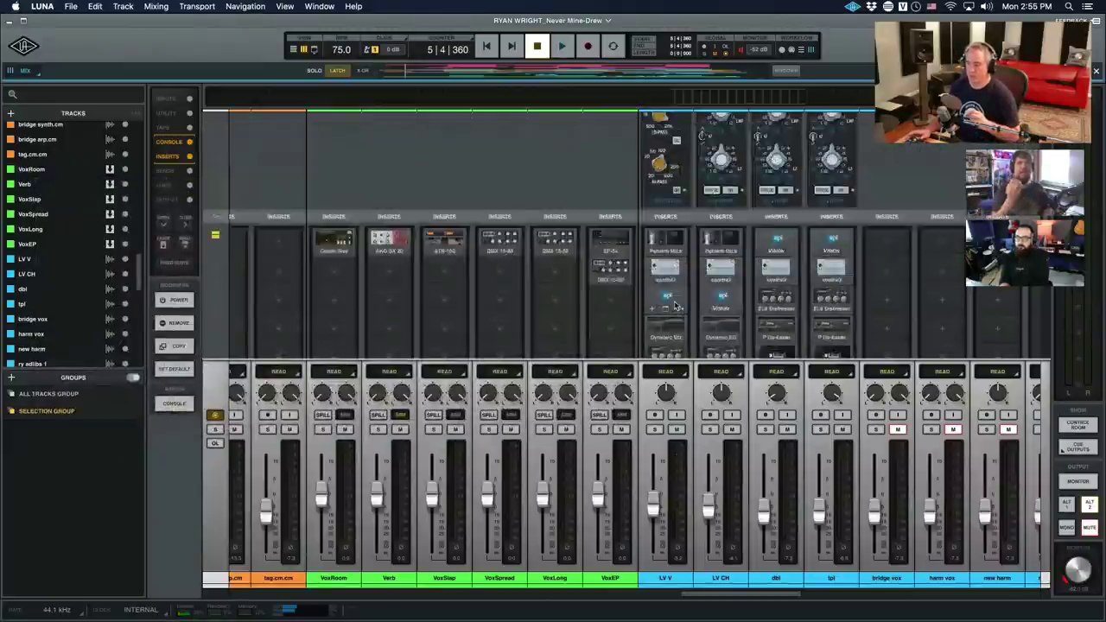
click(677, 307)
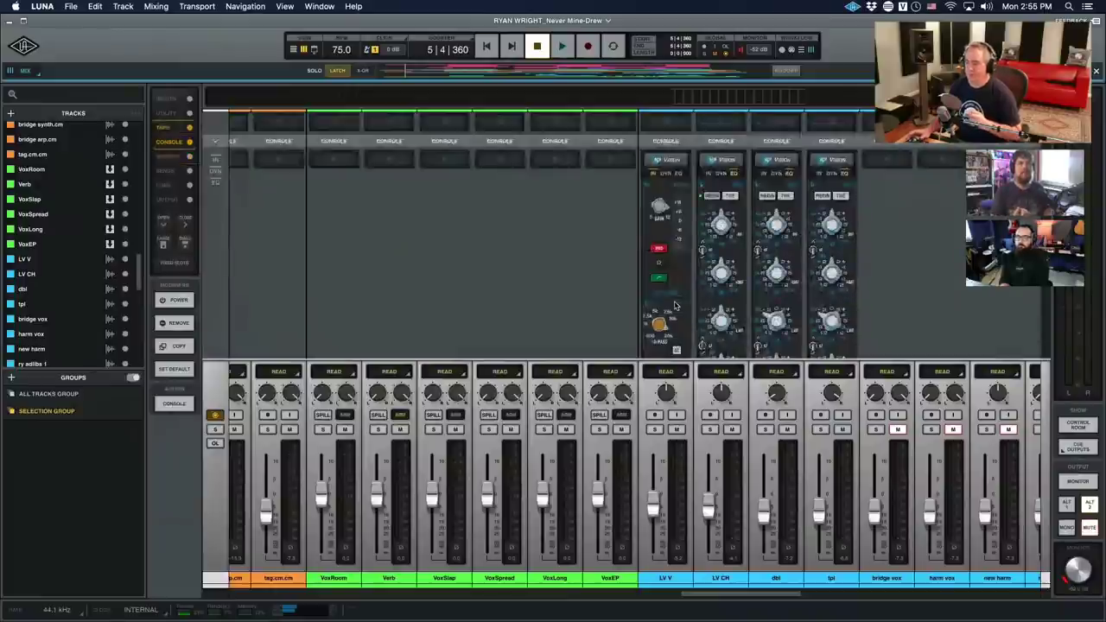
scroll(677, 305, up, 3)
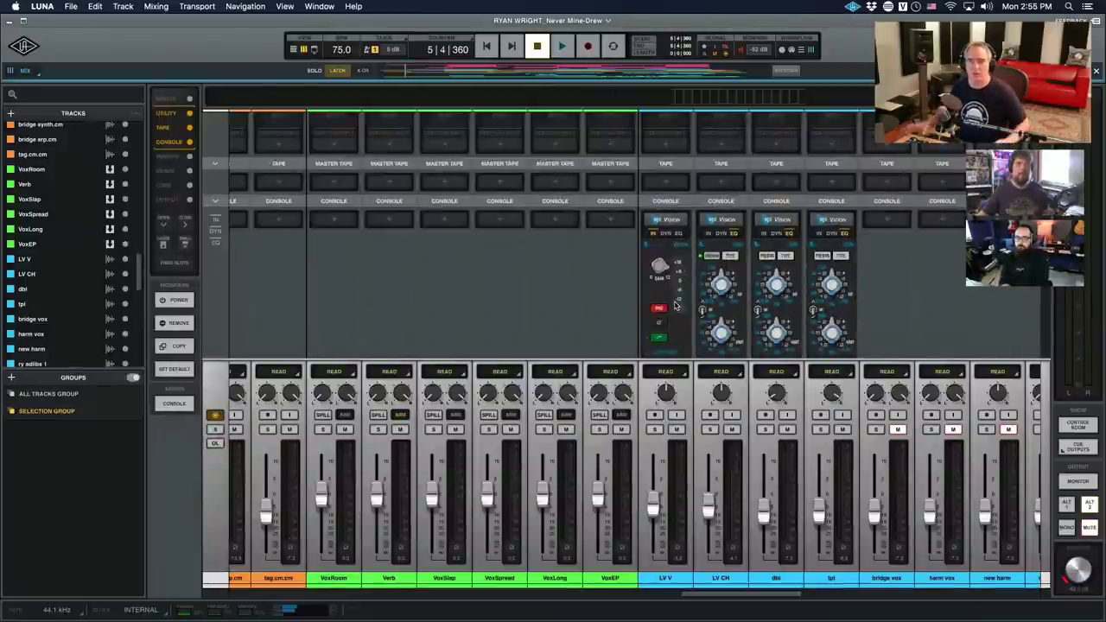
scroll(617, 243, down, 3)
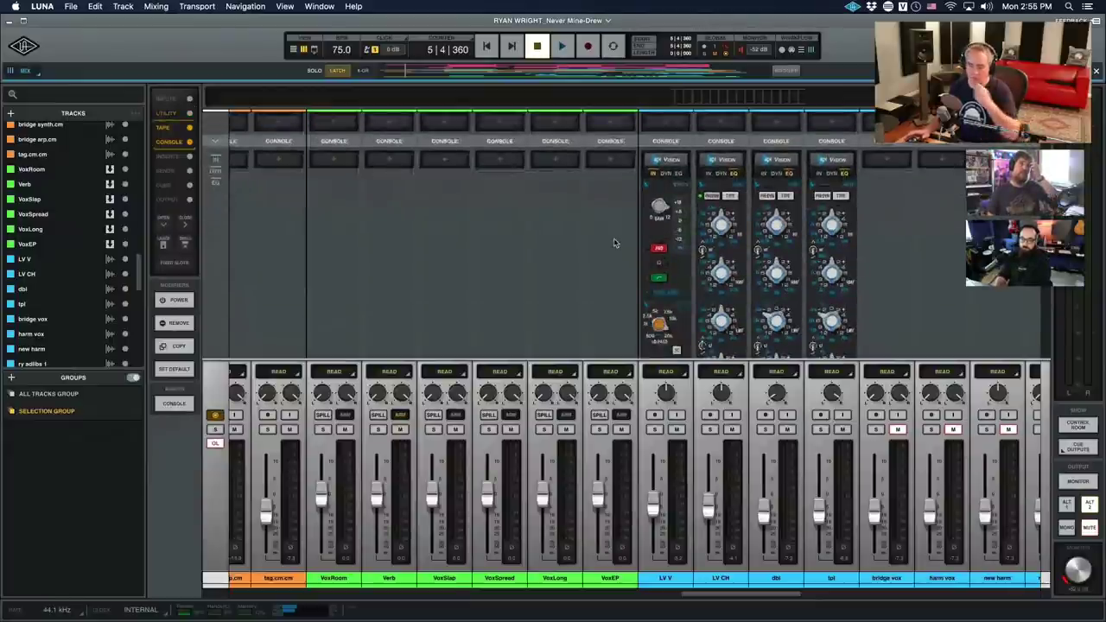
Open the Oxford Dynamic EQ insert on LV V and move its window clear of the lead vocal channels.
scroll(679, 221, down, 2)
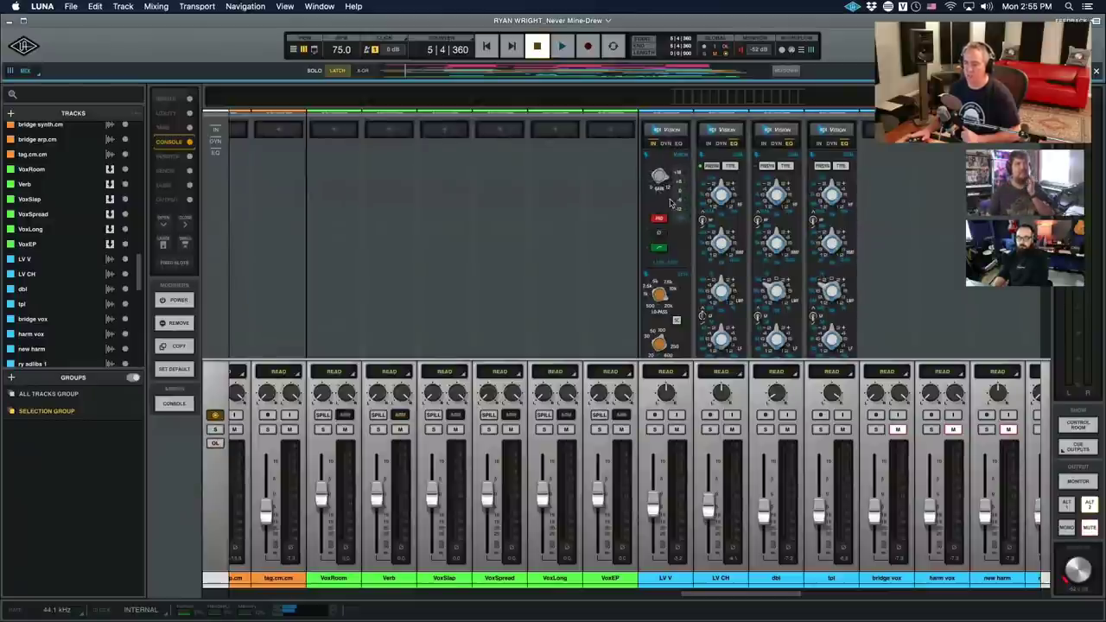
scroll(670, 202, down, 1)
scroll(670, 202, down, 2)
scroll(673, 233, down, 4)
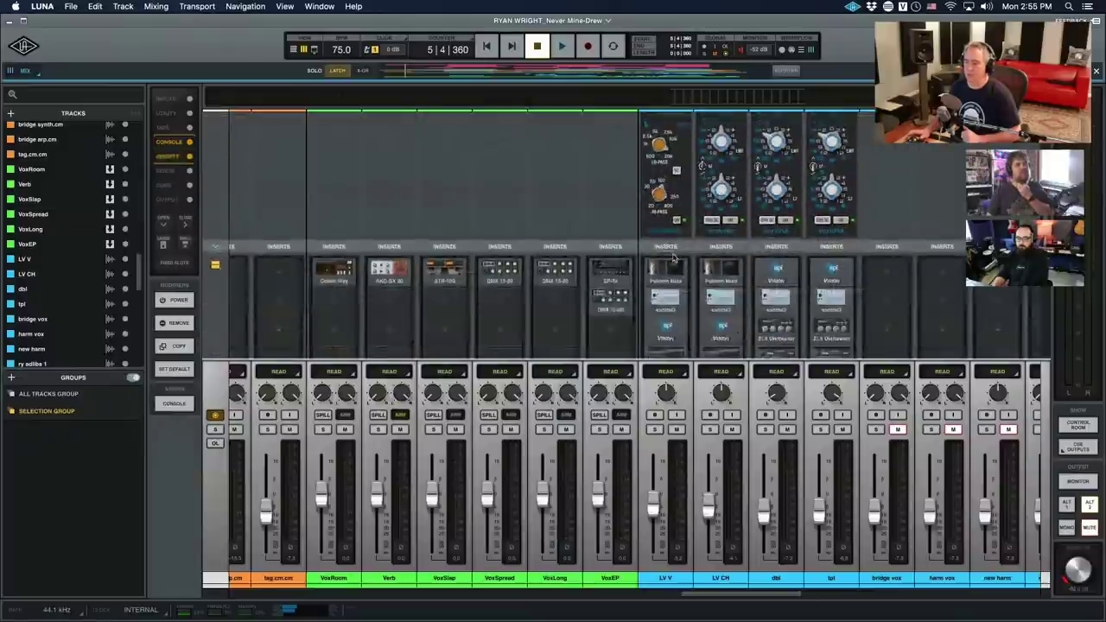
scroll(671, 255, down, 1)
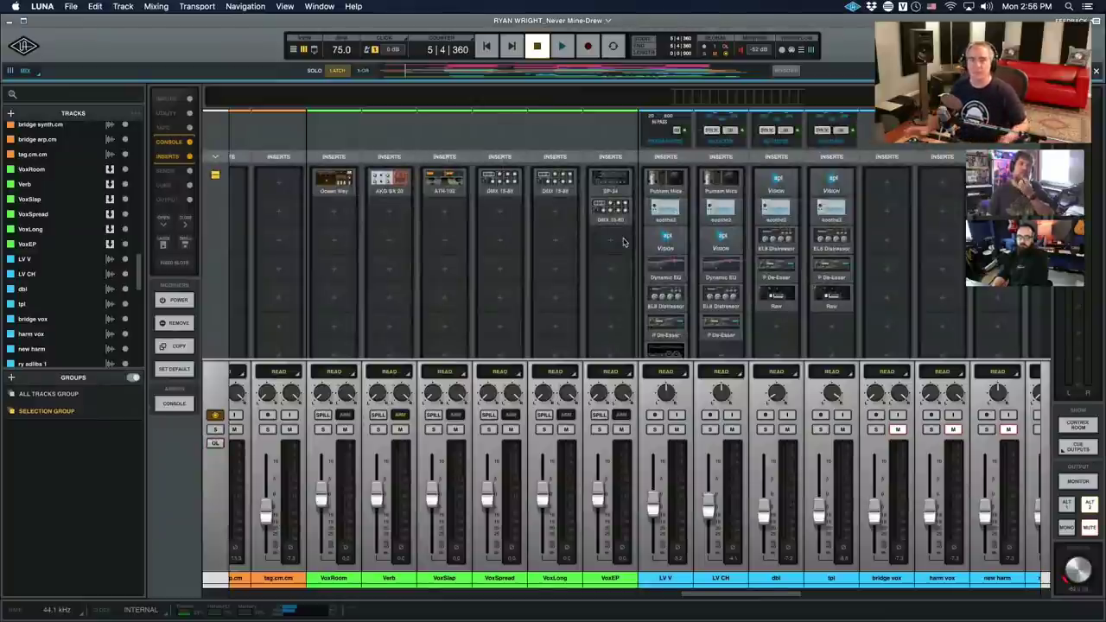
click(683, 266)
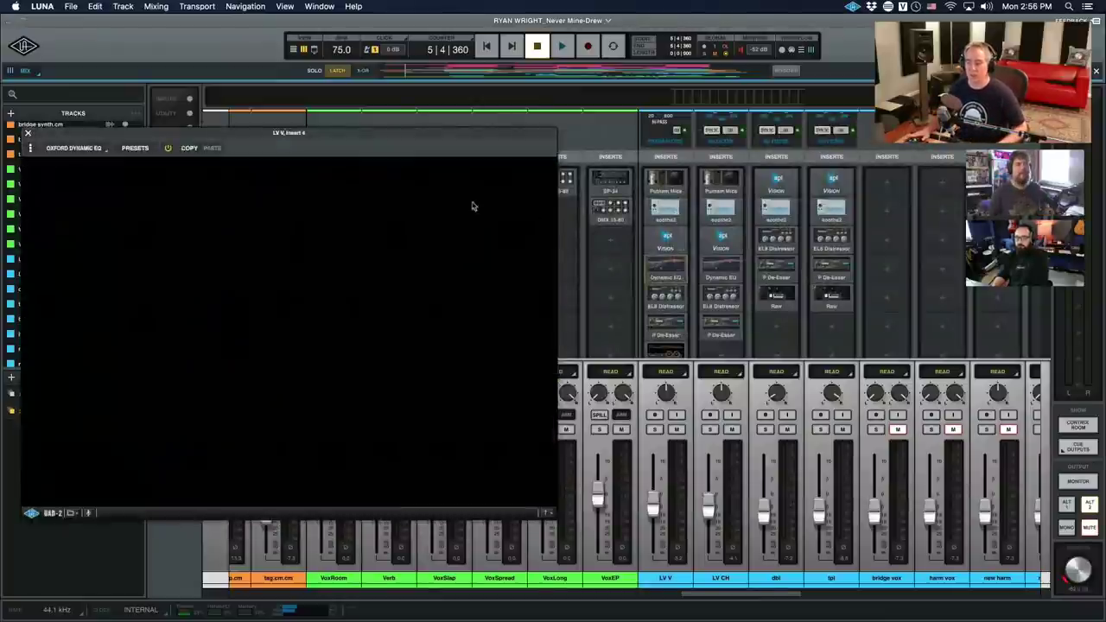
drag(375, 149, 393, 153)
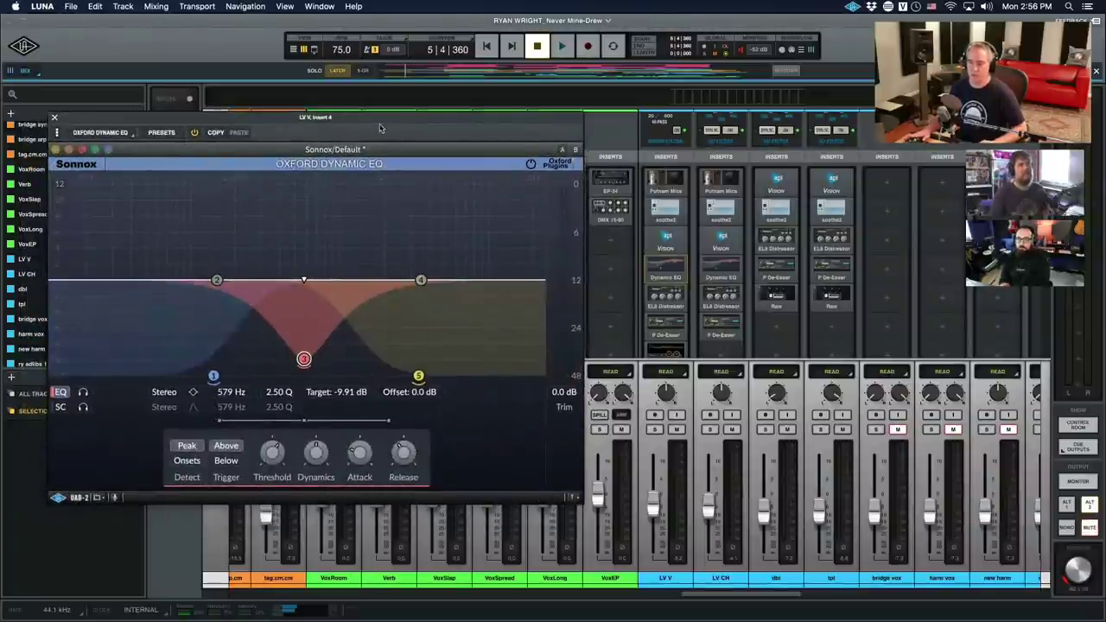
drag(384, 127, 375, 120)
Play the song to watch the Dynamic EQ act on the lead vocal, stop playback, and close its window.
key(space)
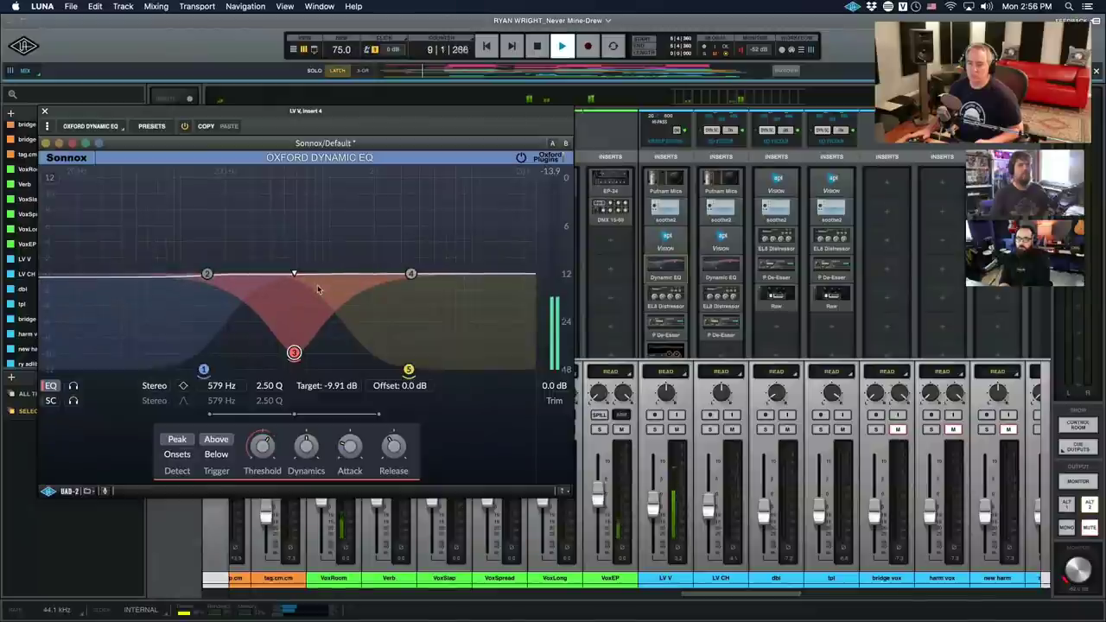
key(space)
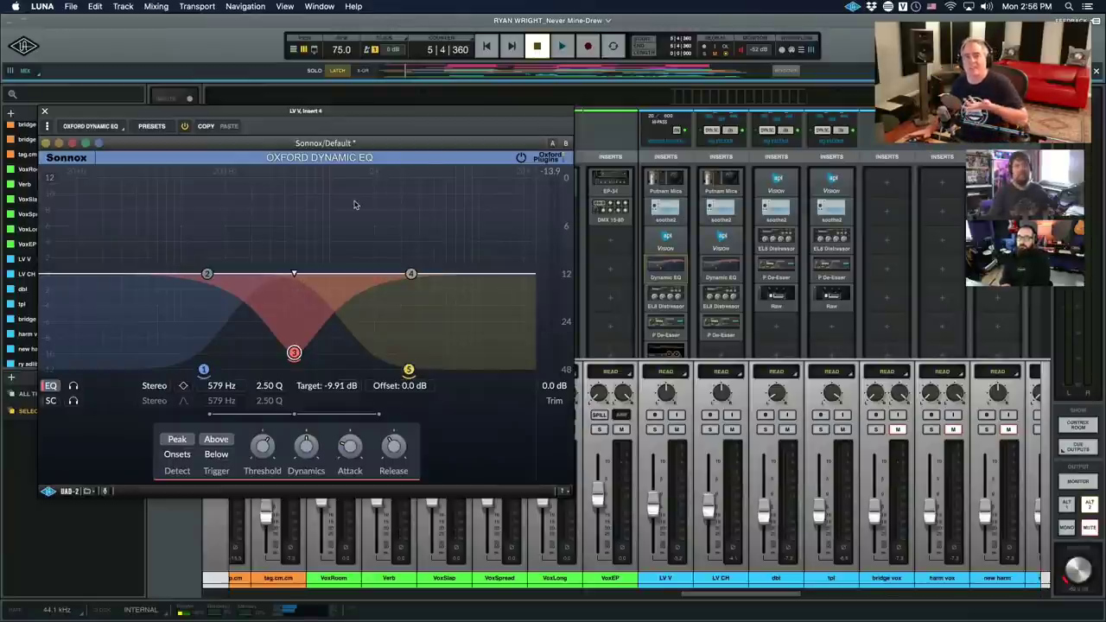
drag(380, 118, 363, 107)
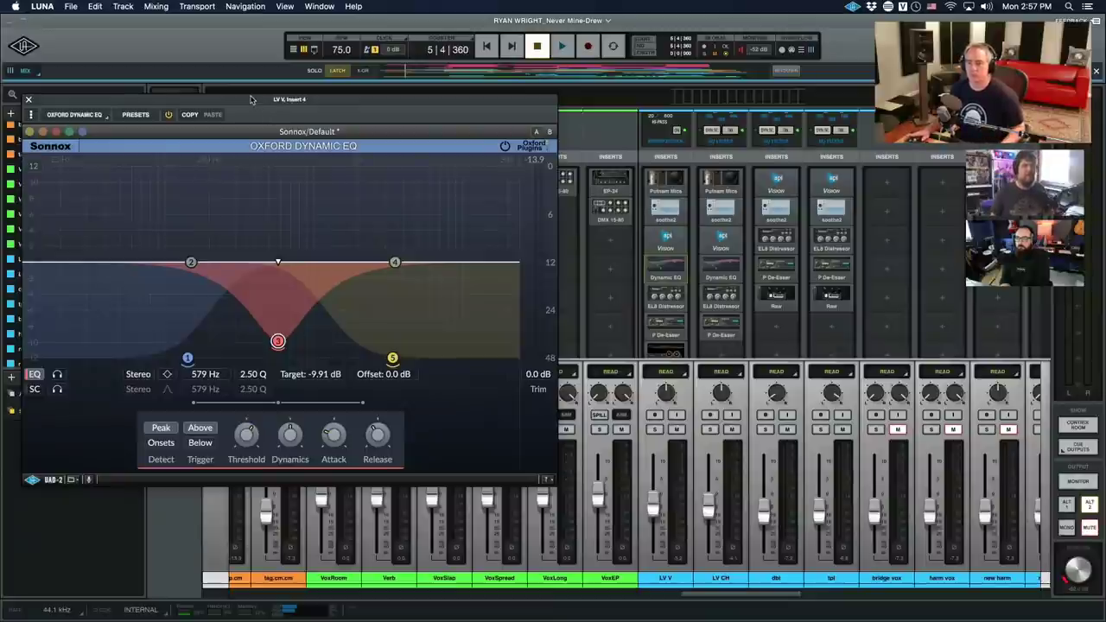
drag(251, 101, 230, 80)
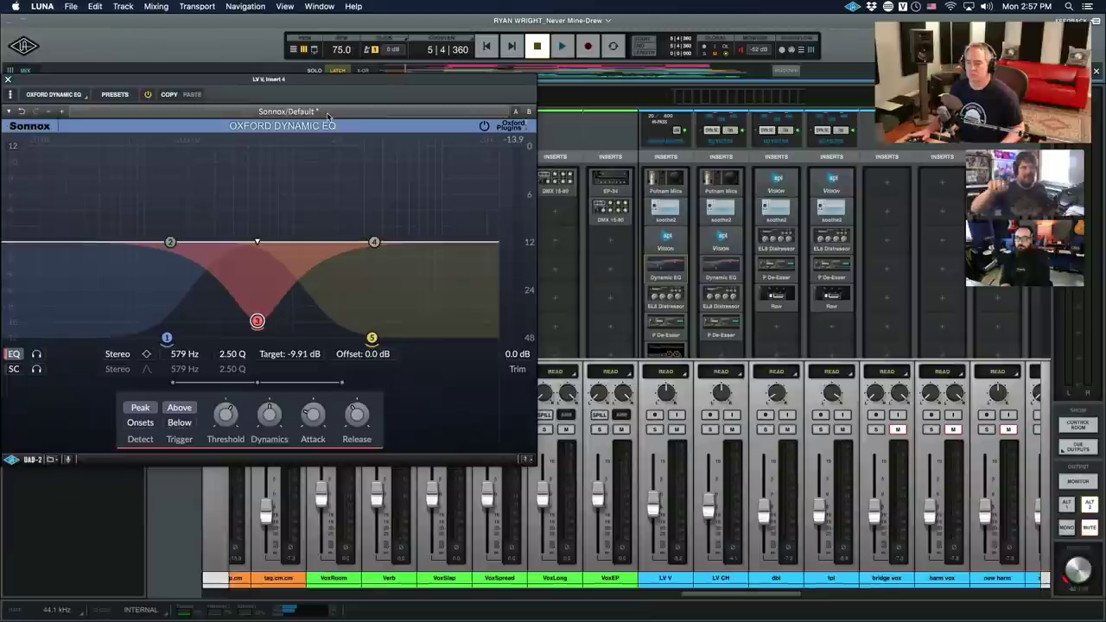
key(super+w)
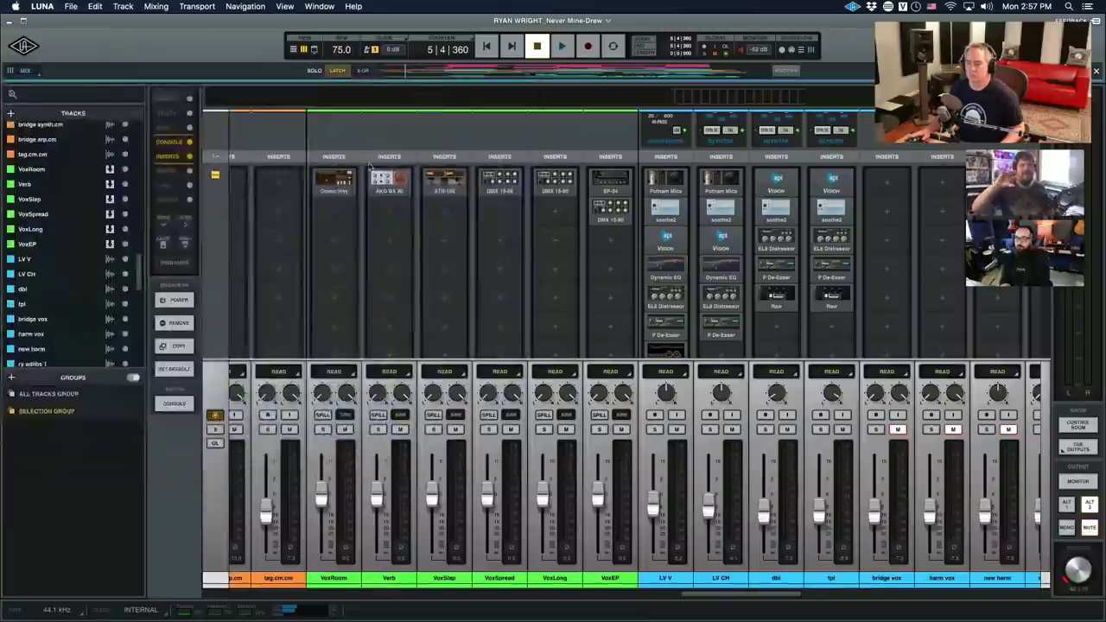
Open the Precision De-Esser insert on LV V and move its window clear of the lead vocal channels.
click(666, 322)
drag(427, 182, 368, 160)
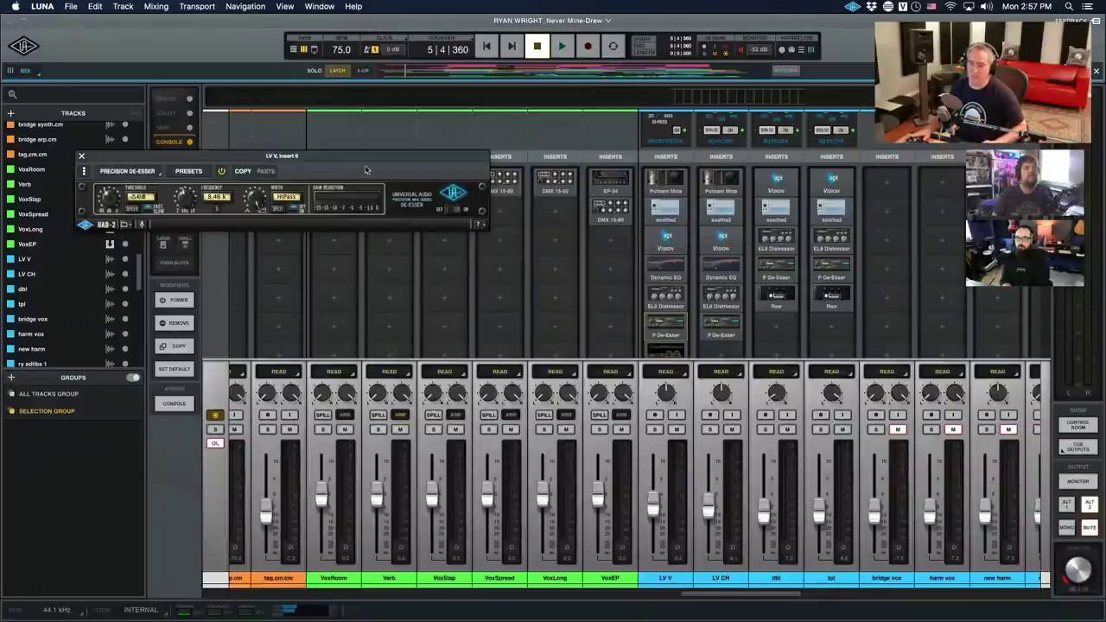
drag(350, 157, 349, 184)
Play the song to watch the De-Esser's gain reduction on the lead vocal, stop playback, and close its window.
key(space)
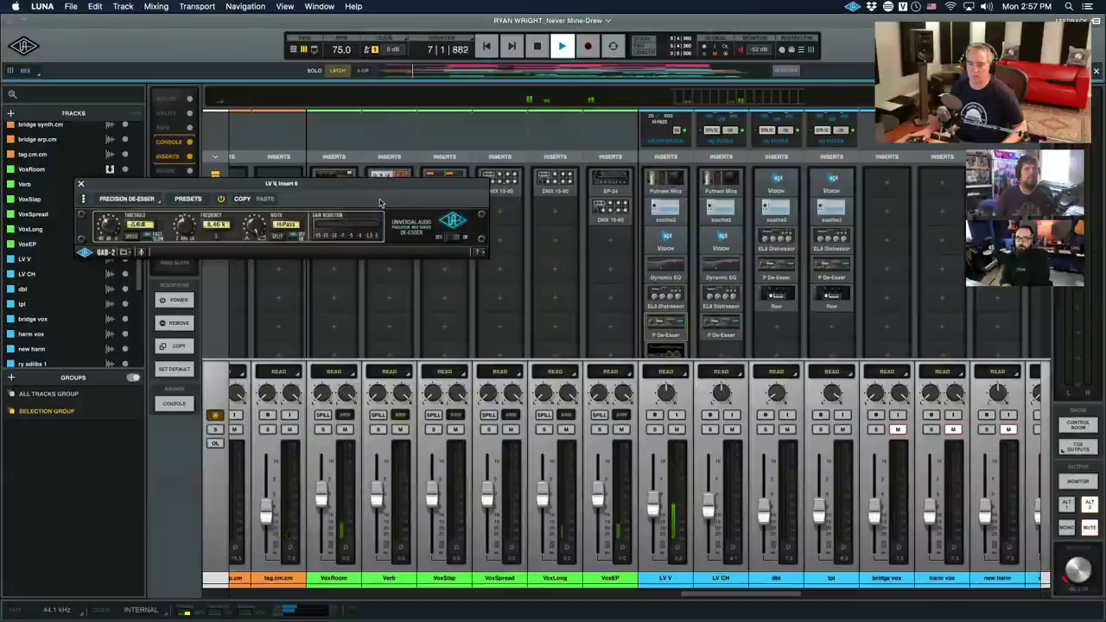
drag(366, 190, 396, 201)
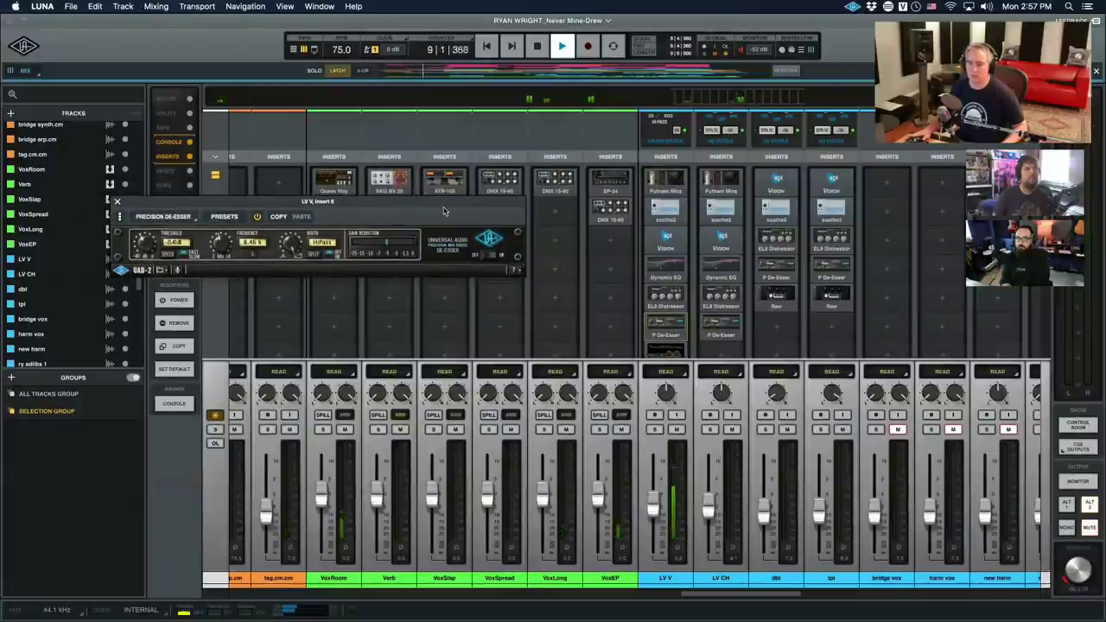
key(space)
key(super+w)
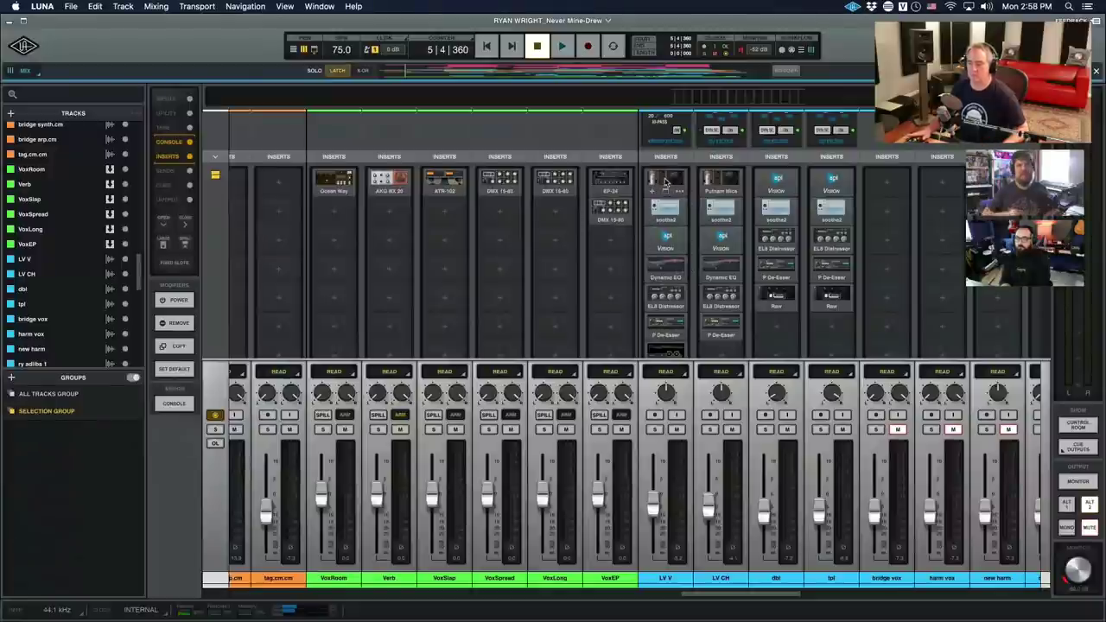
Examine the remaining LV V inserts and the effect sends on the lead vocal channels.
scroll(665, 186, down, 2)
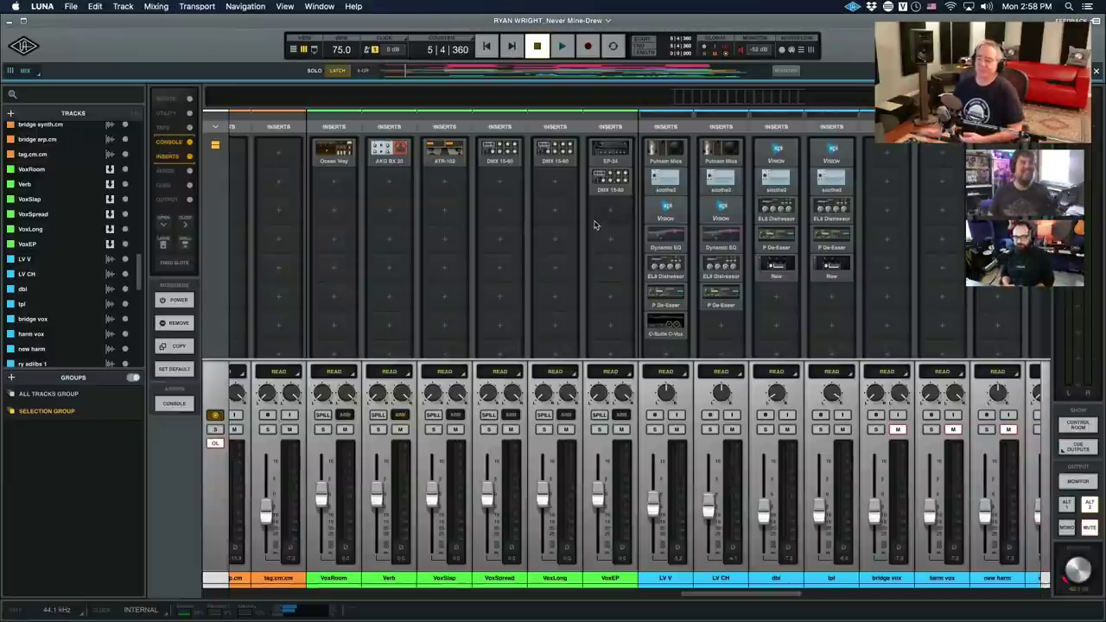
key(s)
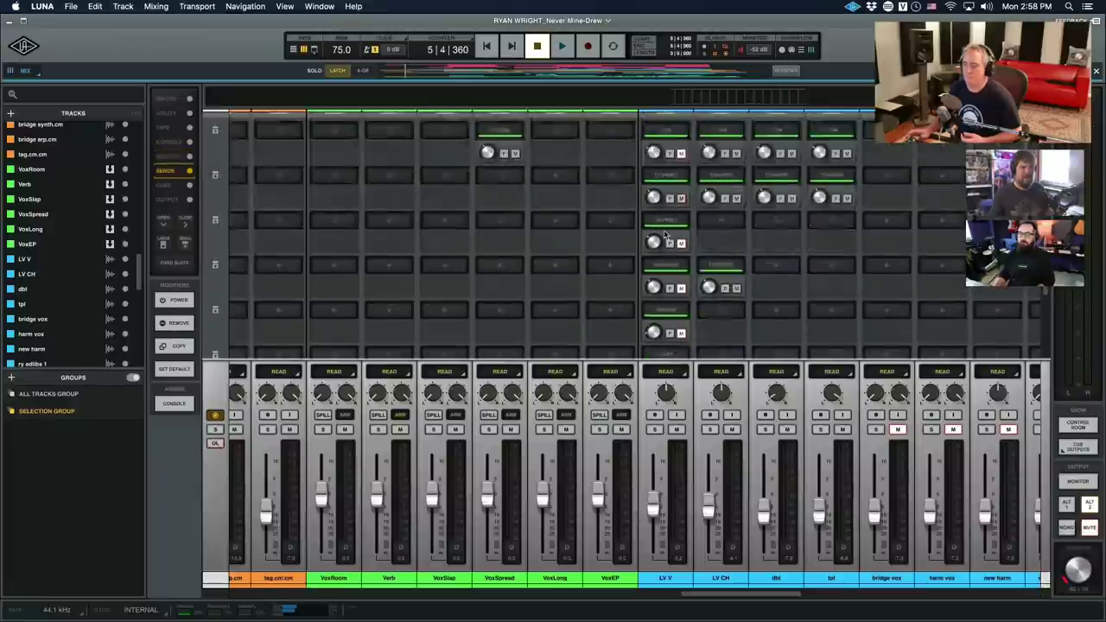
scroll(665, 234, down, 2)
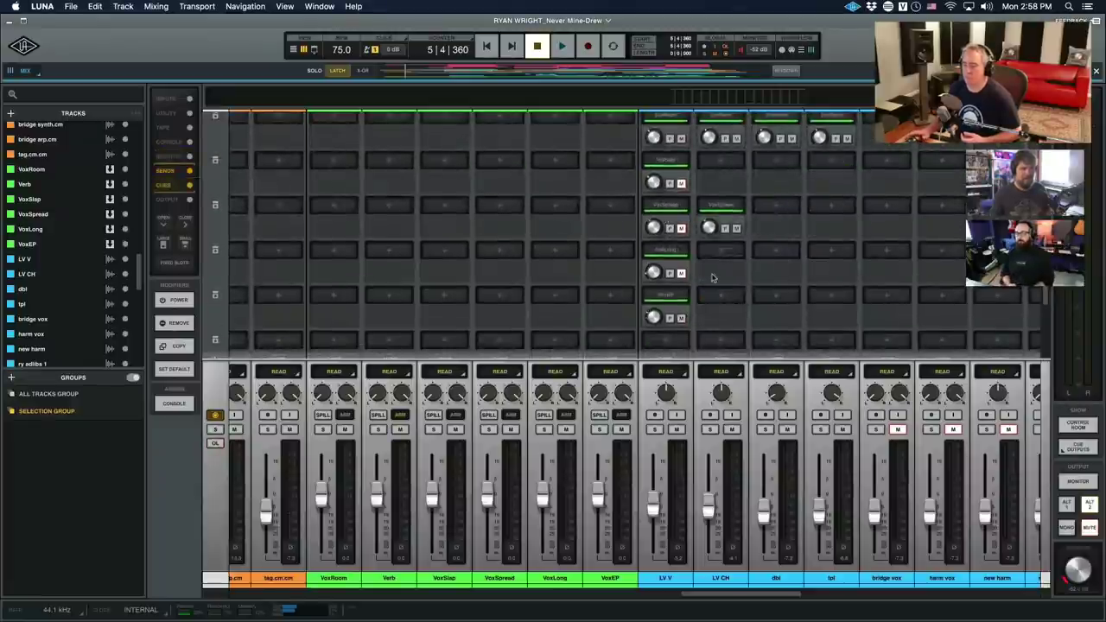
scroll(713, 275, down, 1)
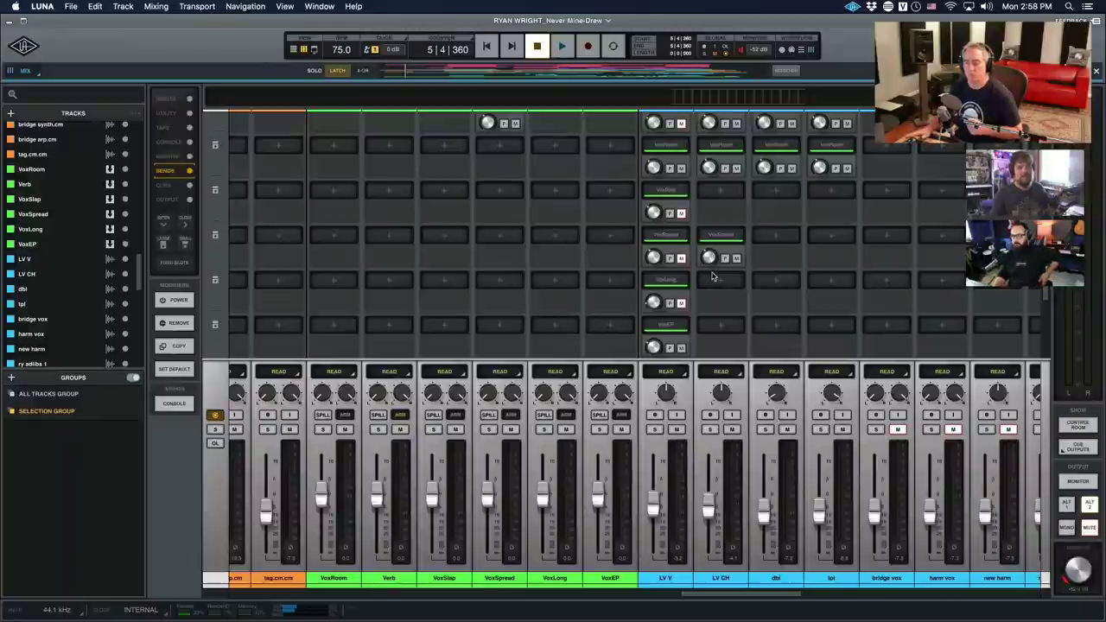
scroll(713, 275, up, 3)
scroll(713, 276, up, 10)
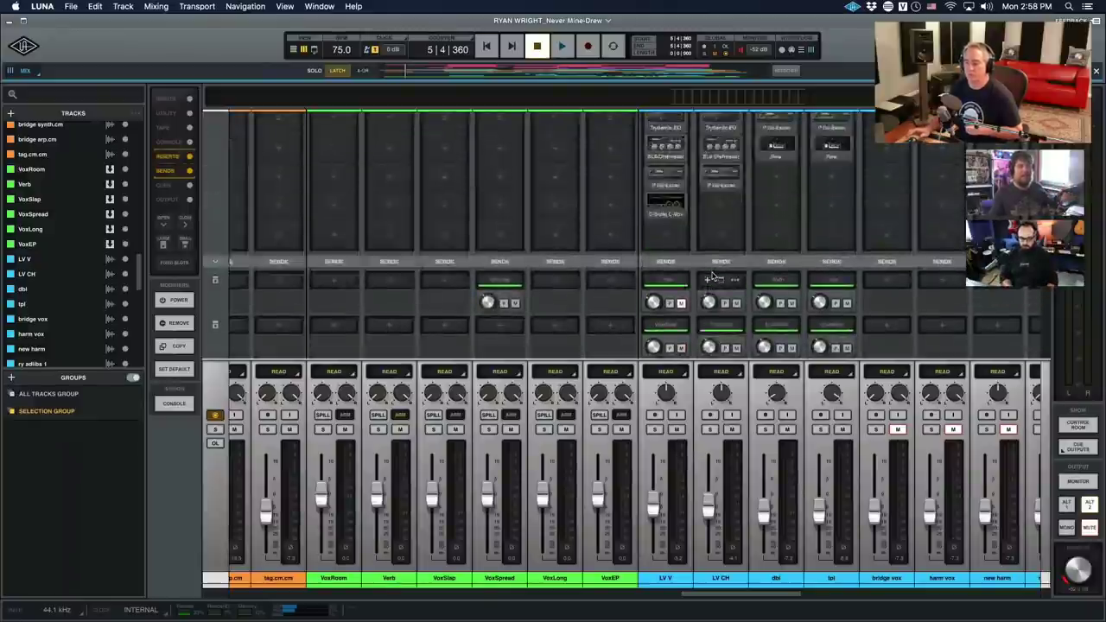
scroll(713, 276, up, 5)
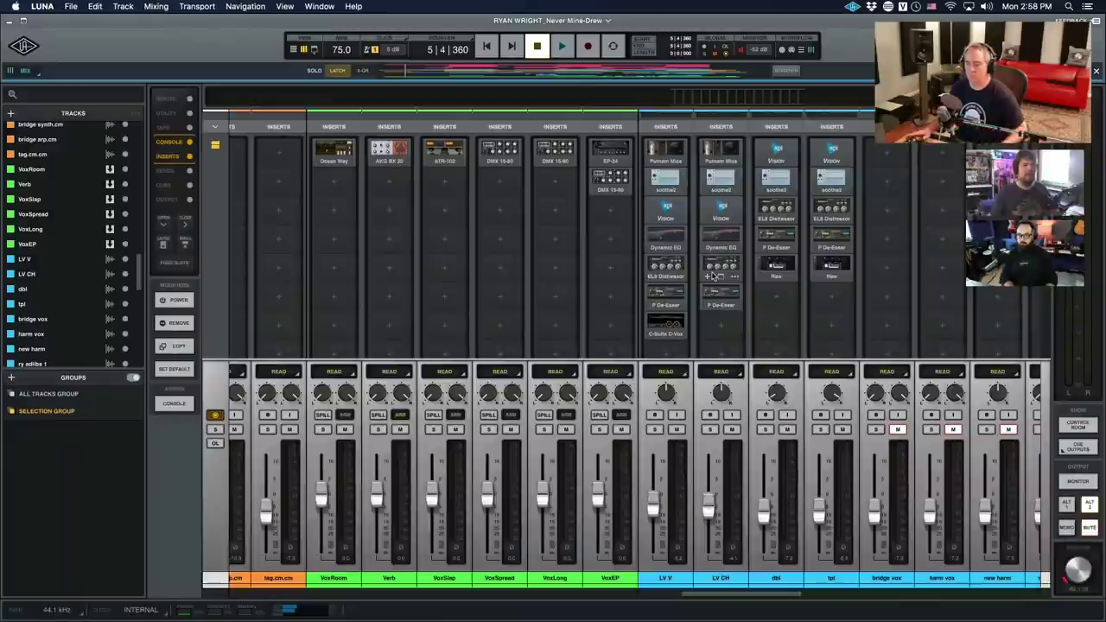
Open the AKG BX 20 insert on the Verb channel and review its settings alongside the vocal channels' sends.
click(389, 152)
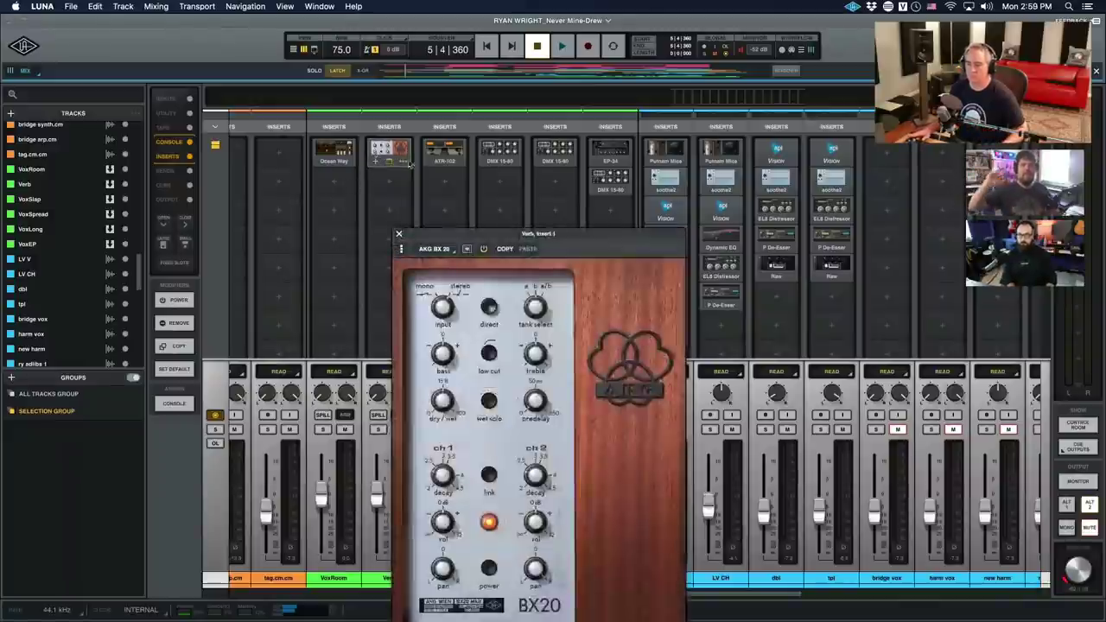
drag(494, 235, 165, 75)
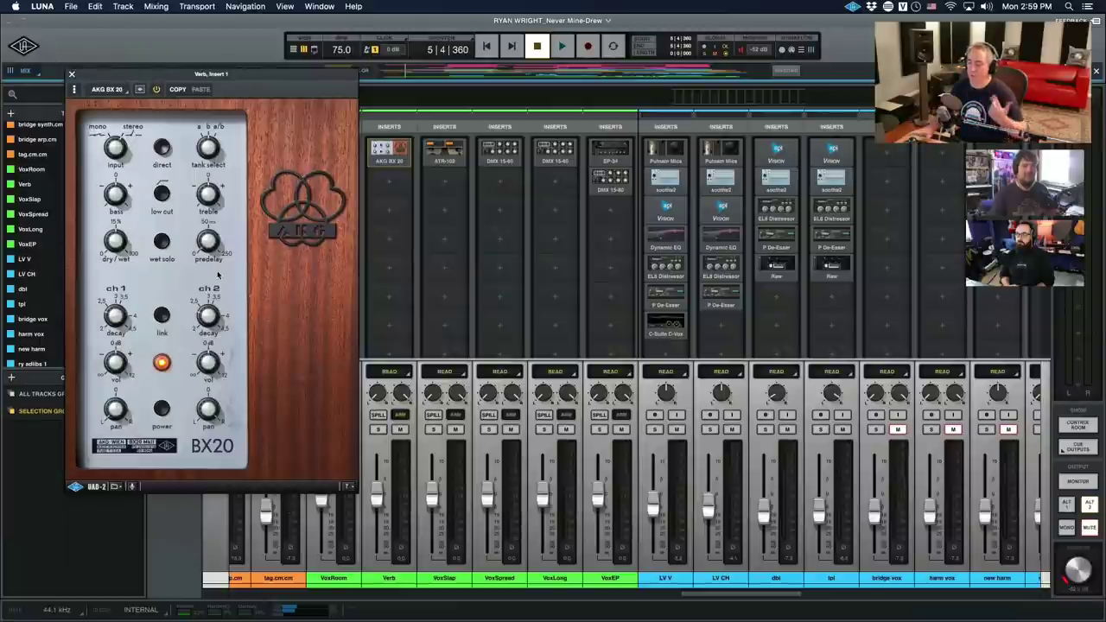
scroll(693, 291, down, 3)
scroll(693, 291, down, 3)
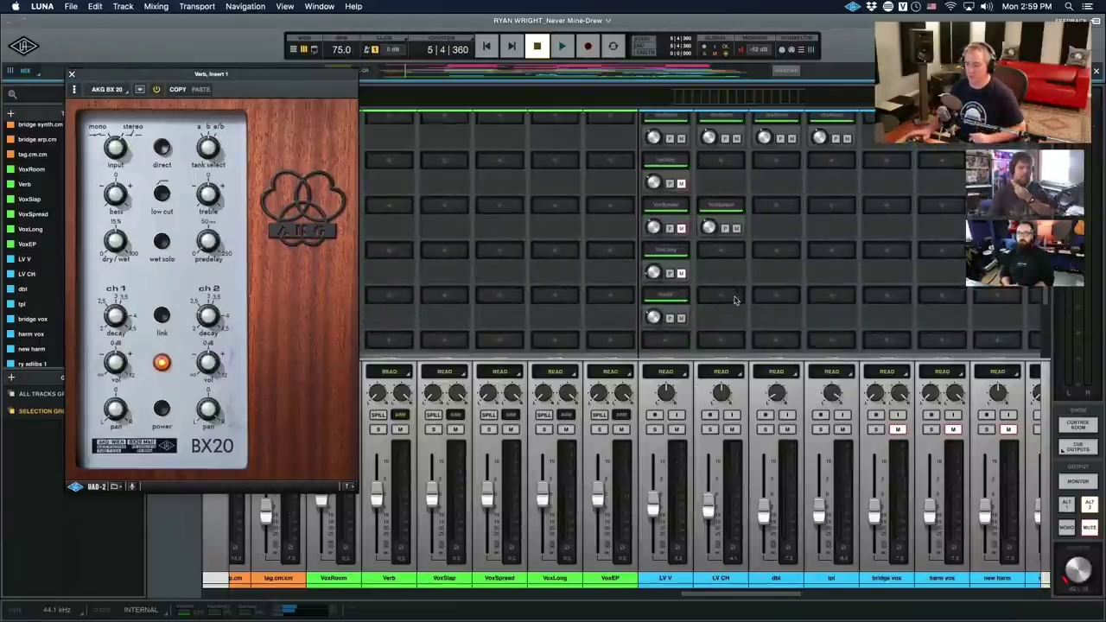
scroll(736, 300, up, 2)
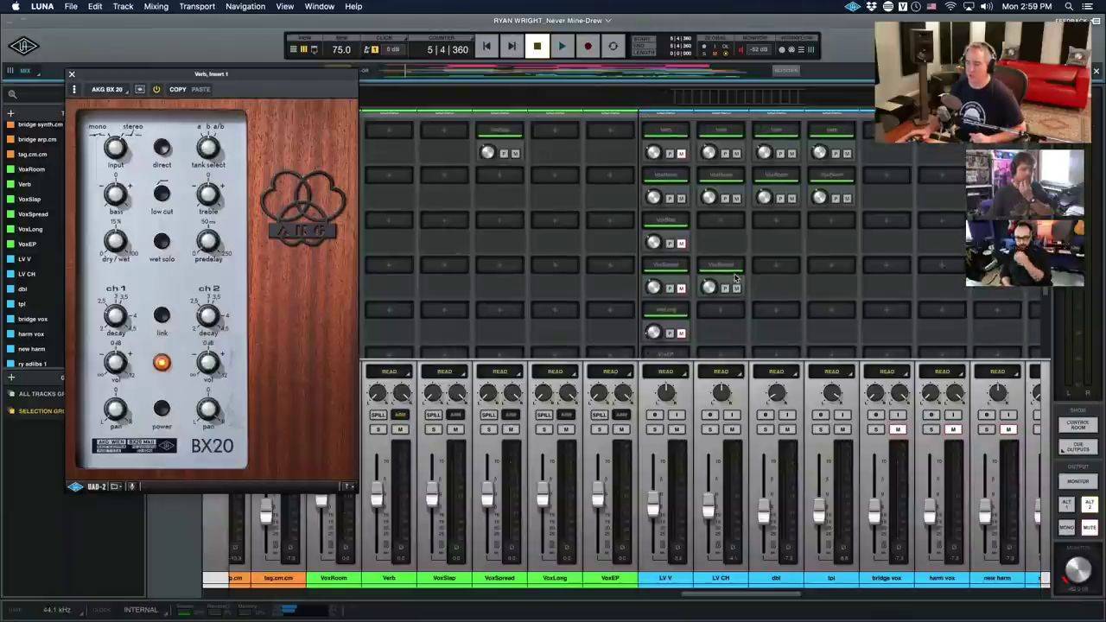
scroll(736, 276, up, 2)
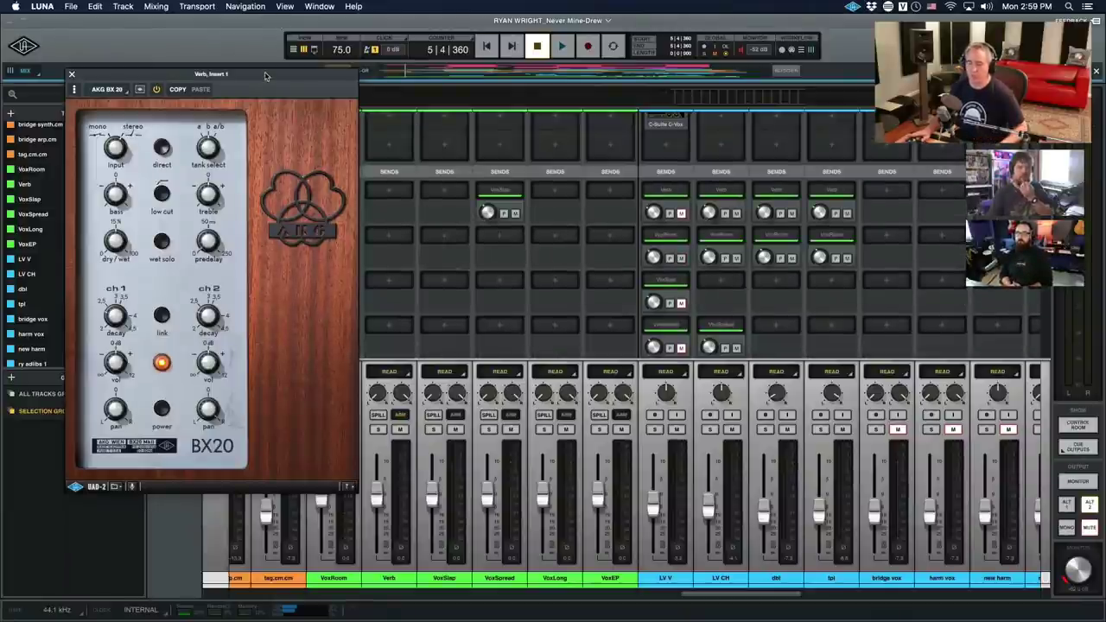
drag(267, 73, 282, 102)
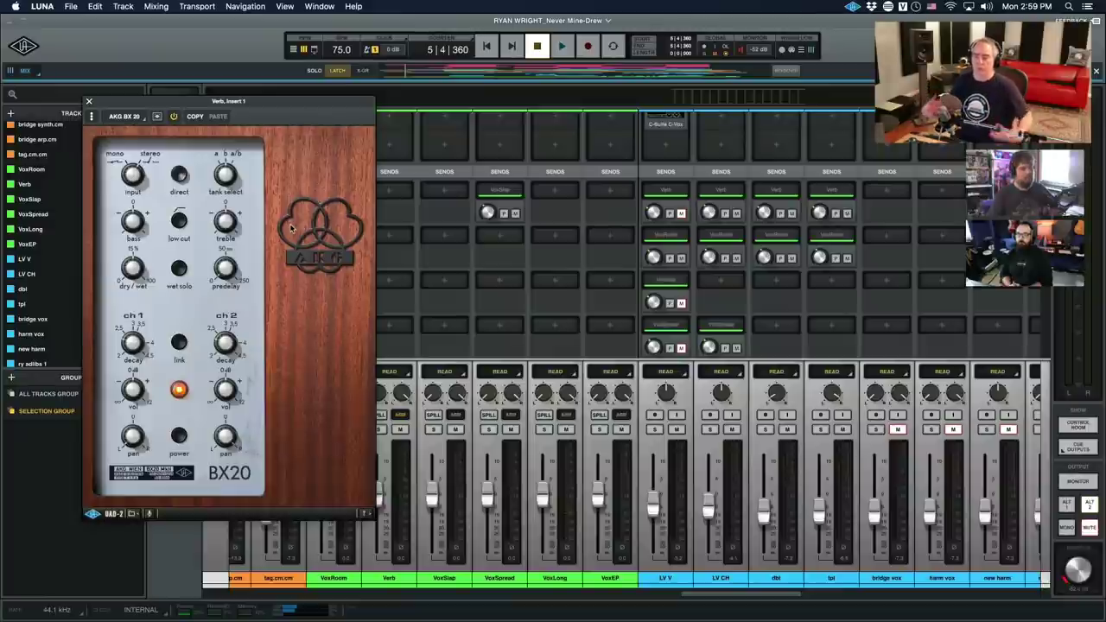
Check the vocal clips in the timeline, and return to the mixer to review the vocal sends and inserts.
key(super+equal)
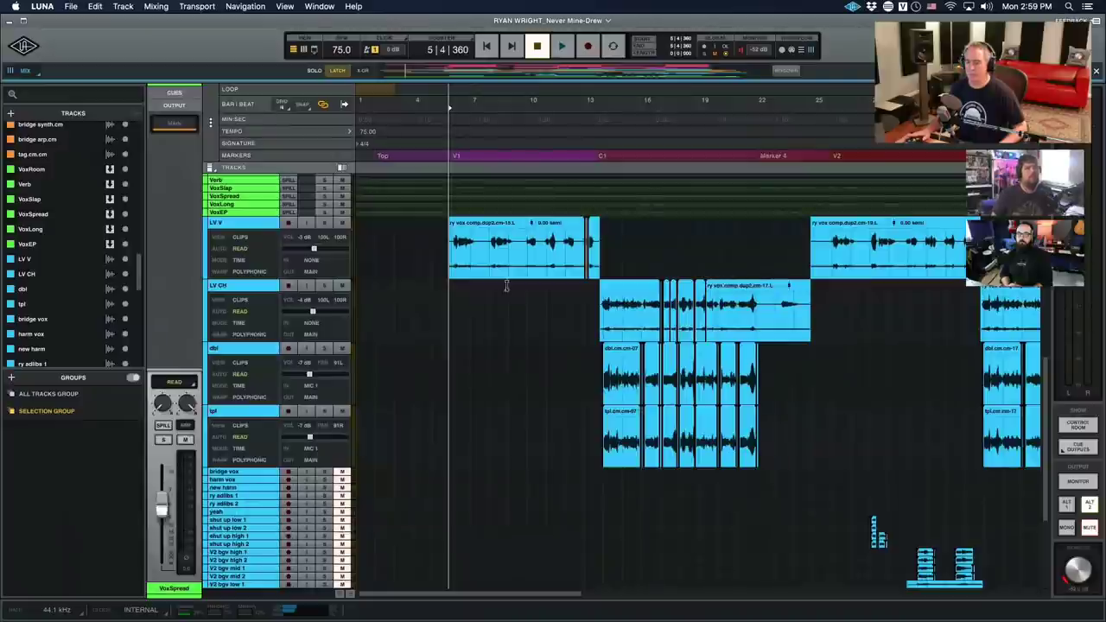
key(super+equal)
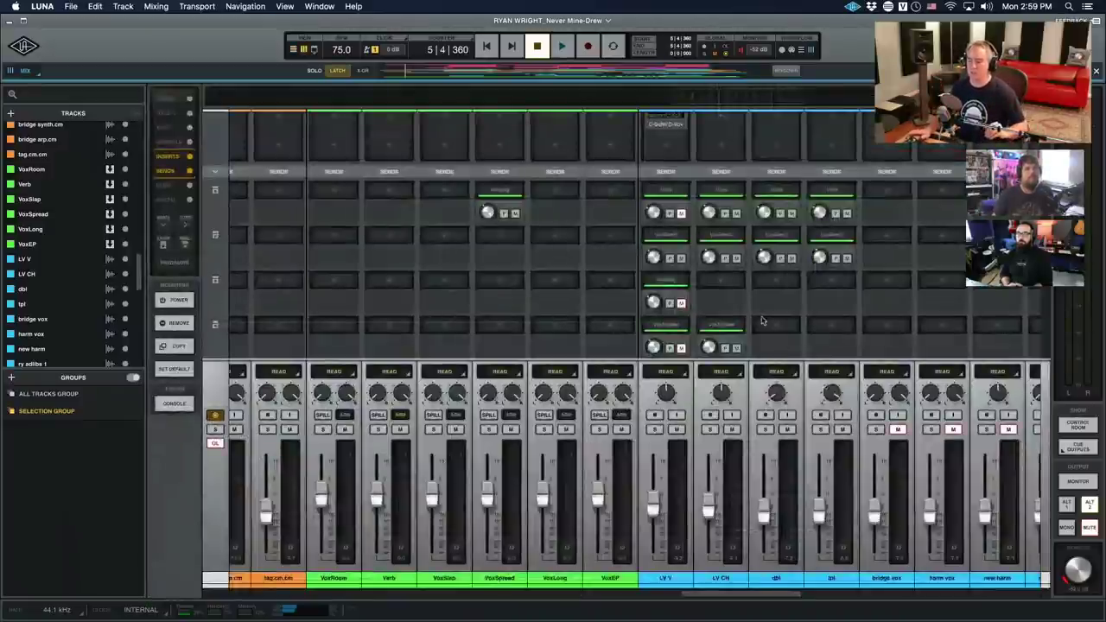
scroll(761, 321, down, 2)
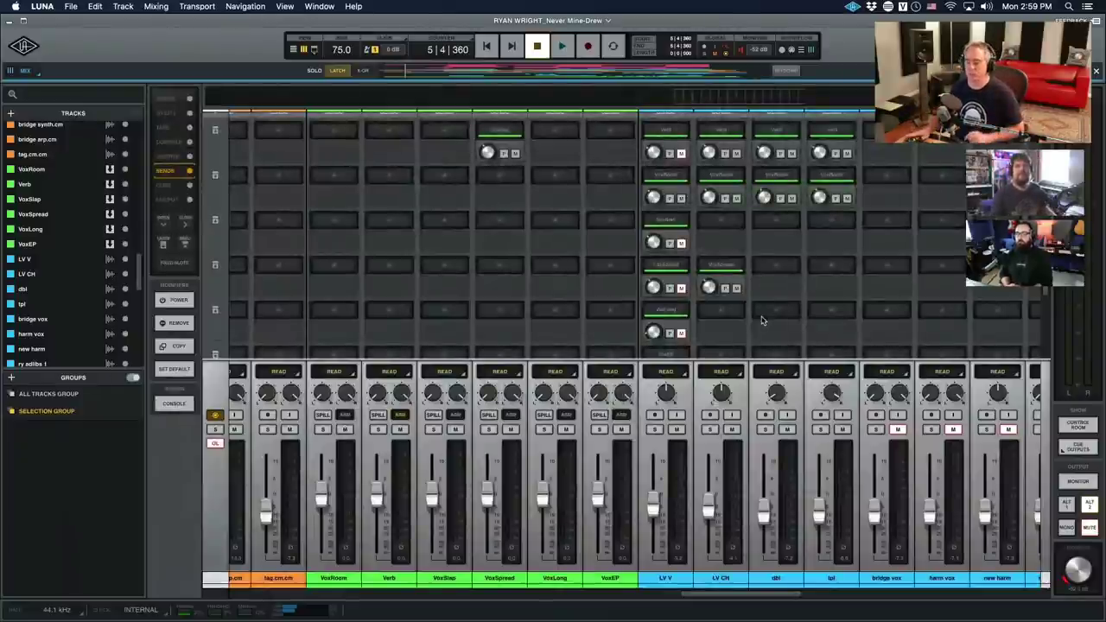
scroll(762, 320, up, 1)
scroll(762, 321, up, 3)
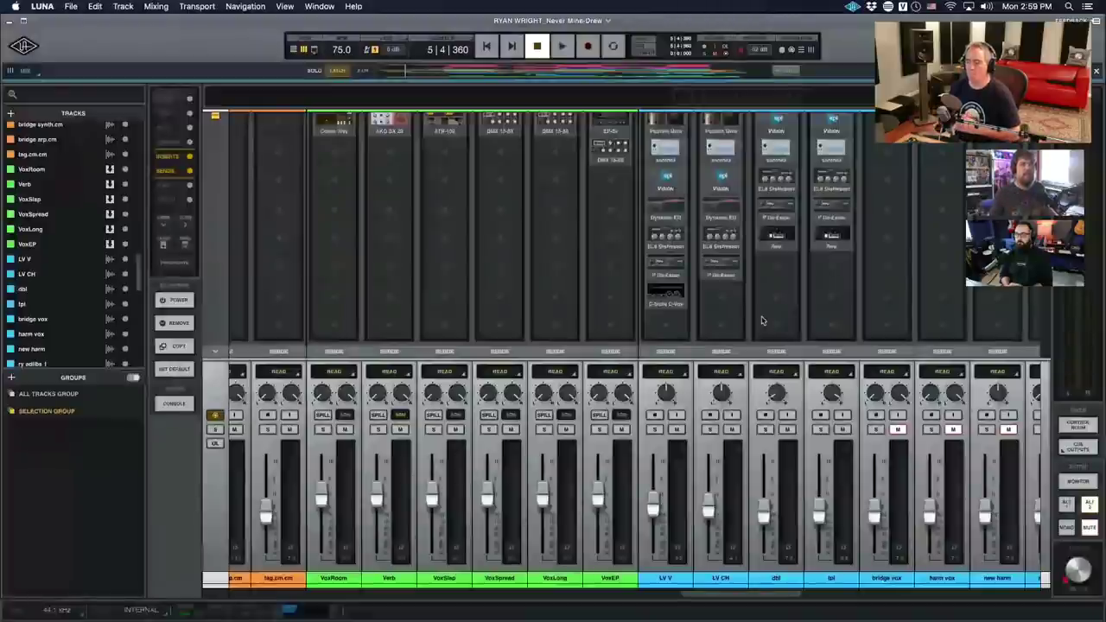
scroll(762, 321, up, 1)
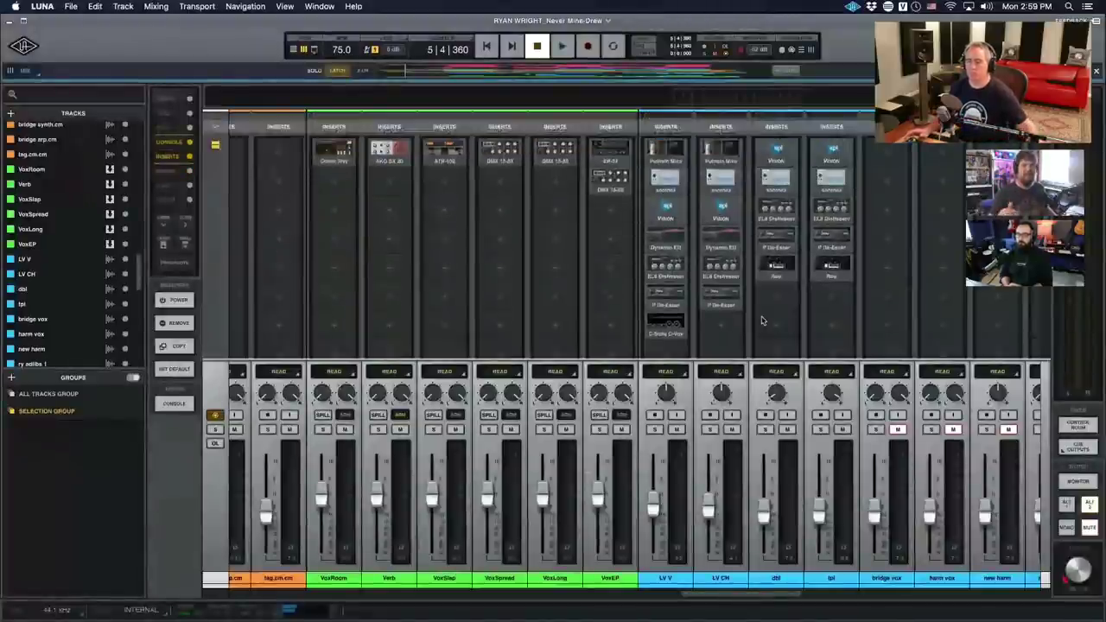
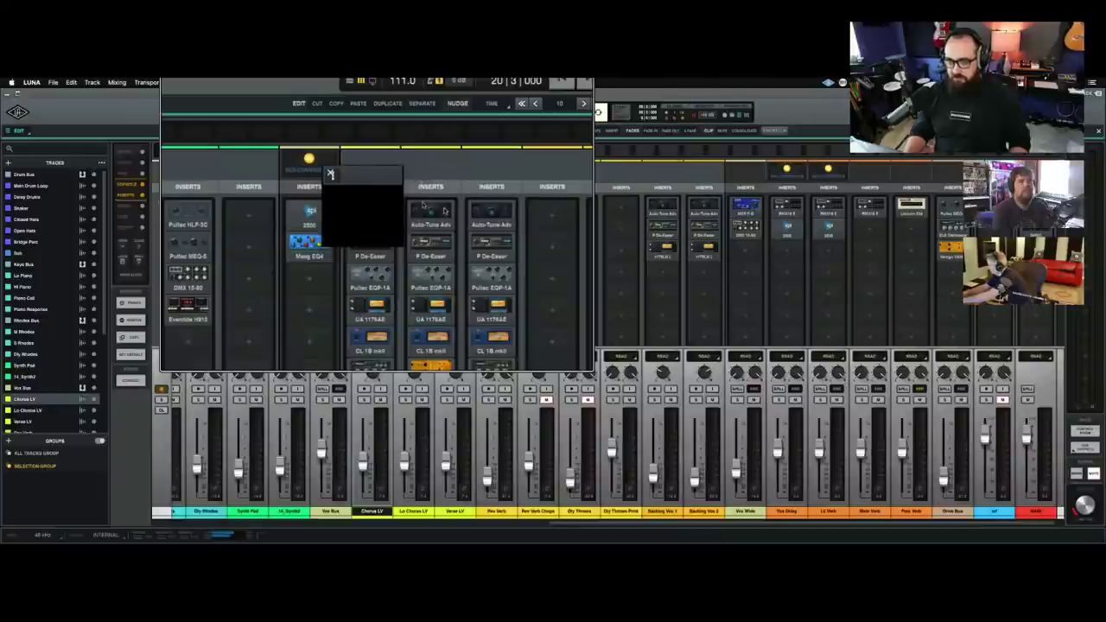
View the Auto-Tune Realtime Advanced insert on Chorus LV, and replace it on screen with the channel's Precision De-Esser, moved clear of the vocal channels.
click(363, 183)
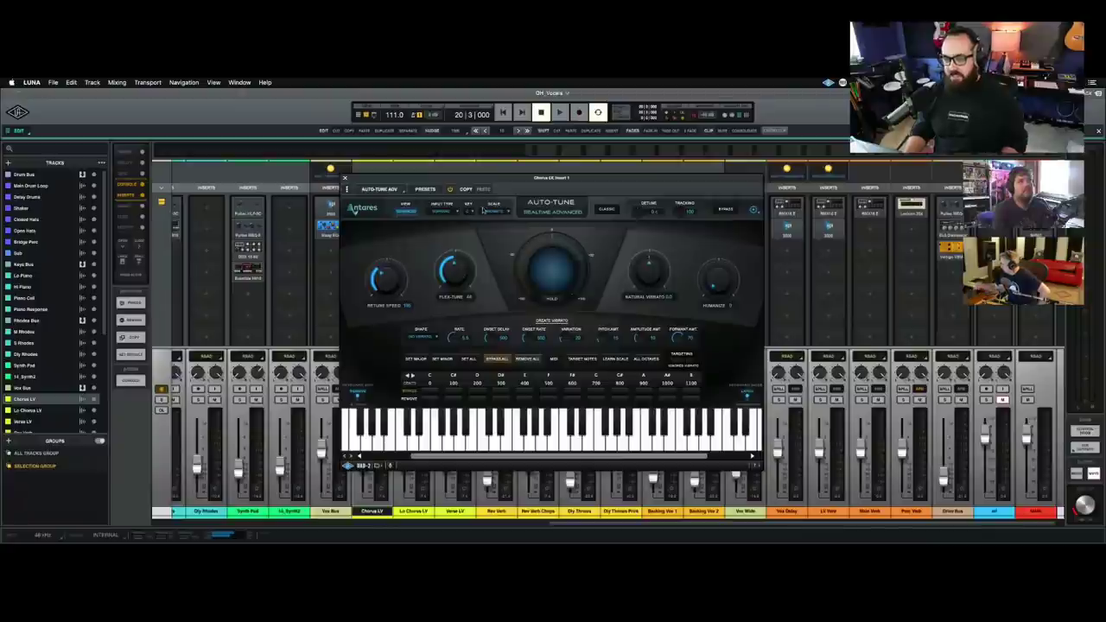
click(345, 178)
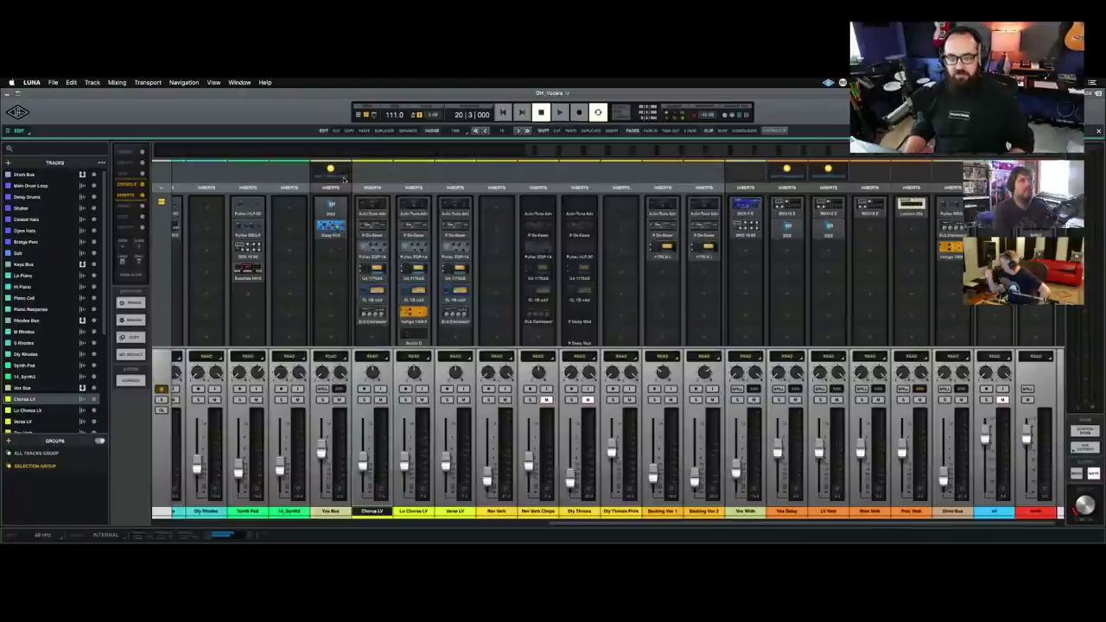
click(373, 234)
drag(441, 224, 649, 273)
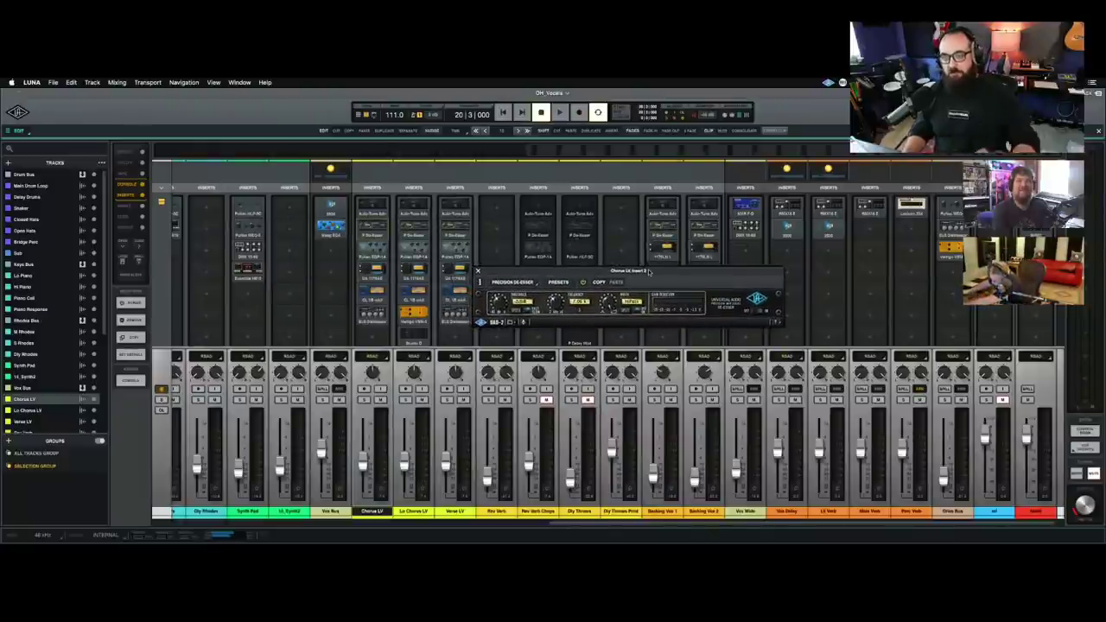
Replace the De-Esser on screen with Chorus LV's Pultec EQP-1A, review its settings clear of the lead vocal inserts, and close it.
drag(649, 272, 655, 267)
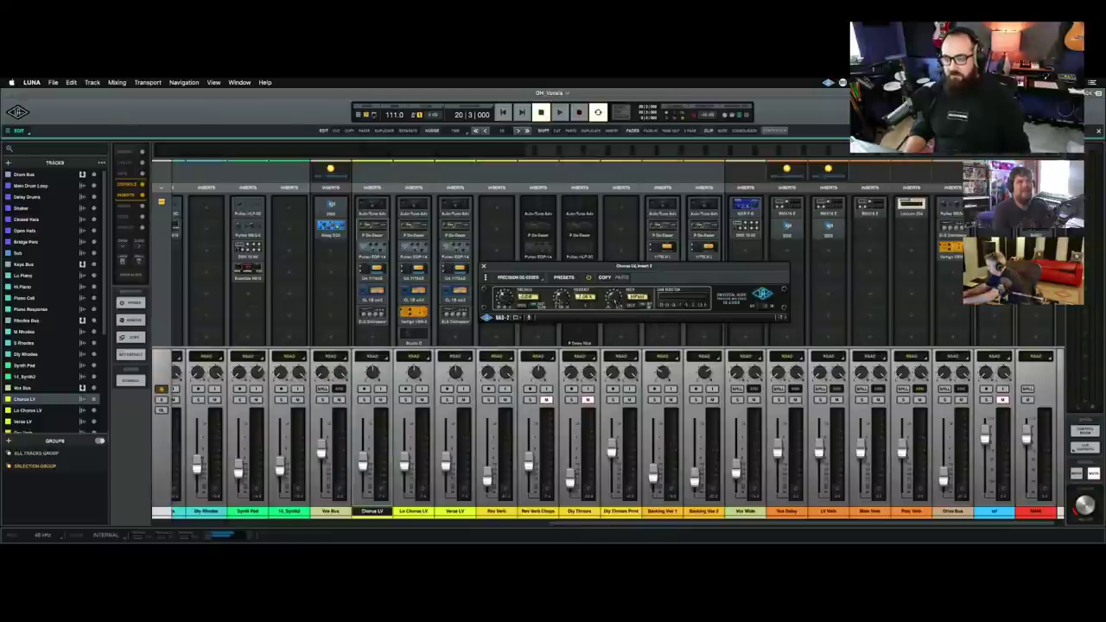
click(483, 266)
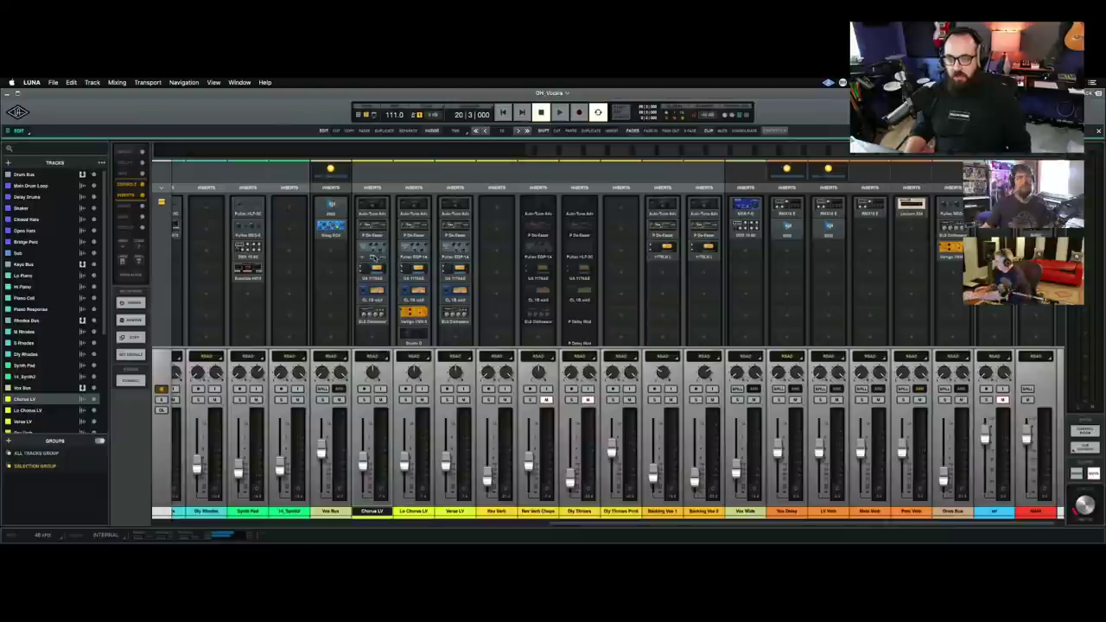
click(376, 256)
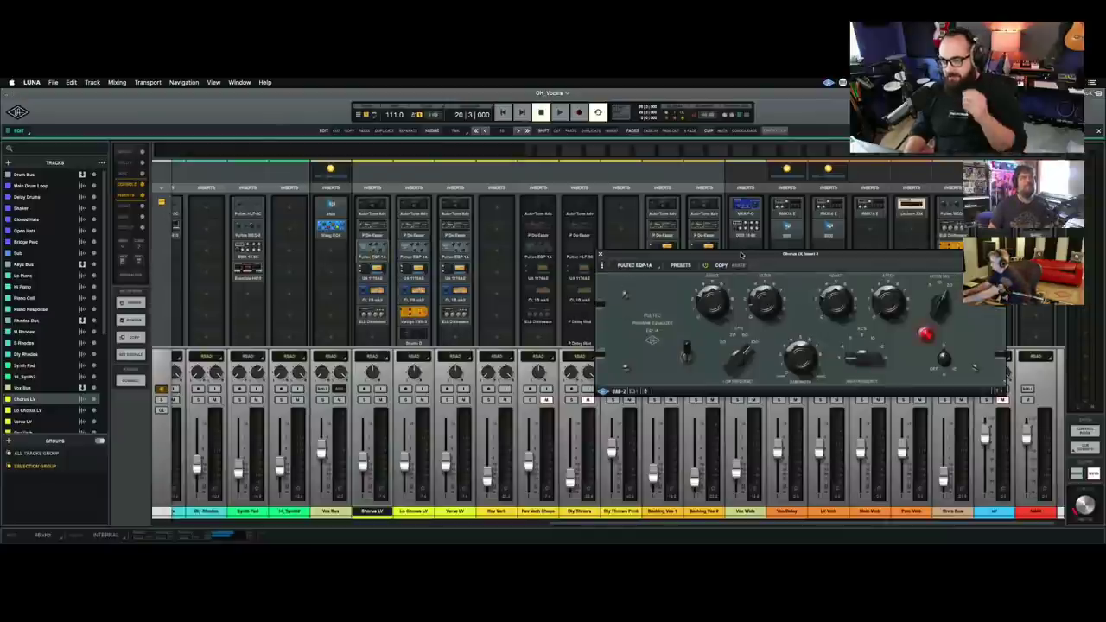
drag(744, 254, 562, 226)
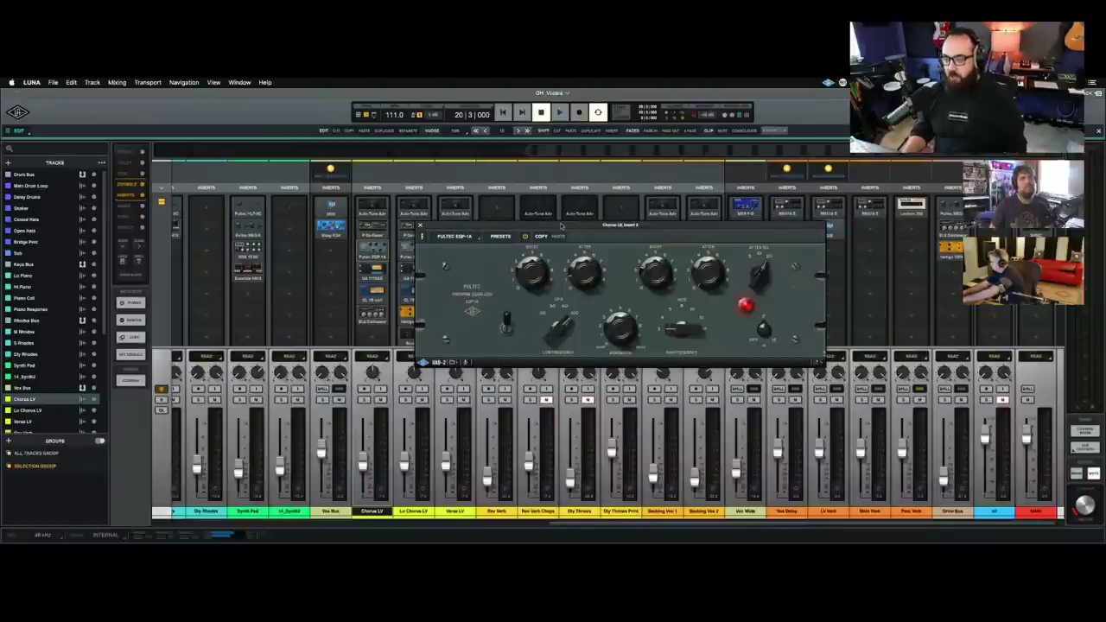
drag(562, 225, 600, 215)
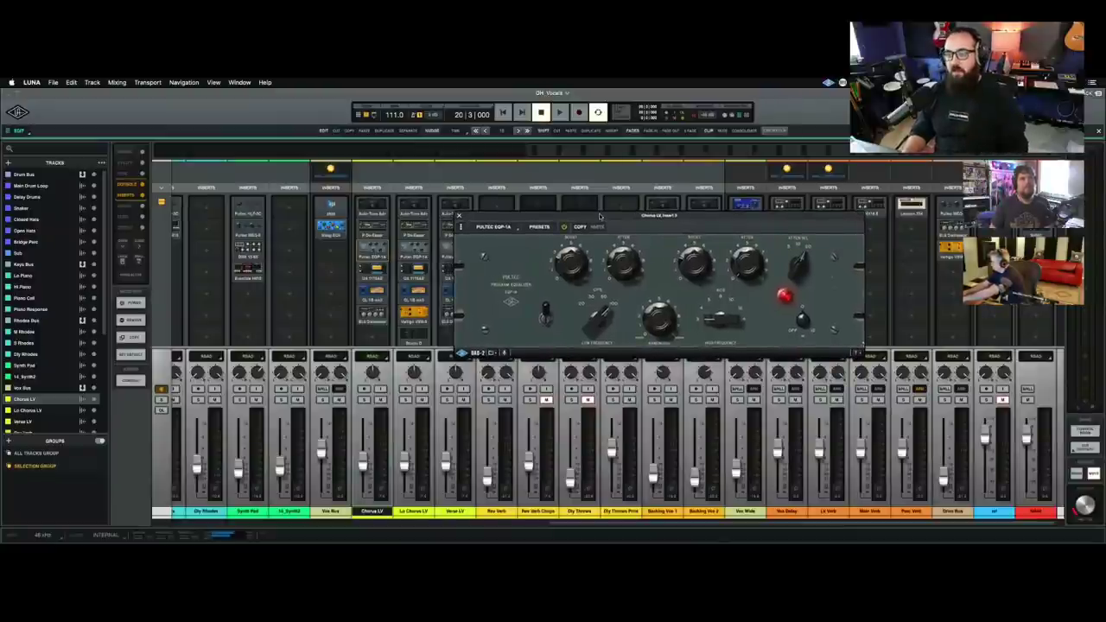
drag(599, 214, 622, 212)
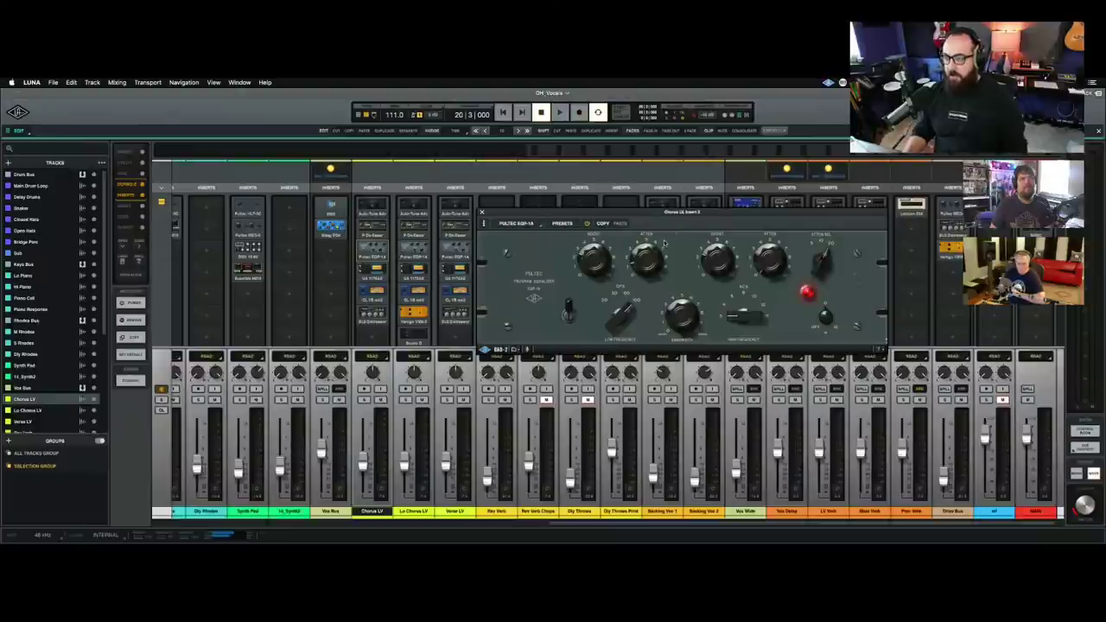
drag(687, 213, 685, 213)
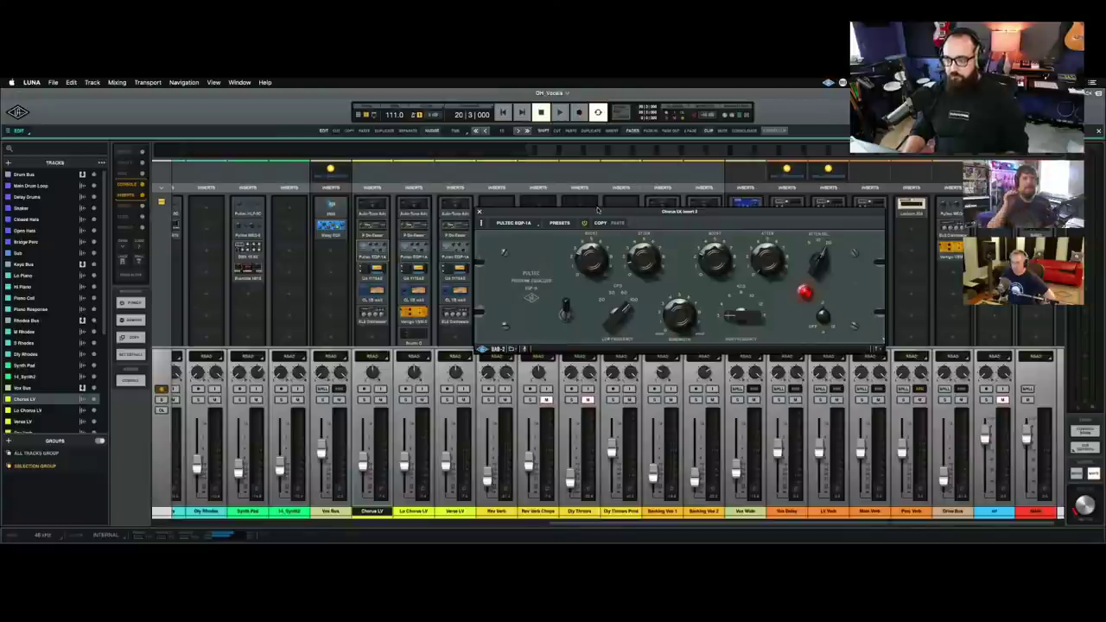
drag(593, 213, 600, 211)
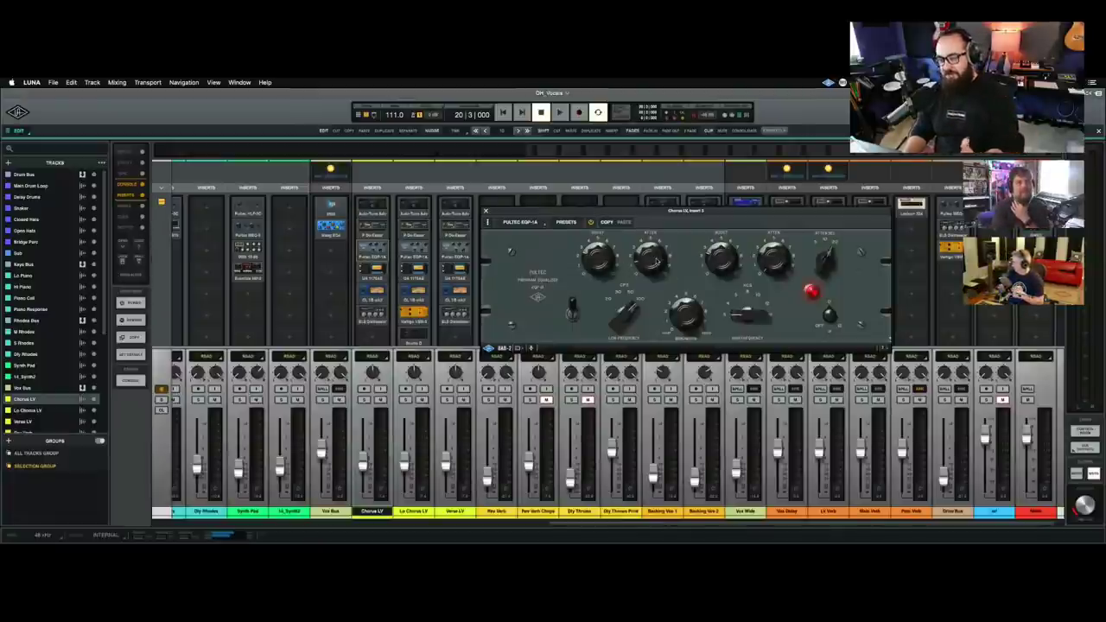
click(485, 210)
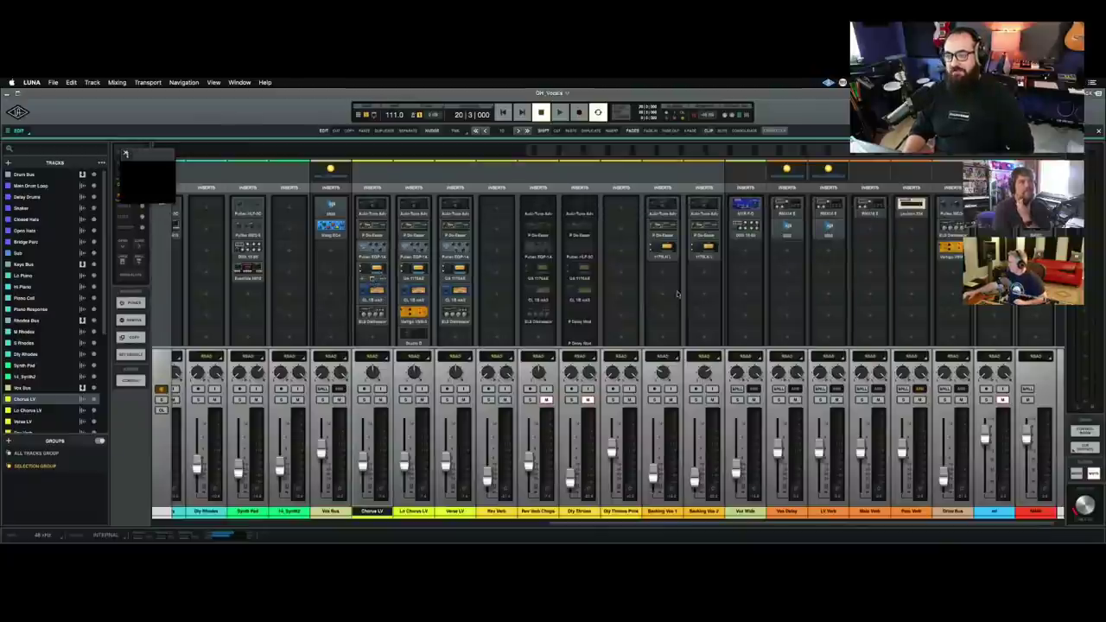
Review Chorus LV's UA 1176AE and Tube-Tech CL 1B compressor settings in turn, keeping the lead vocal inserts uncovered.
drag(255, 153, 571, 240)
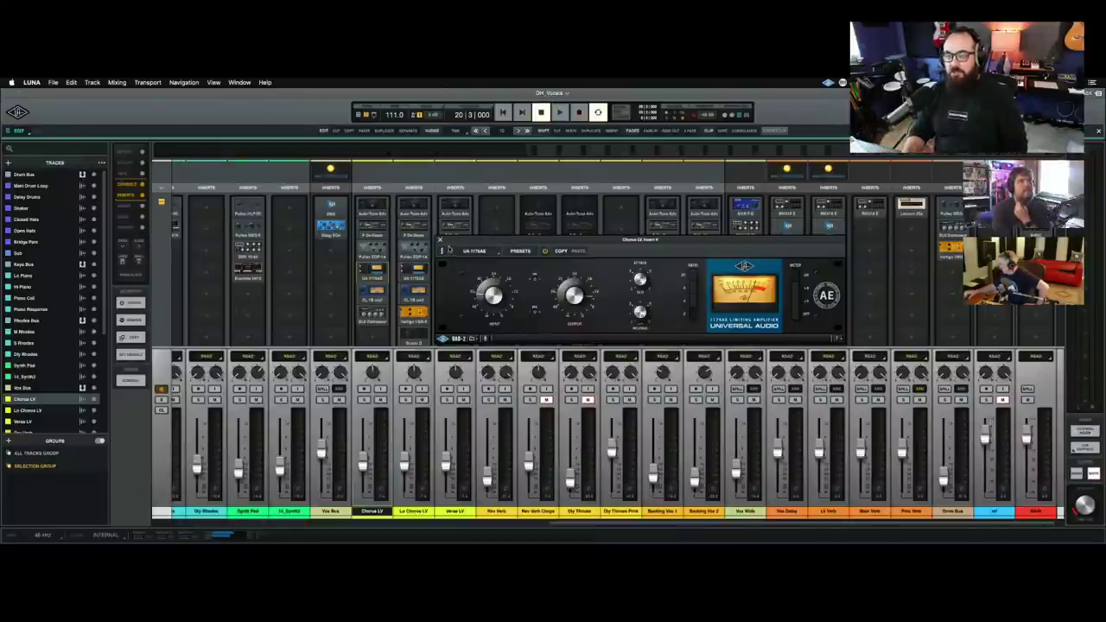
click(441, 241)
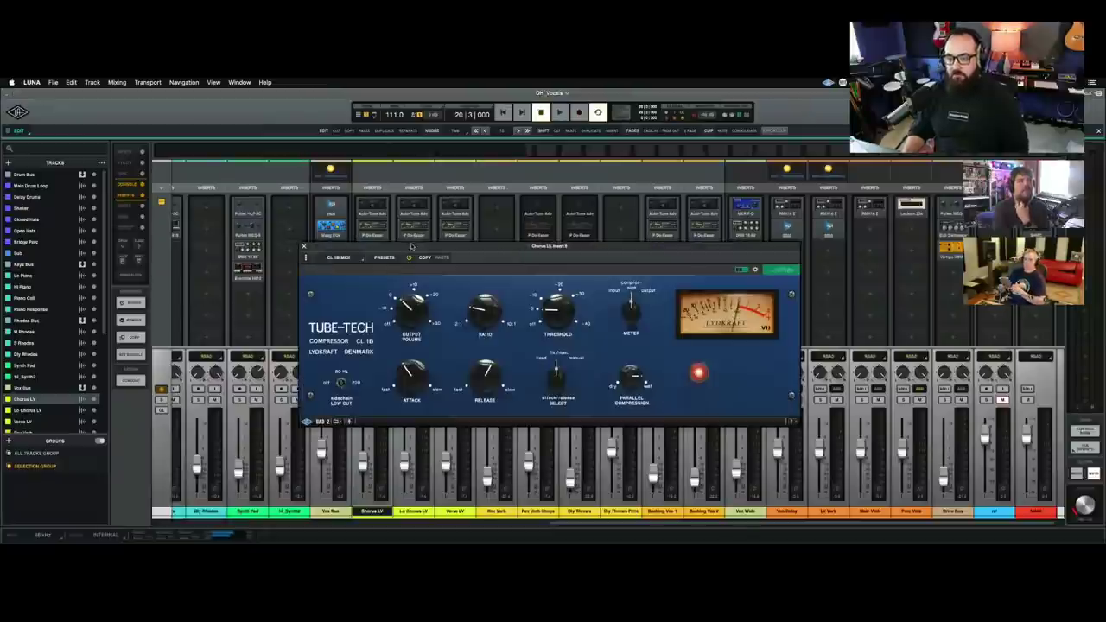
drag(406, 241, 584, 220)
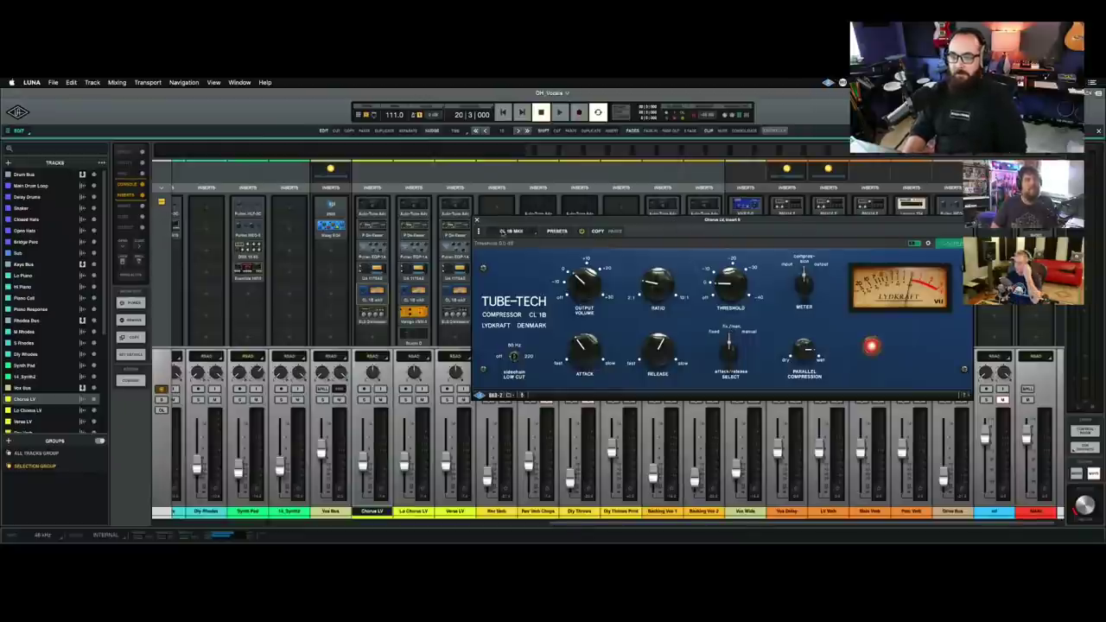
drag(491, 221, 496, 200)
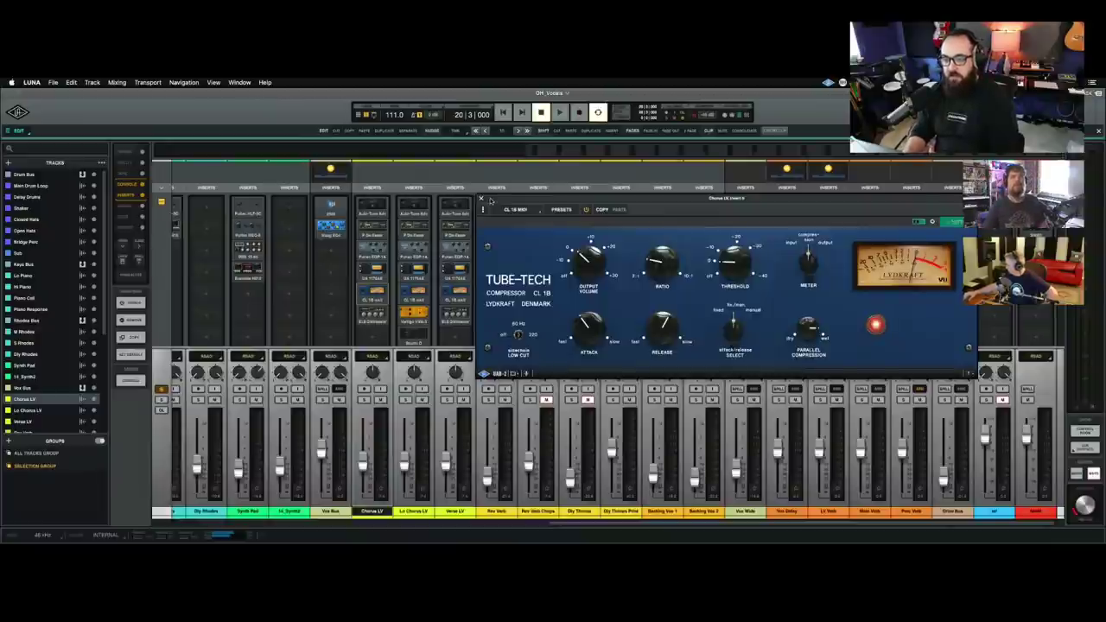
click(482, 200)
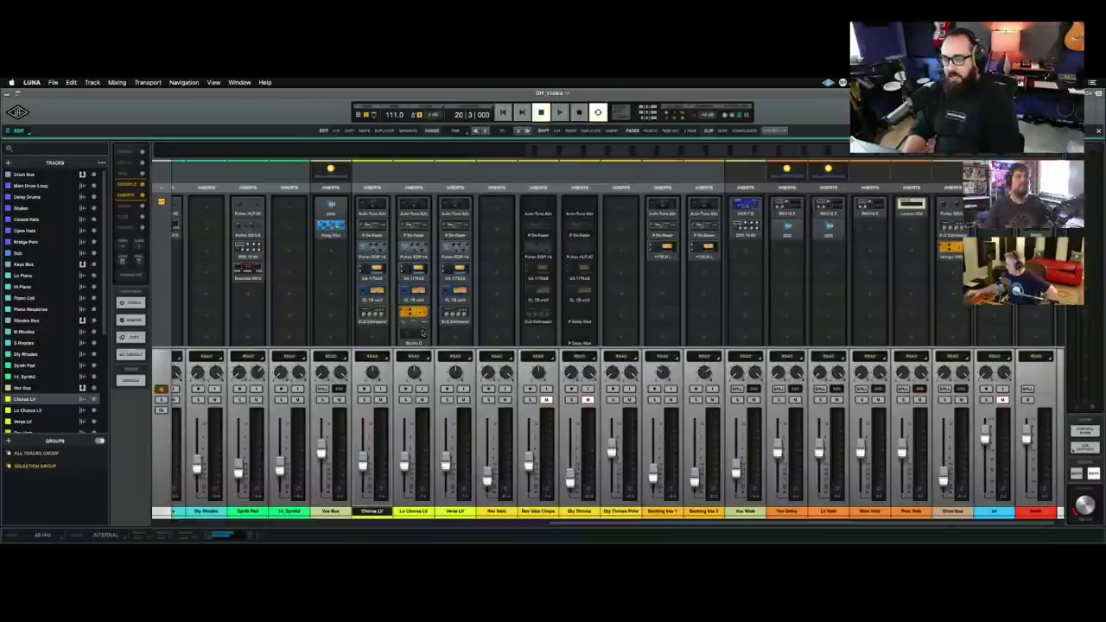
Open the EL8 Distressor insert on Chorus LV, review its settings beside the lead vocal channels, and close it.
click(374, 316)
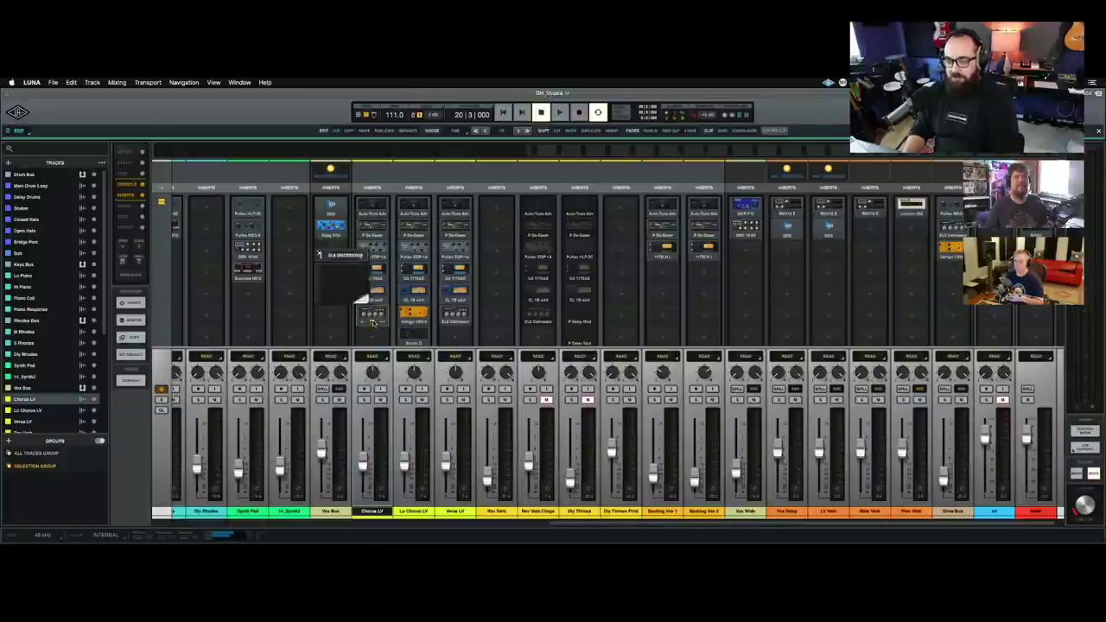
drag(471, 266, 630, 201)
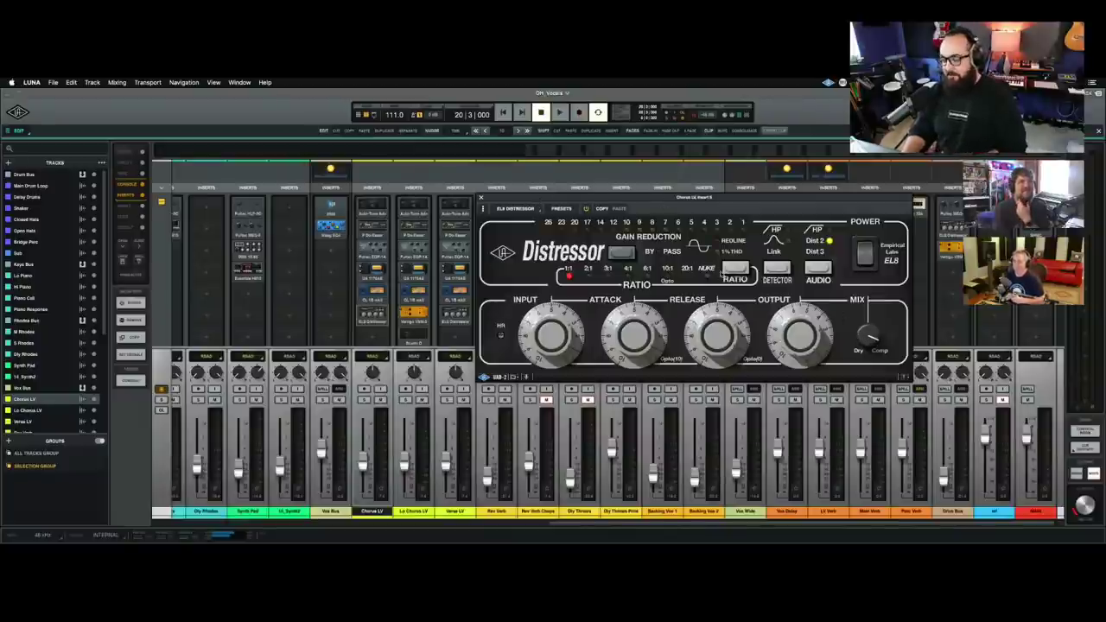
drag(496, 202, 501, 202)
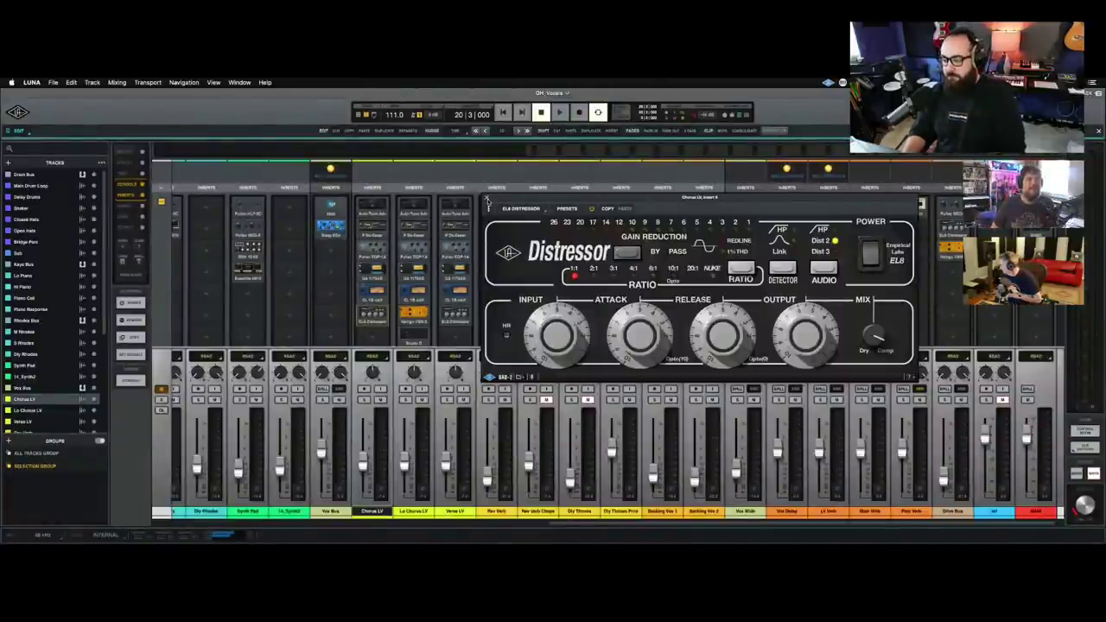
click(488, 201)
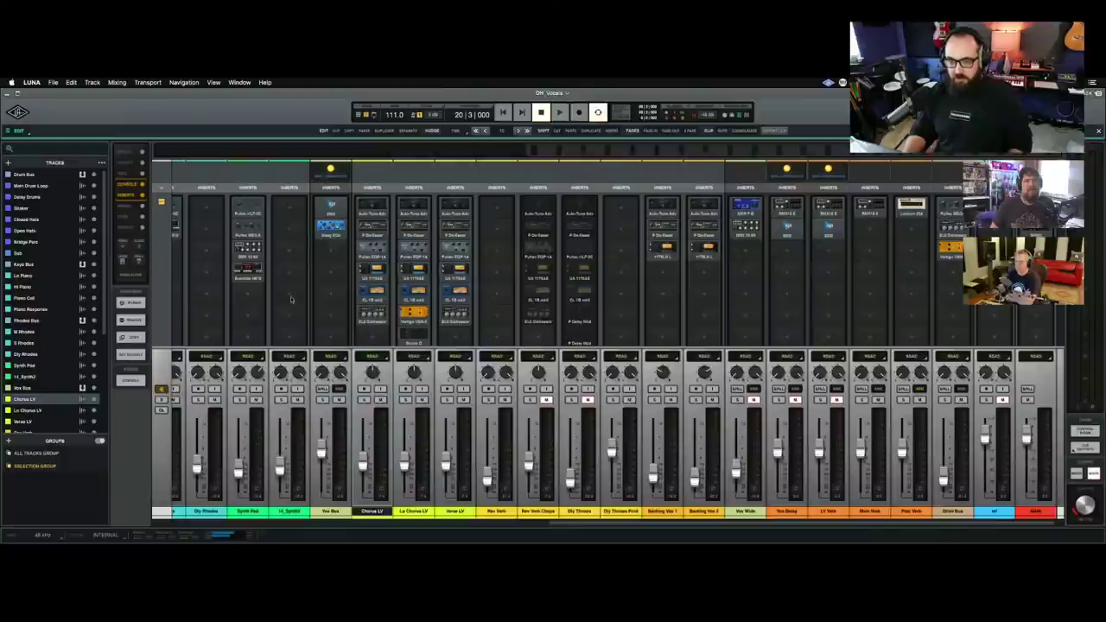
Check the chorus vocal clips in the timeline, and play the chorus section while viewing the vocal channels' inserts in the mixer.
scroll(302, 292, down, 2)
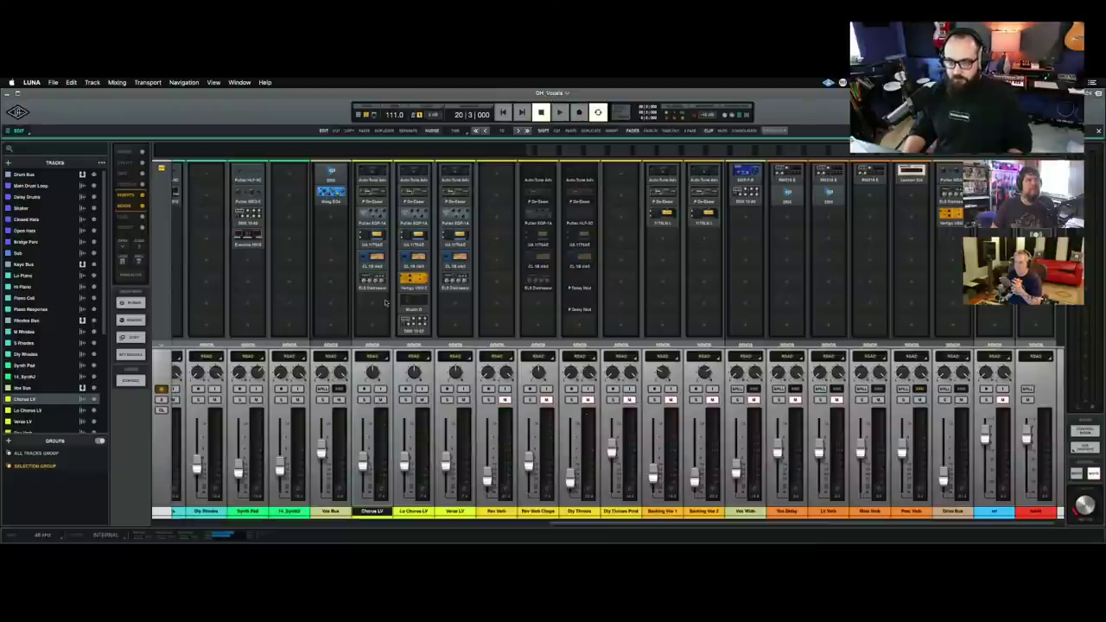
key(super+equal)
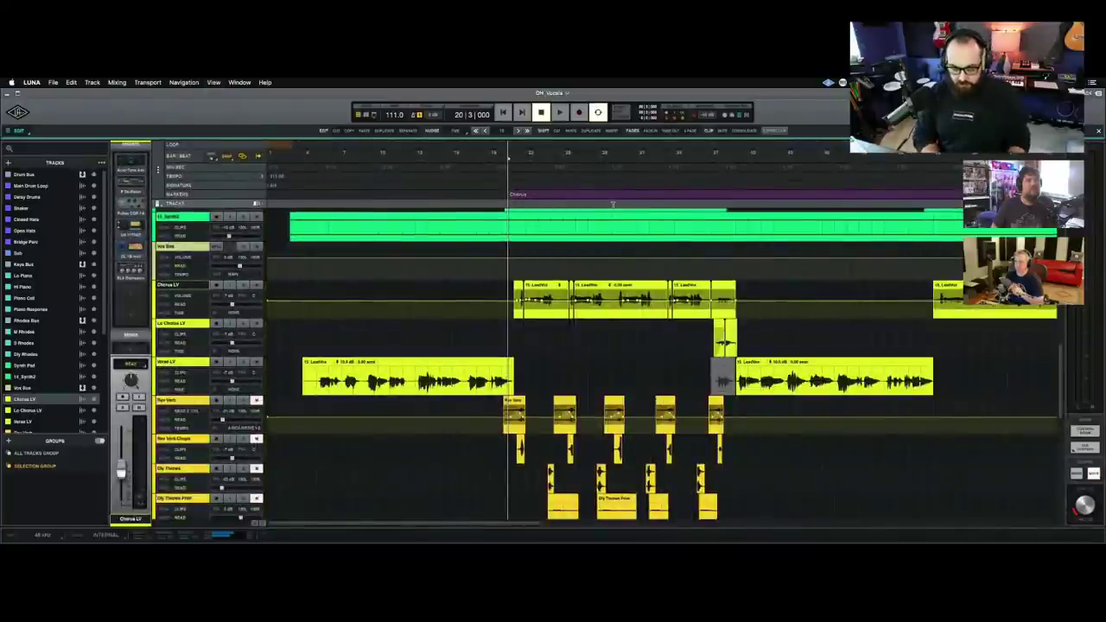
key(super+equal)
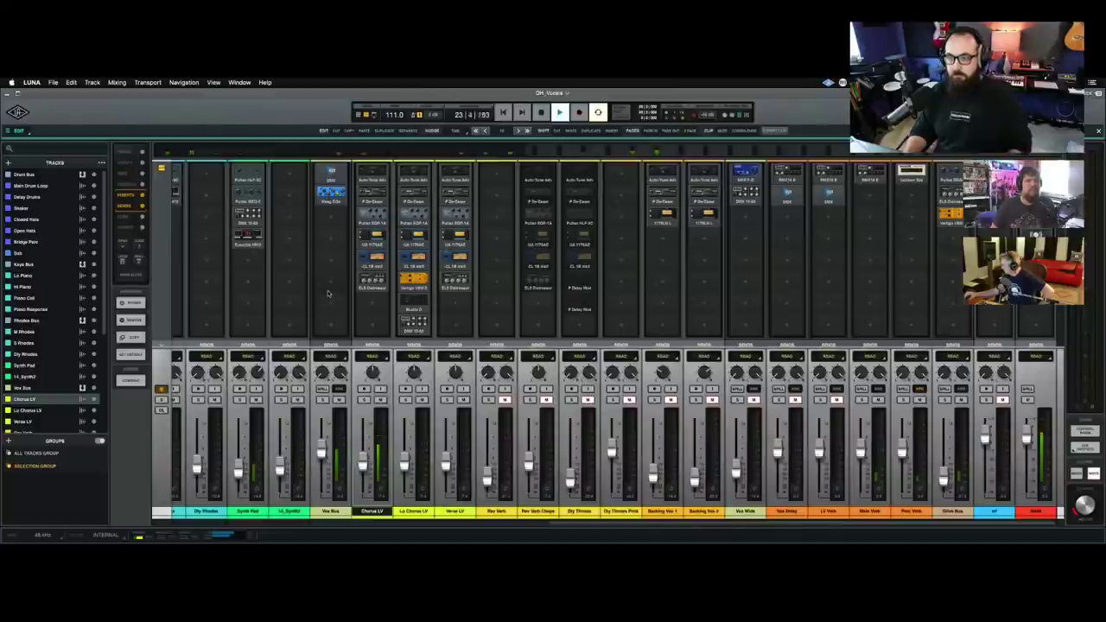
scroll(330, 297, up, 1)
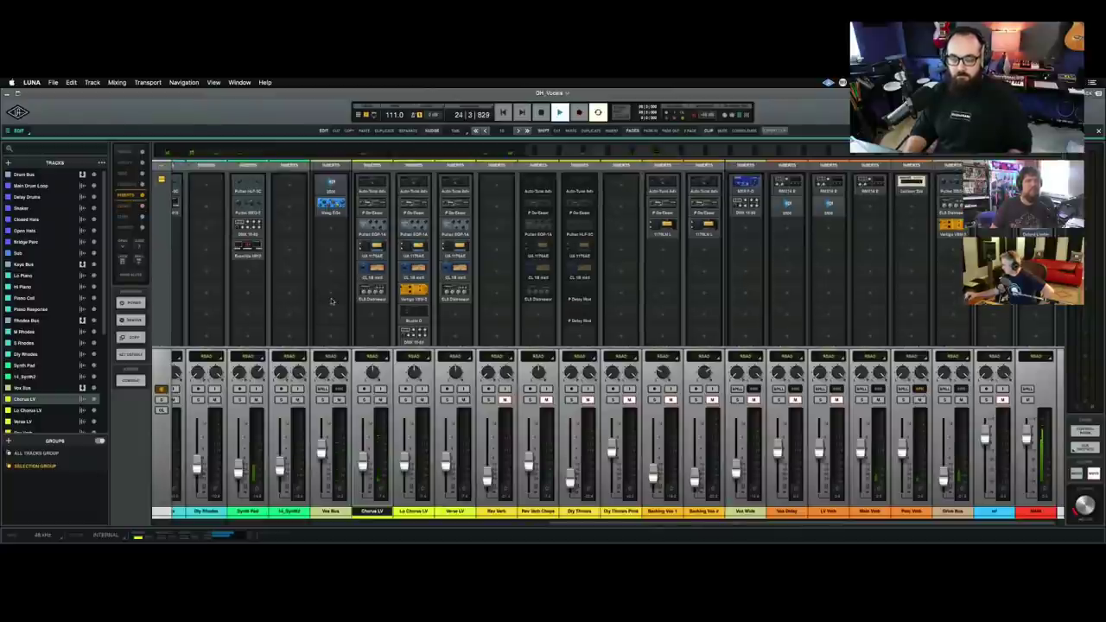
scroll(332, 300, up, 2)
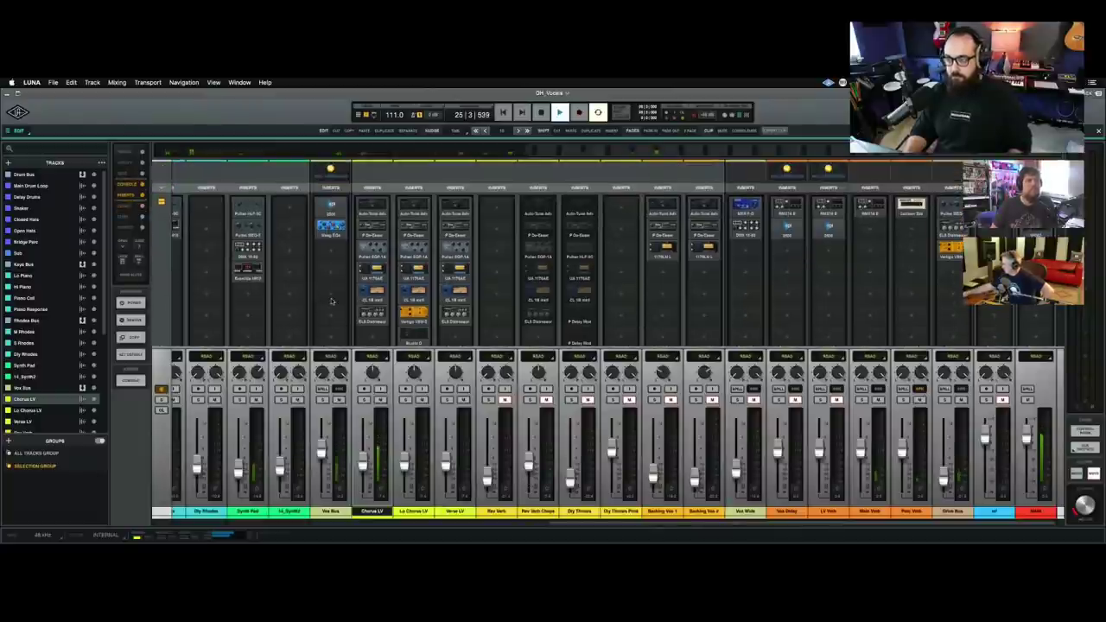
scroll(331, 301, down, 4)
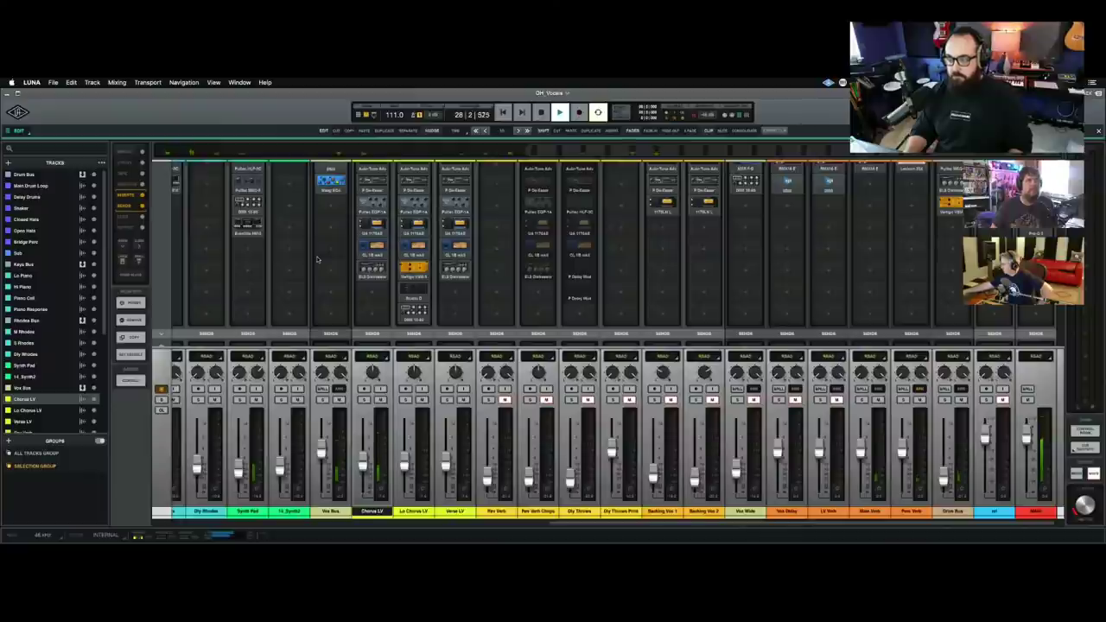
key(space)
View the AMS RMX16 reverb settings in the LV Verb channel's first insert, and close the plug-in.
scroll(324, 281, up, 4)
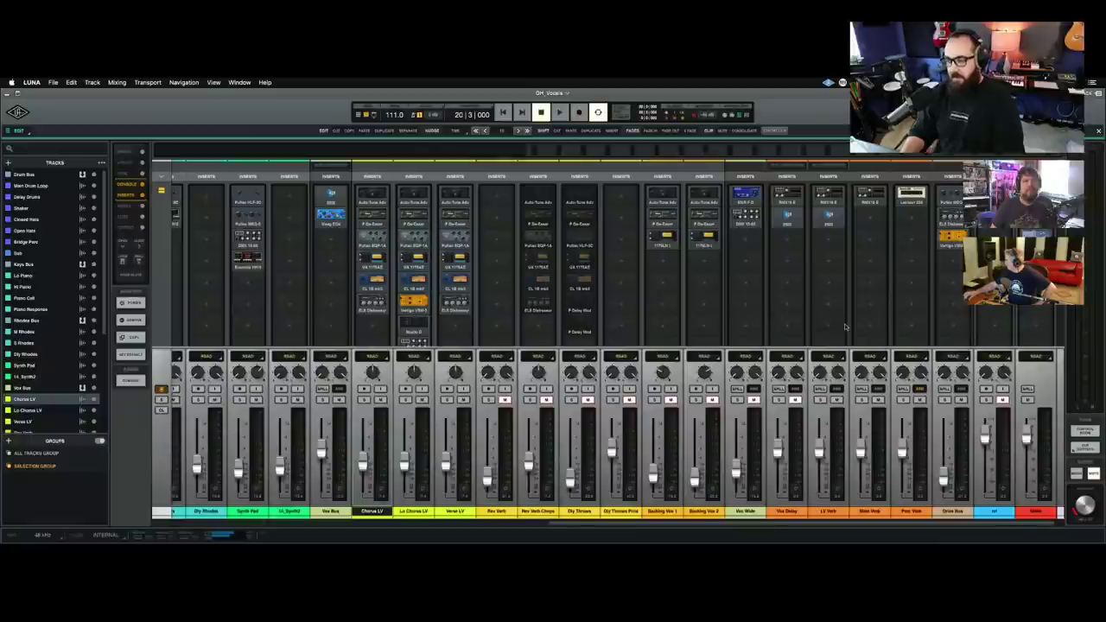
scroll(847, 277, up, 1)
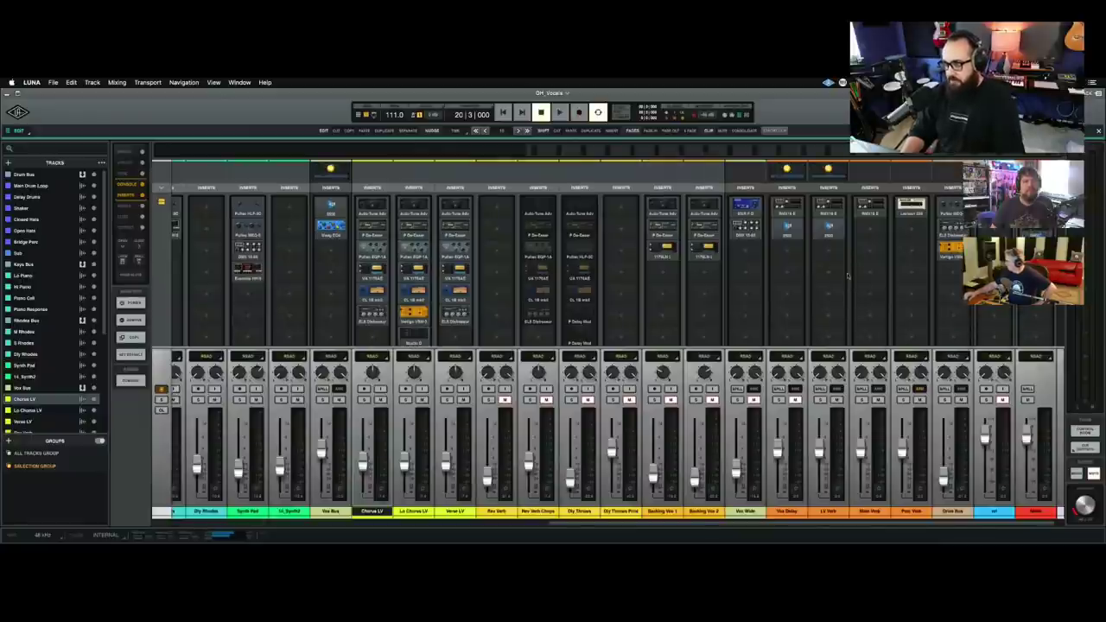
click(829, 212)
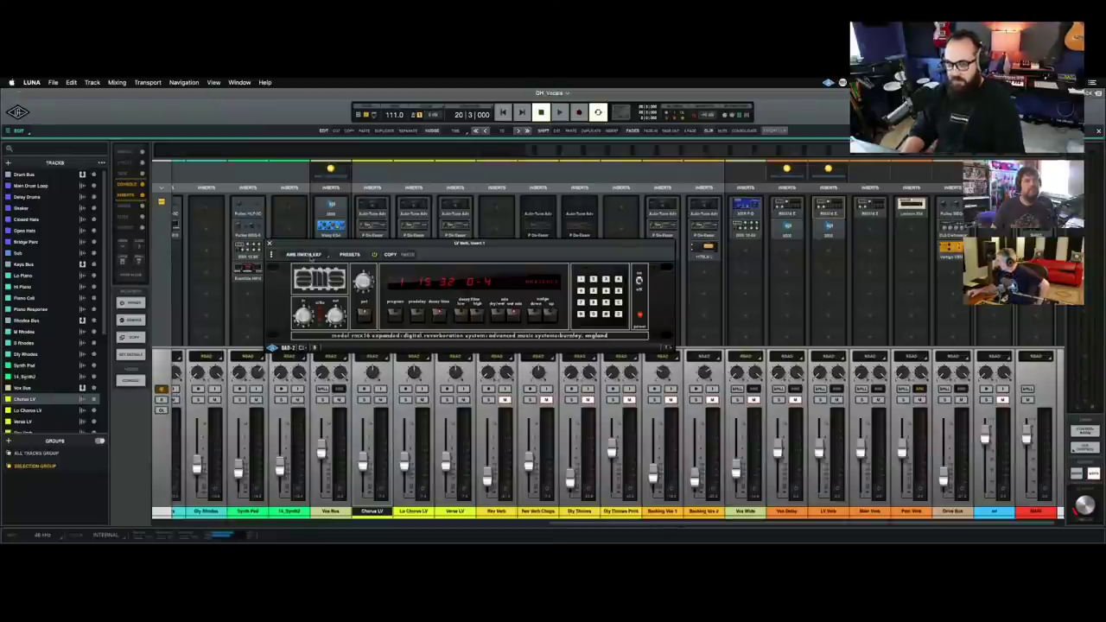
click(269, 245)
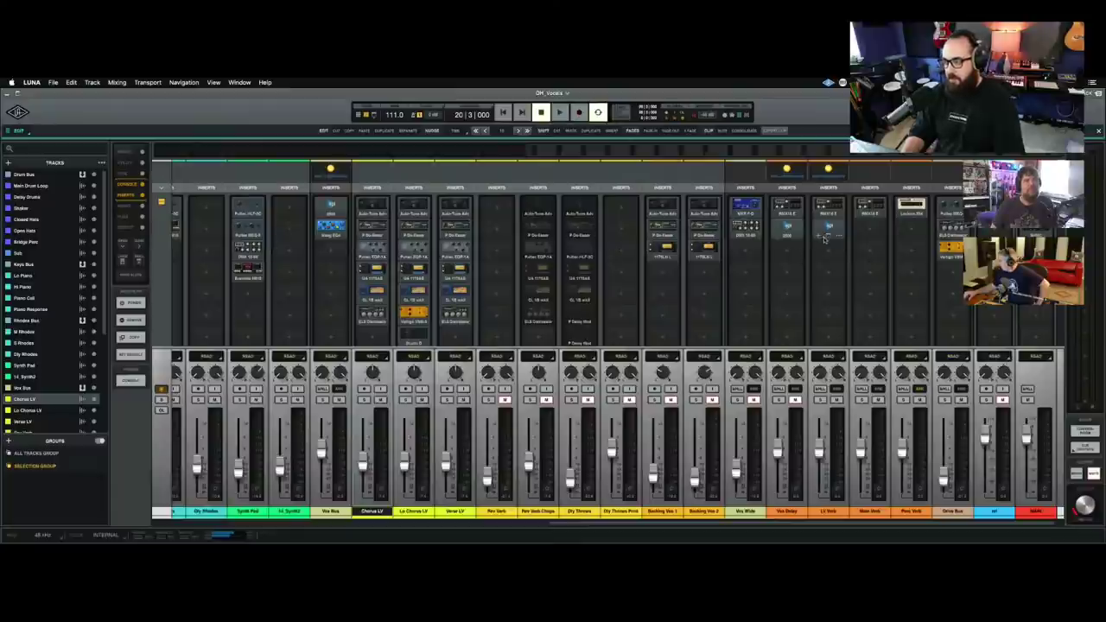
Examine the tape, console compressor and insert sections of the Vox Bus, Vox Delay and LV Verb channels.
scroll(837, 300, up, 3)
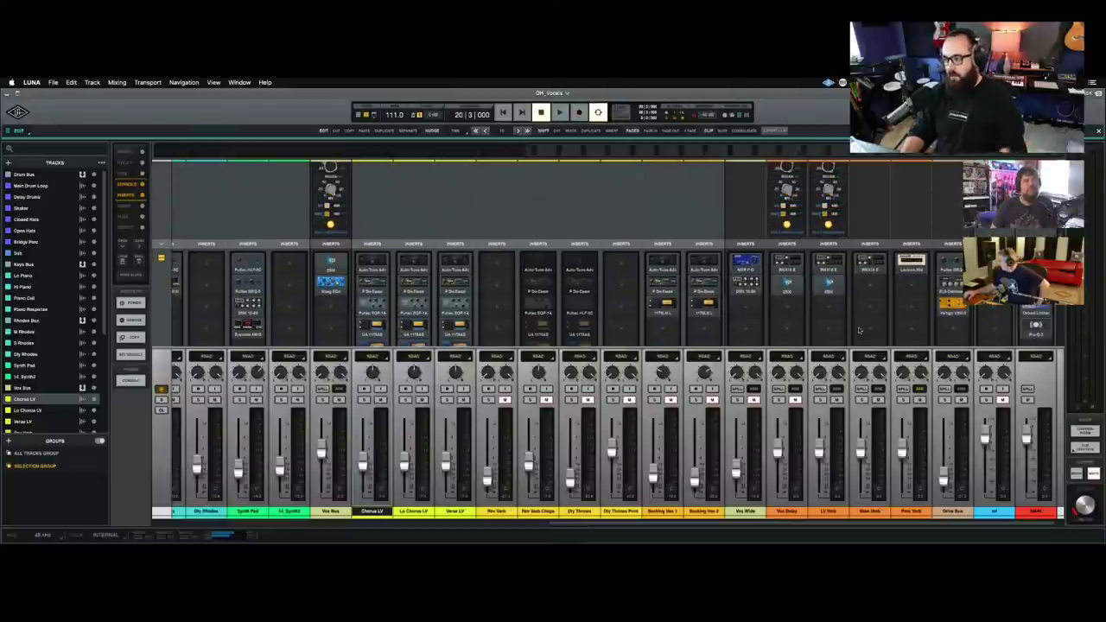
scroll(844, 316, up, 5)
scroll(856, 320, up, 5)
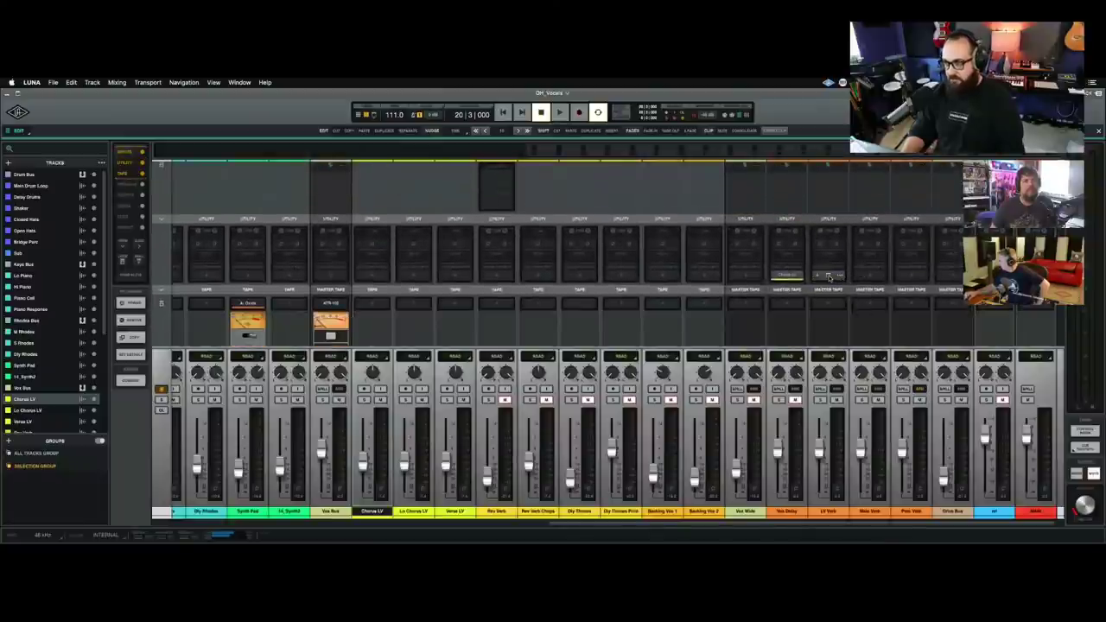
scroll(843, 324, down, 5)
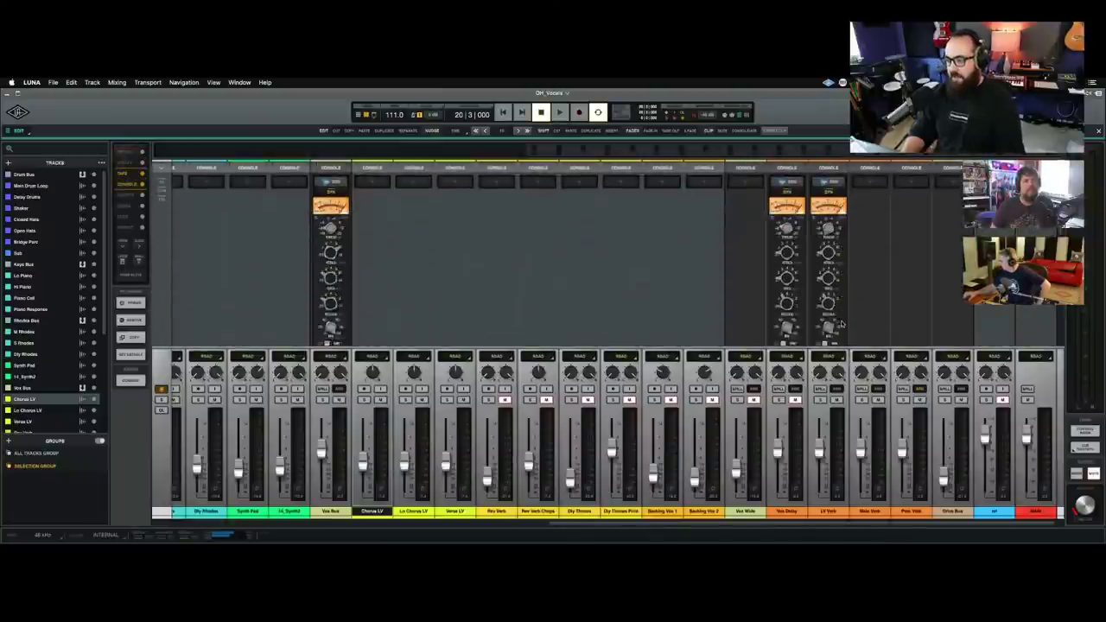
scroll(843, 324, down, 8)
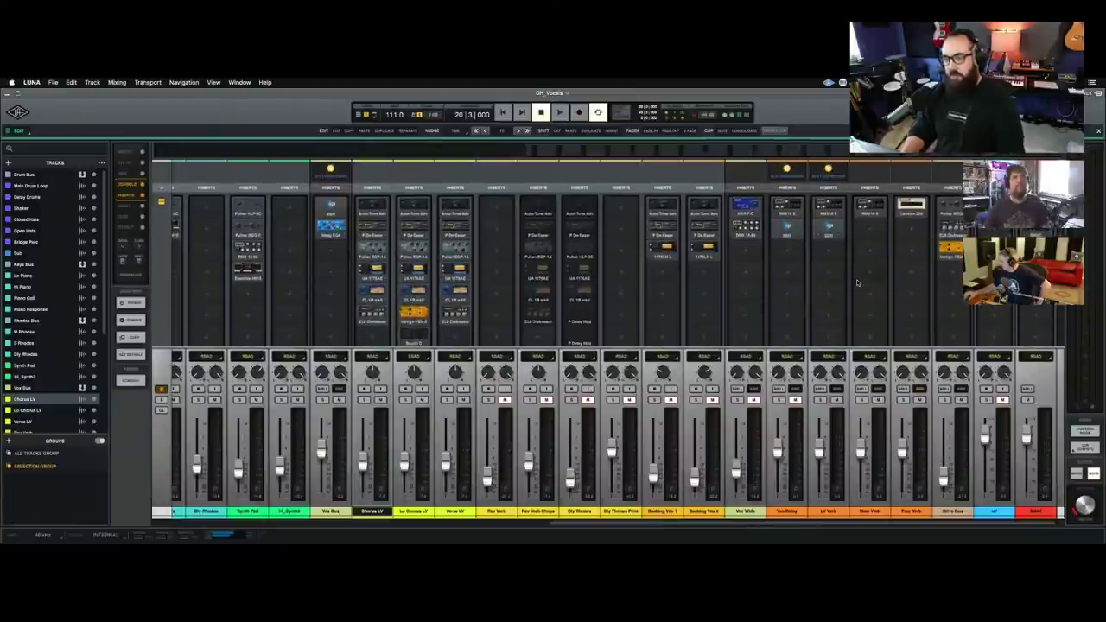
scroll(856, 280, up, 6)
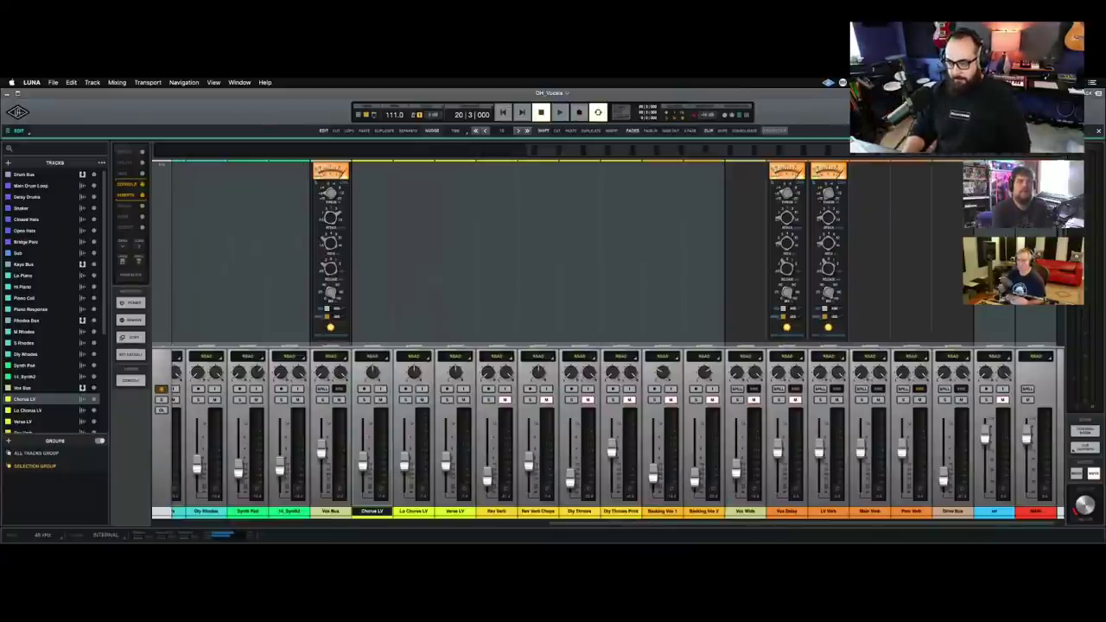
scroll(536, 255, down, 1)
scroll(536, 255, up, 2)
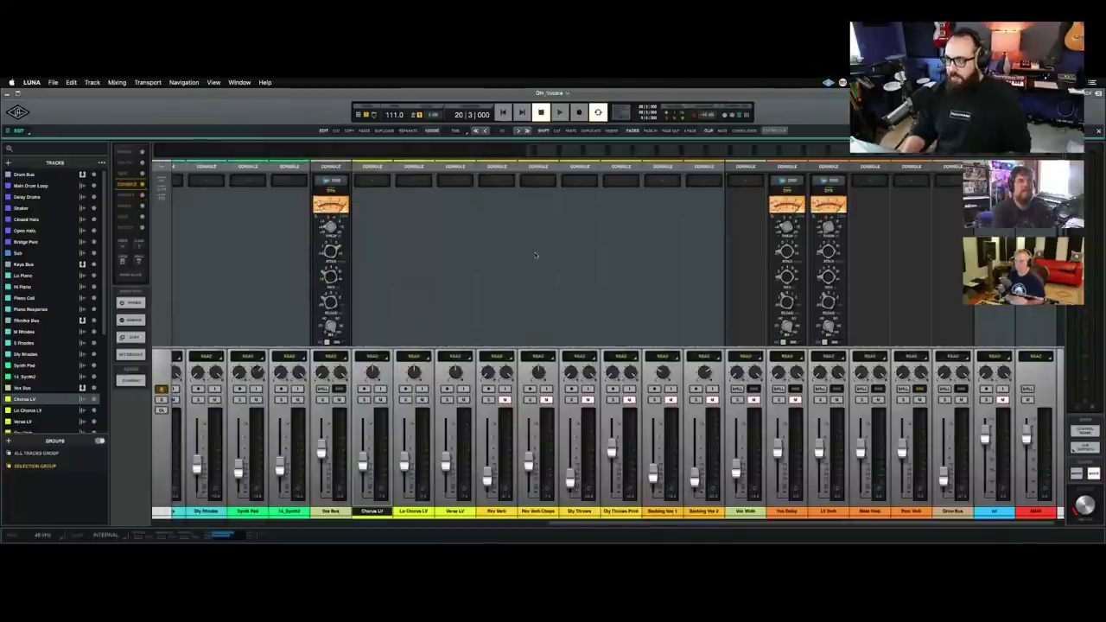
scroll(626, 270, down, 4)
scroll(627, 273, down, 5)
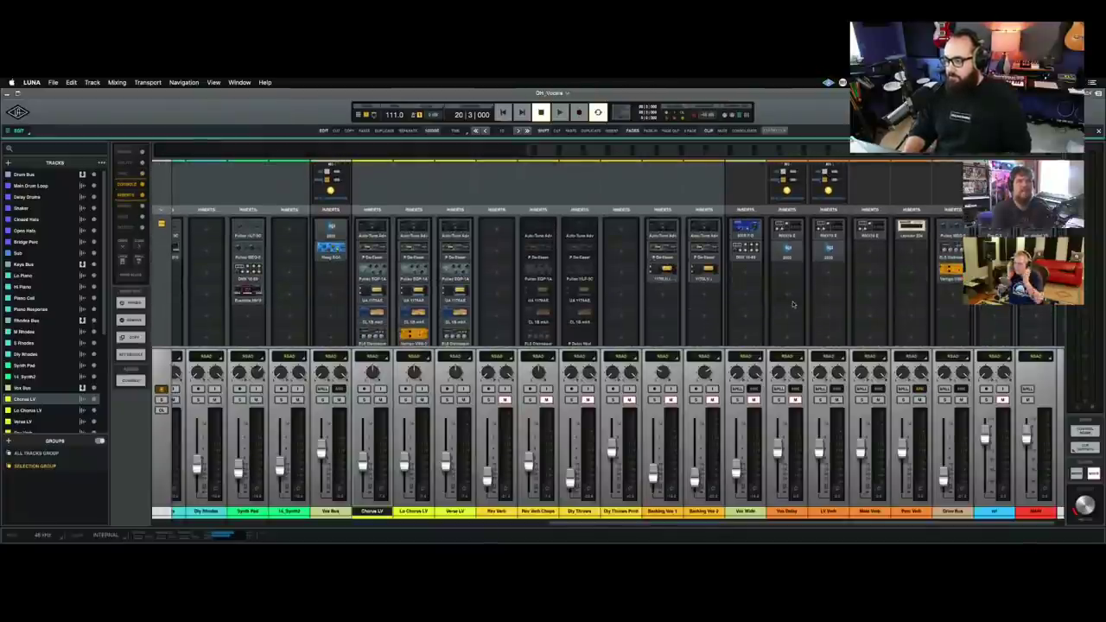
View the AMS RMX16 settings in Vox Delay's first insert, close the plug-in, and review the vocal effect channels' console compressors and inserts.
click(331, 248)
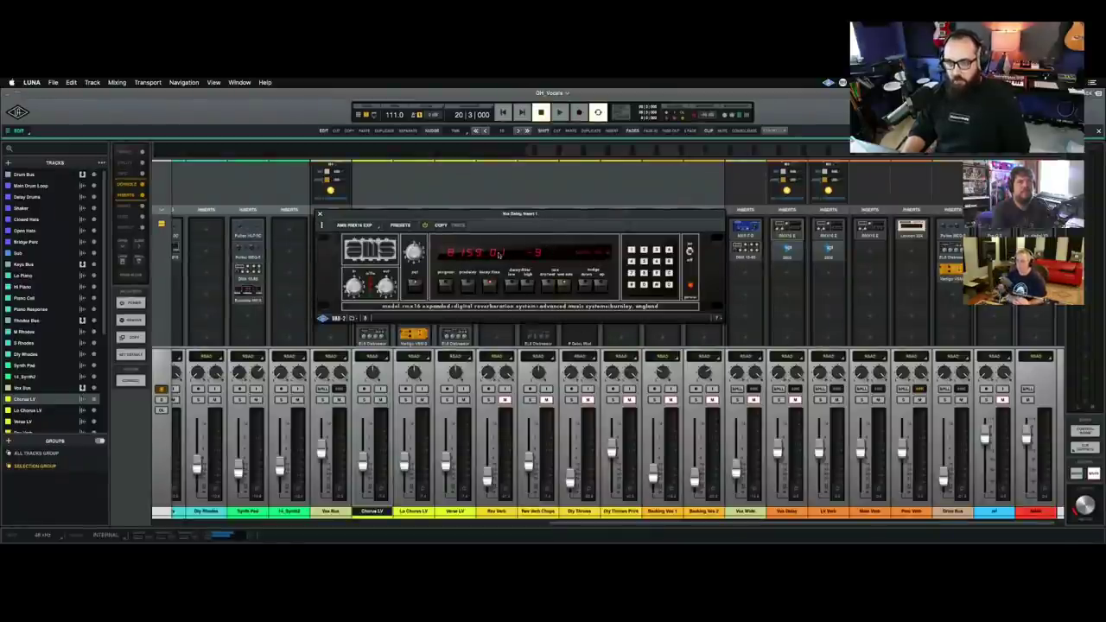
click(320, 215)
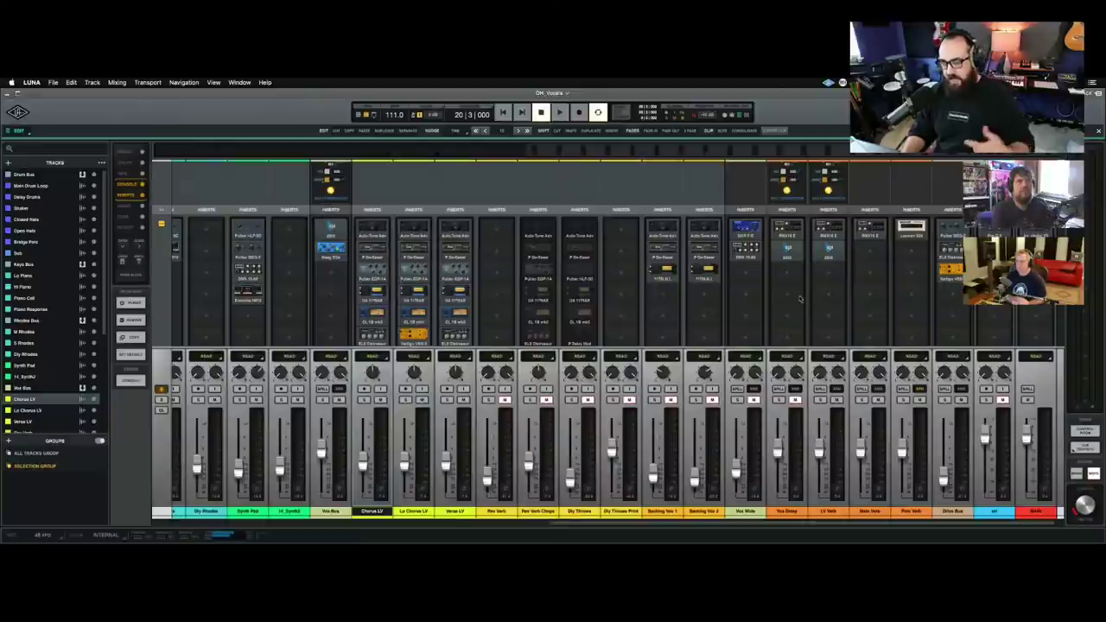
scroll(800, 300, up, 5)
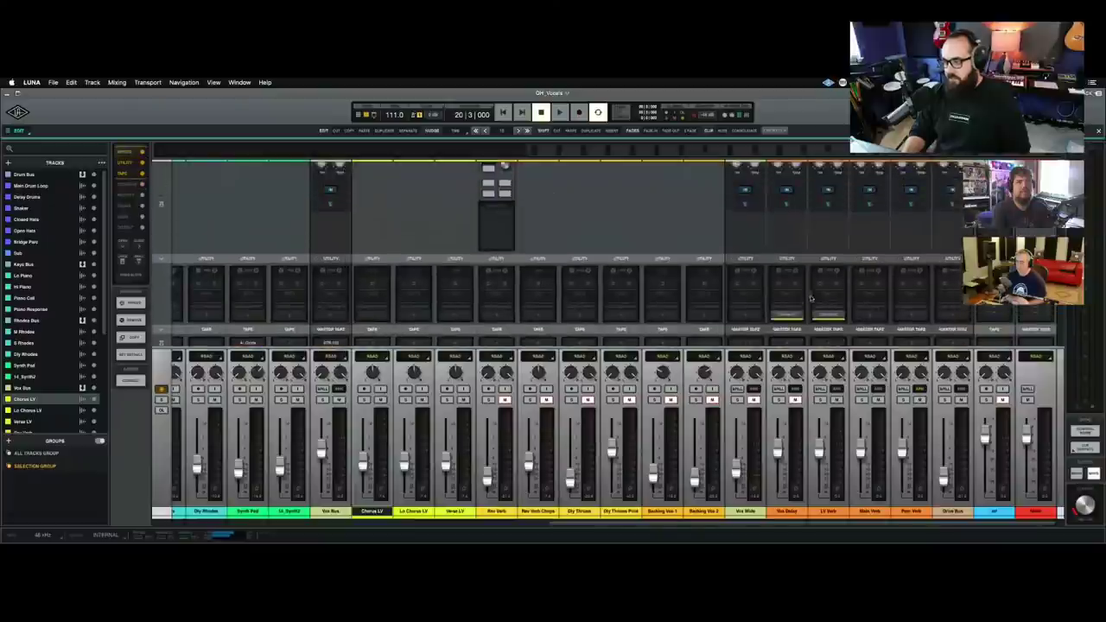
scroll(811, 300, down, 6)
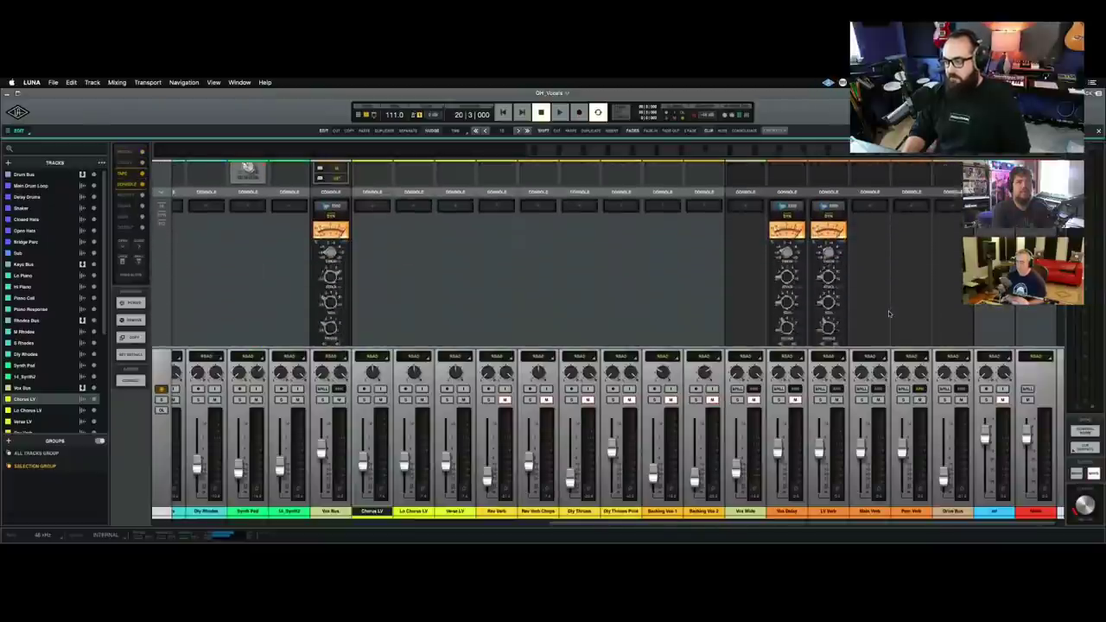
scroll(889, 314, down, 4)
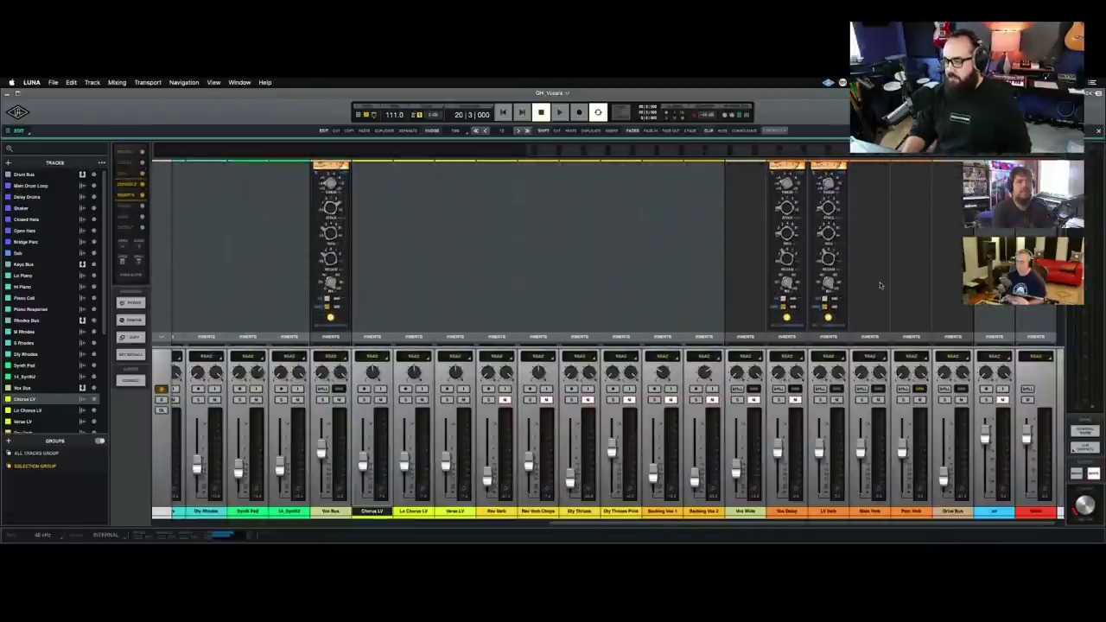
scroll(880, 282, down, 4)
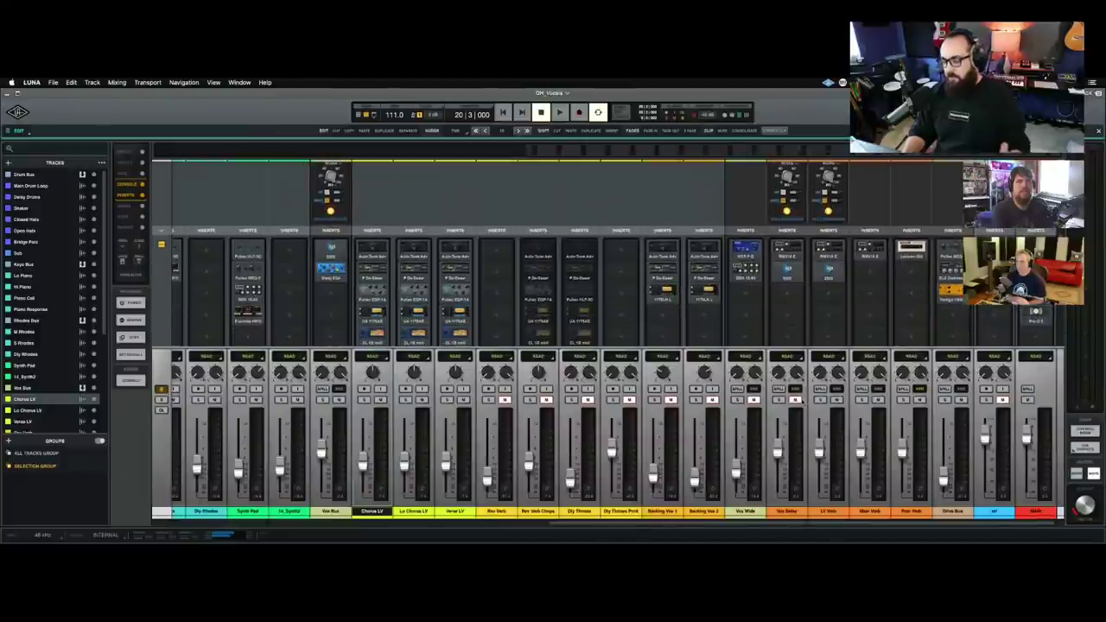
scroll(446, 225, down, 3)
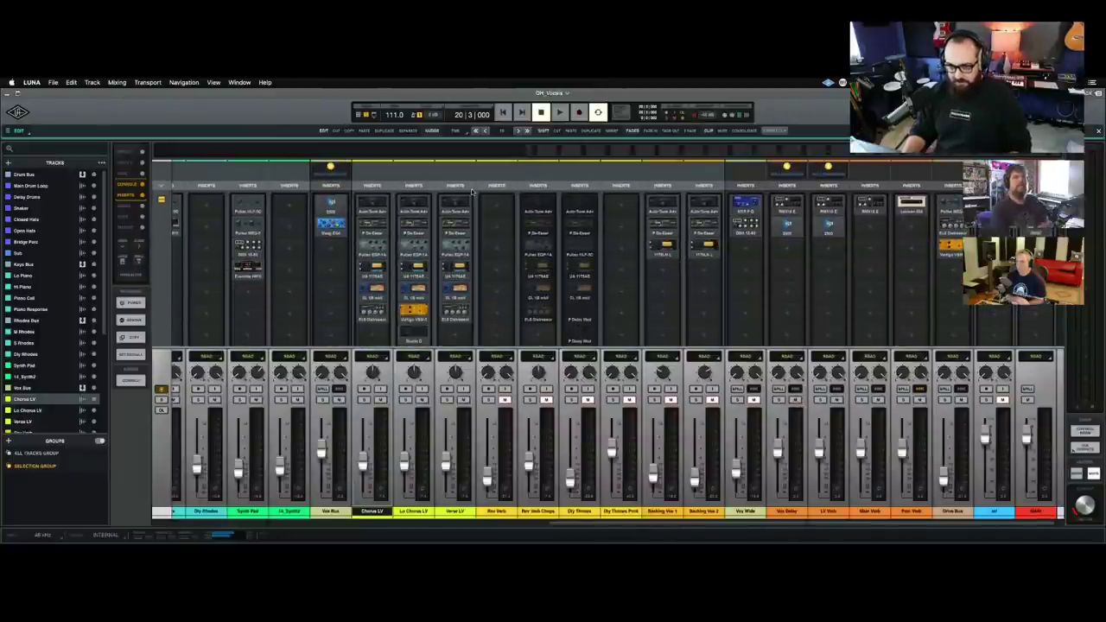
Play the chorus section with the vocal inserts in view, stop playback, and check the vocal clips in the timeline before returning to the mixer.
key(space)
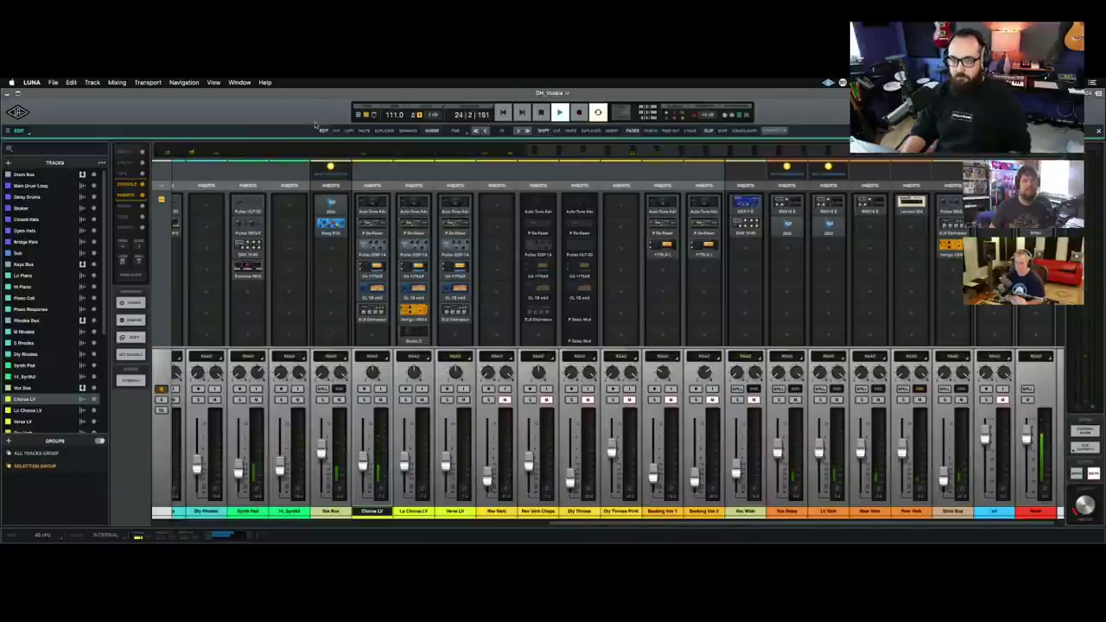
key(space)
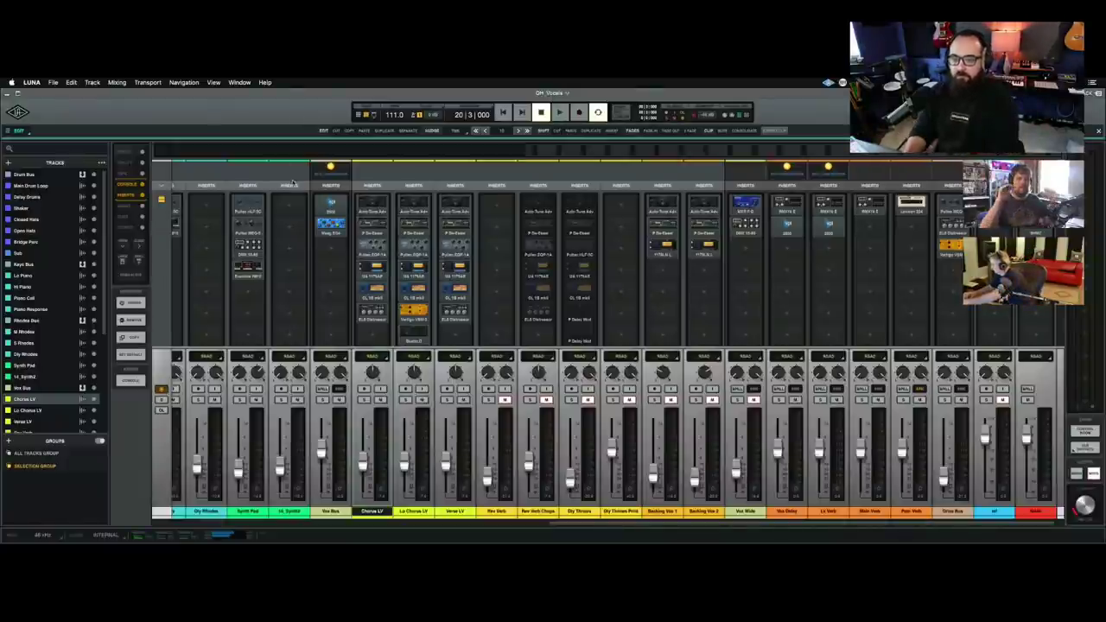
scroll(310, 252, down, 1)
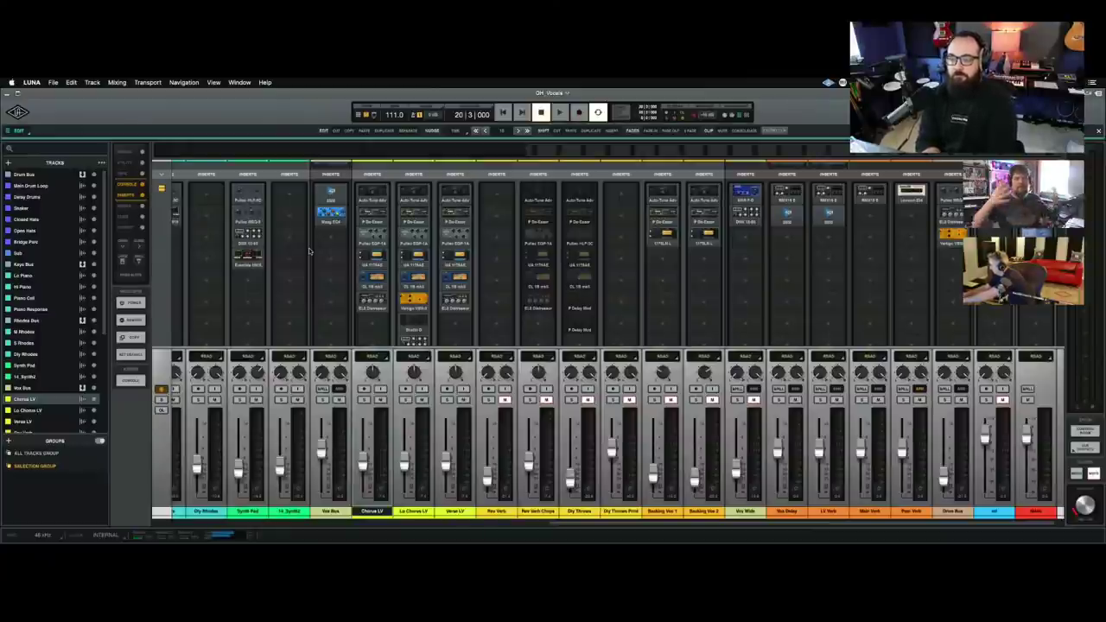
key(super+equal)
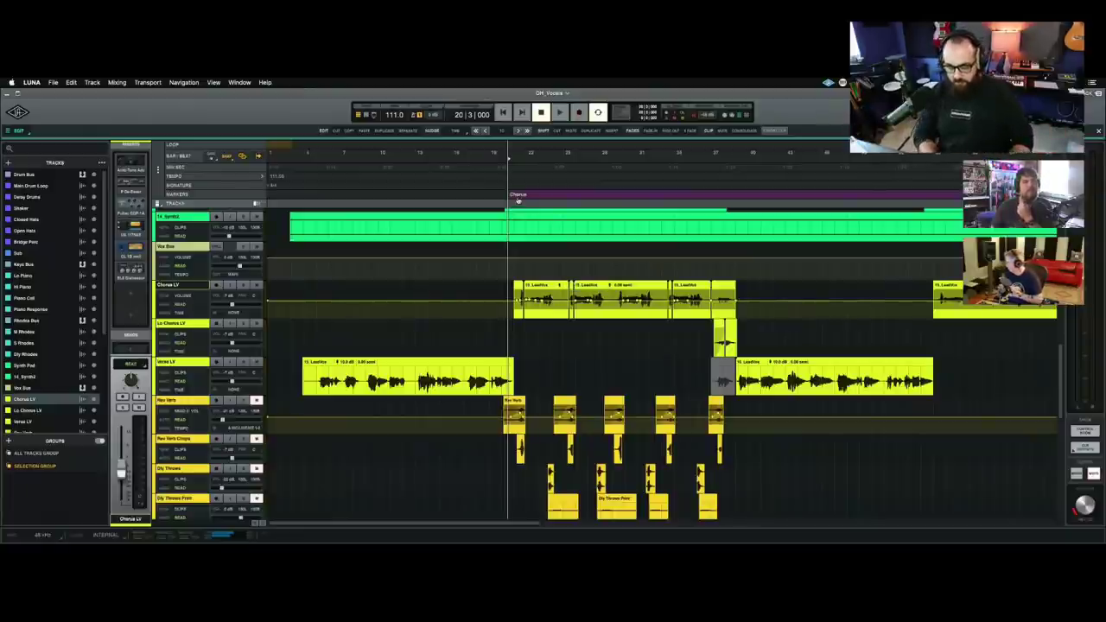
key(super+equal)
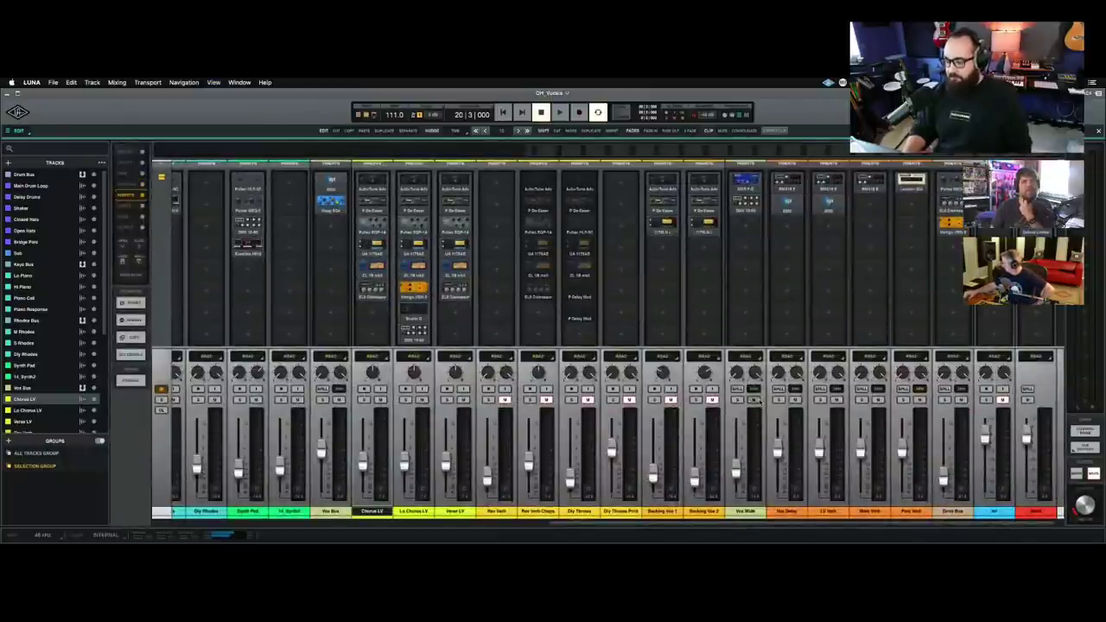
Open the AMS DMX 15-80 S in Vox Wide's second insert, review its delay and pitch-shift settings, and close it.
click(745, 208)
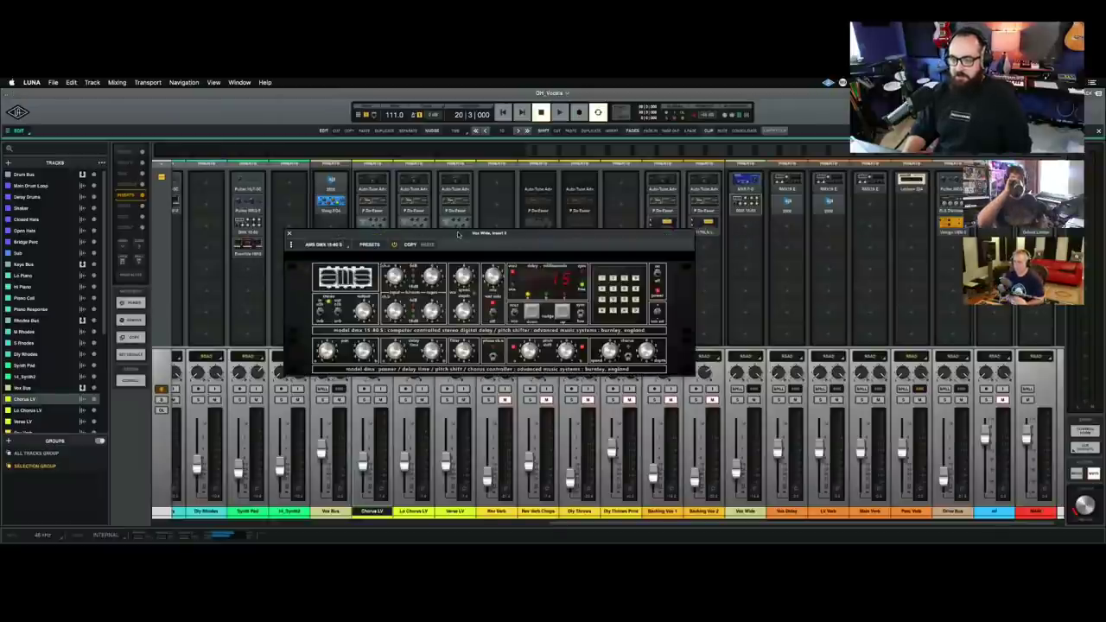
drag(458, 233, 513, 226)
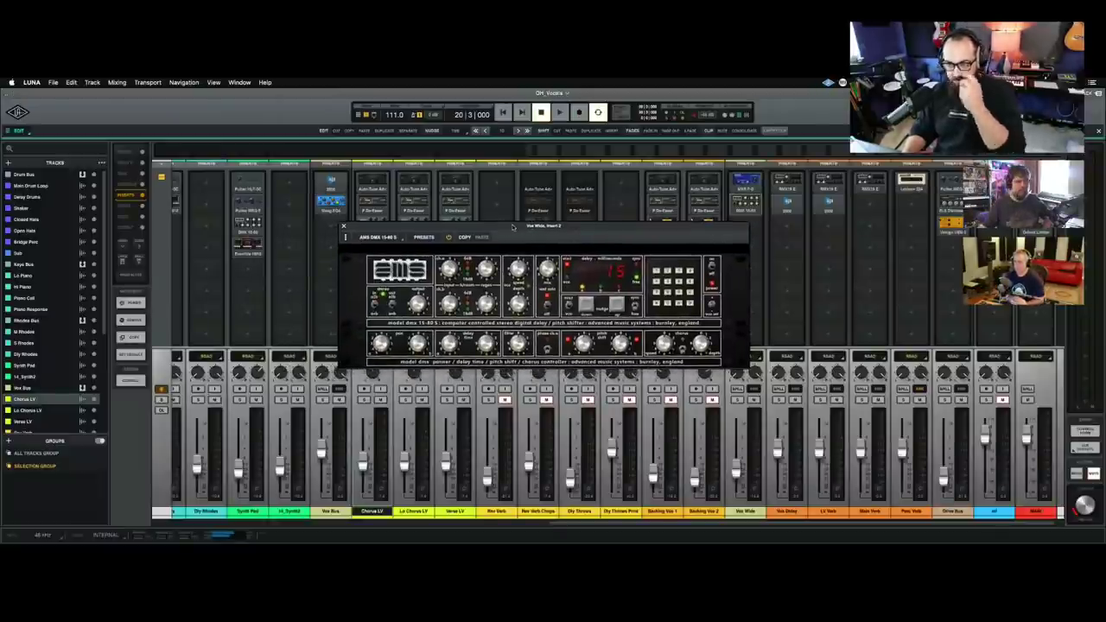
drag(513, 226, 513, 229)
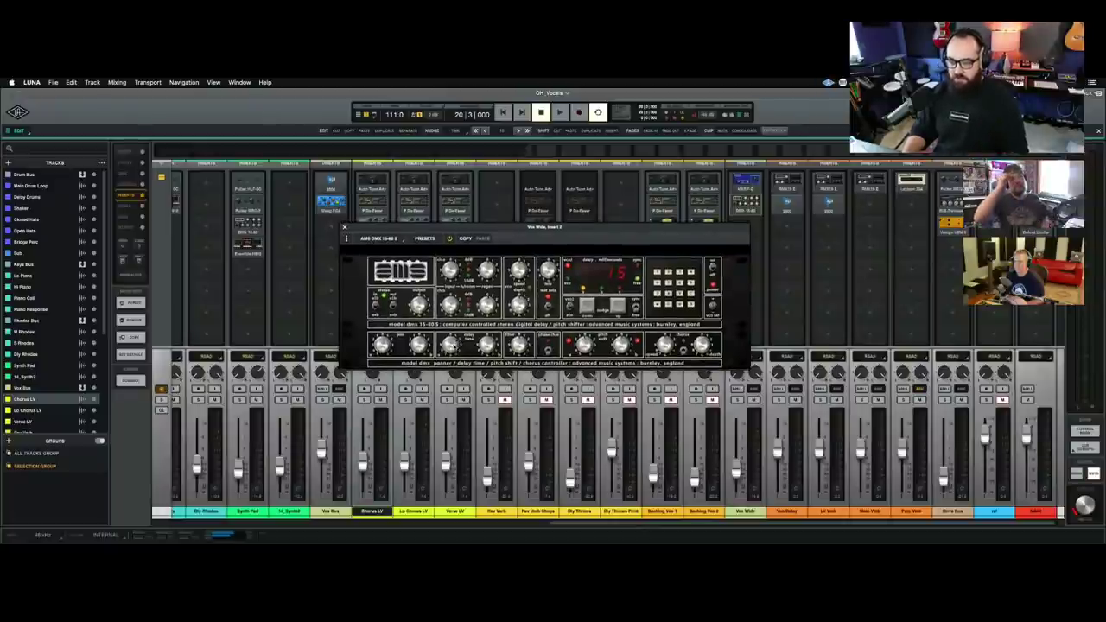
drag(487, 304, 487, 294)
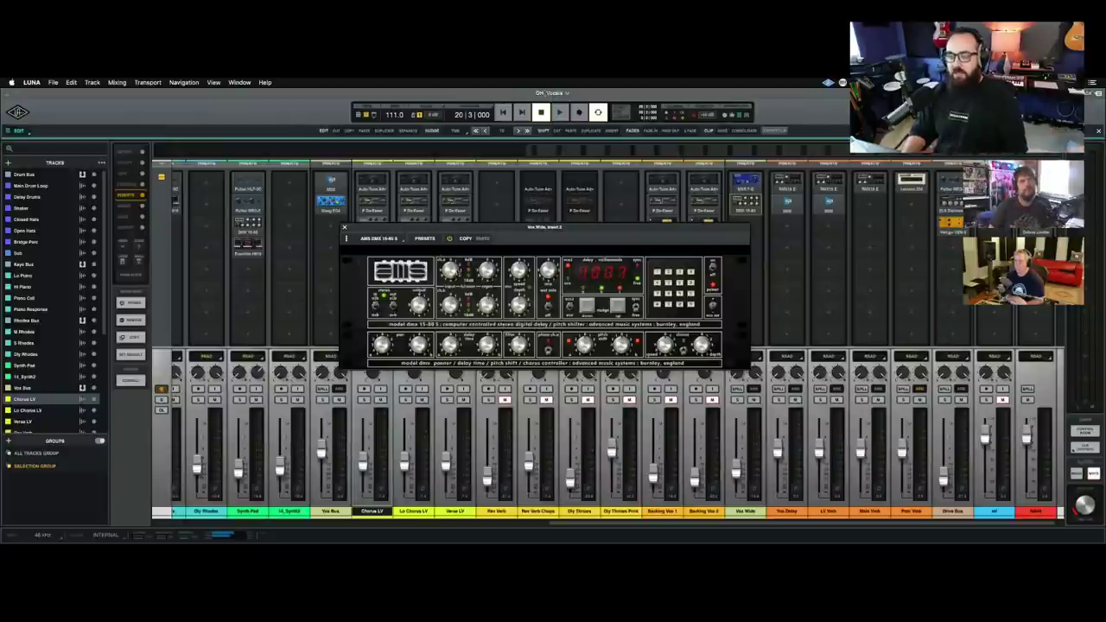
click(345, 228)
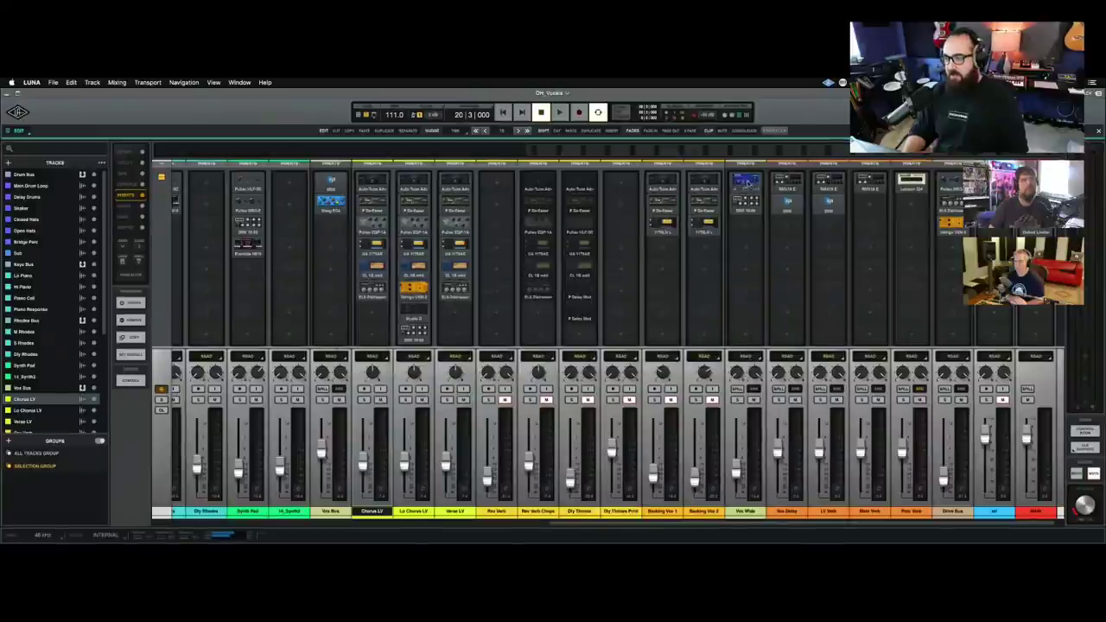
View the MXR Flanger/Doubler settings in Vox Wide's first insert, close the plug-in, and look over the channel inserts.
click(745, 184)
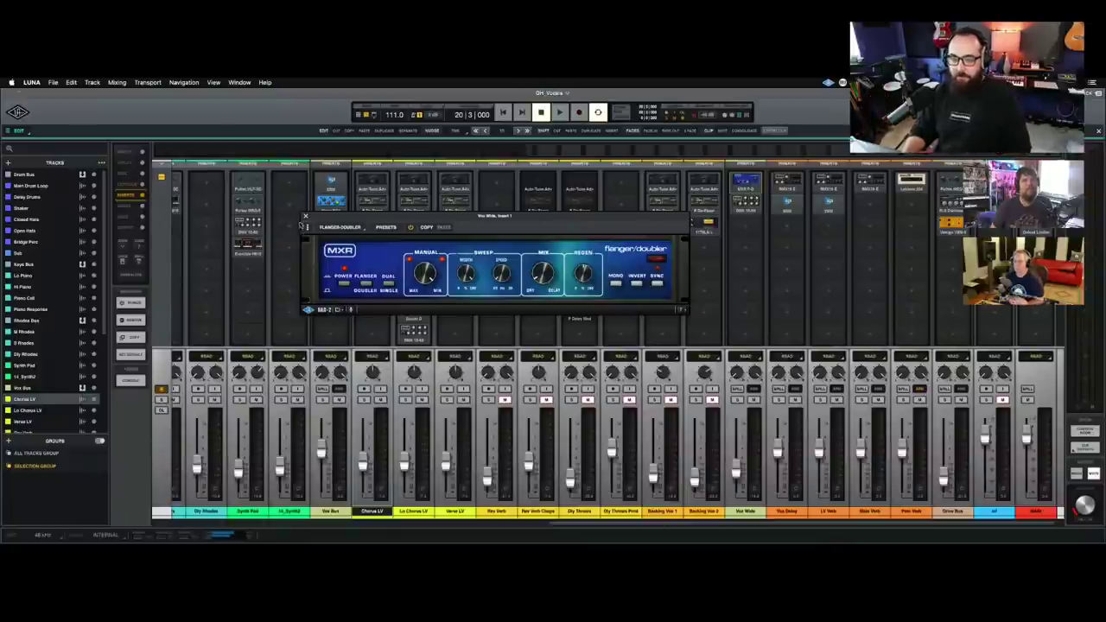
click(305, 217)
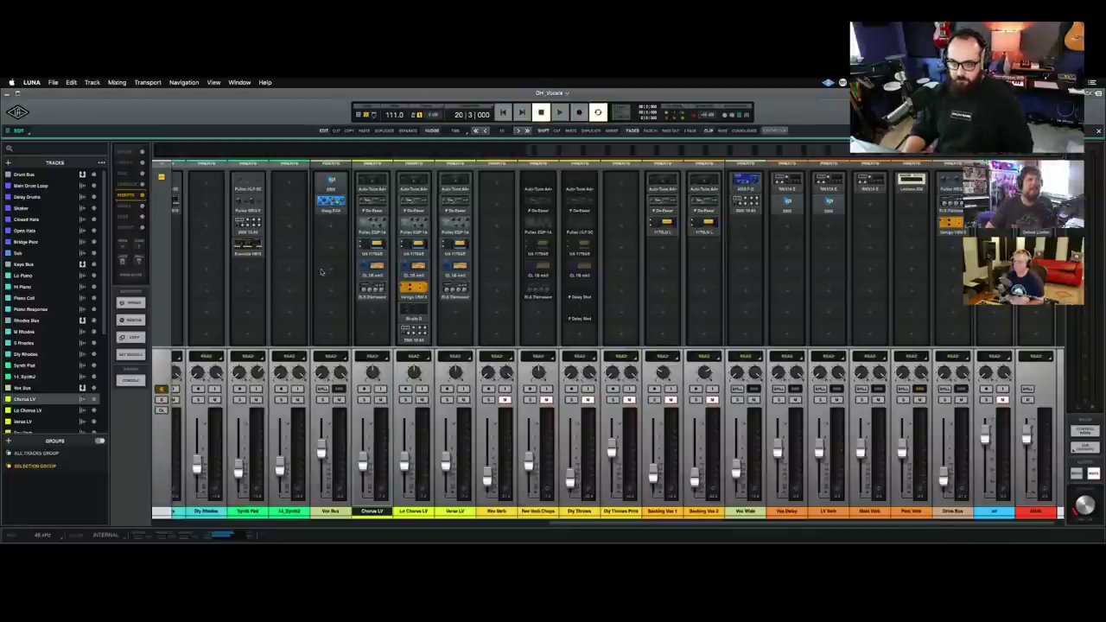
scroll(321, 272, down, 1)
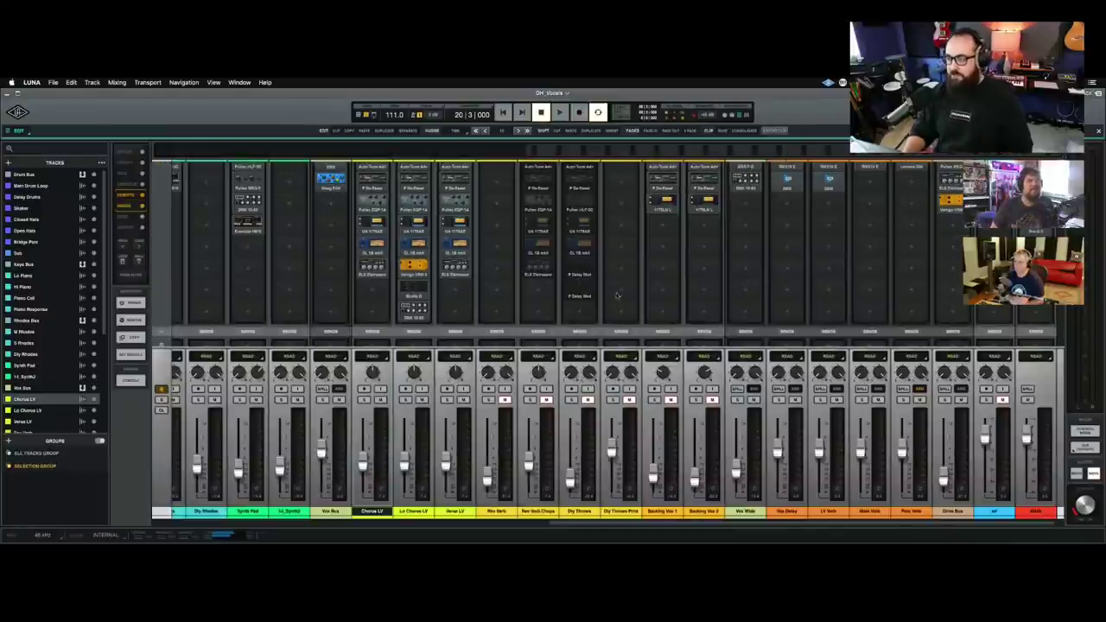
scroll(635, 292, up, 1)
scroll(754, 279, up, 1)
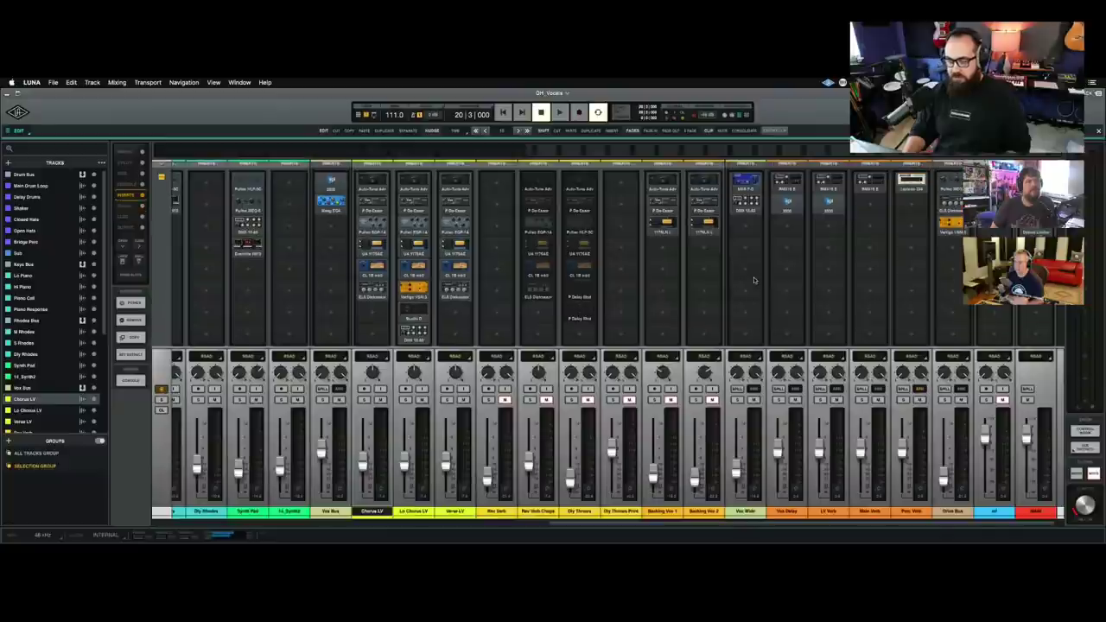
Play the chorus section twice to audition the Vox Wide effect on the lead vocal, stopping playback after each pass.
key(space)
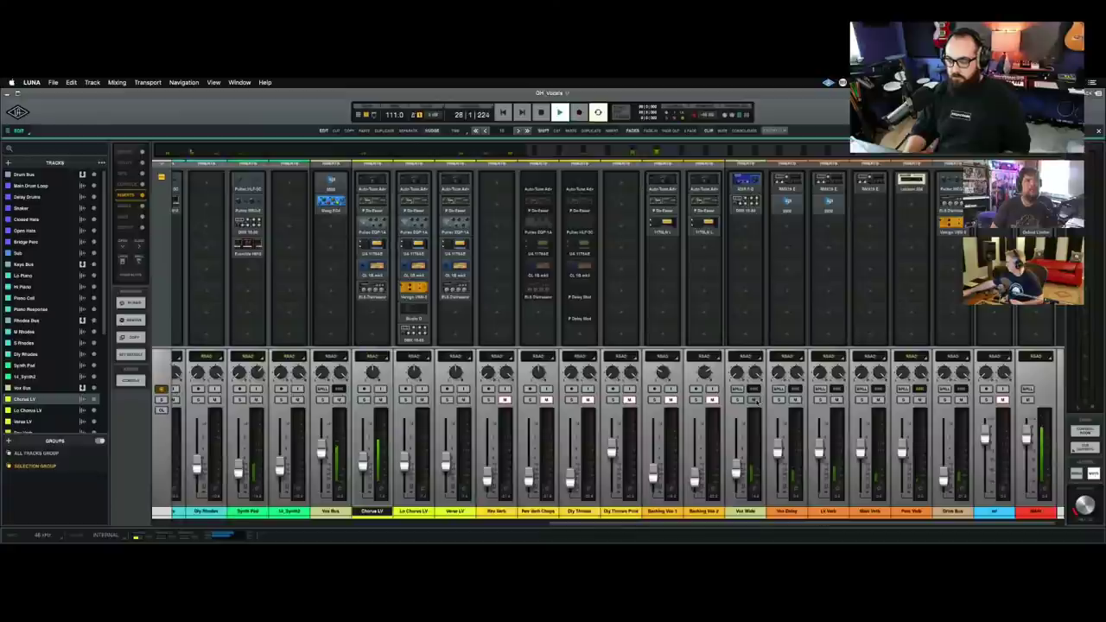
key(space)
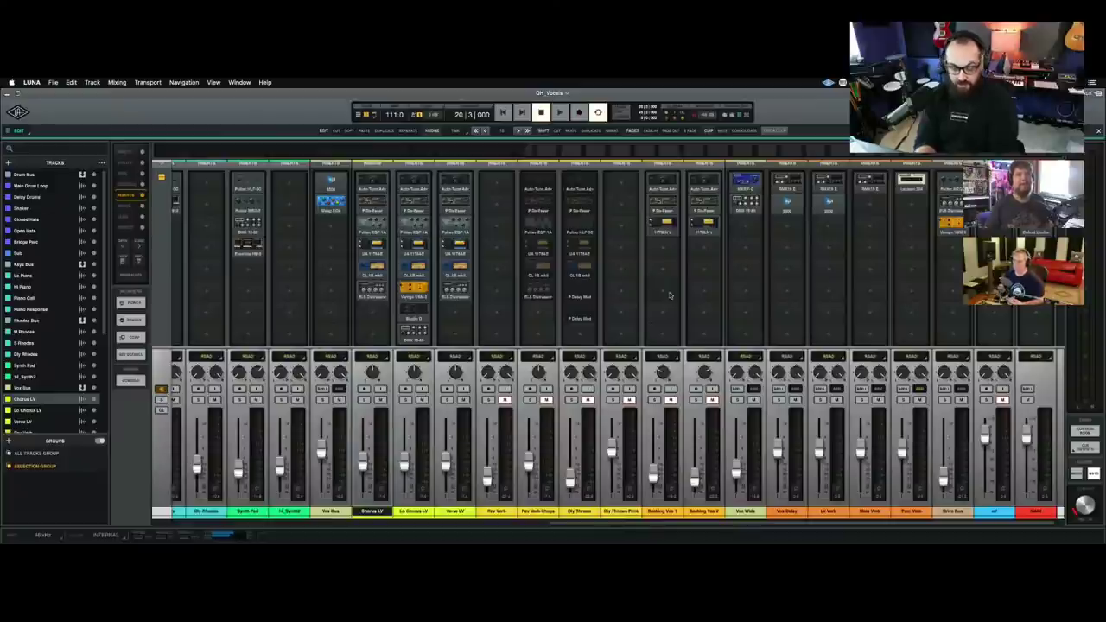
key(space)
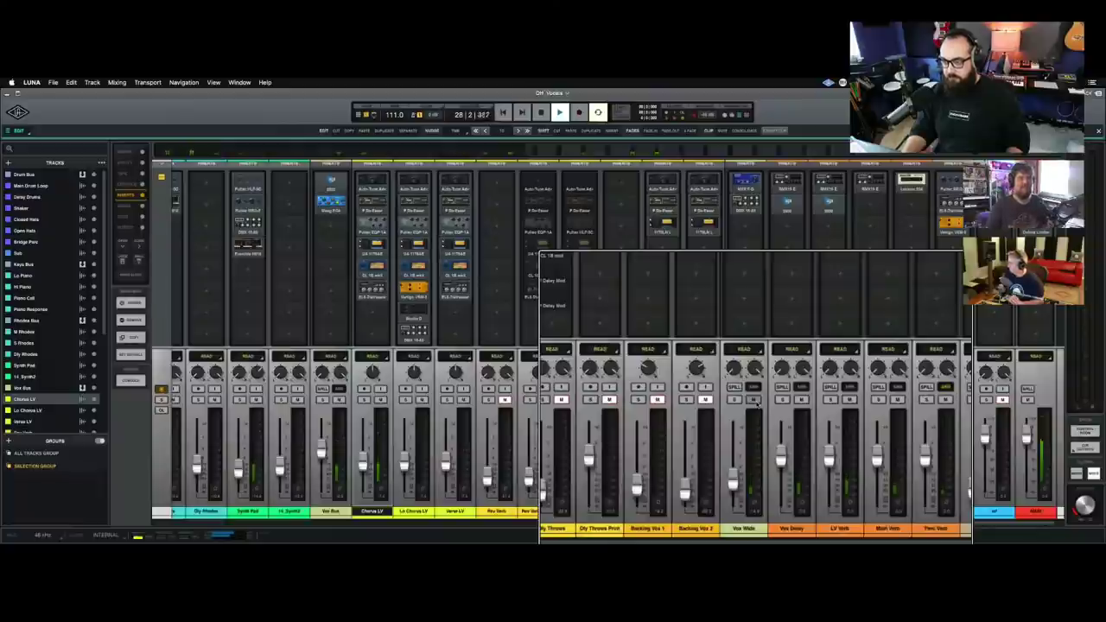
key(space)
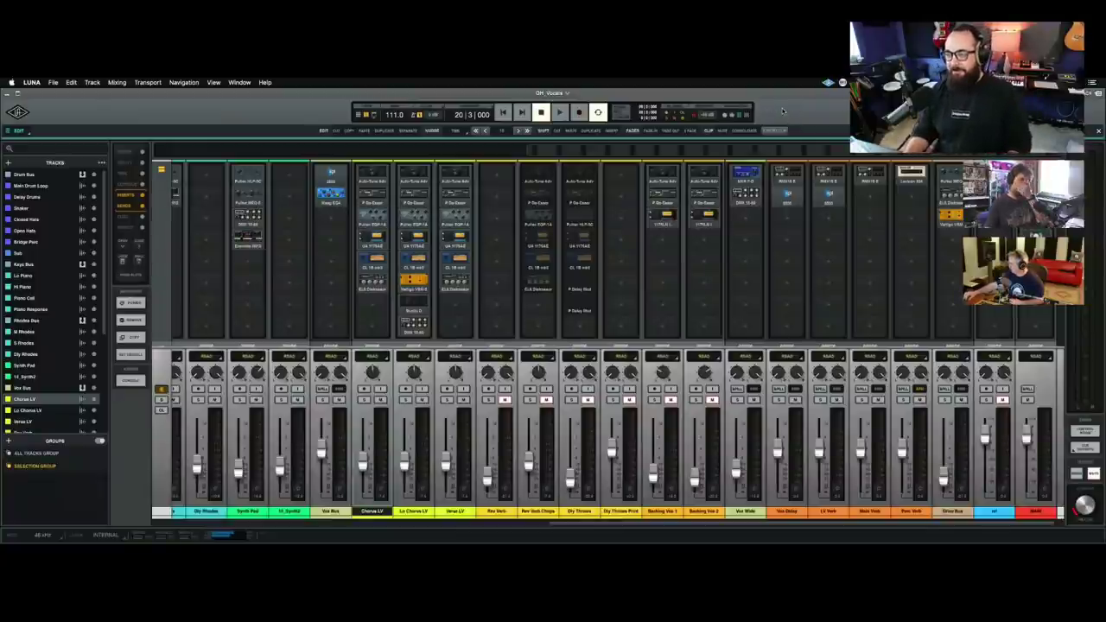
Examine the sends from the vocal channels to the LV Verb, Vox Wide and Vox Delay effect channels.
scroll(764, 276, up, 4)
scroll(763, 270, down, 5)
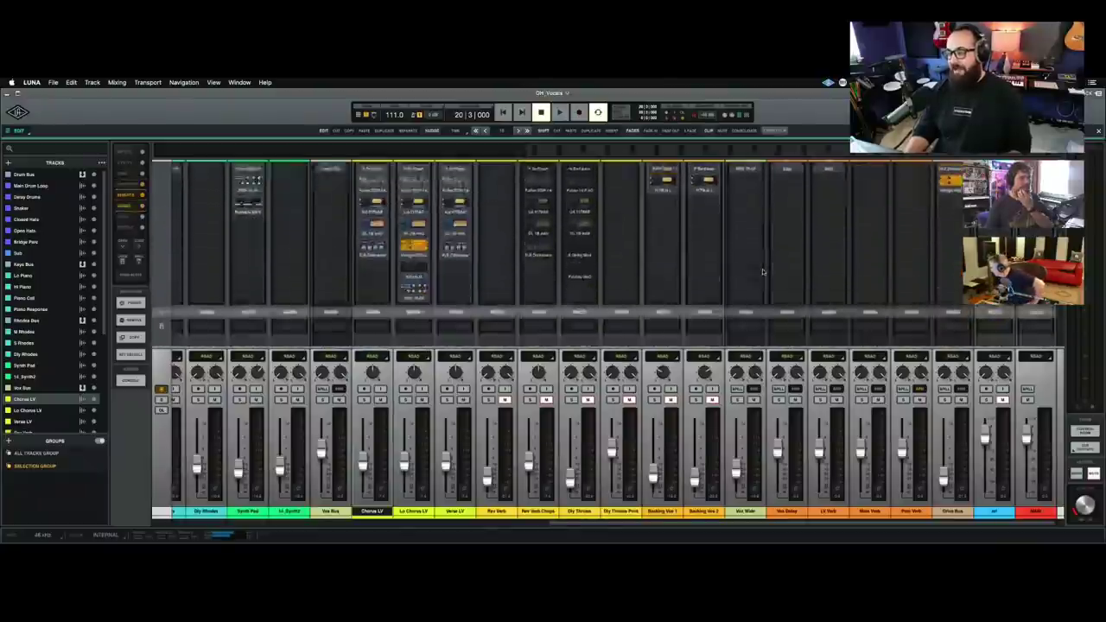
scroll(763, 272, down, 5)
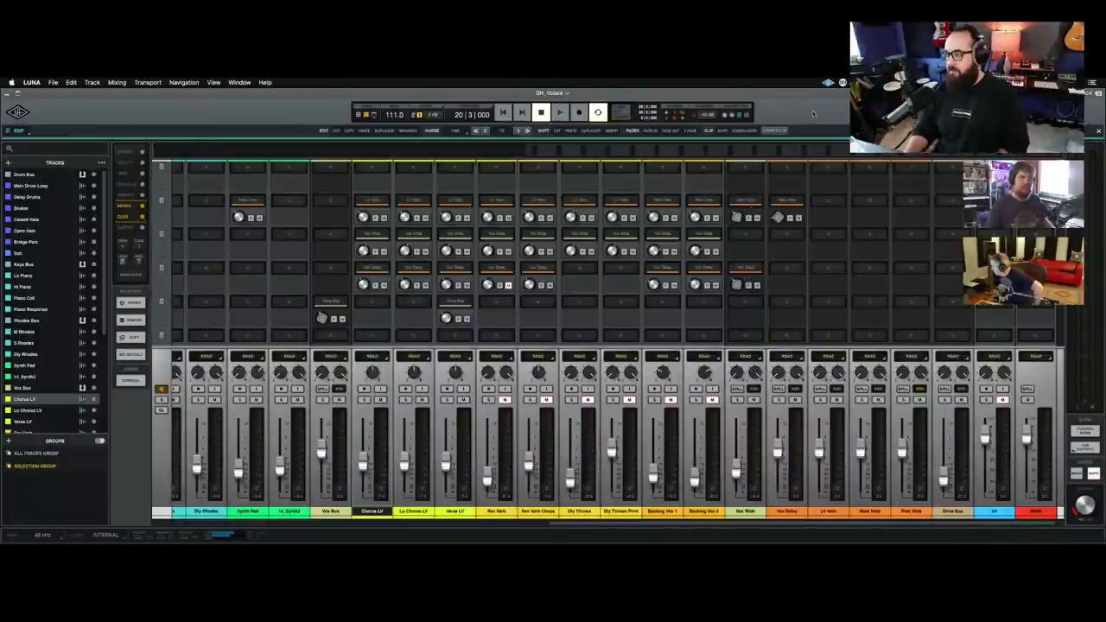
scroll(826, 273, up, 3)
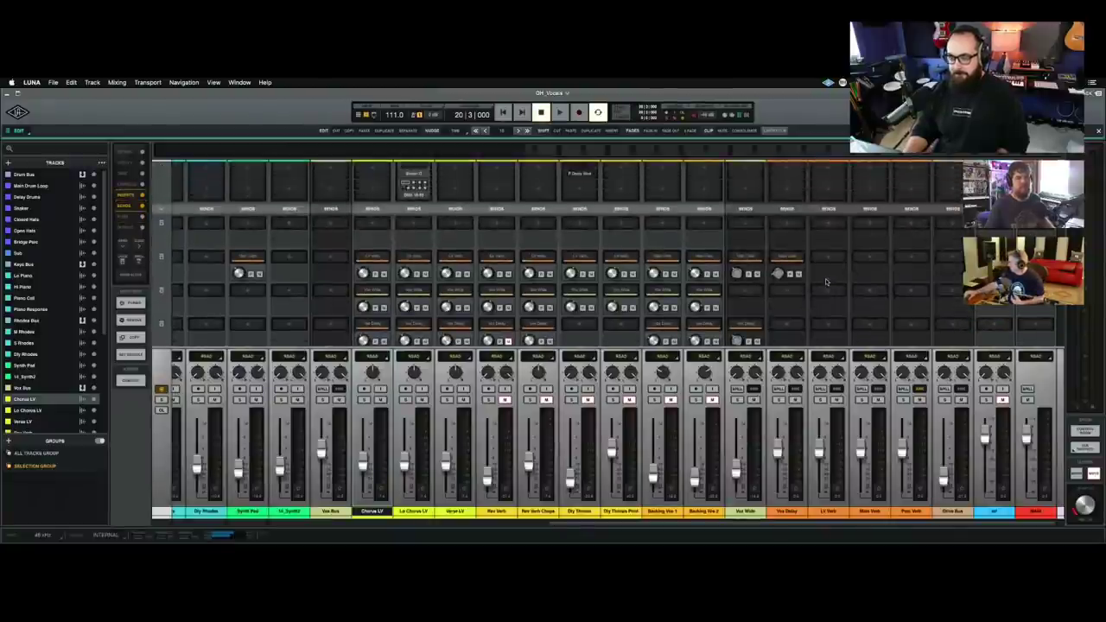
Bring the insert plug-ins of the vocal tracks into view in the mixer.
scroll(826, 282, up, 5)
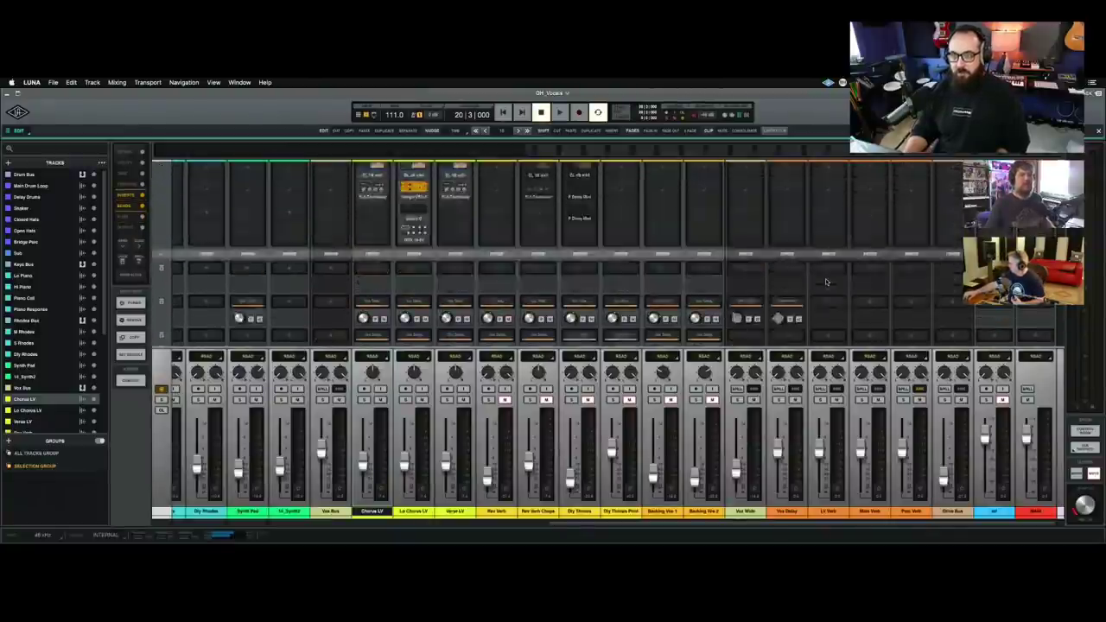
scroll(825, 282, up, 5)
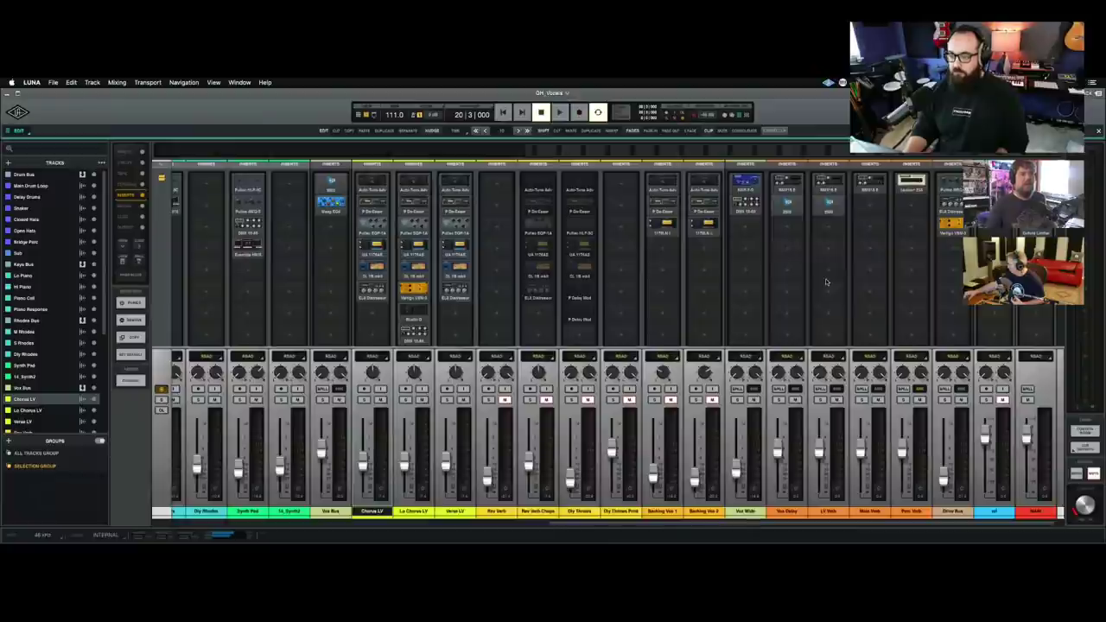
scroll(826, 282, up, 2)
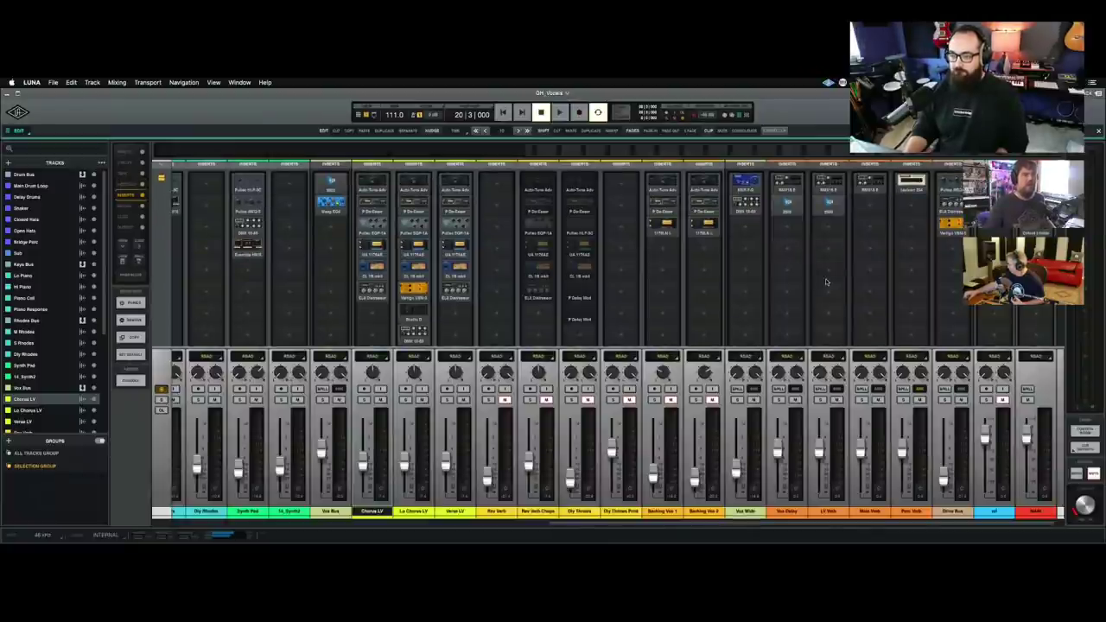
scroll(825, 282, up, 2)
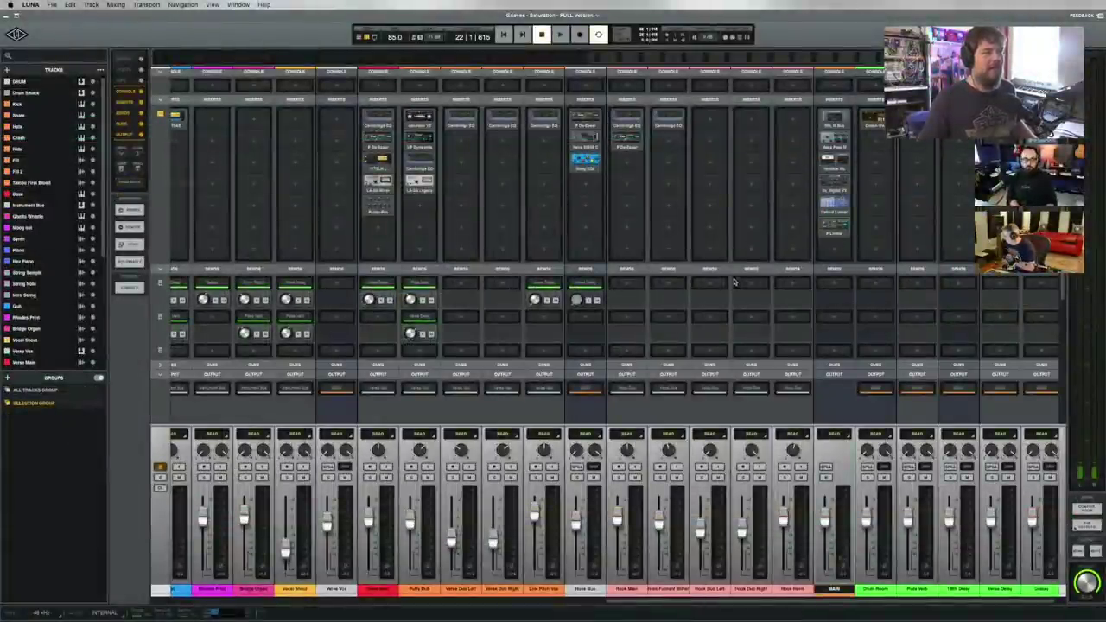
Browse the downloadable LUNA Sessions in Discover for "Saturation" by Grieves, and return to the open session's mixer.
scroll(734, 282, up, 3)
scroll(741, 302, up, 3)
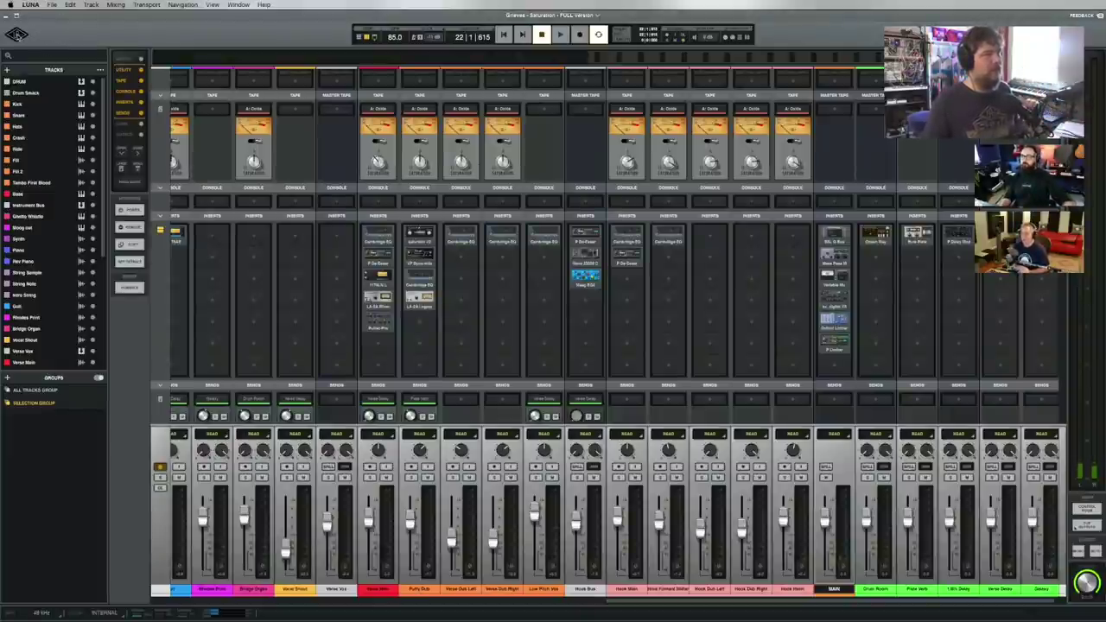
click(17, 35)
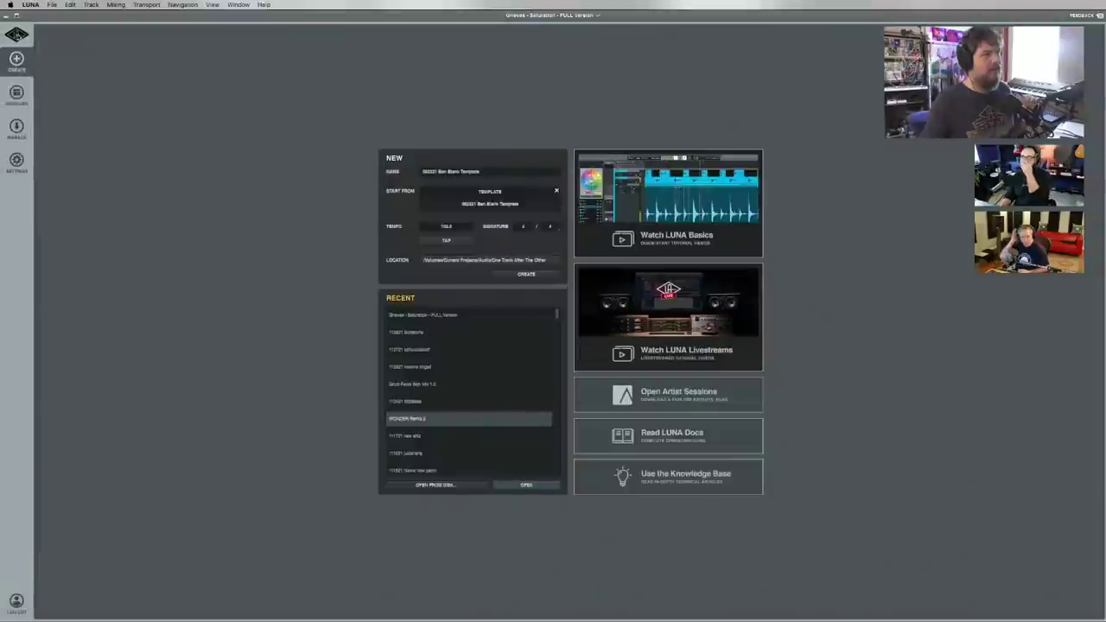
click(17, 92)
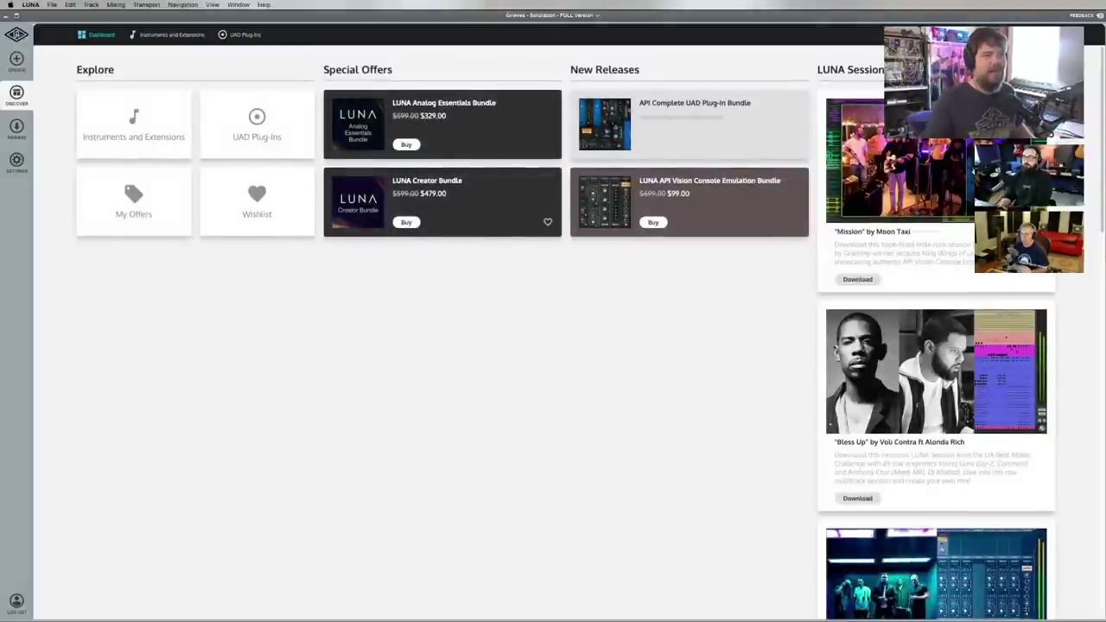
scroll(960, 216, down, 5)
scroll(959, 227, down, 12)
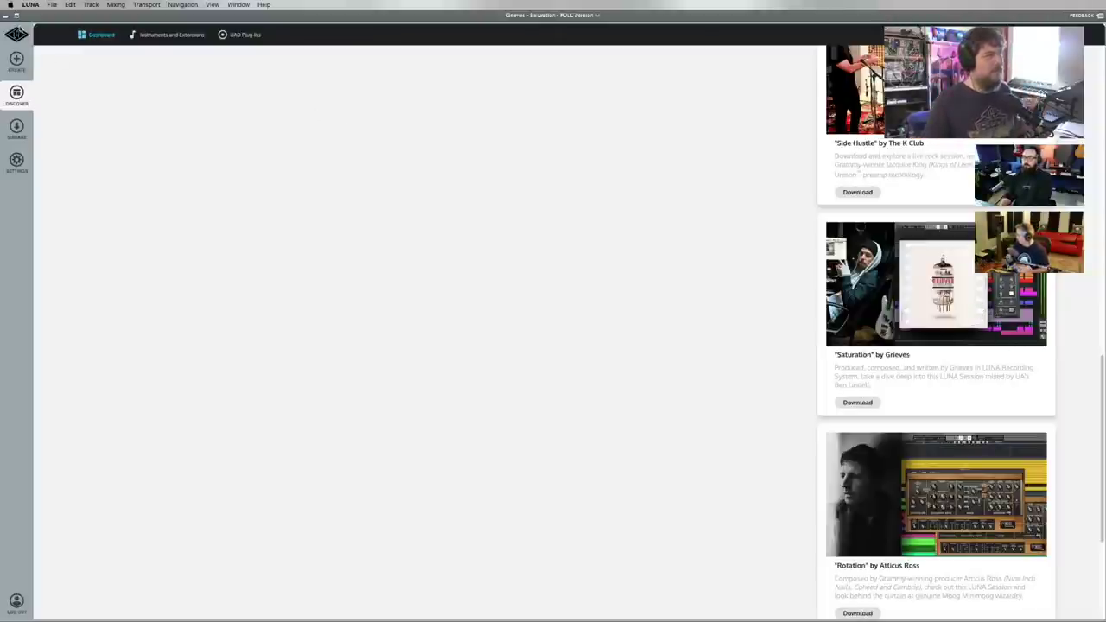
click(16, 34)
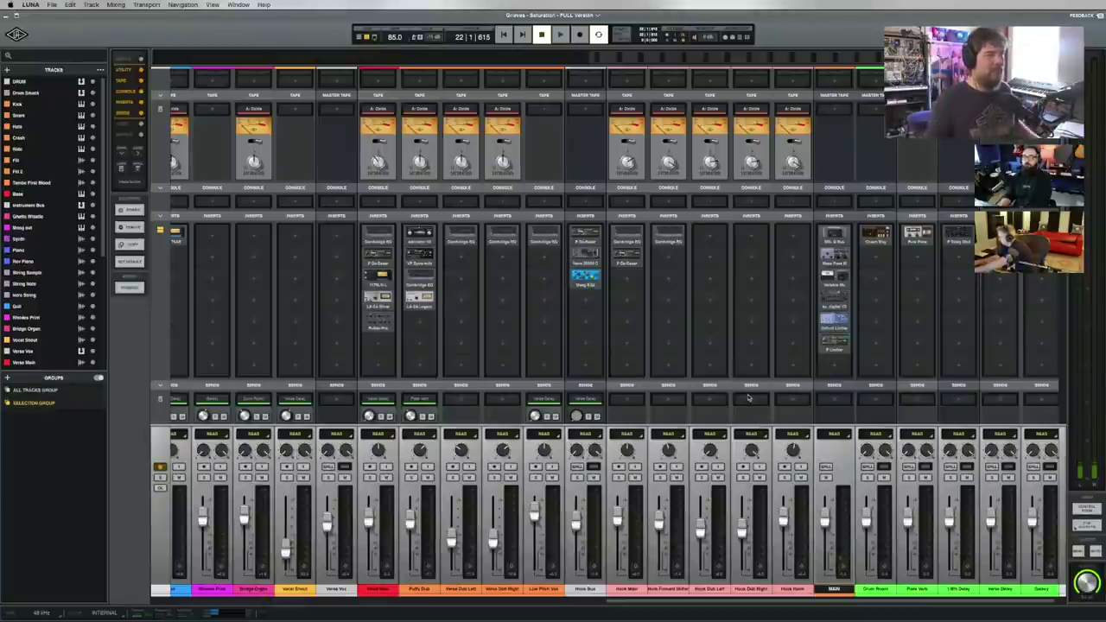
Place the playhead at the start of the first Verse Main clip in the timeline and return to the mixer.
scroll(667, 370, up, 1)
scroll(668, 370, up, 3)
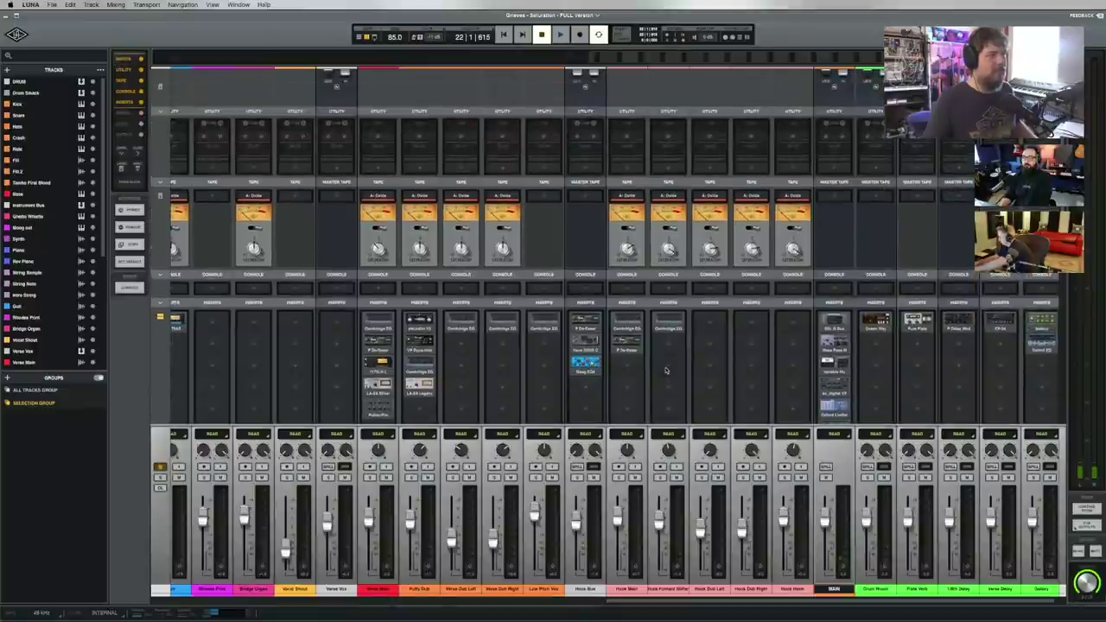
scroll(647, 363, down, 3)
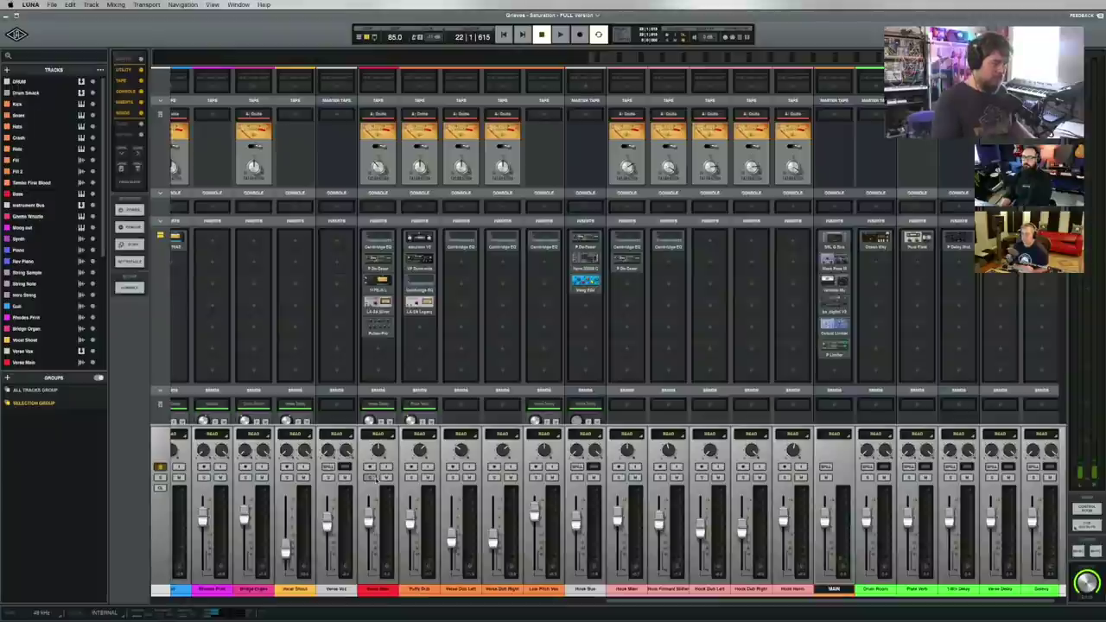
key(super+equal)
click(324, 404)
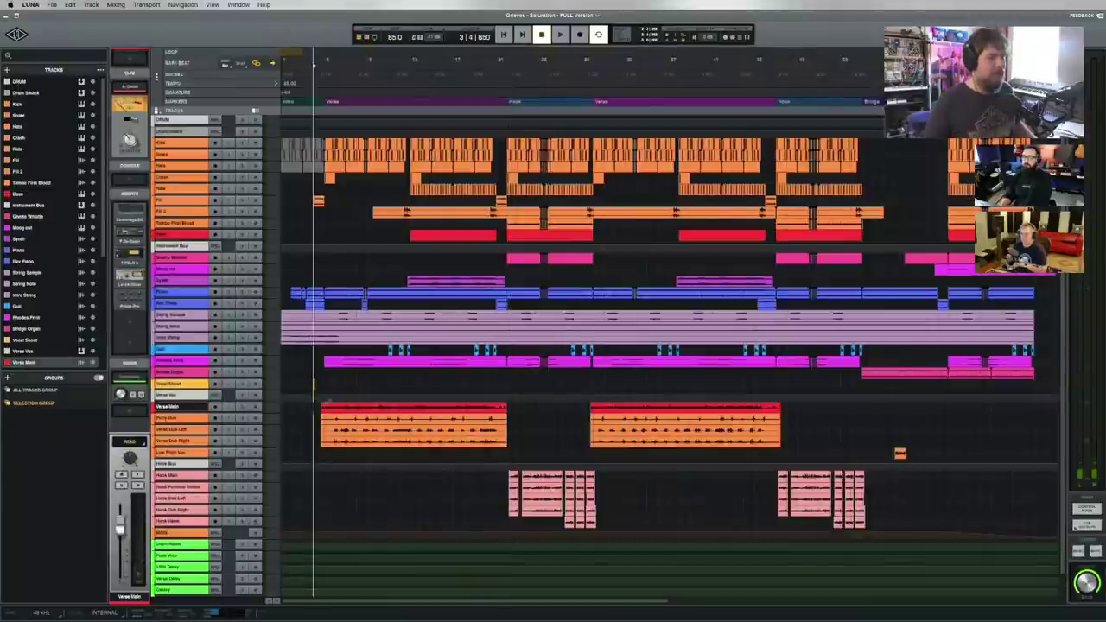
key(super+equal)
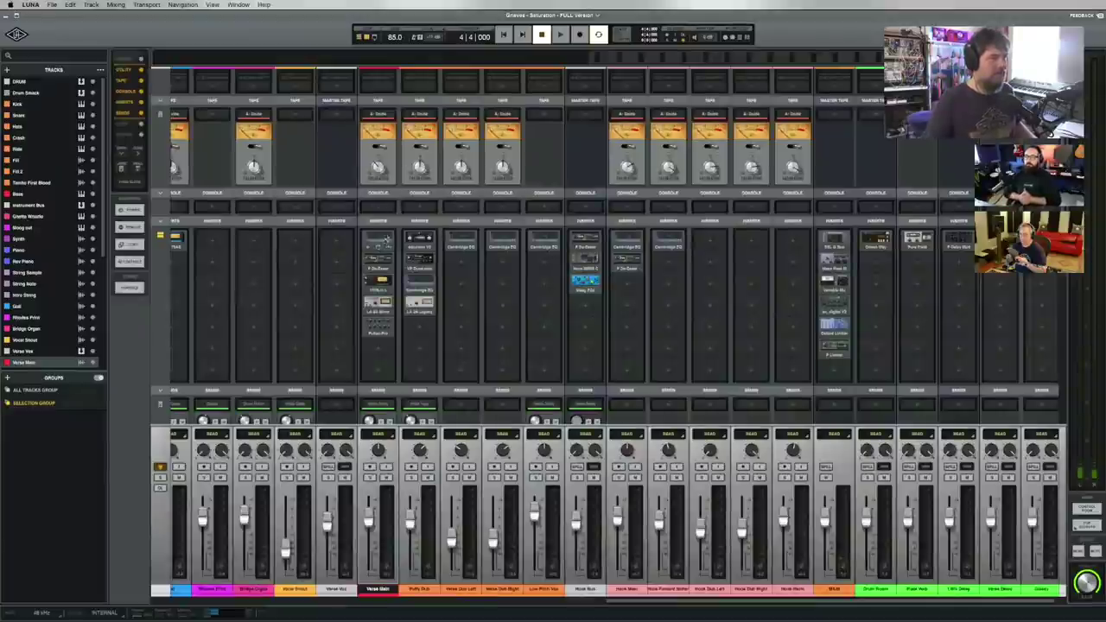
Inspect the Cambridge EQ and Precision De-Esser inserts on the Verse Main track, closing each plug-in window.
click(384, 240)
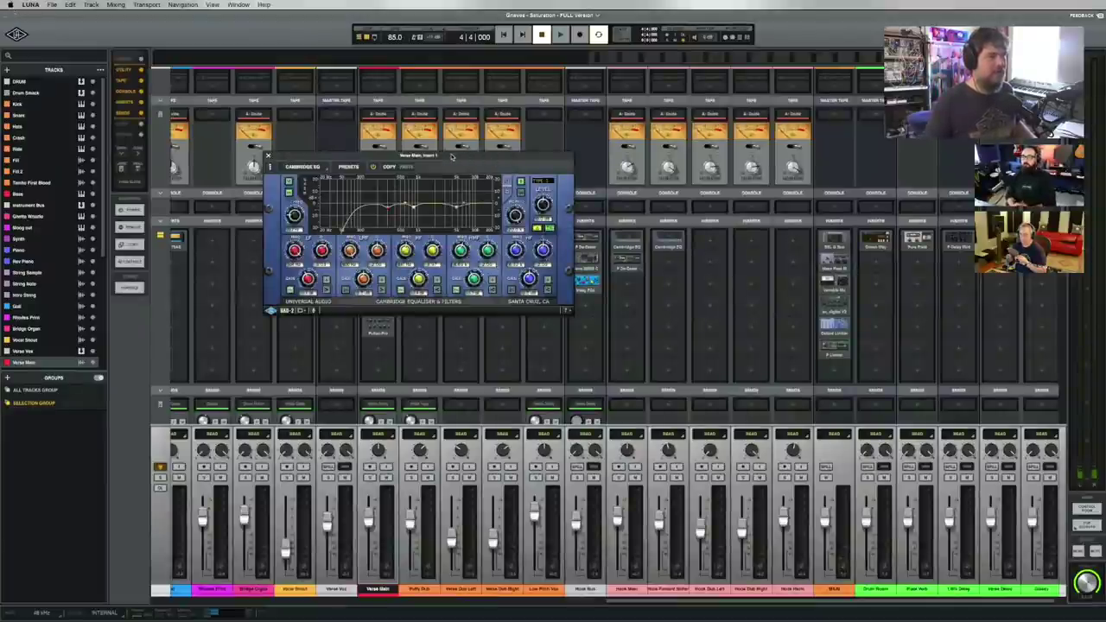
drag(453, 158, 469, 157)
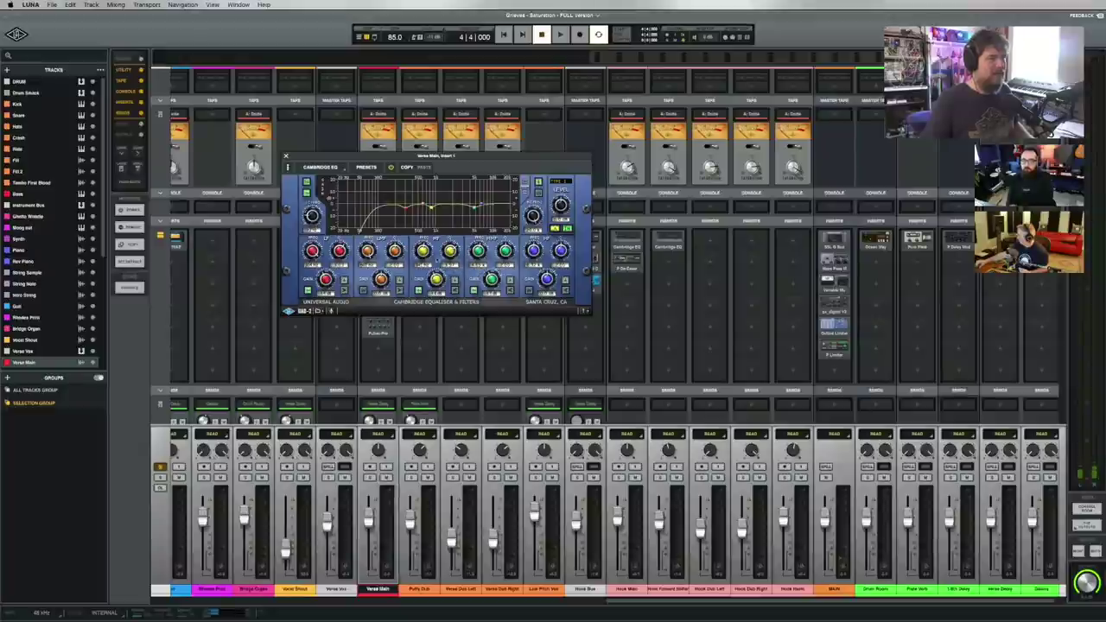
click(285, 157)
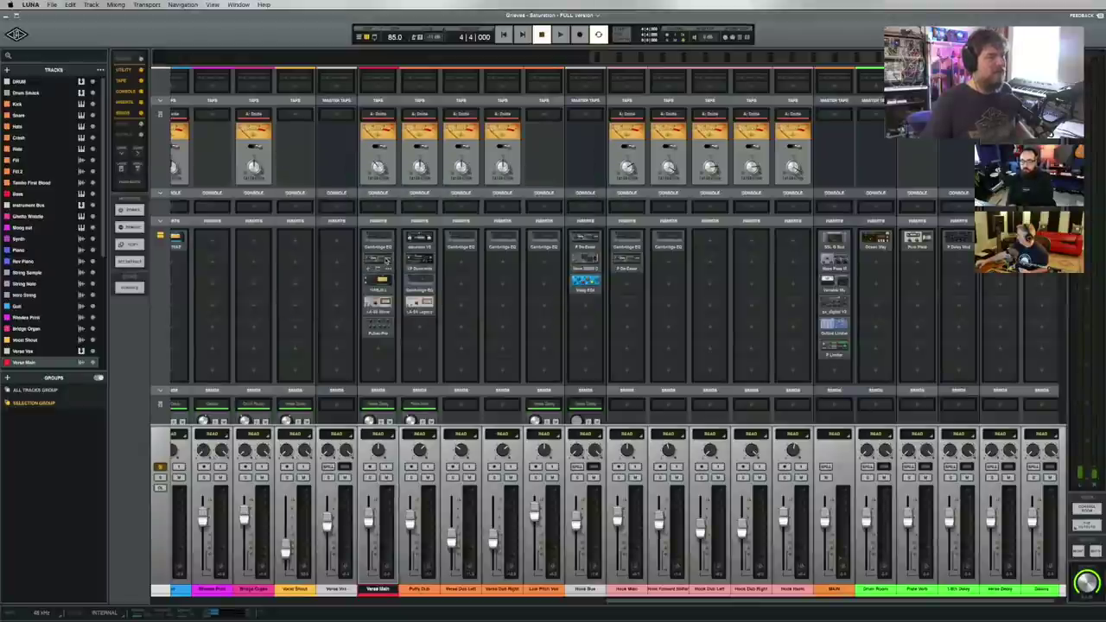
click(386, 261)
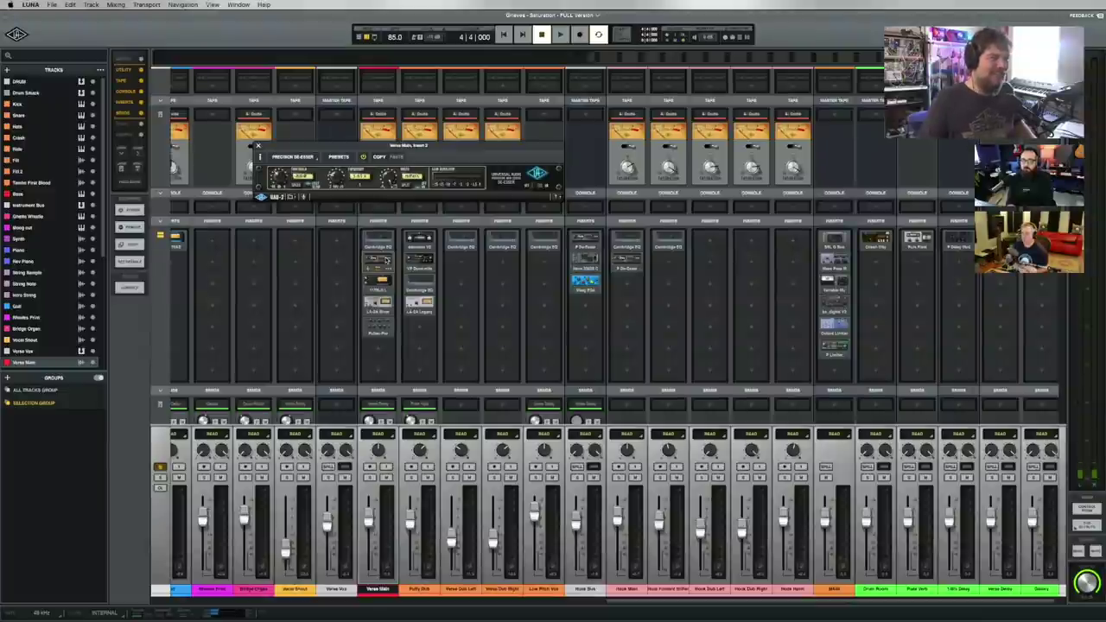
click(386, 261)
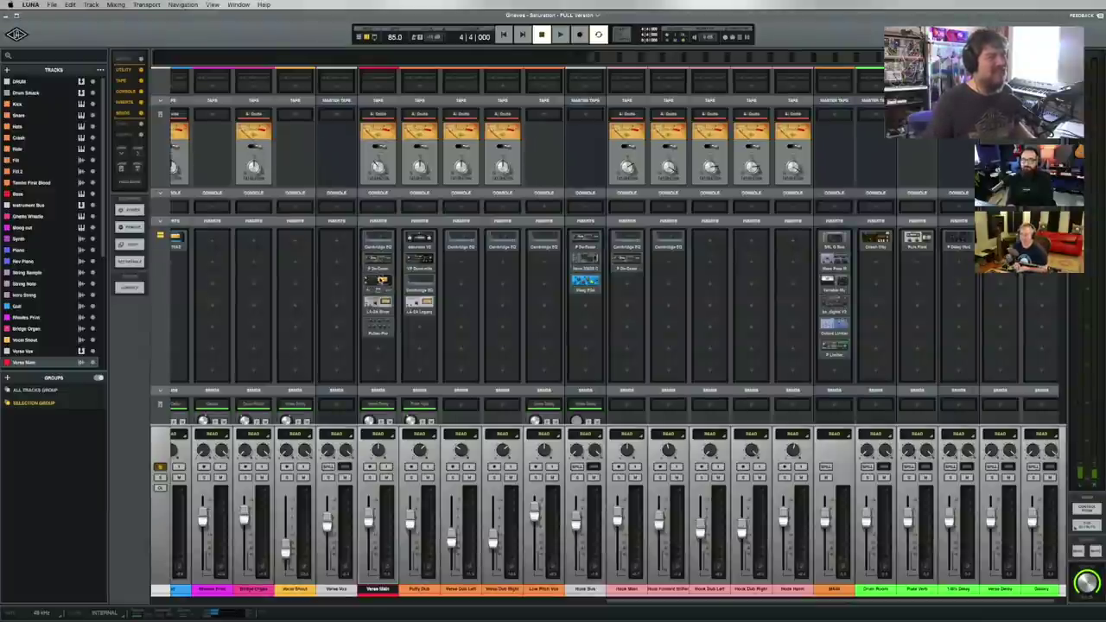
Inspect the UA 1176LN Legacy, Teletronix LA-2A and Pultec-Pro Legacy inserts on Verse Main, and close their windows.
click(378, 285)
click(380, 304)
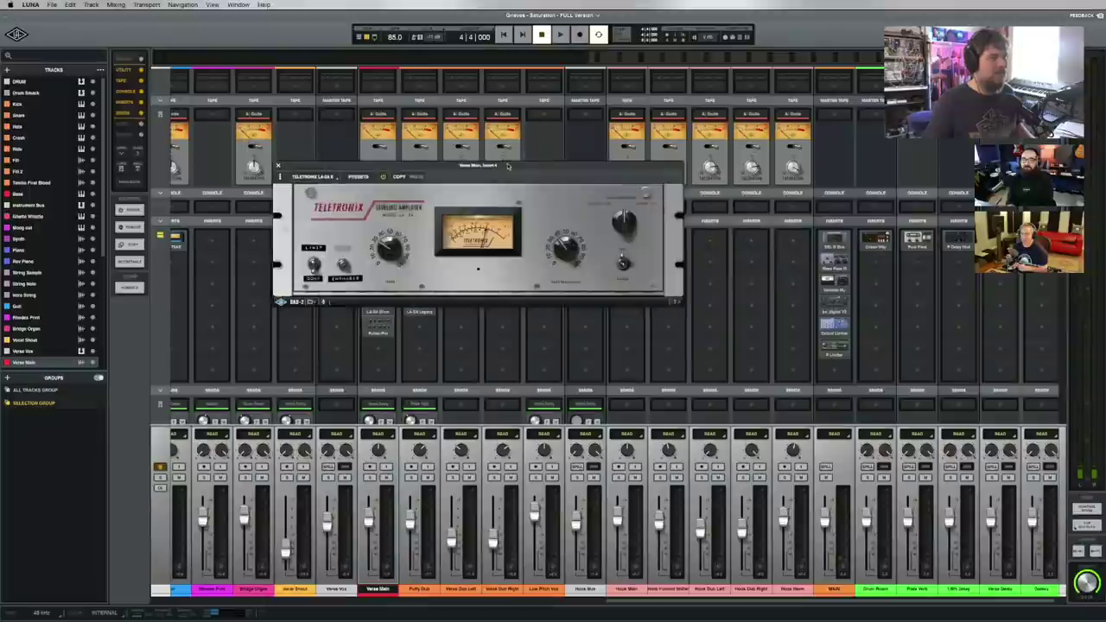
drag(359, 166, 510, 134)
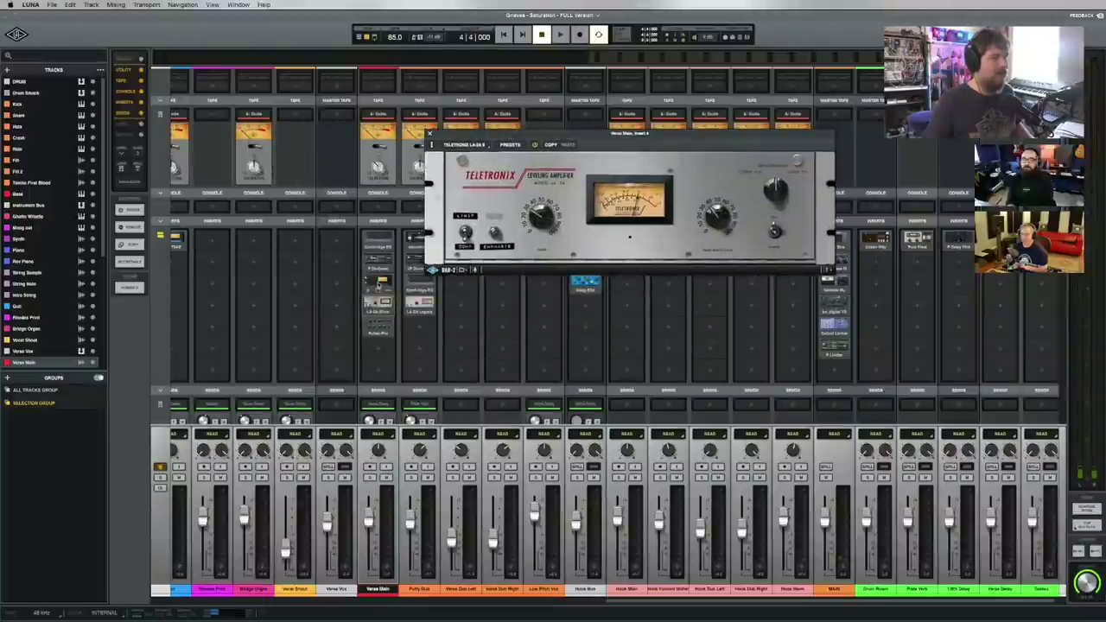
mouse_move(679, 142)
mouse_down()
mouse_move(575, 250)
mouse_move(503, 257)
mouse_up()
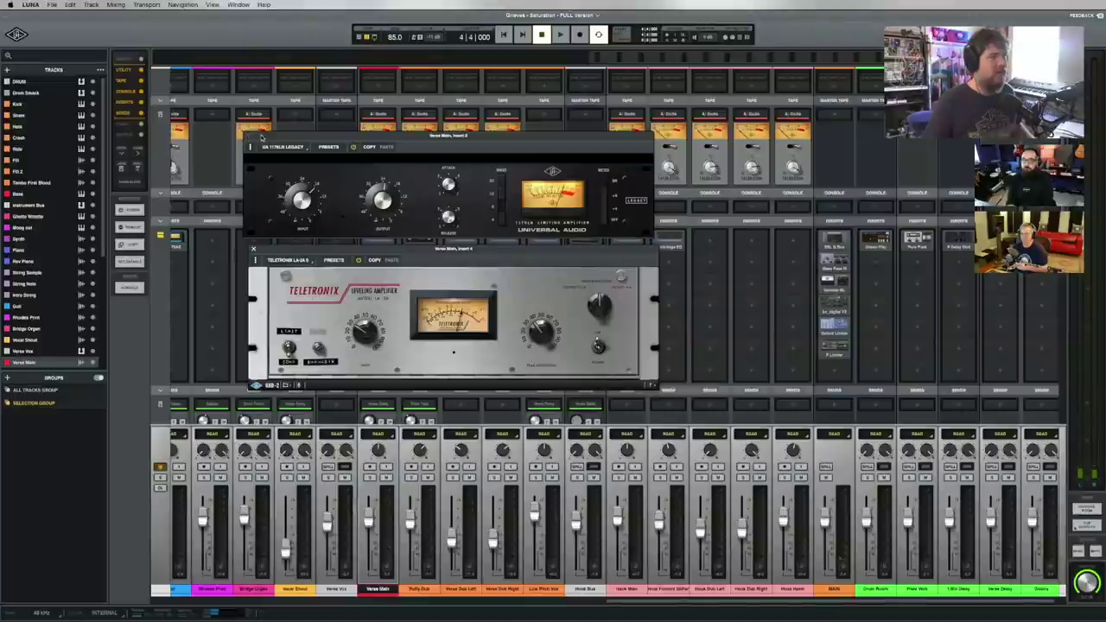
drag(262, 138, 264, 137)
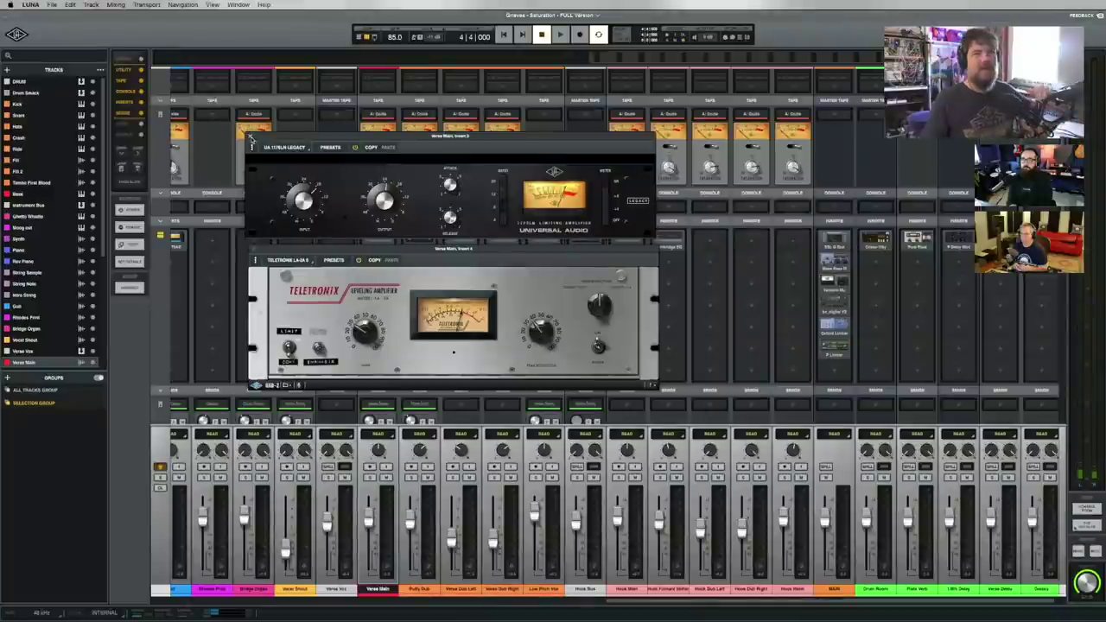
click(252, 139)
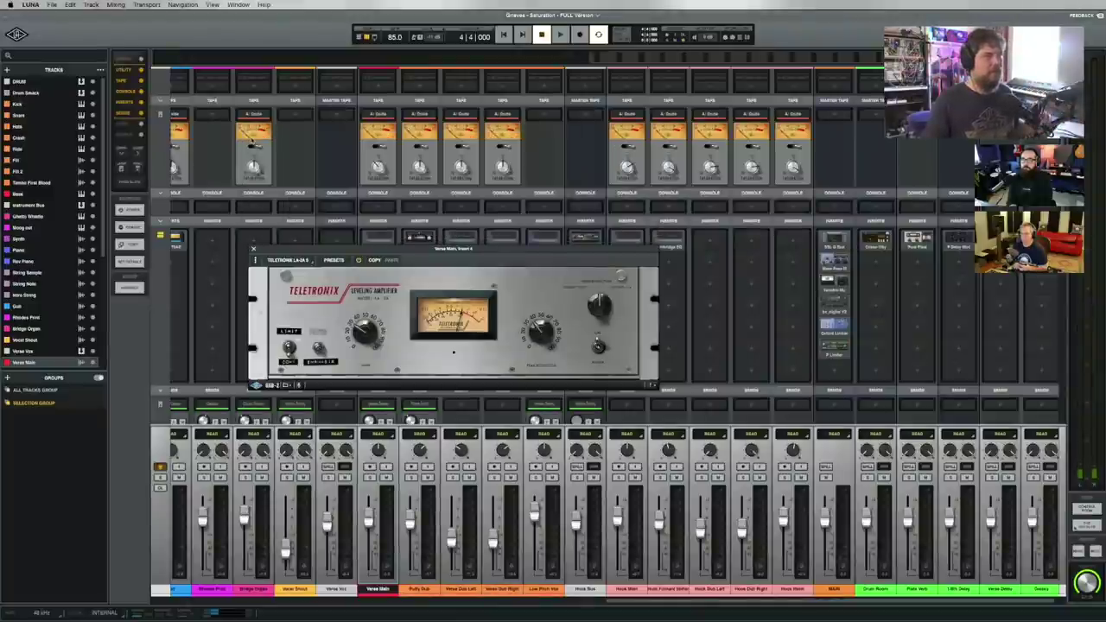
click(255, 250)
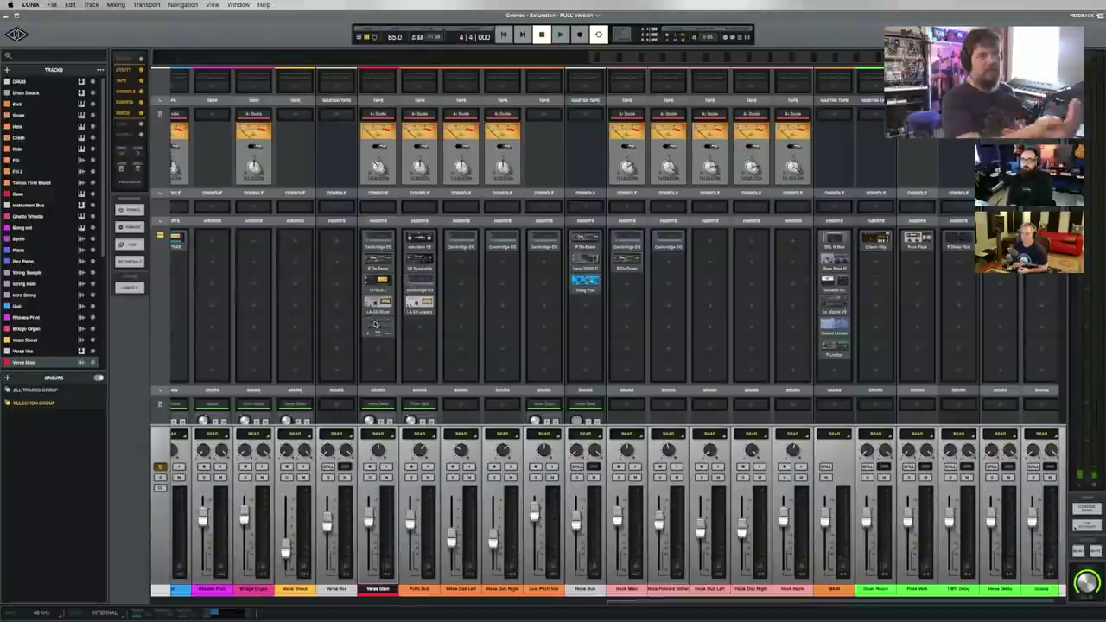
click(375, 325)
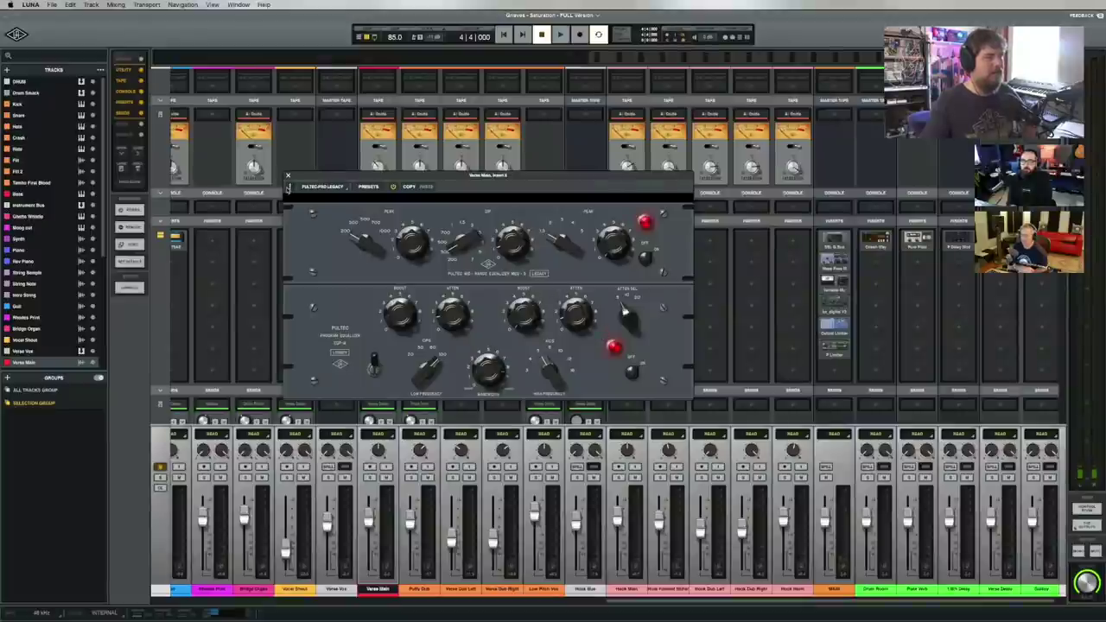
click(288, 177)
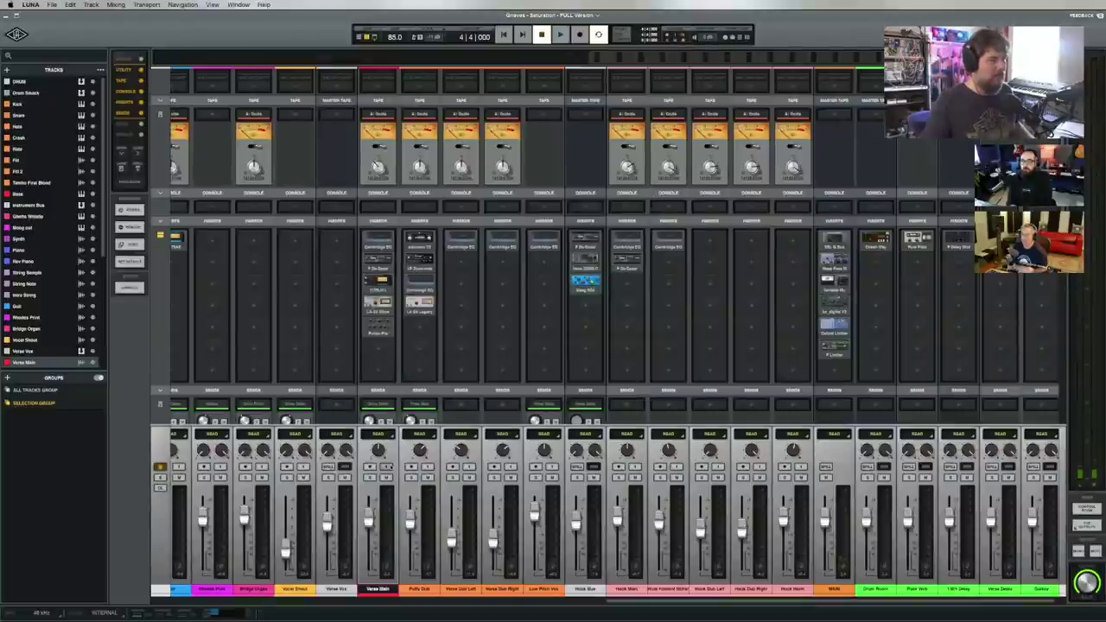
Reopen the Verse Main 1176LN and LA-2A compressors, play the verse and stack their windows clear of the channel's inserts.
scroll(494, 348, down, 1)
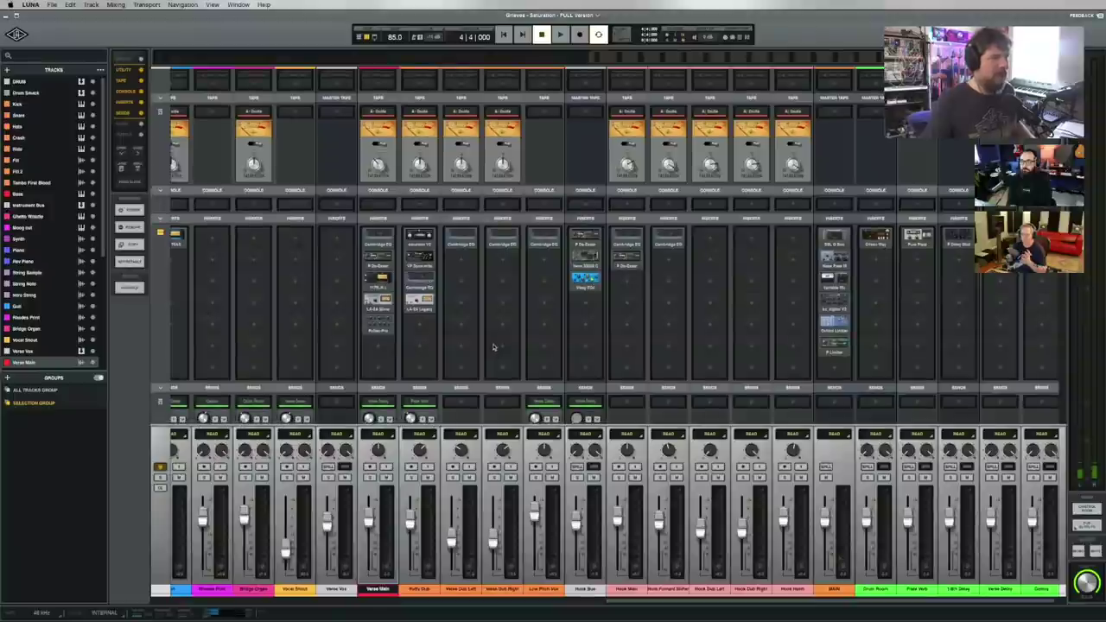
scroll(494, 347, down, 3)
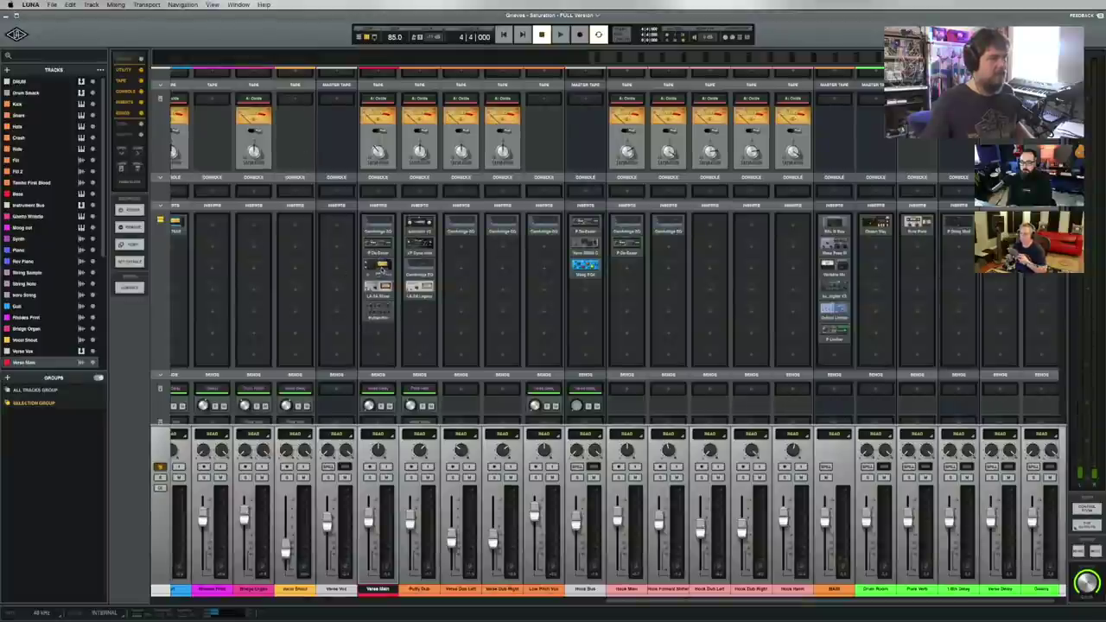
click(381, 264)
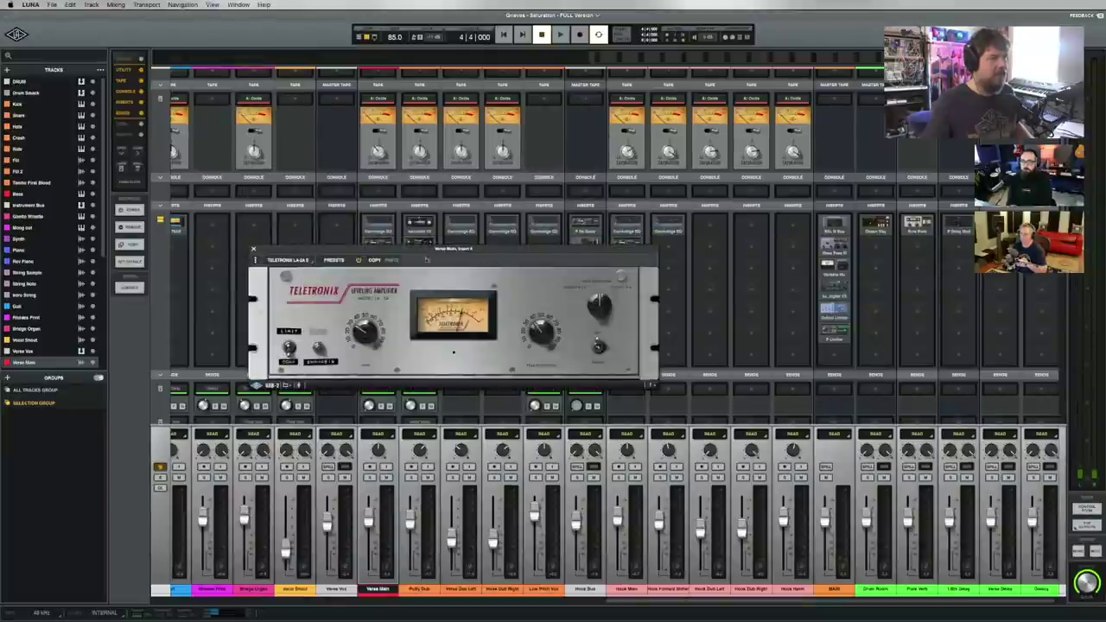
drag(407, 254, 395, 293)
key(space)
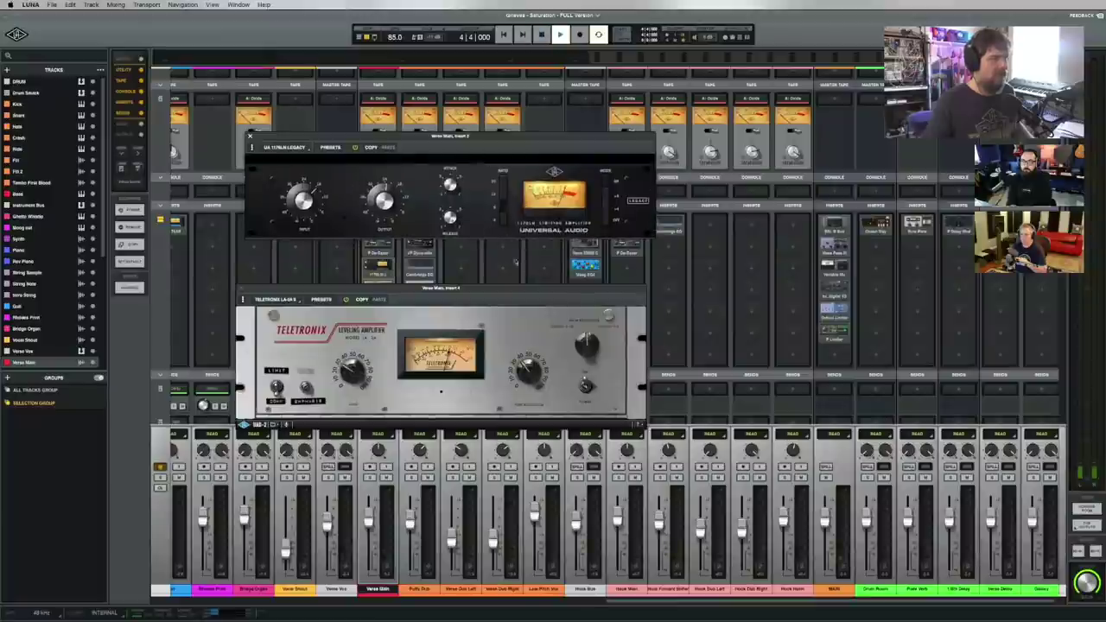
drag(530, 294, 543, 249)
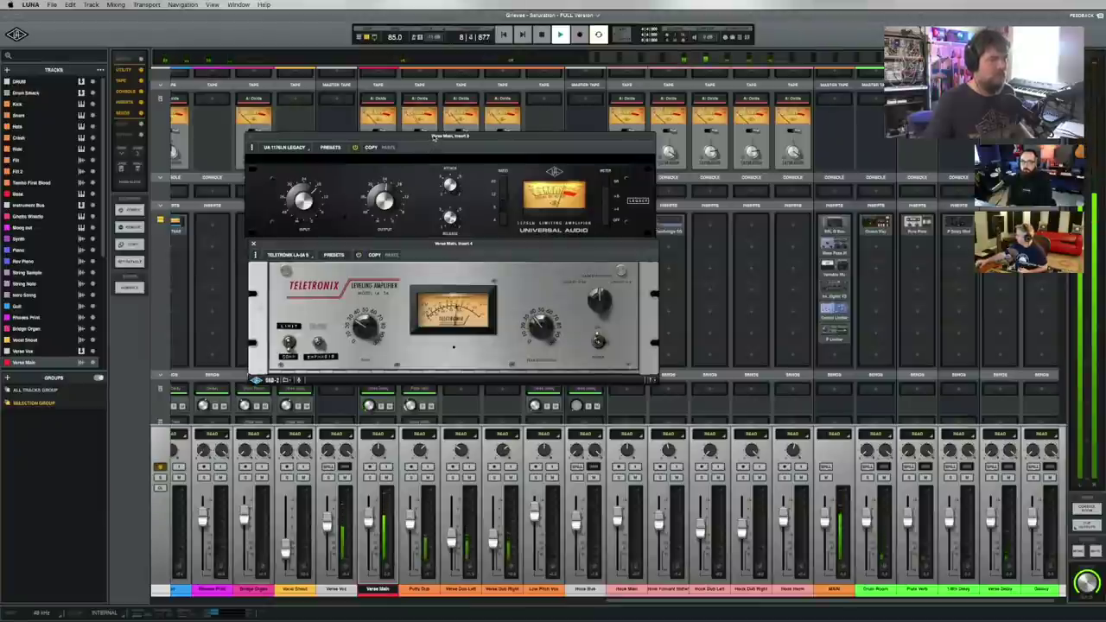
drag(434, 139, 585, 102)
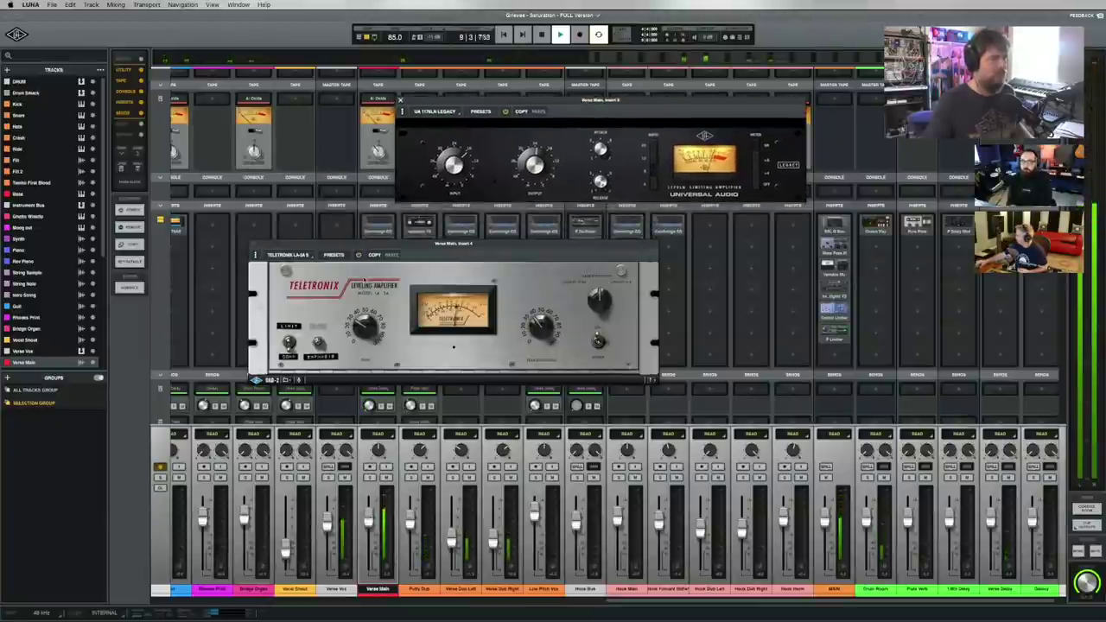
drag(398, 248, 546, 210)
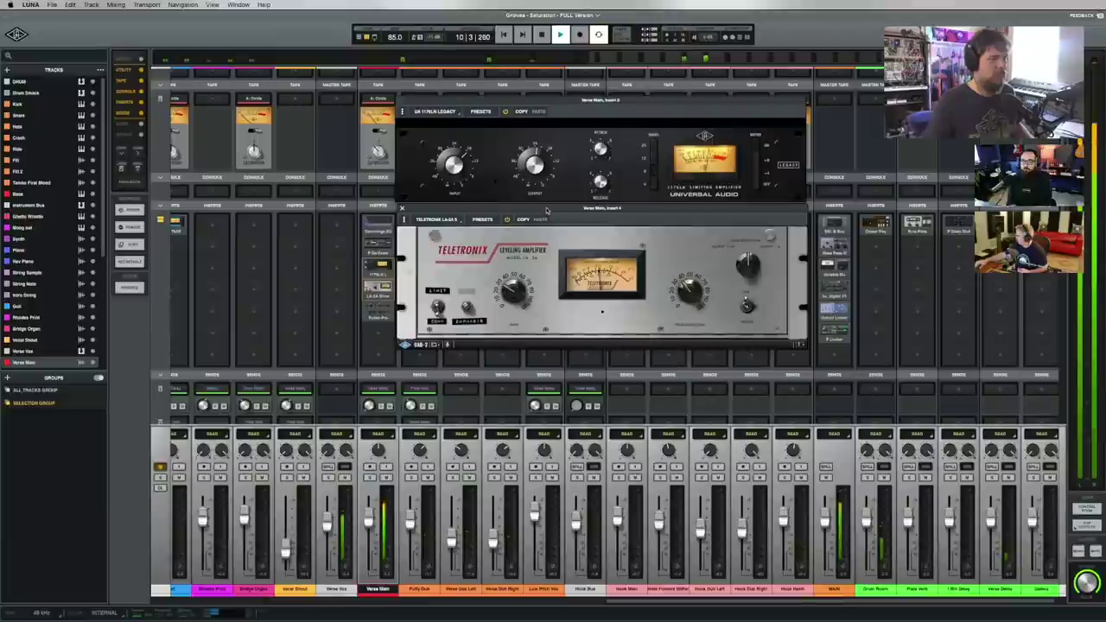
Open Verse Main's Precision De-Esser, place it above the two compressor windows, and stop playback.
click(378, 242)
drag(423, 145, 618, 42)
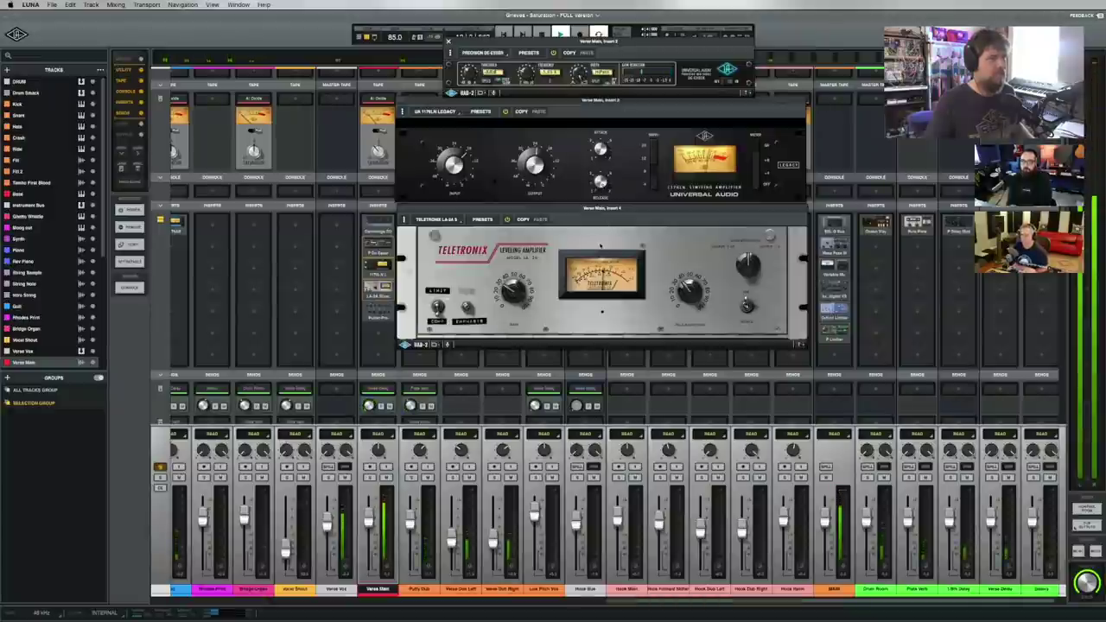
key(space)
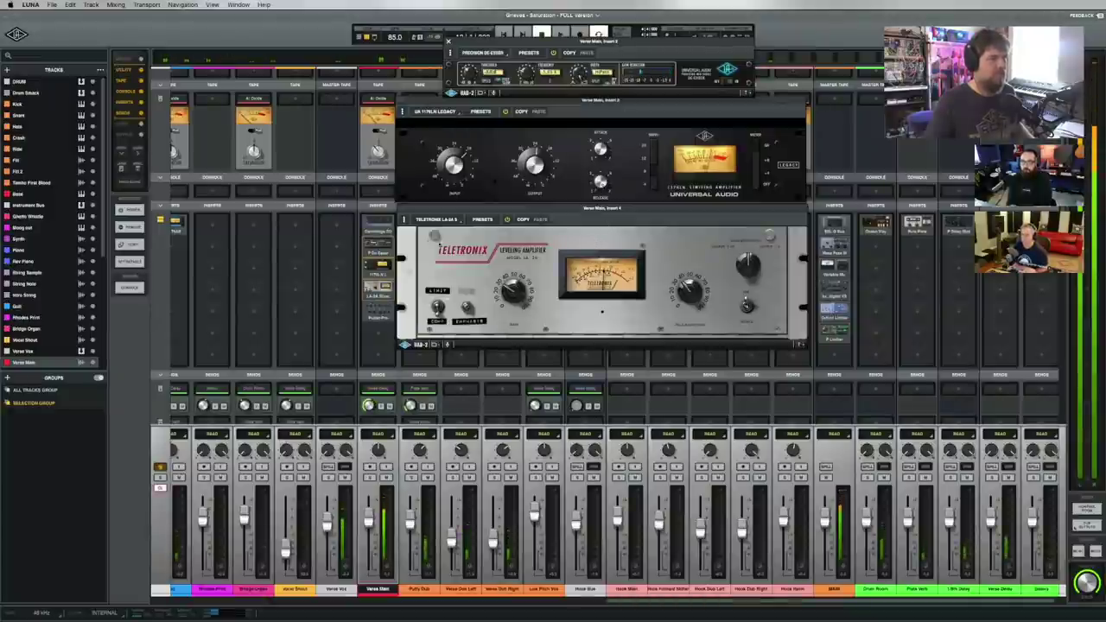
Disable all inserts on Verse Main and play the verse to hear the vocal without processing, stopping playback at the end.
right_click(371, 211)
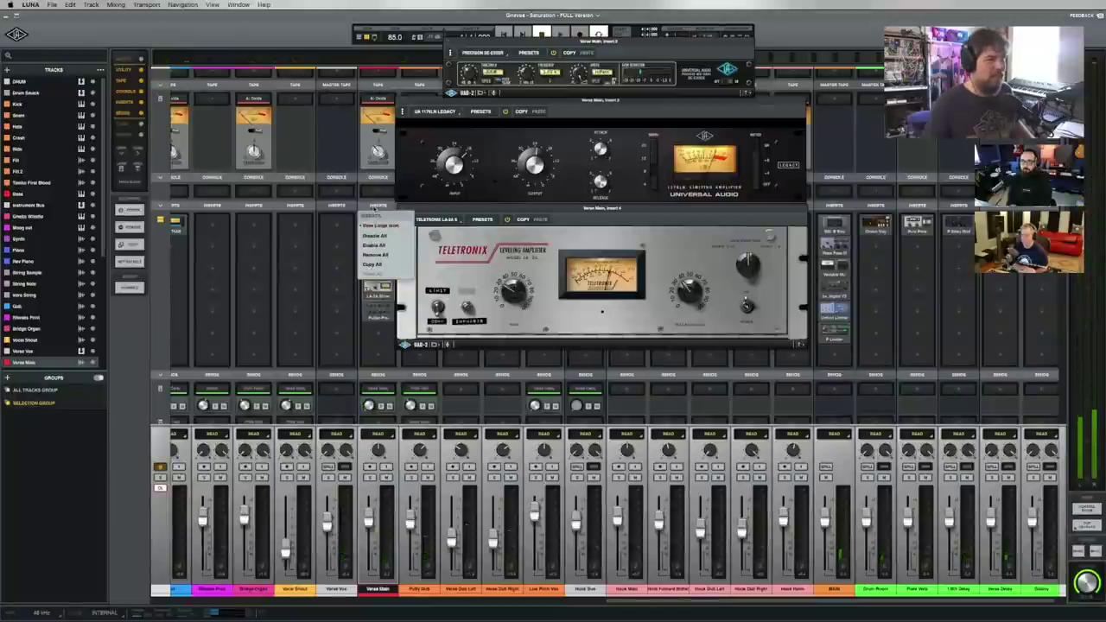
click(389, 235)
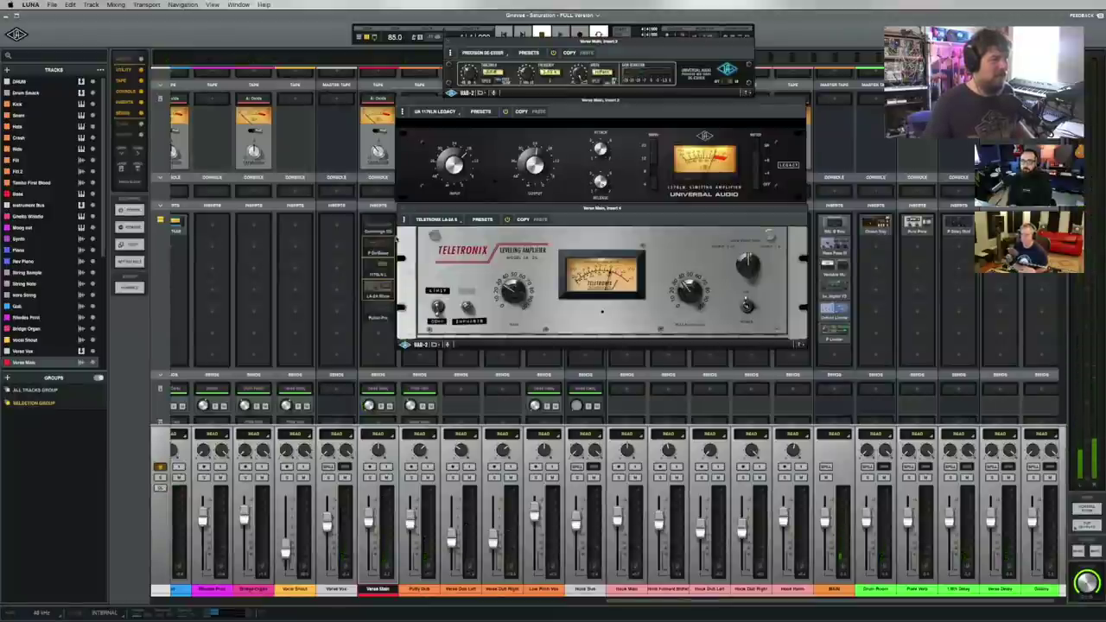
key(space)
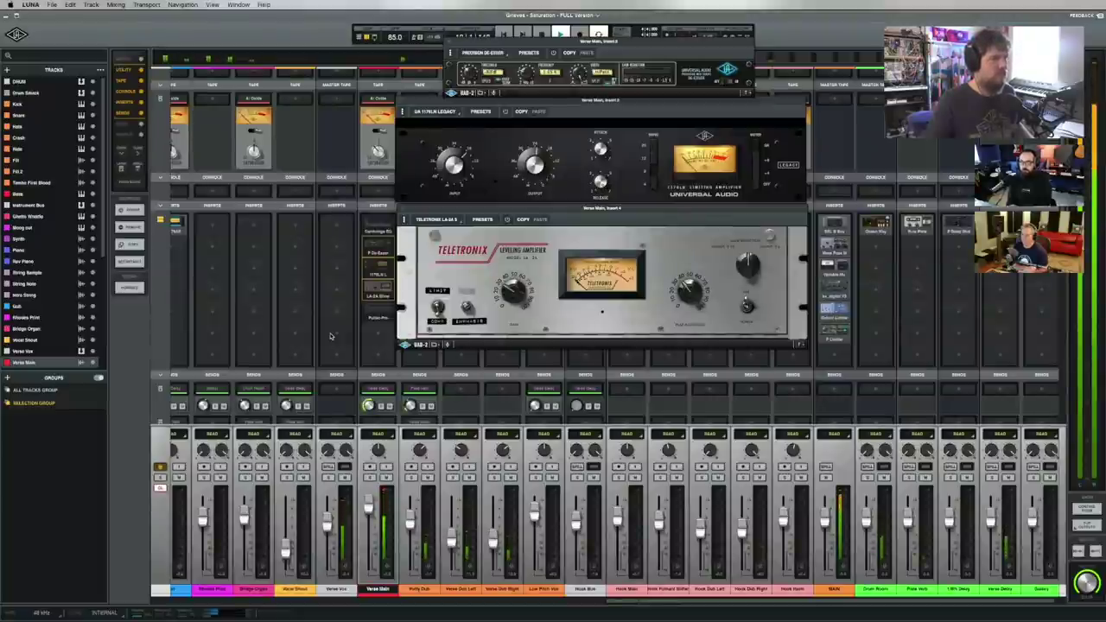
key(space)
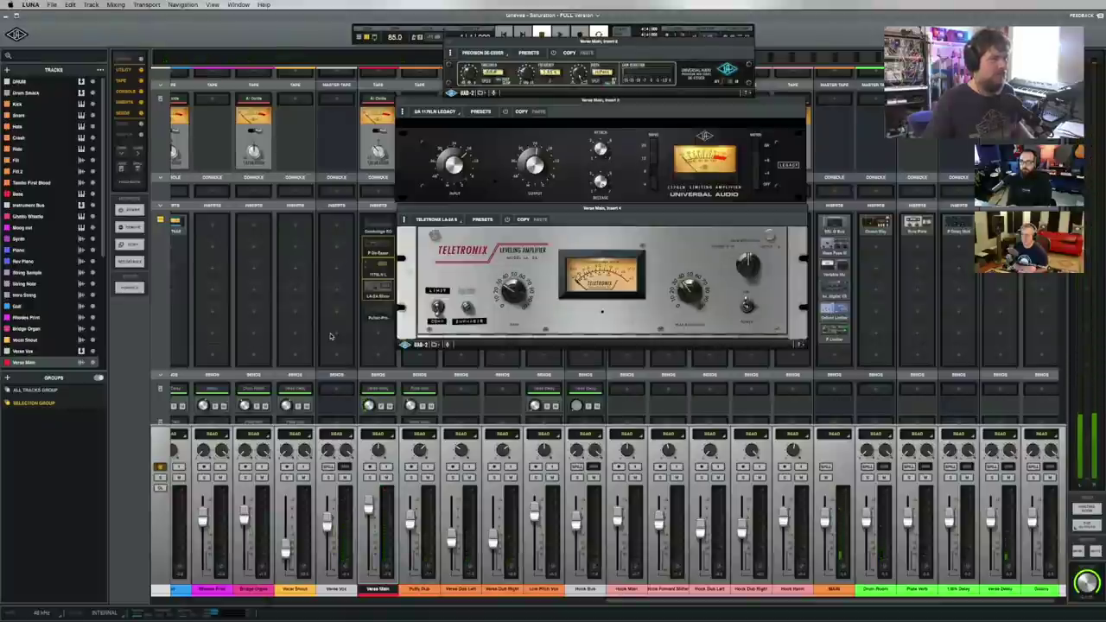
Undo the last two Verse Main changes and replay the verse with its insert chain, stopping playback at the end.
key(super+z)
key(super+z)
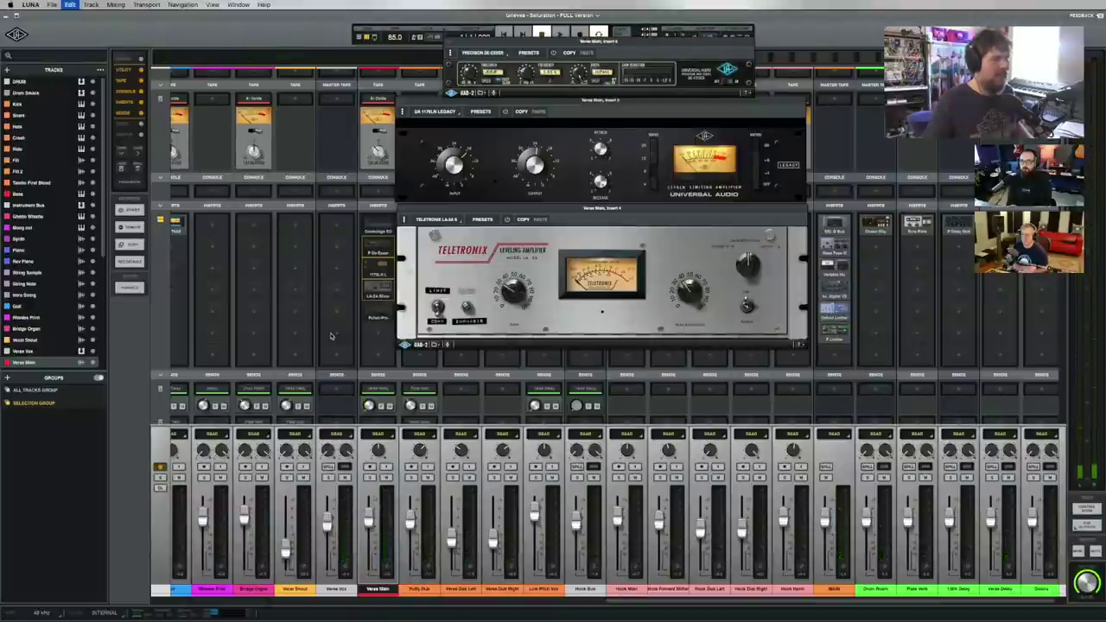
key(space)
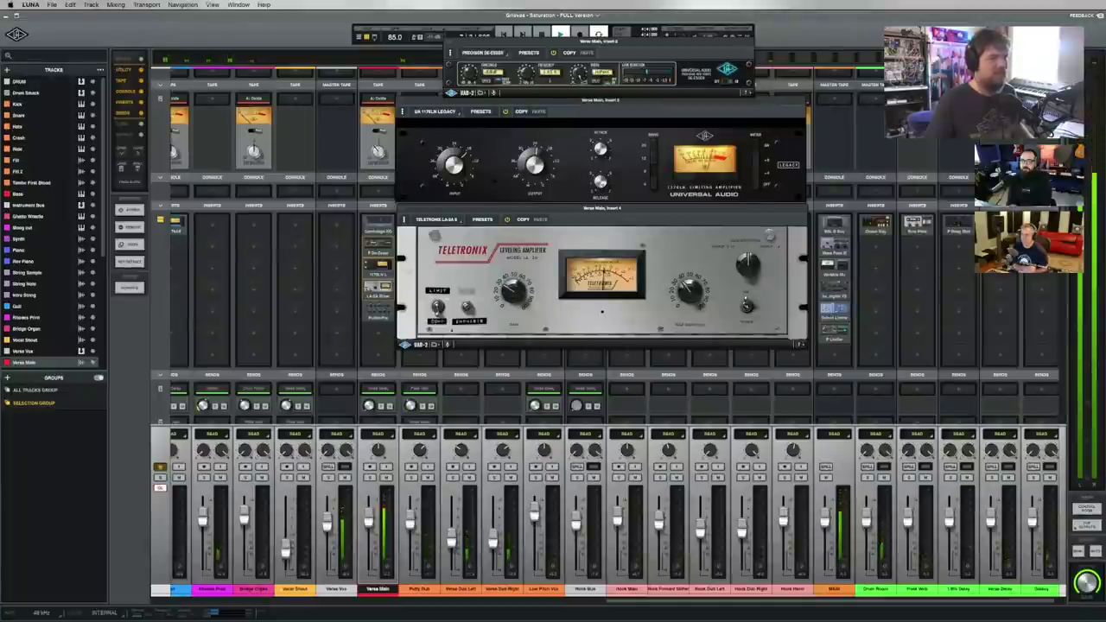
key(space)
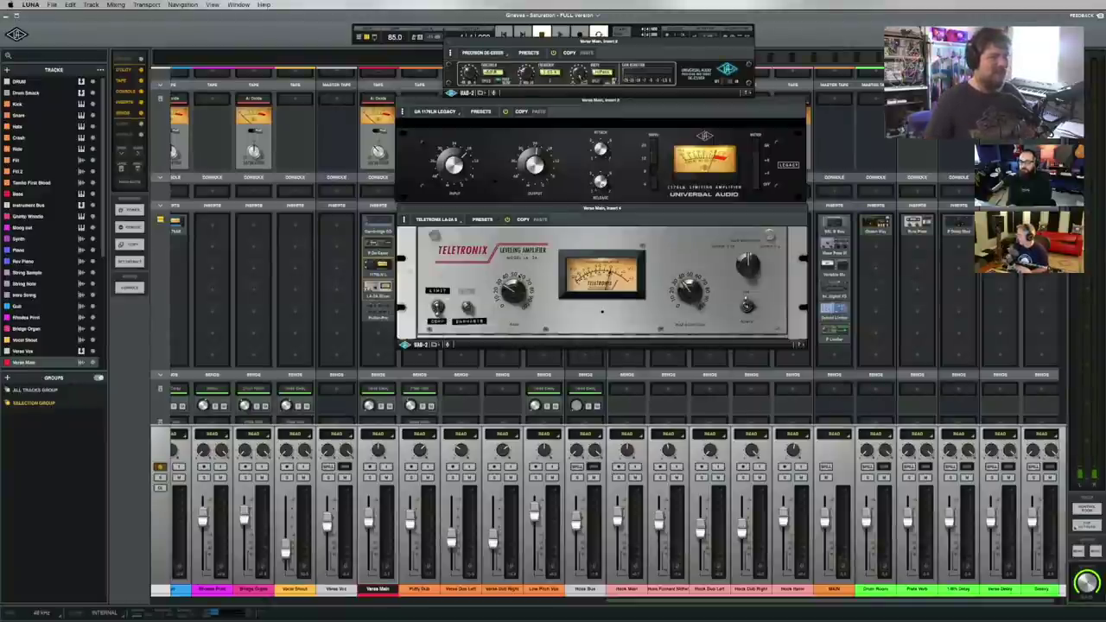
Close the LA-2A, 1176LN and Precision De-Esser windows and bring the mixer's sends and outputs into view.
scroll(350, 323, down, 2)
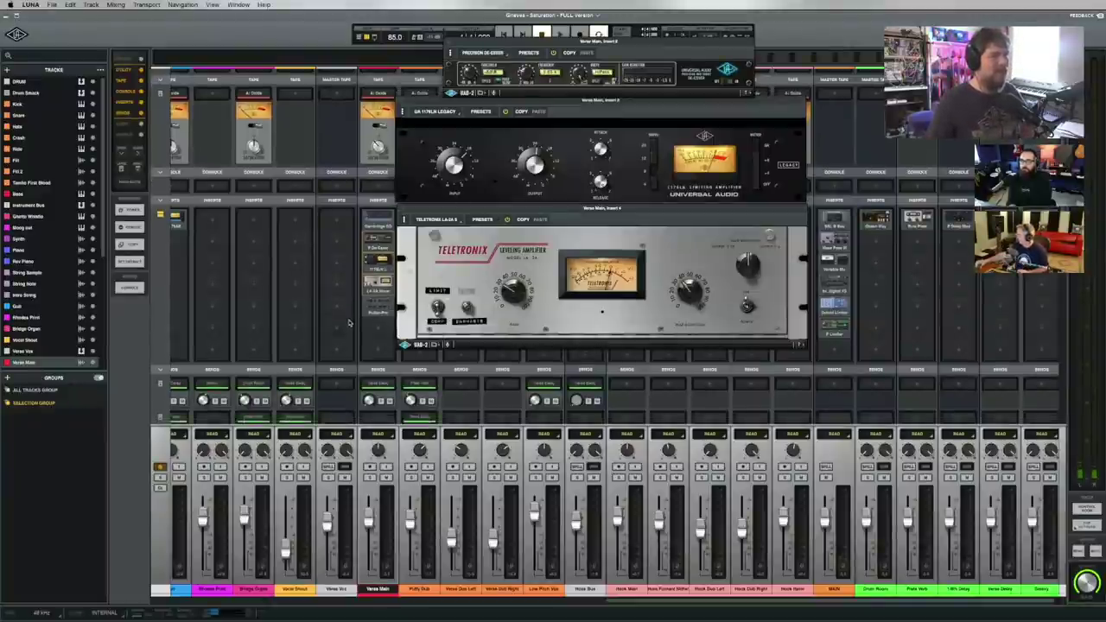
scroll(350, 323, down, 2)
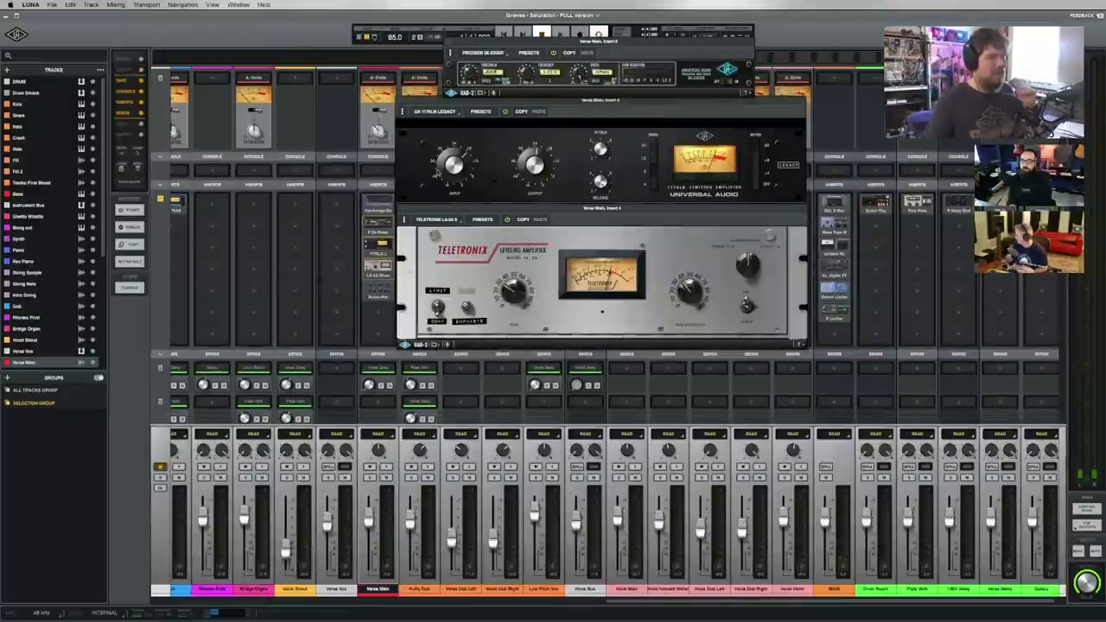
click(403, 218)
click(402, 111)
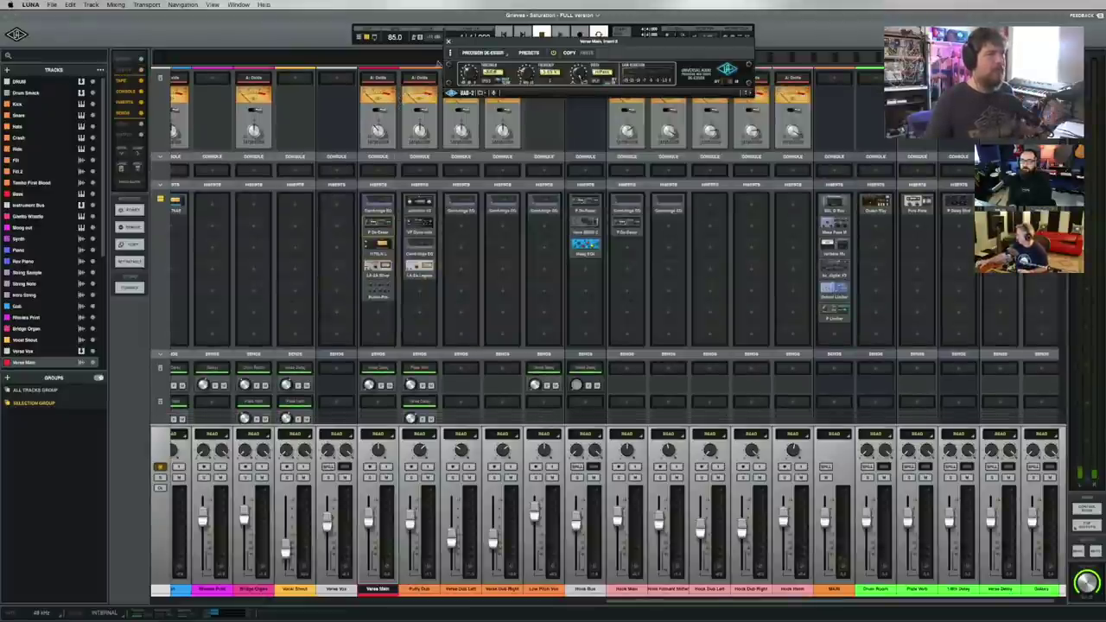
click(450, 41)
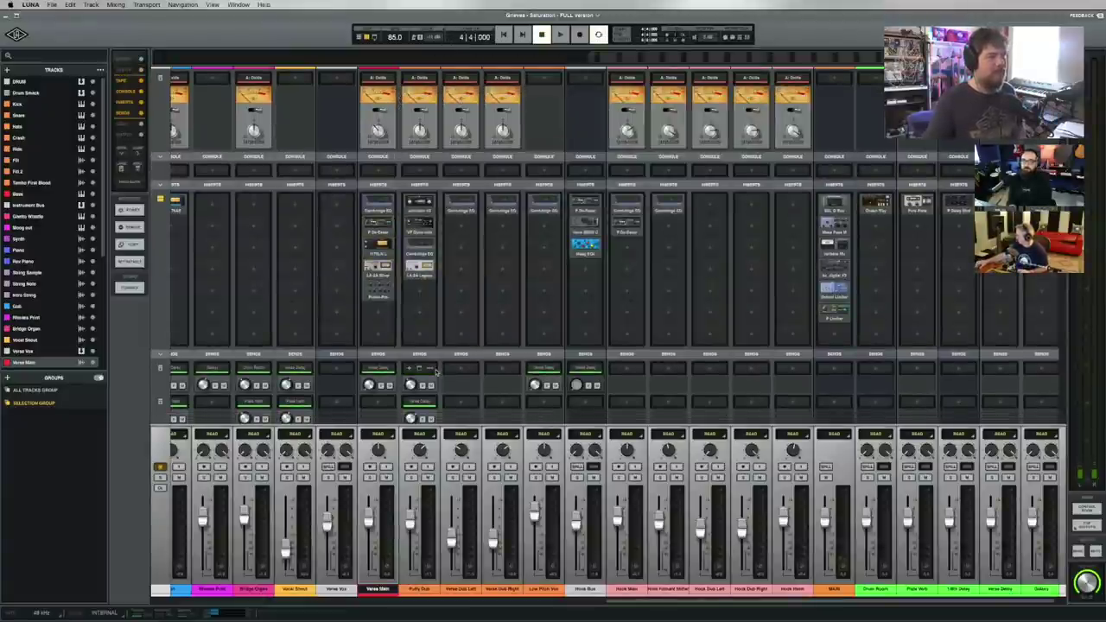
scroll(434, 363, down, 5)
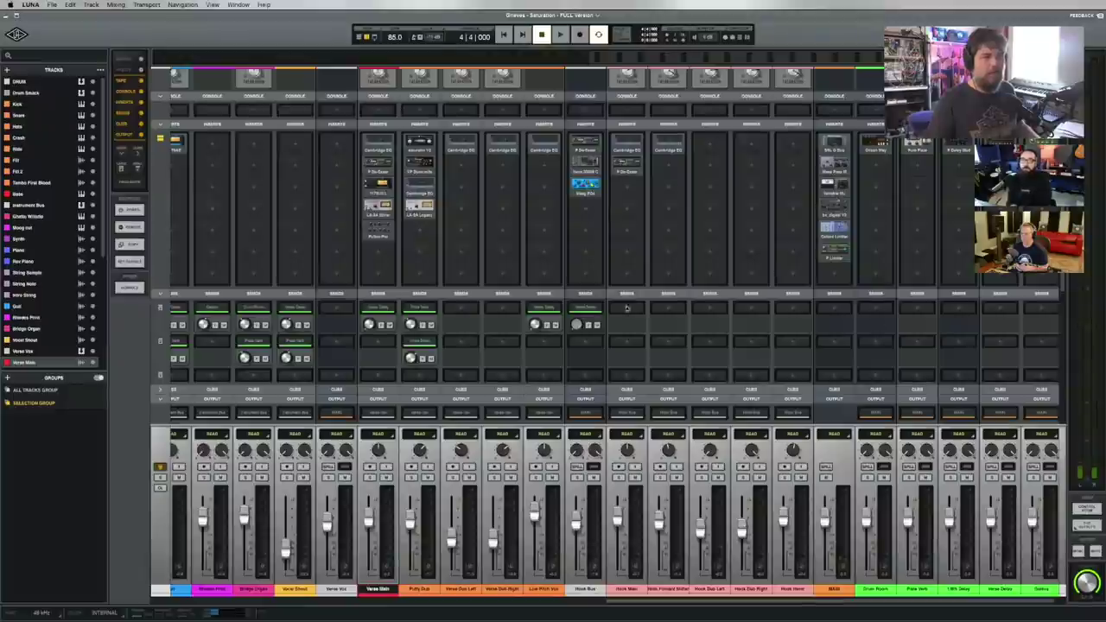
Assign Verse Main's second send to Drum Room and open Drum Room's Ocean Way Studios plug-in clear of the Verse Main channel.
click(372, 346)
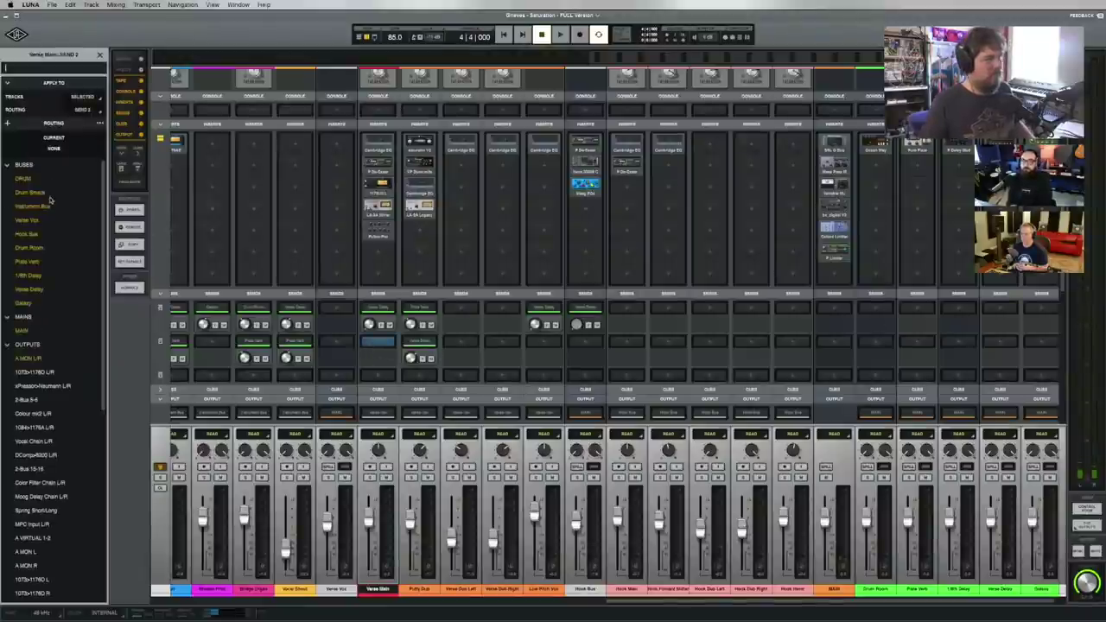
click(35, 247)
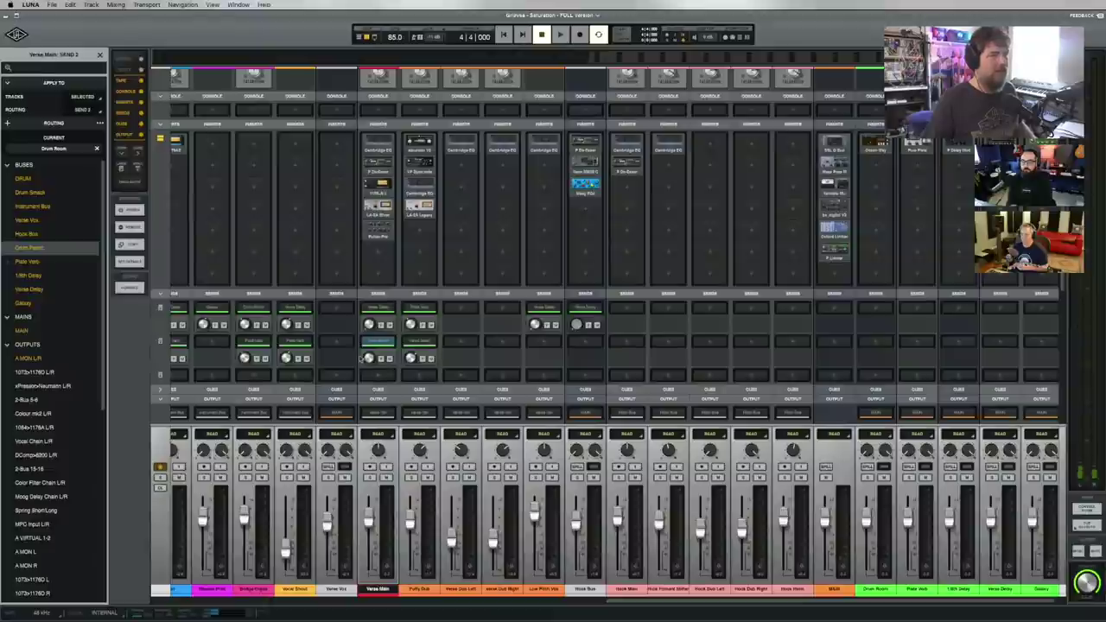
click(875, 143)
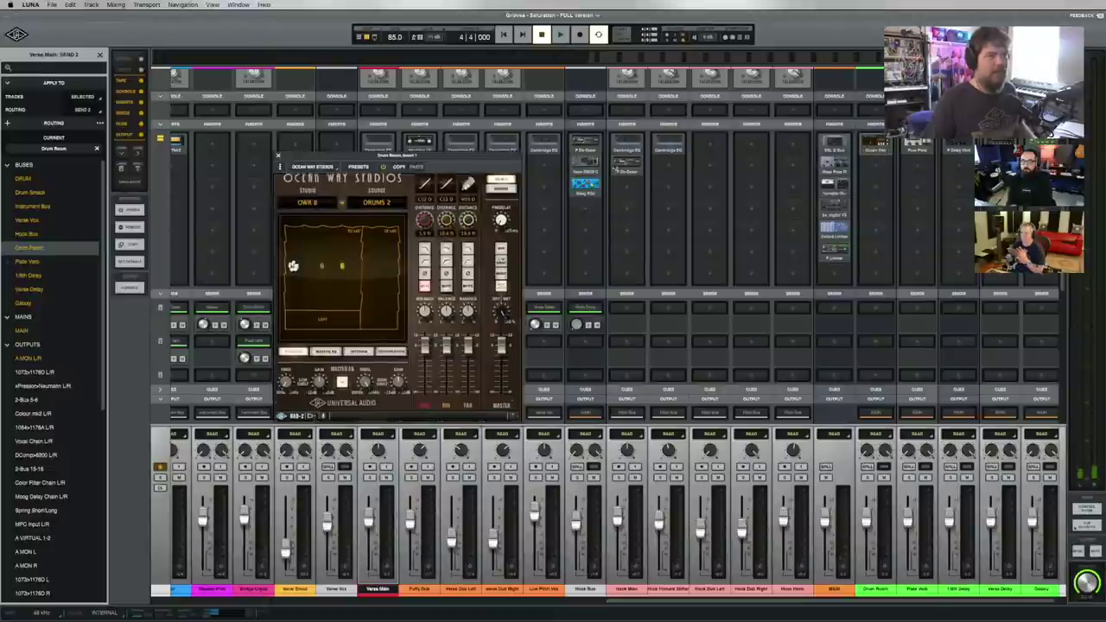
drag(471, 158, 752, 132)
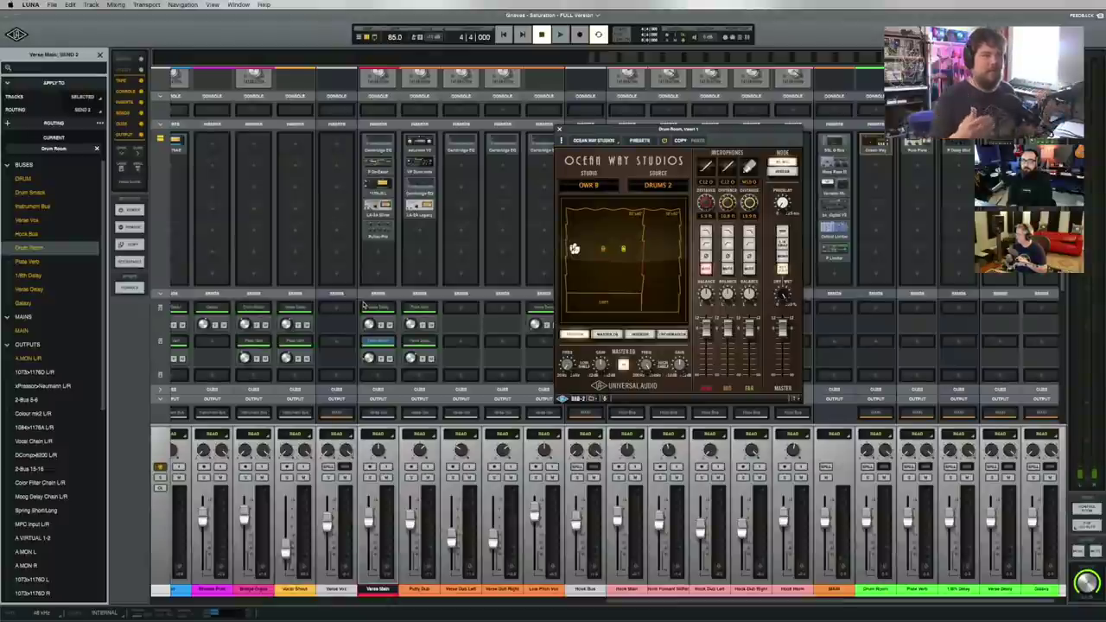
Play the verse to compare the vocal with the Drum Room send active and muted, and stop playback.
key(space)
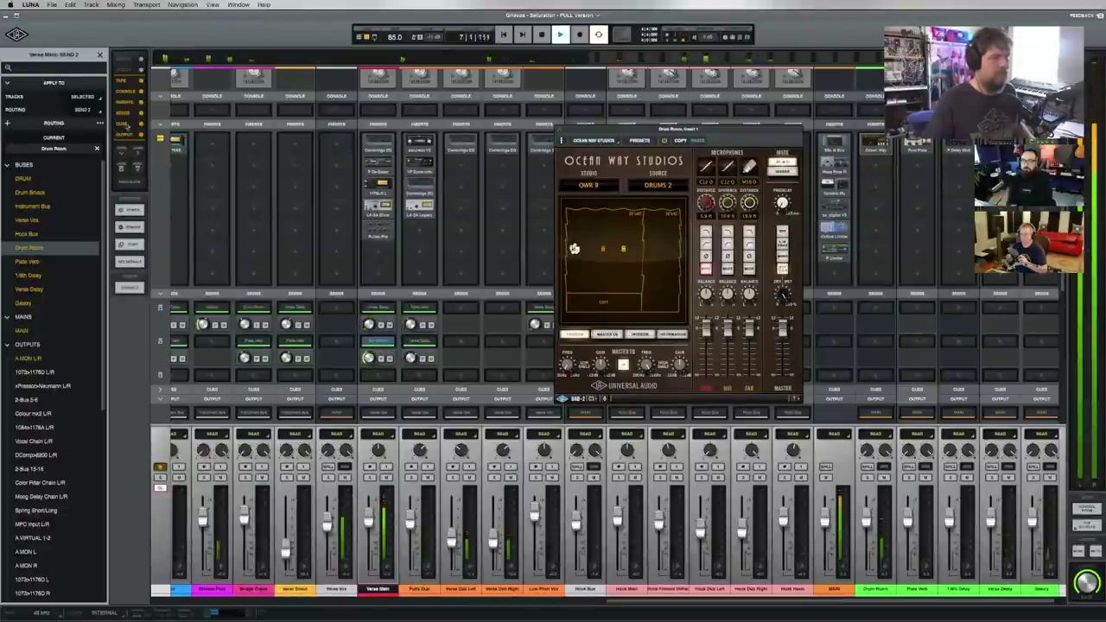
click(387, 299)
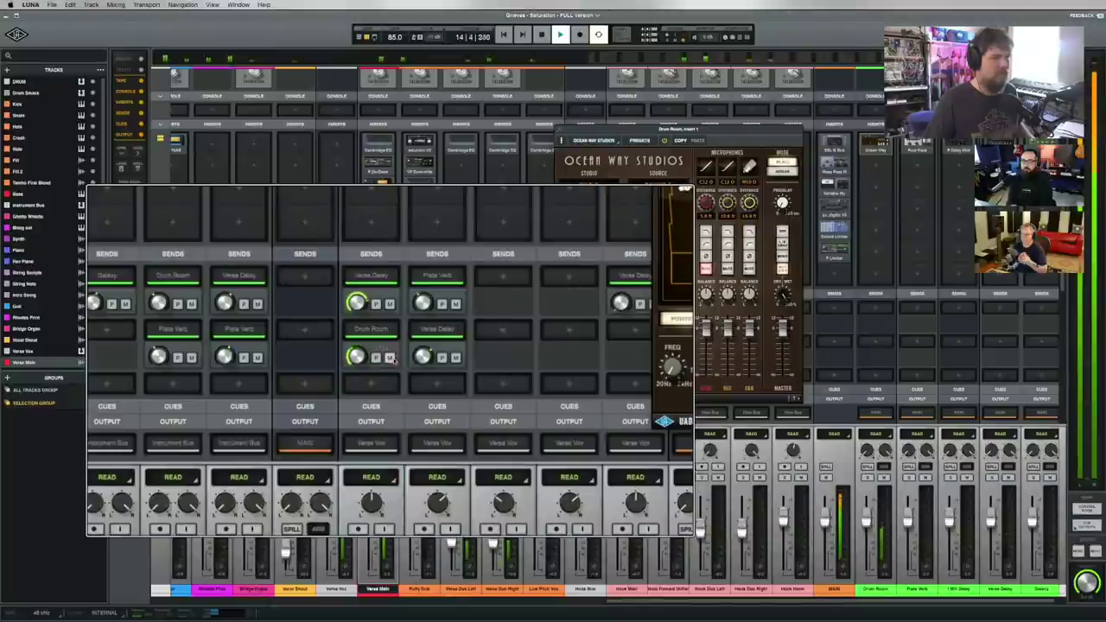
key(space)
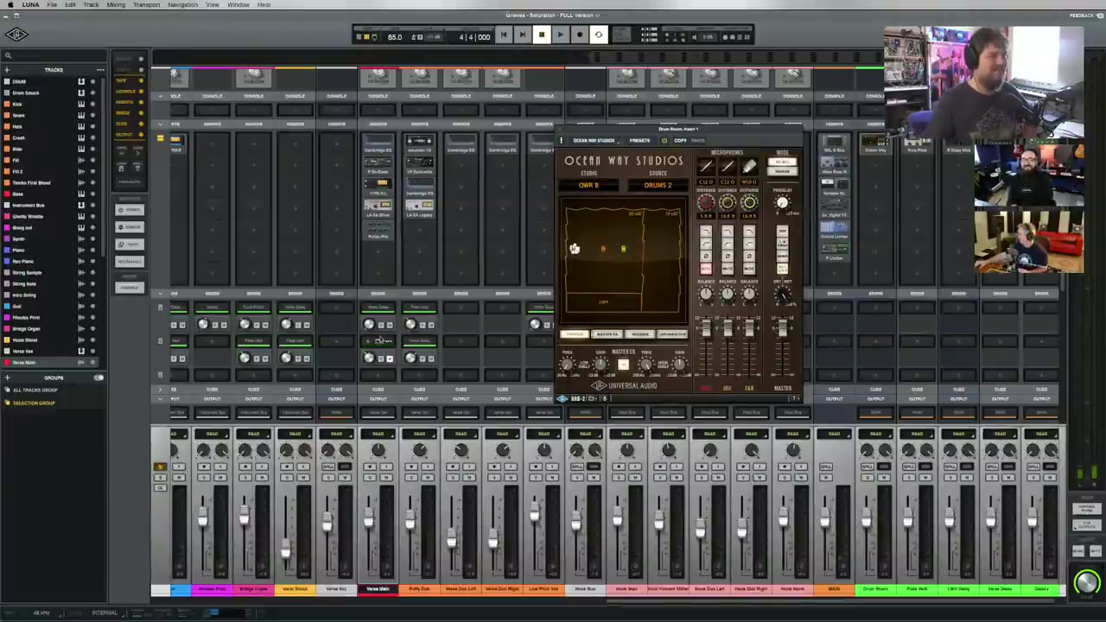
Remove the Drum Room send from Verse Main and close the Ocean Way Studios window.
click(387, 342)
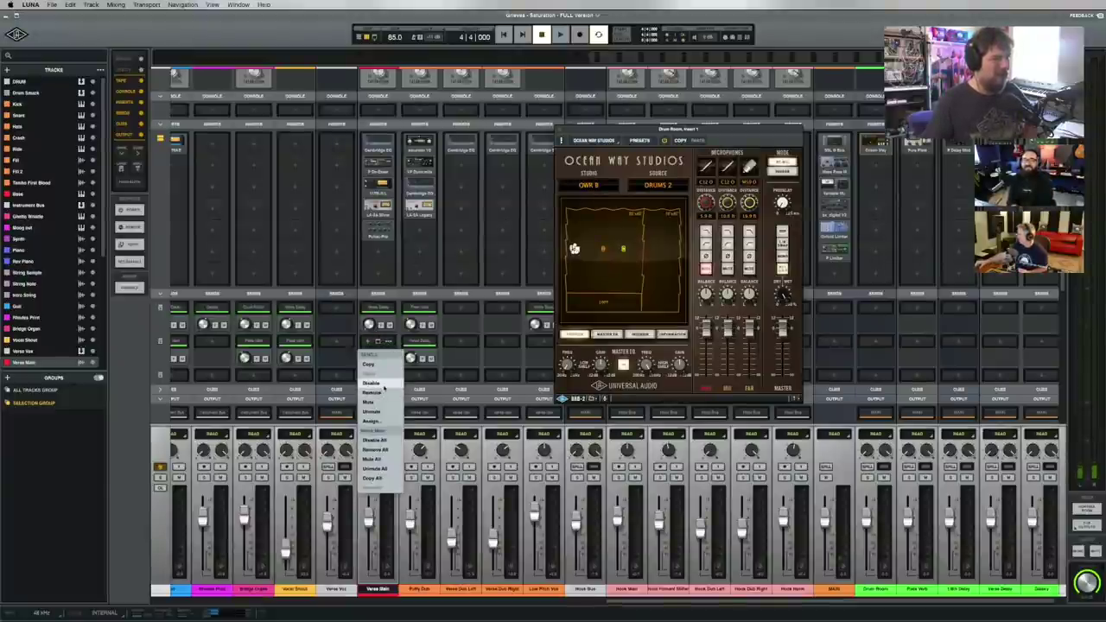
click(383, 393)
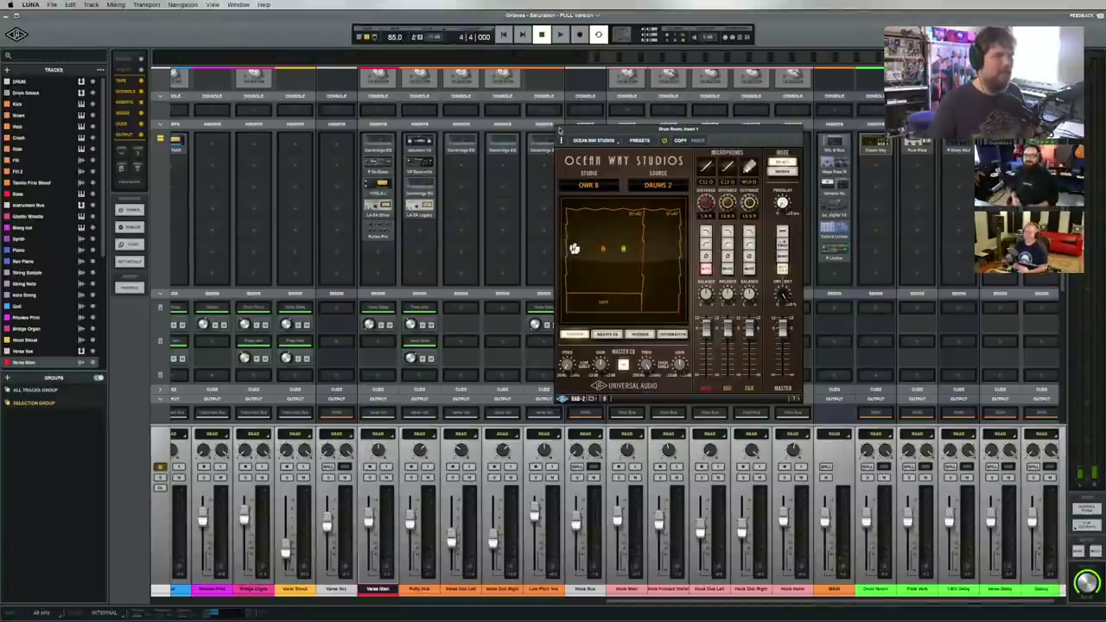
key(super+w)
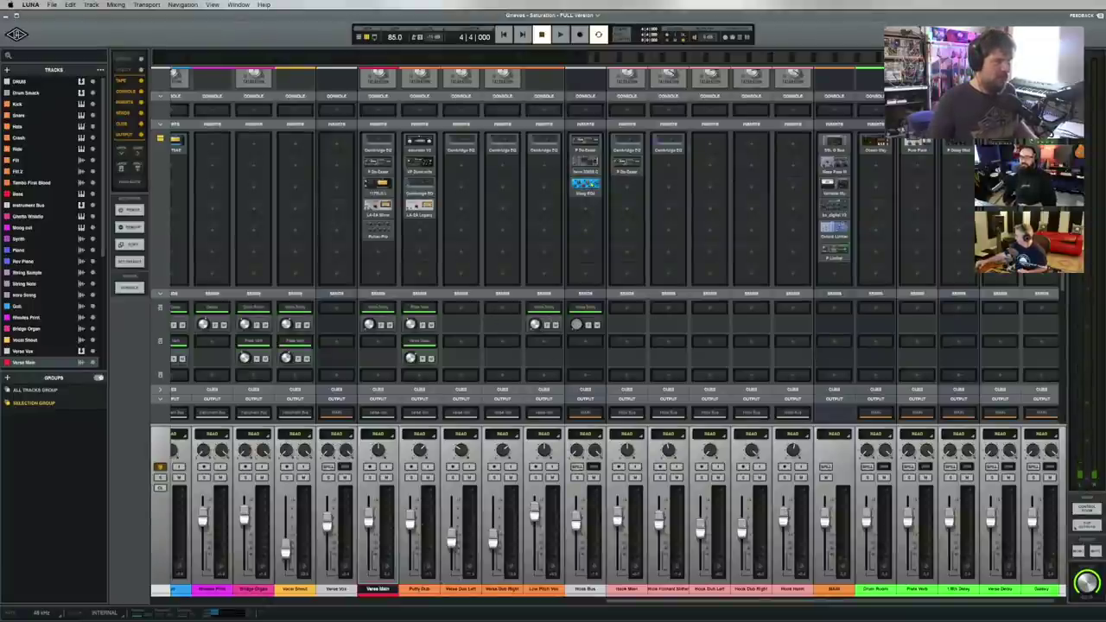
Solo the Puffy Dub, Verse Dub Left, Verse Dub Right and Low Pitch Vox tracks and switch to the timeline view.
drag(429, 588, 544, 590)
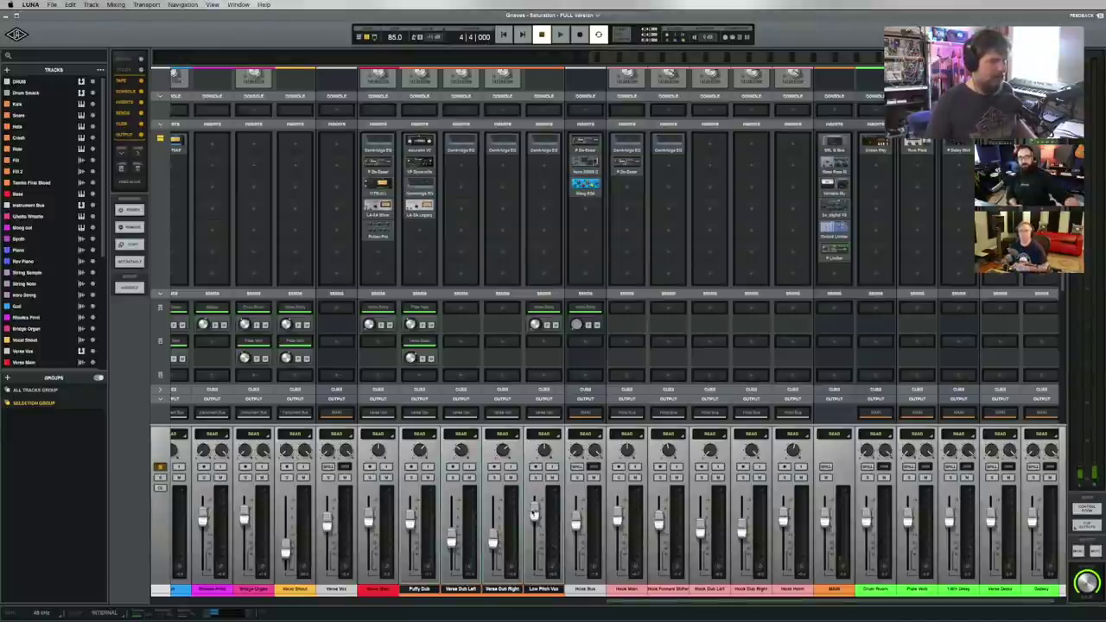
key(s)
key(super+equal)
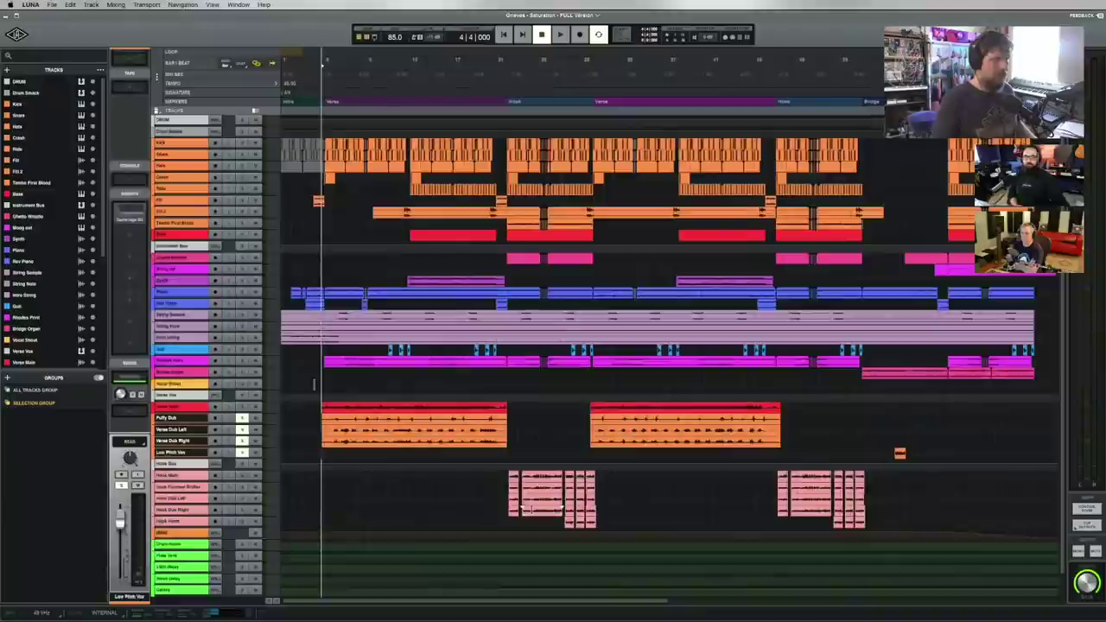
Select the first-verse clips from Verse Main down to Low Pitch Vox and fit that range to the timeline.
scroll(322, 415, up, 3)
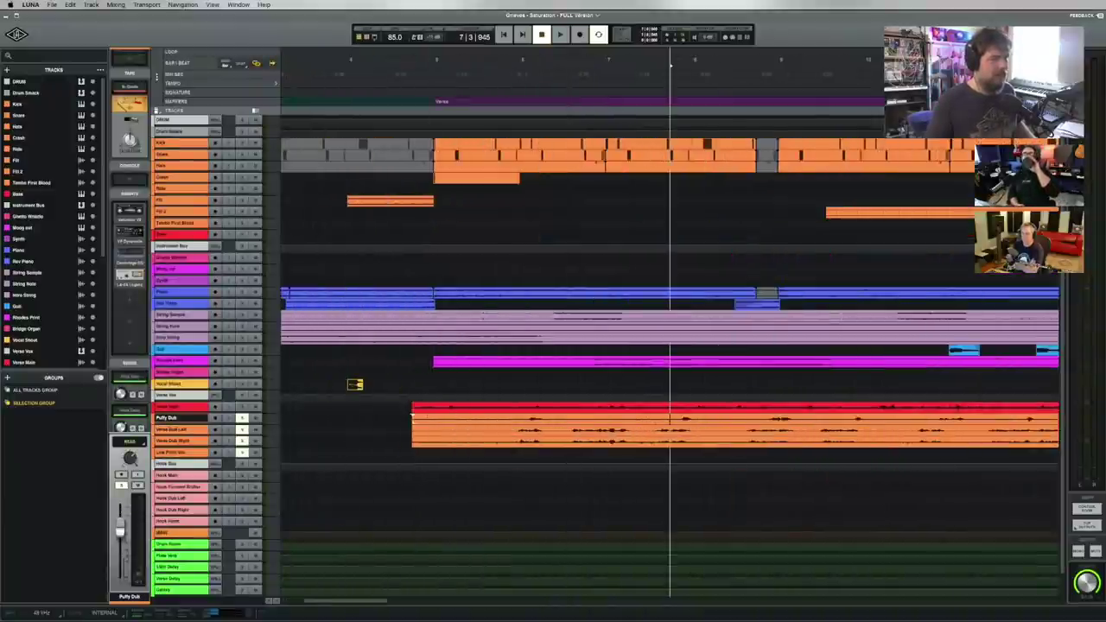
key(space)
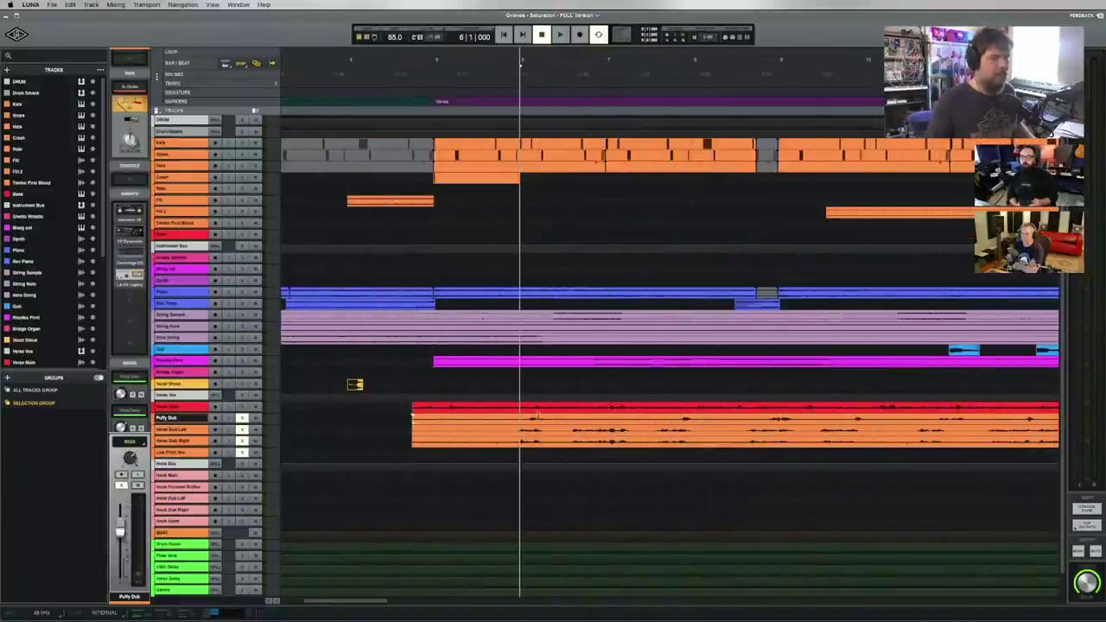
click(502, 458)
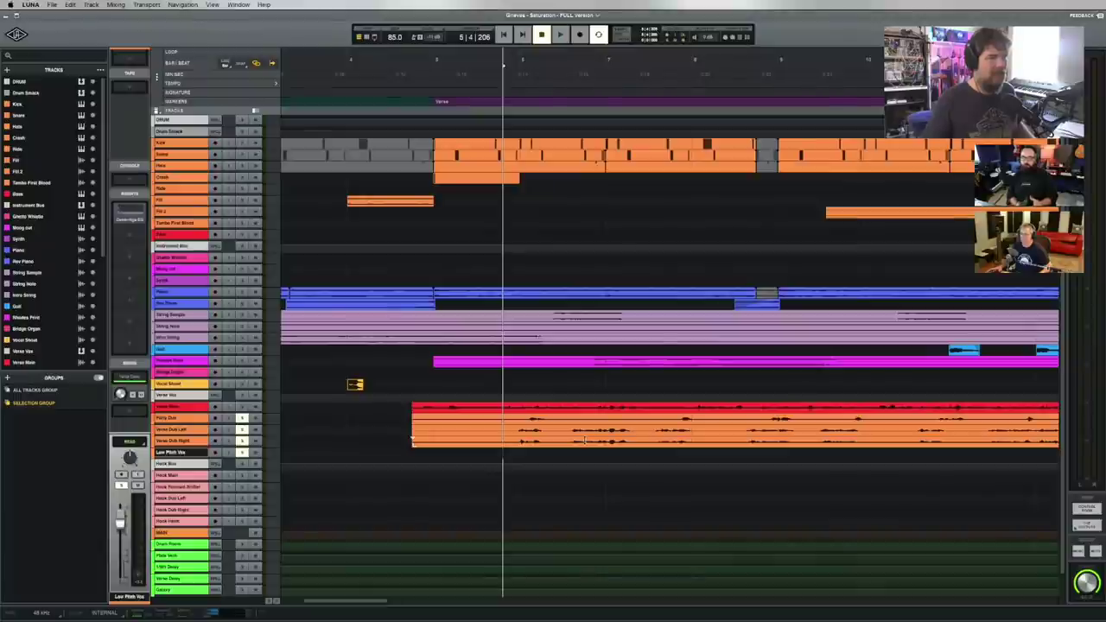
key(super+minus)
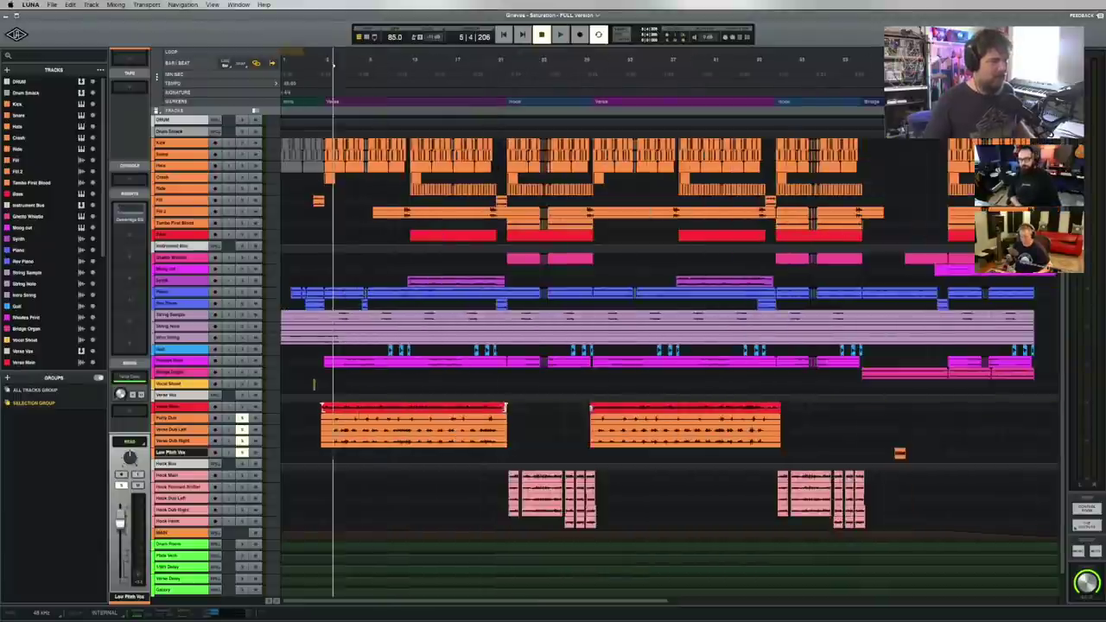
drag(316, 408, 528, 452)
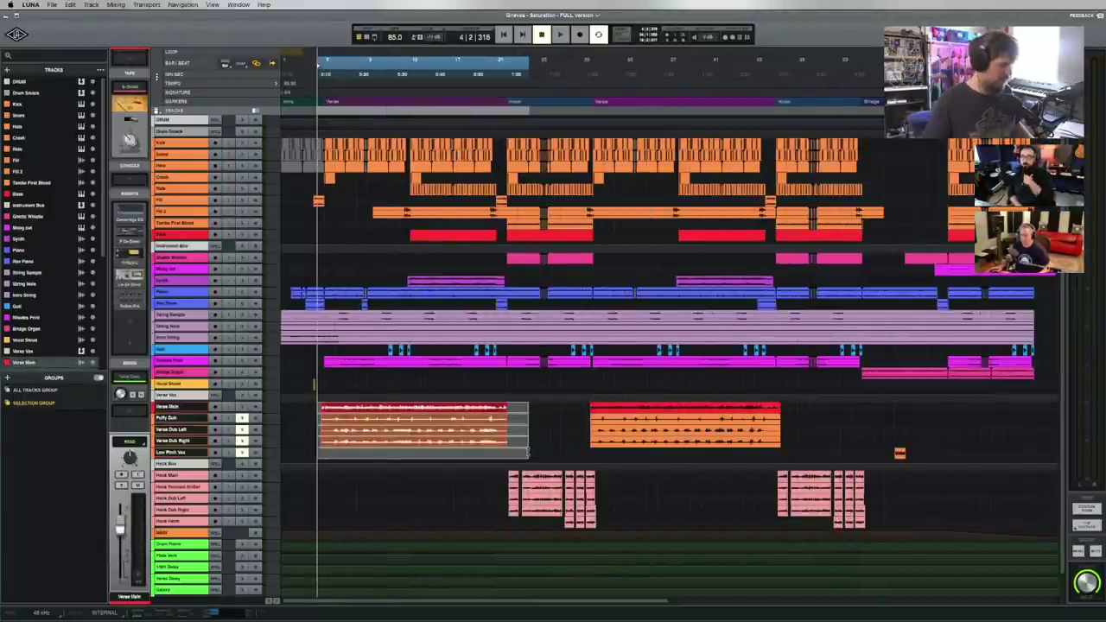
key(z)
click(426, 264)
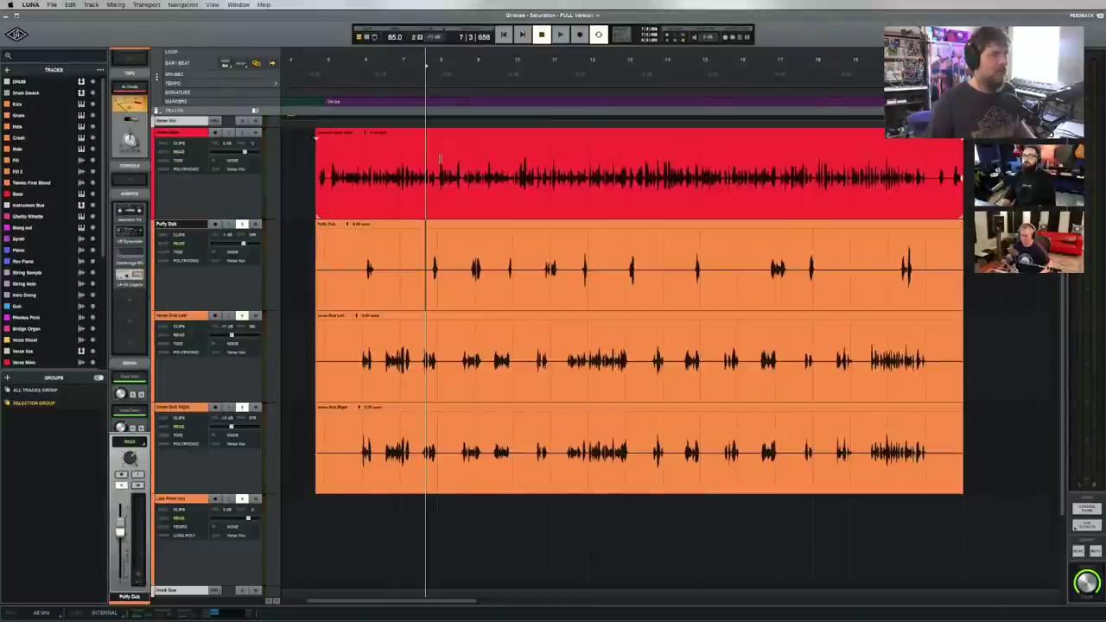
Examine where the Puffy Dub phrases fall against Verse Main, selecting part of the lead vocal and the first Puffy Dub phrase.
click(466, 206)
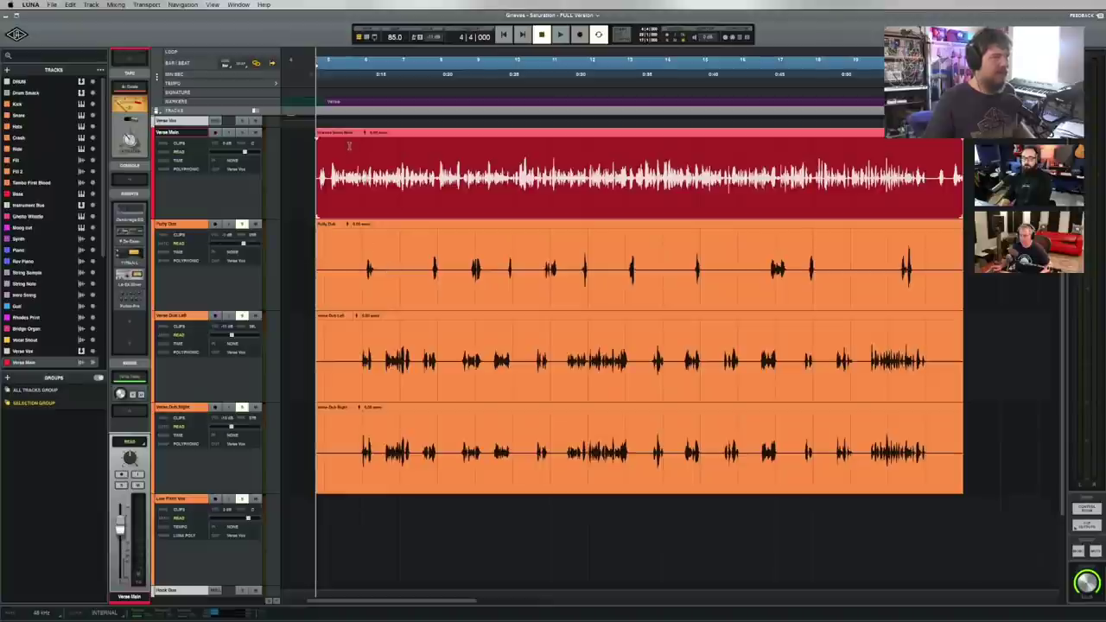
drag(349, 152, 522, 177)
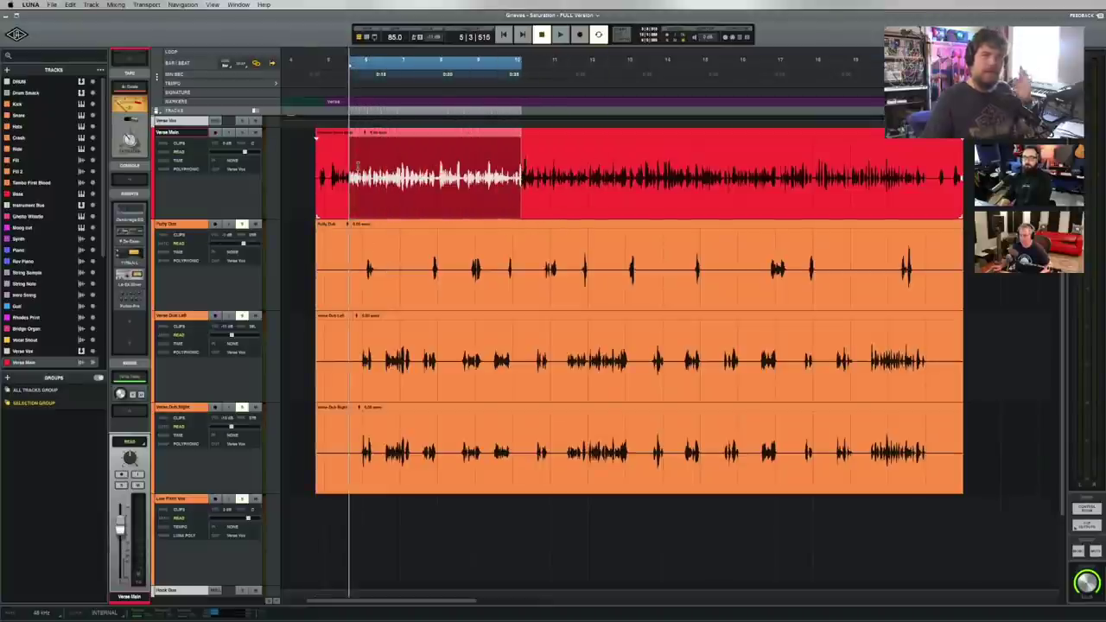
click(383, 259)
mouse_move(359, 260)
mouse_down()
mouse_move(369, 270)
mouse_move(377, 261)
mouse_up()
scroll(662, 265, up, 4)
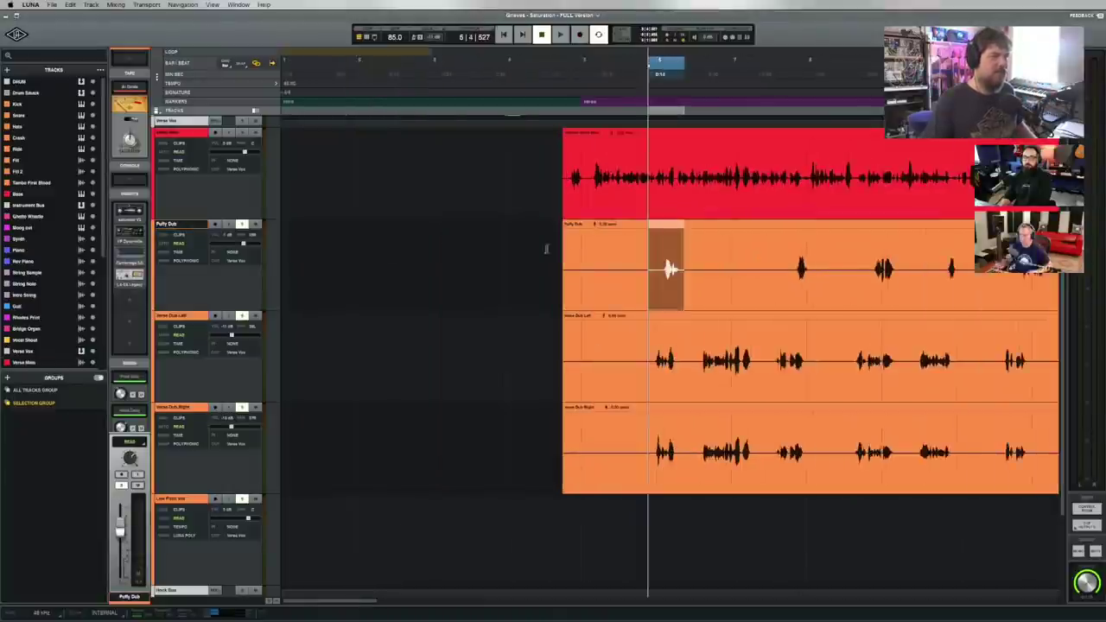
click(708, 239)
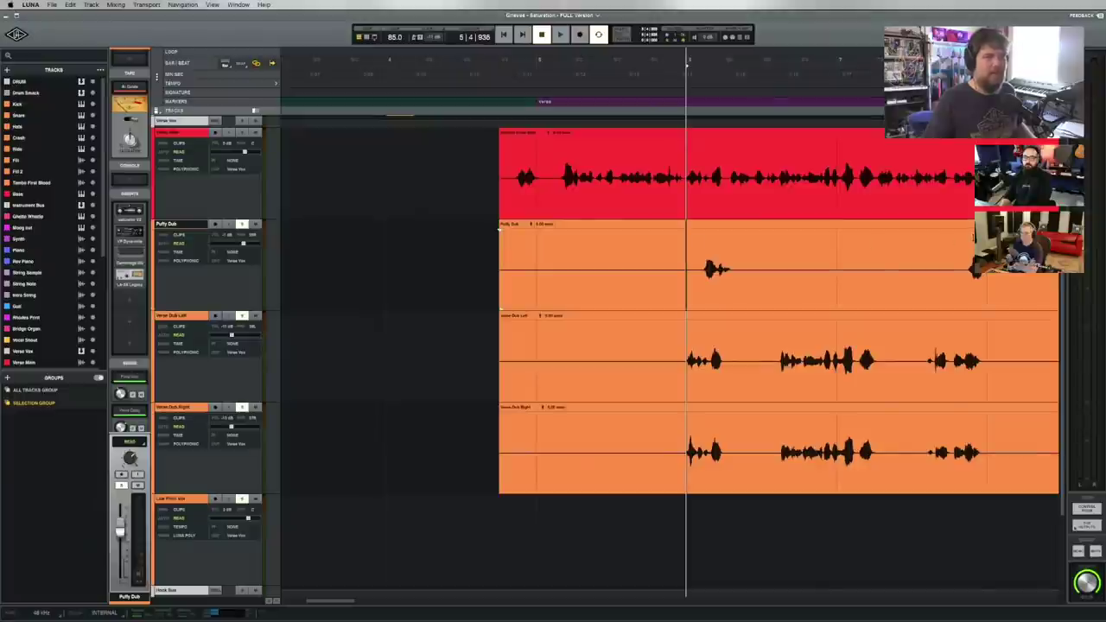
scroll(937, 246, down, 3)
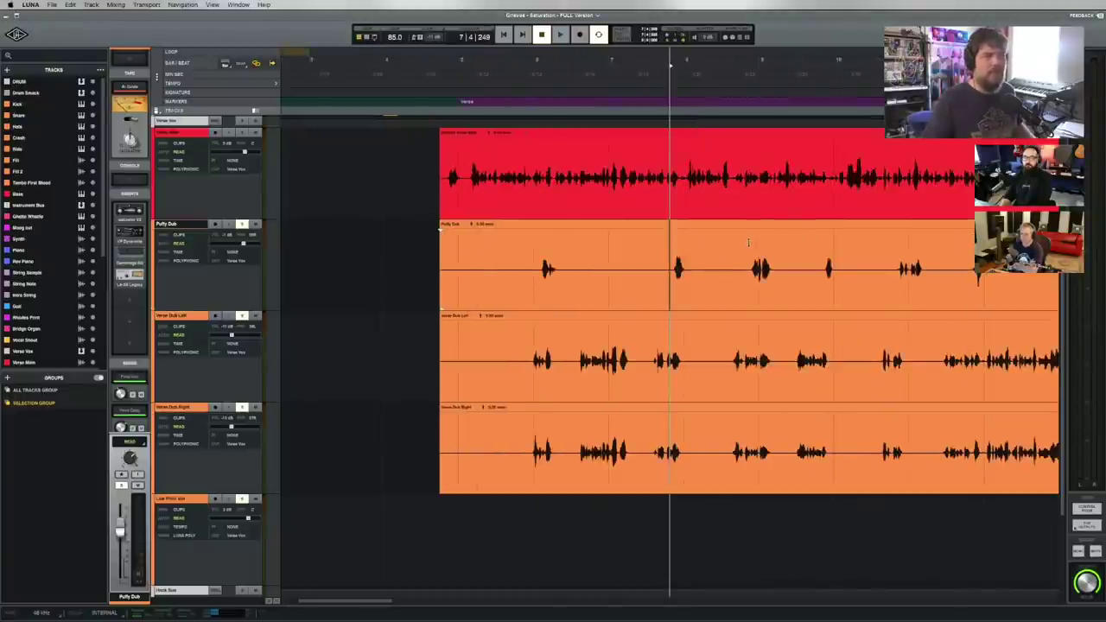
Place the playhead just ahead of the first dub phrases, around beat 4 of bar 5.
drag(529, 342, 507, 467)
click(543, 329)
click(517, 267)
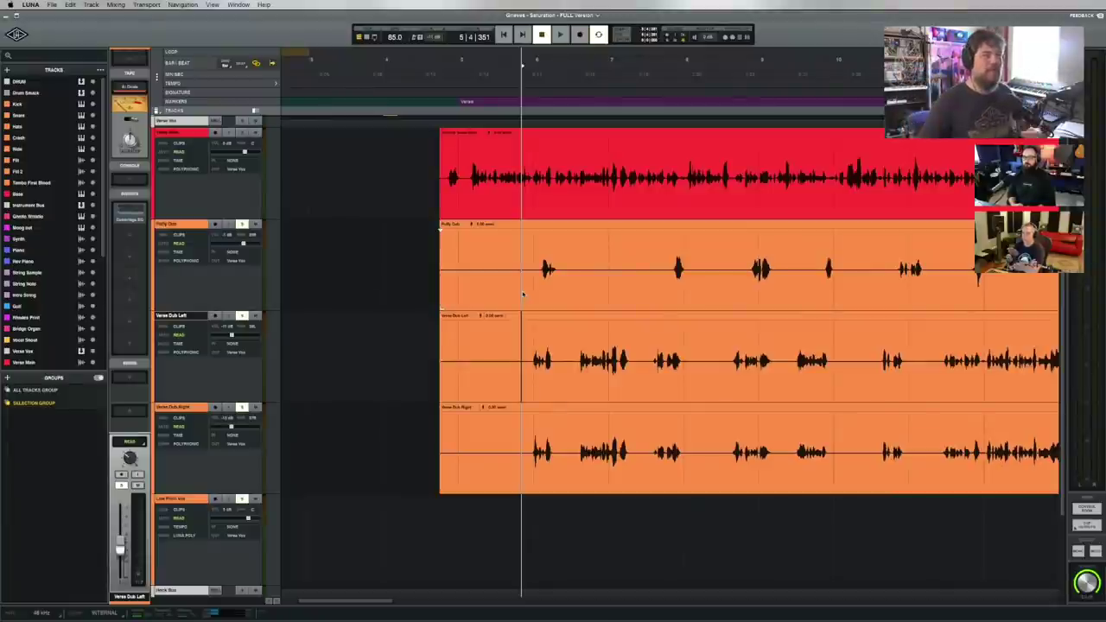
click(518, 248)
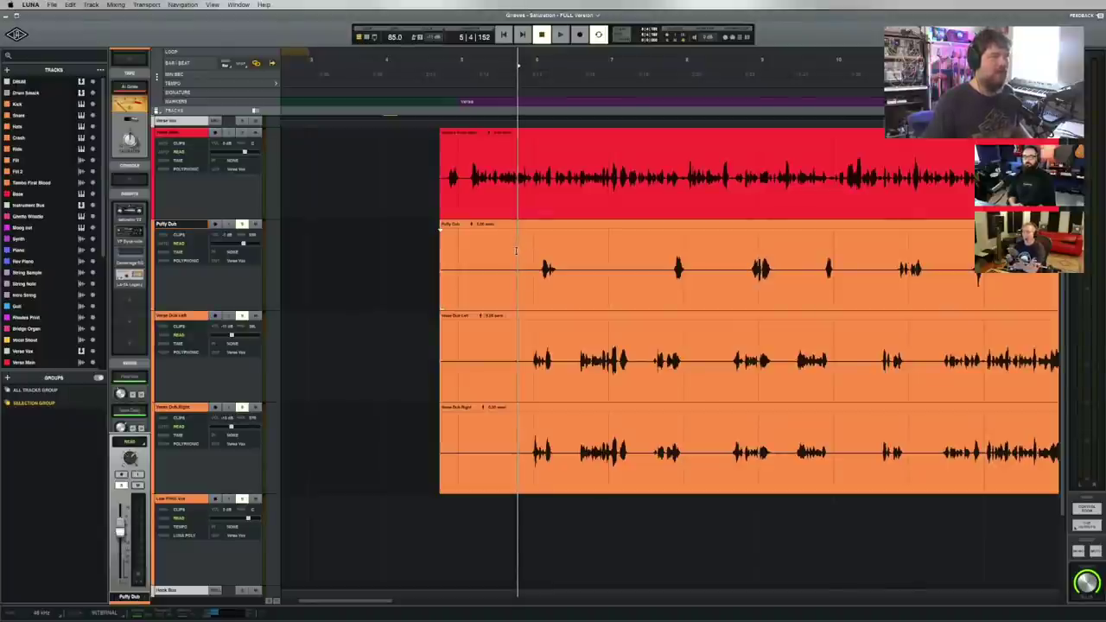
click(519, 257)
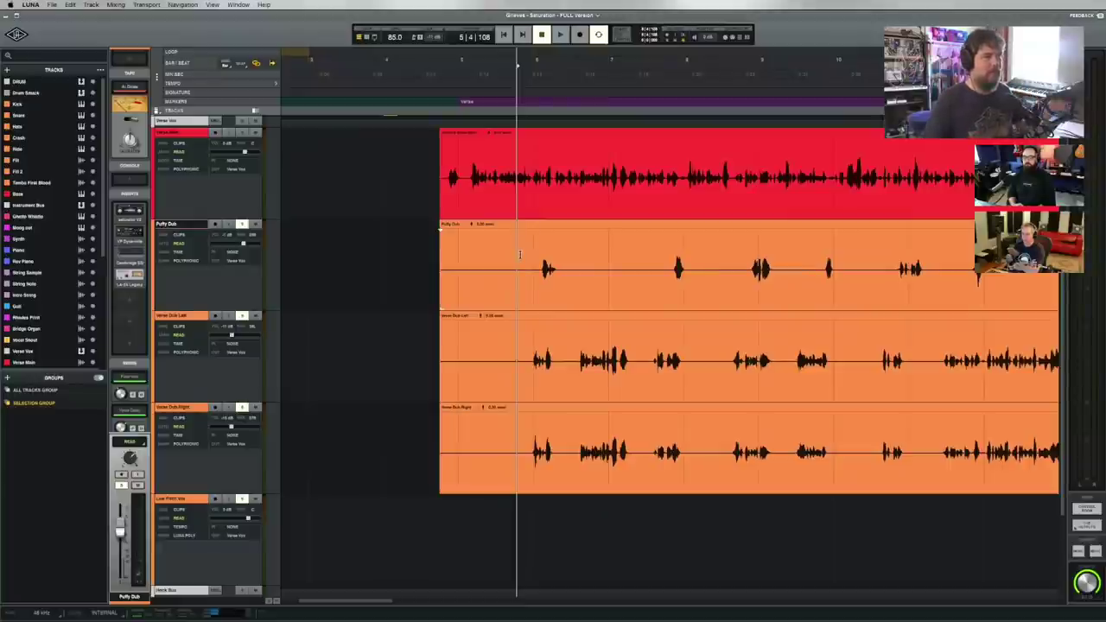
Play the lead and dub vocals together, selecting the Puffy Dub, Verse Dub Left and Verse Dub Right tracks during playback.
key(space)
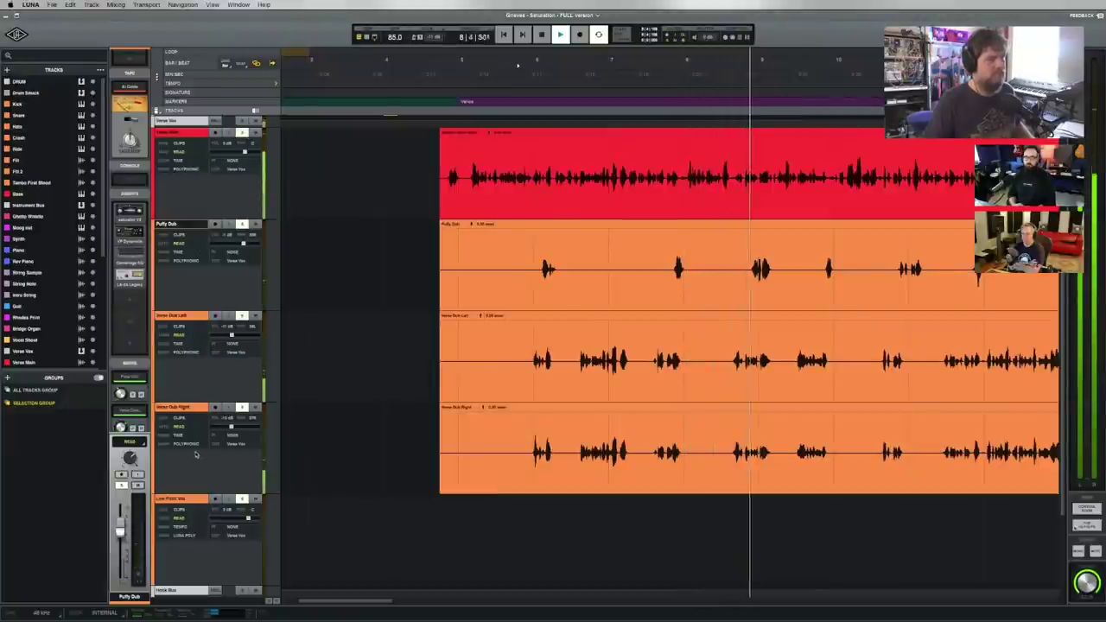
click(249, 422)
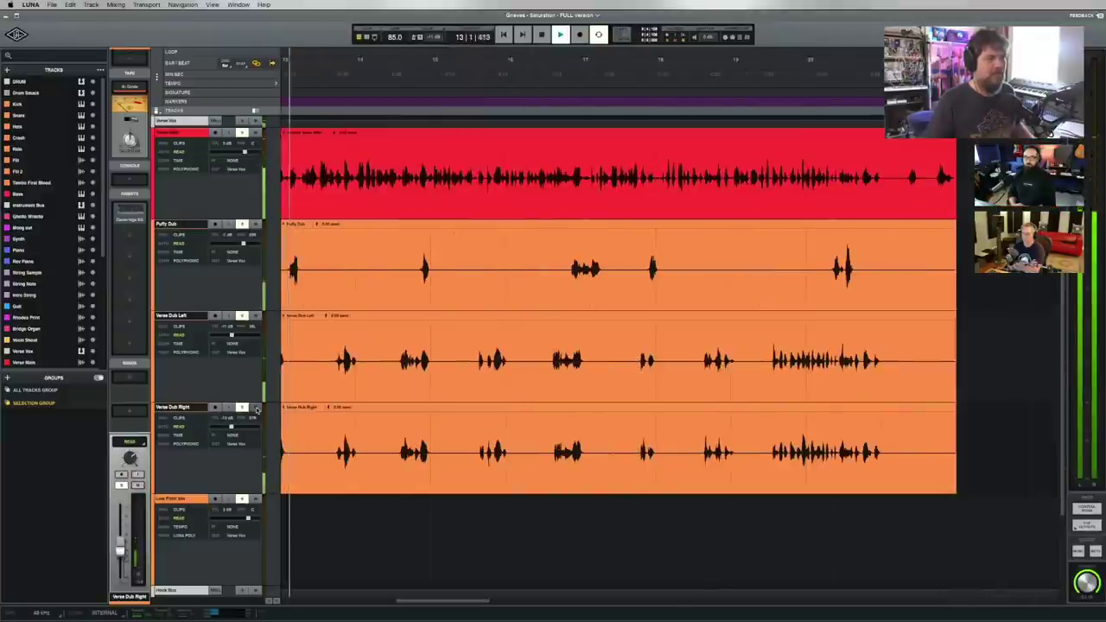
key(space)
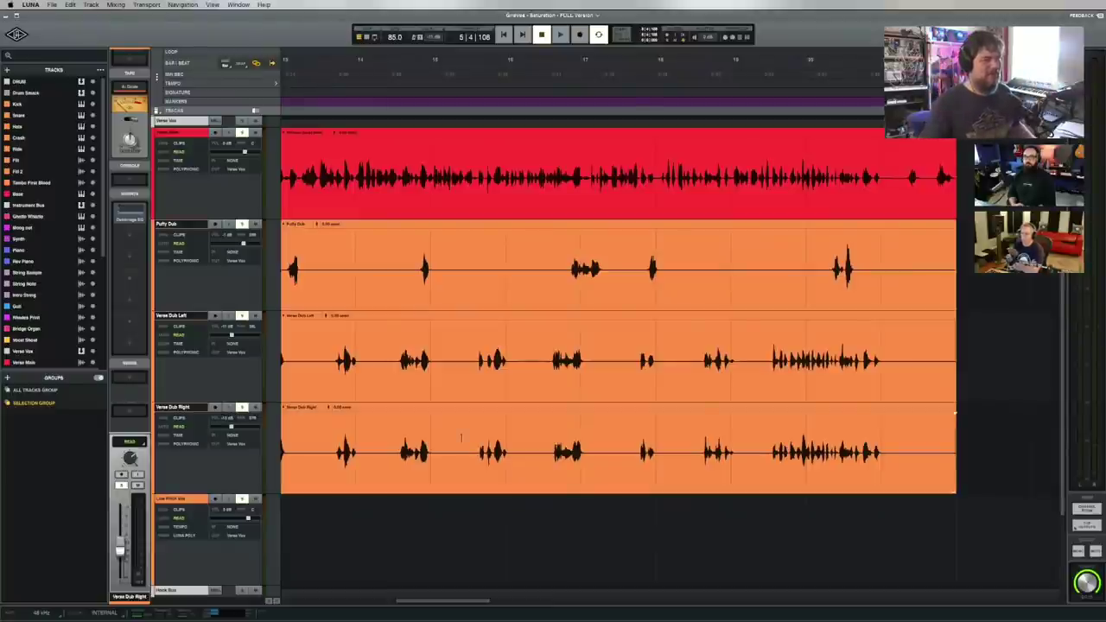
Set the playhead before Verse Dub Left's last run of phrases and inspect that track's Cambridge EQ, closing it when done.
click(516, 374)
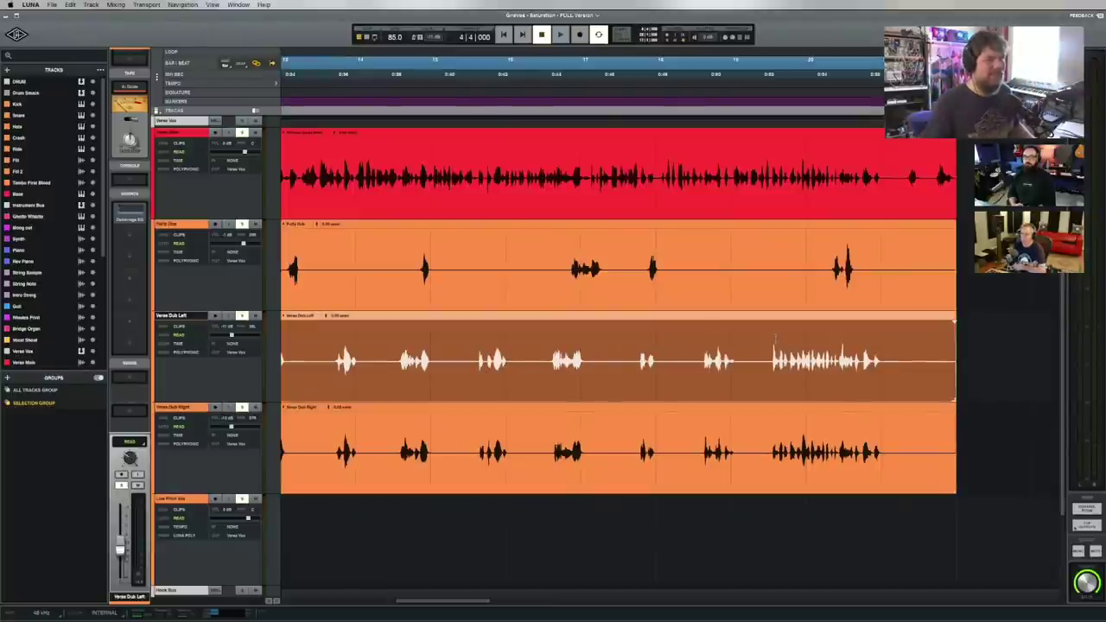
click(769, 342)
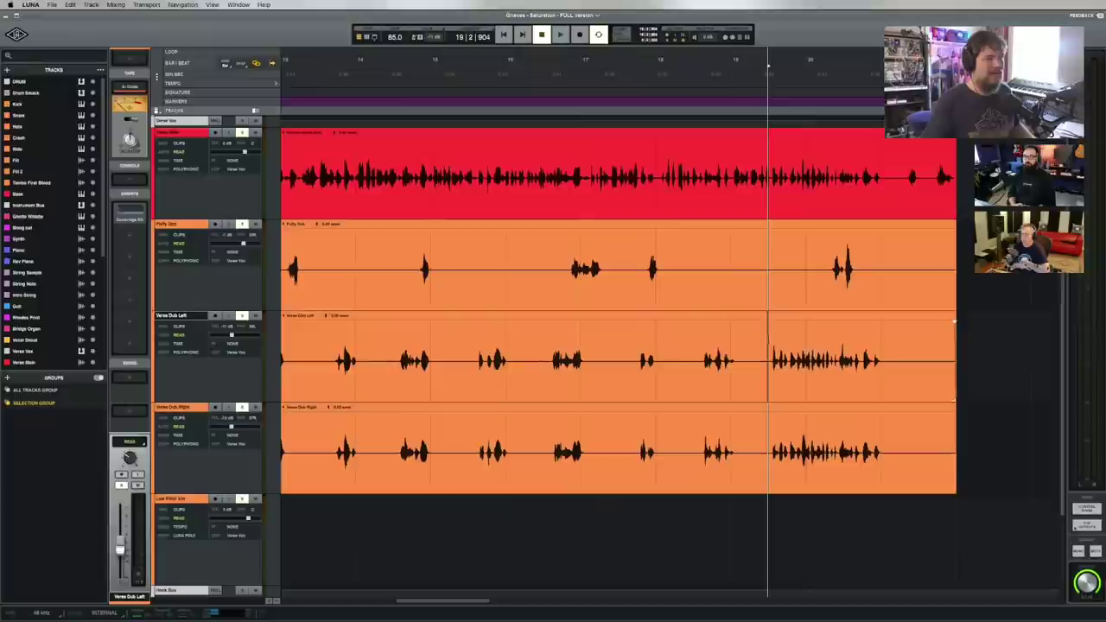
click(132, 208)
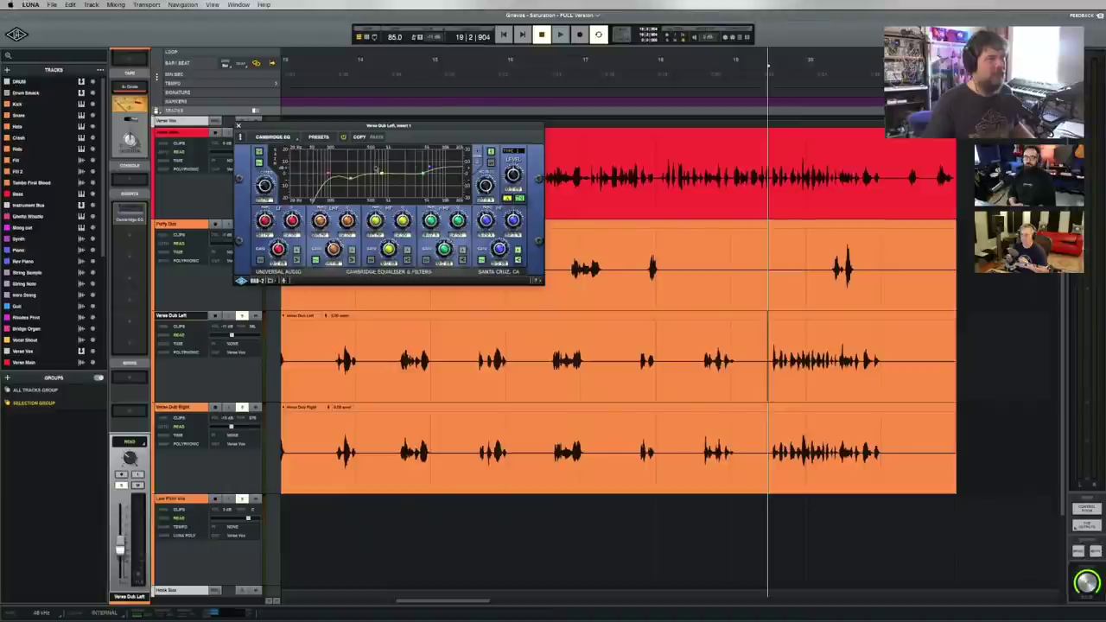
click(239, 126)
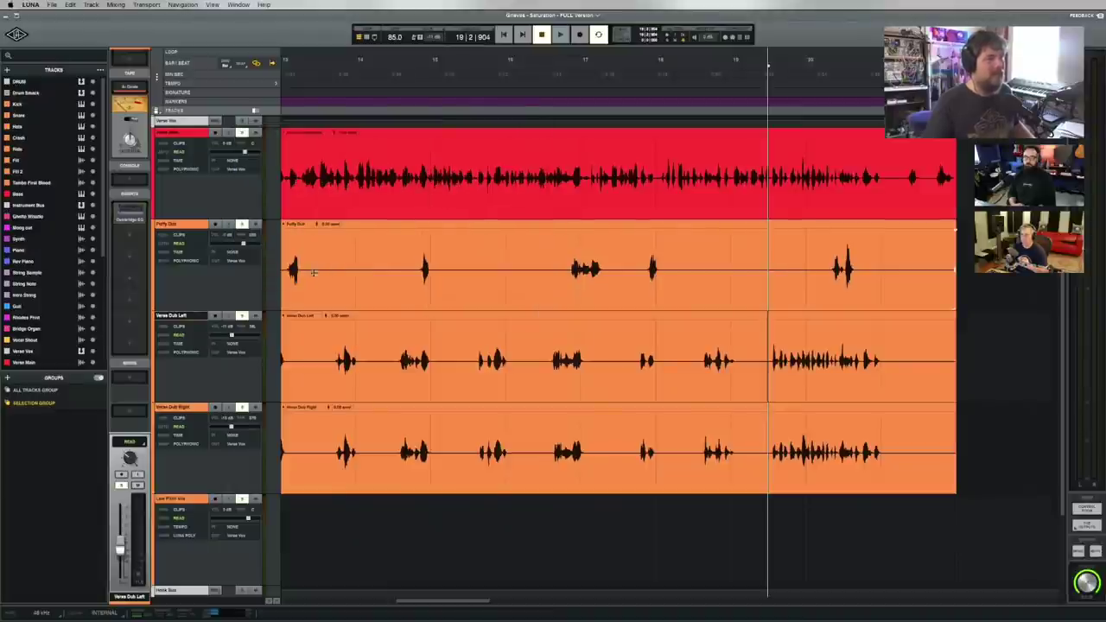
Inspect the bx_saturator V2 and Dyna-mite inserts on Puffy Dub from the mixer view, closing each window.
key(super+equal)
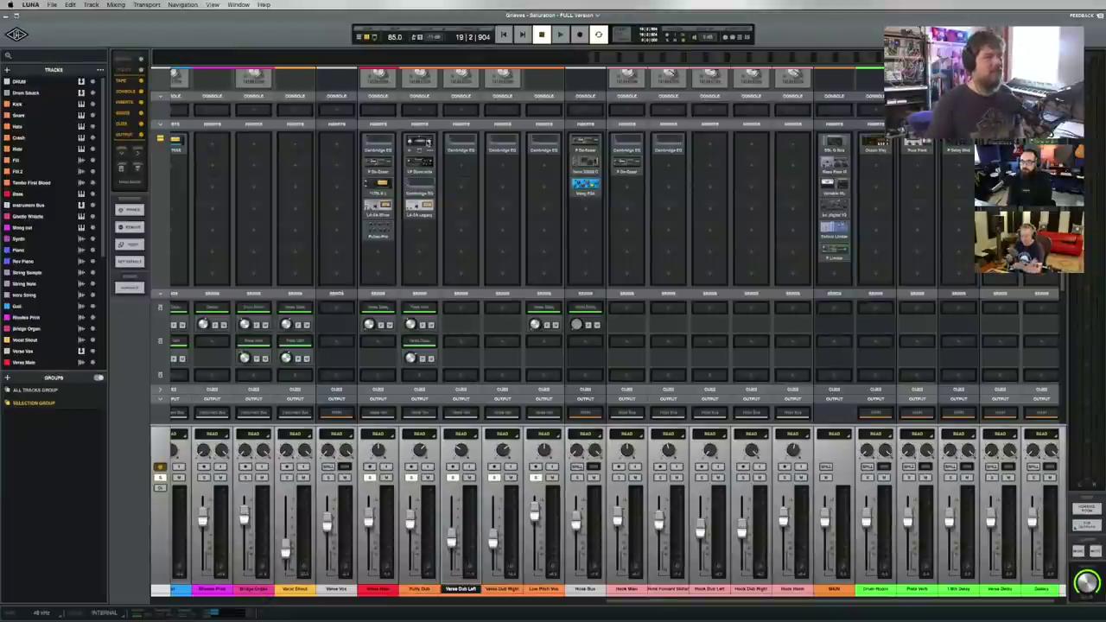
click(421, 141)
drag(397, 170, 423, 168)
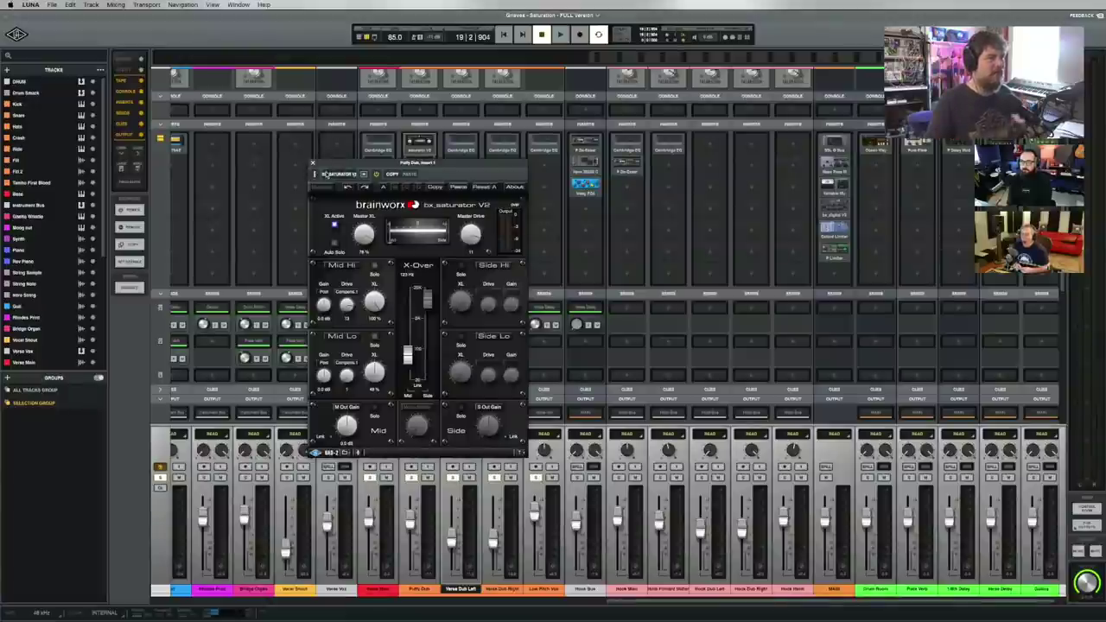
click(313, 164)
click(425, 162)
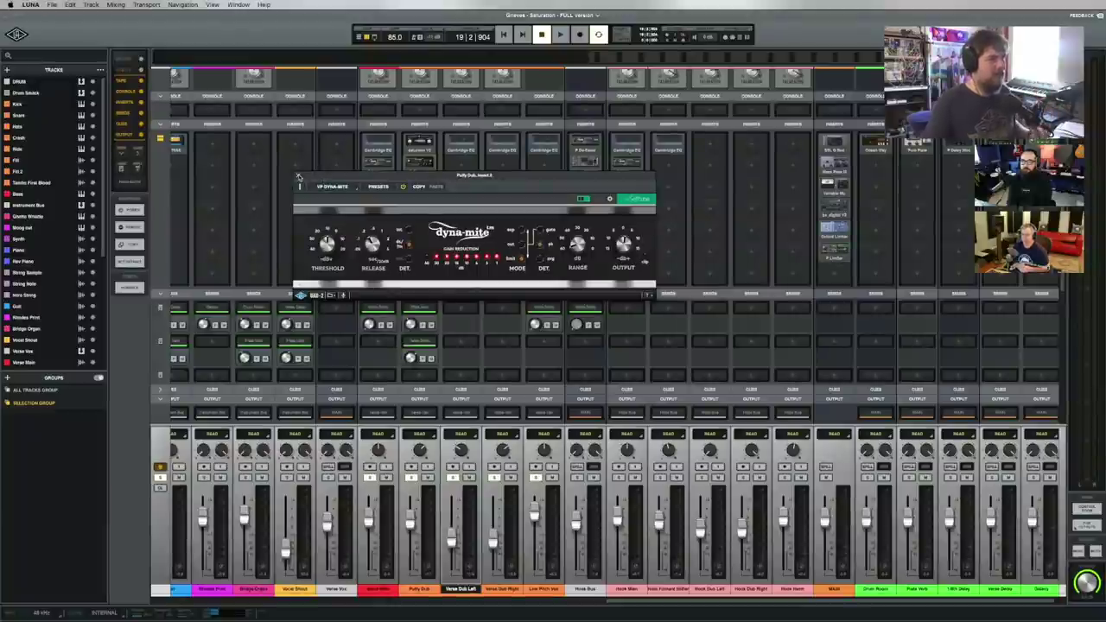
click(299, 178)
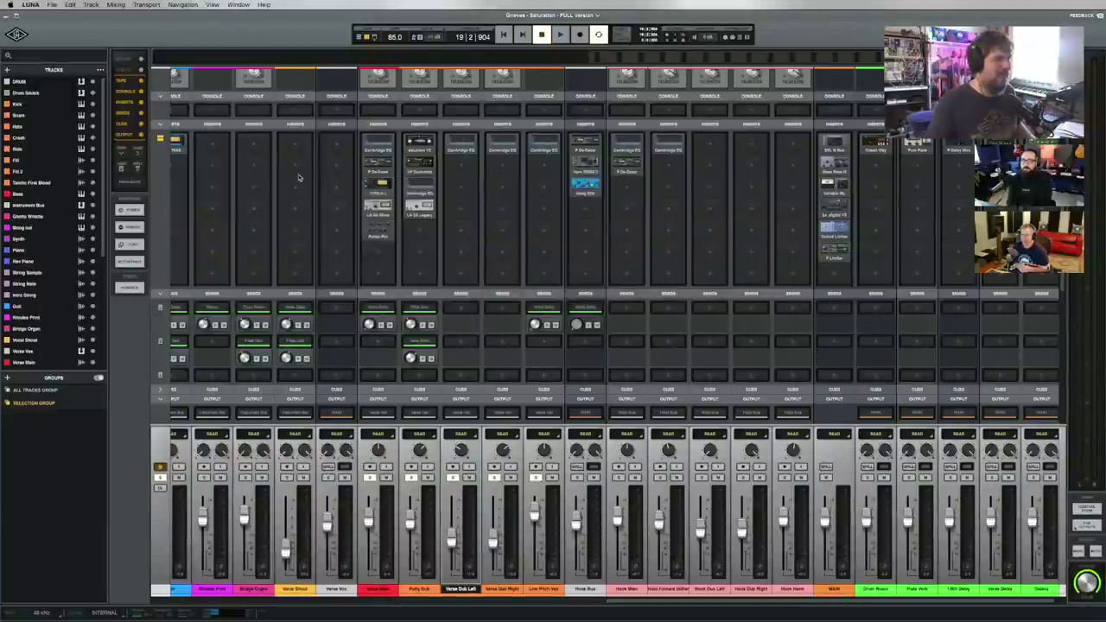
Inspect the Cambridge EQ and Teletronix LA-2A inserts on Puffy Dub, closing each window.
click(421, 186)
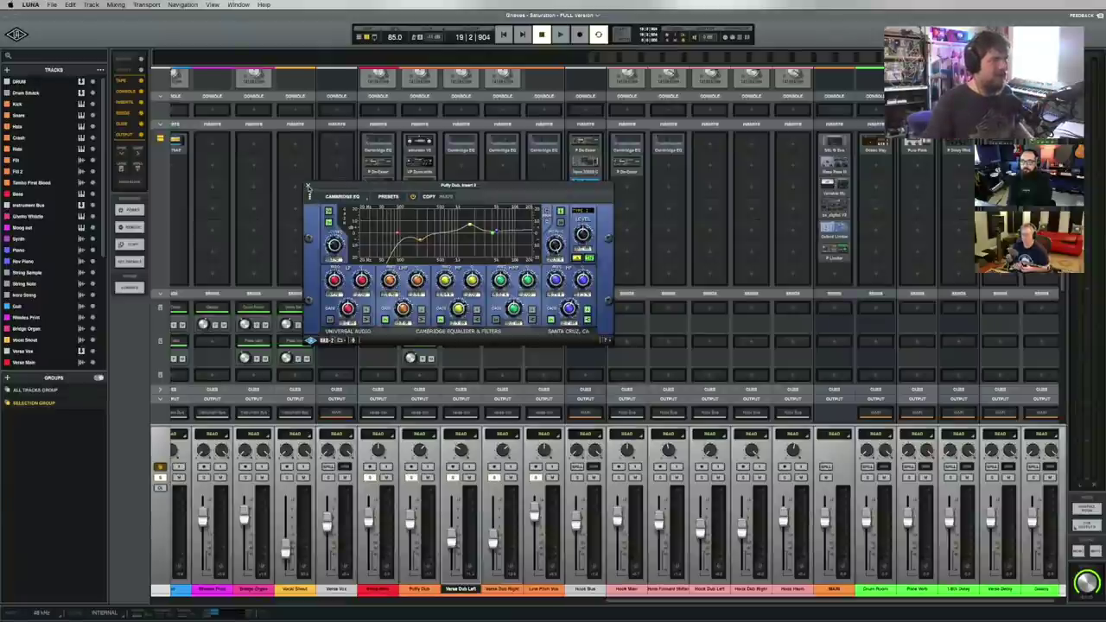
click(310, 188)
click(416, 209)
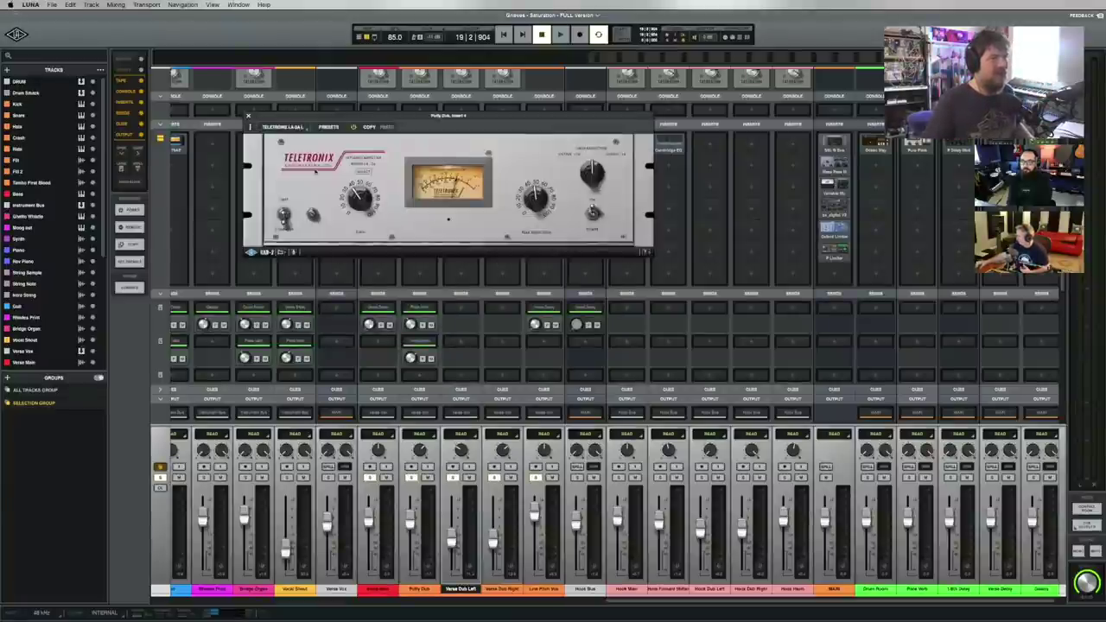
click(249, 115)
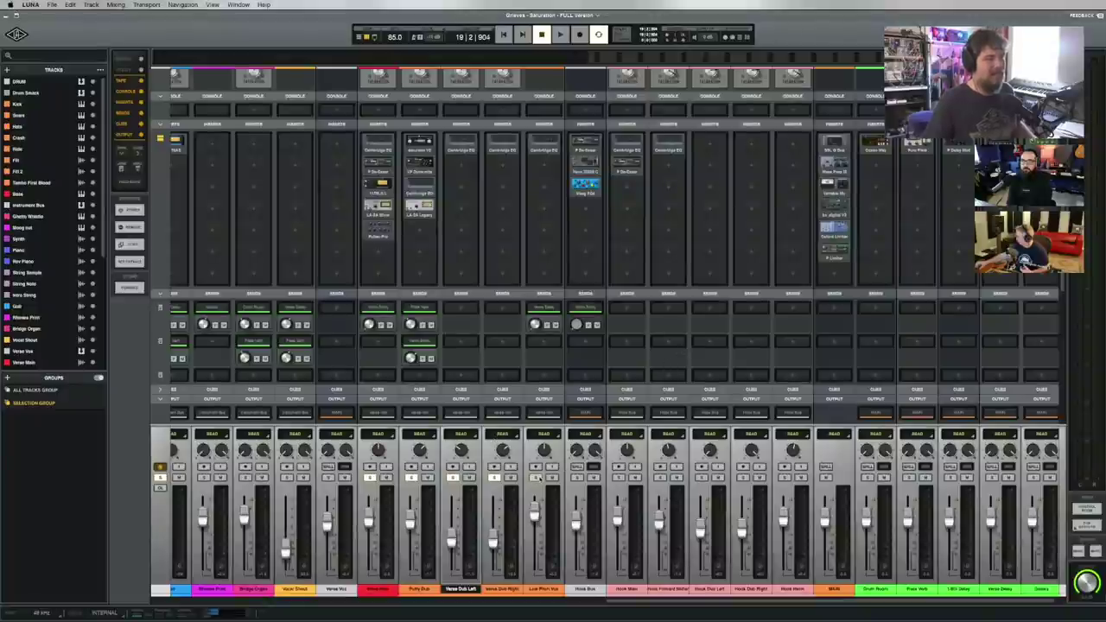
Clear the verse vocal solos, solo the tracks from Hook Main to Hook Harm in the timeline and set the playhead at the first hook.
key(super+equal)
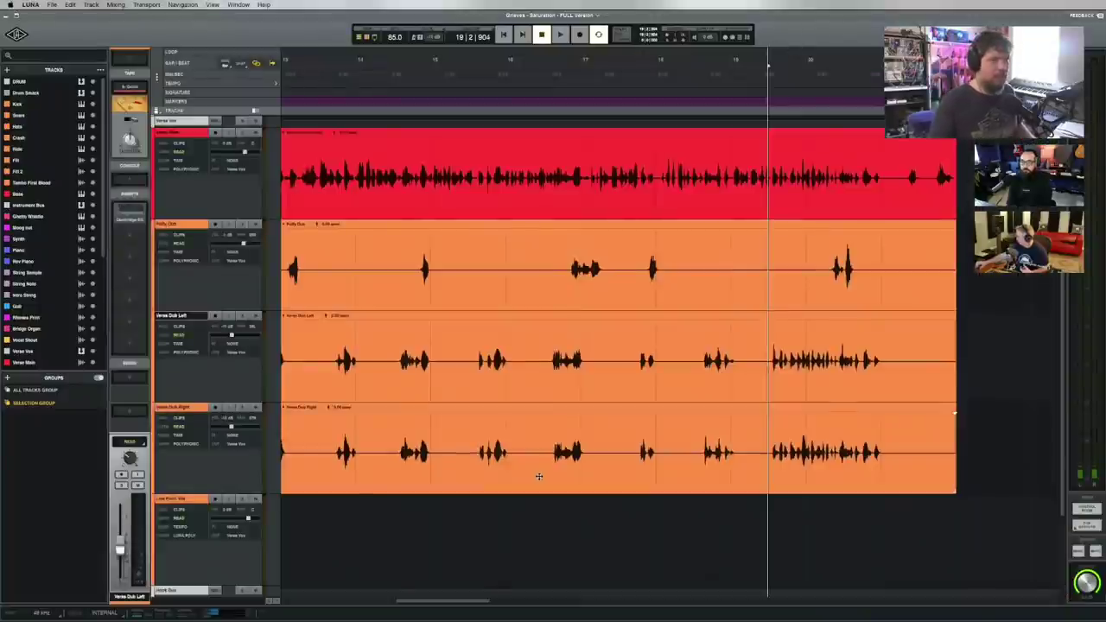
scroll(677, 336, down, 3)
key(alt+z)
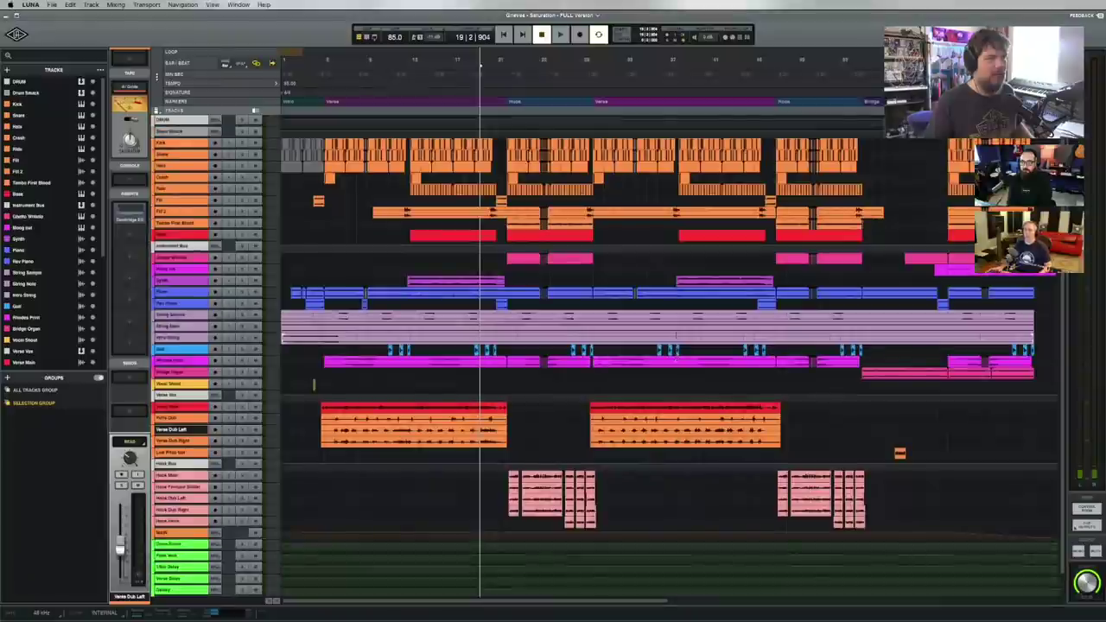
drag(497, 477, 498, 524)
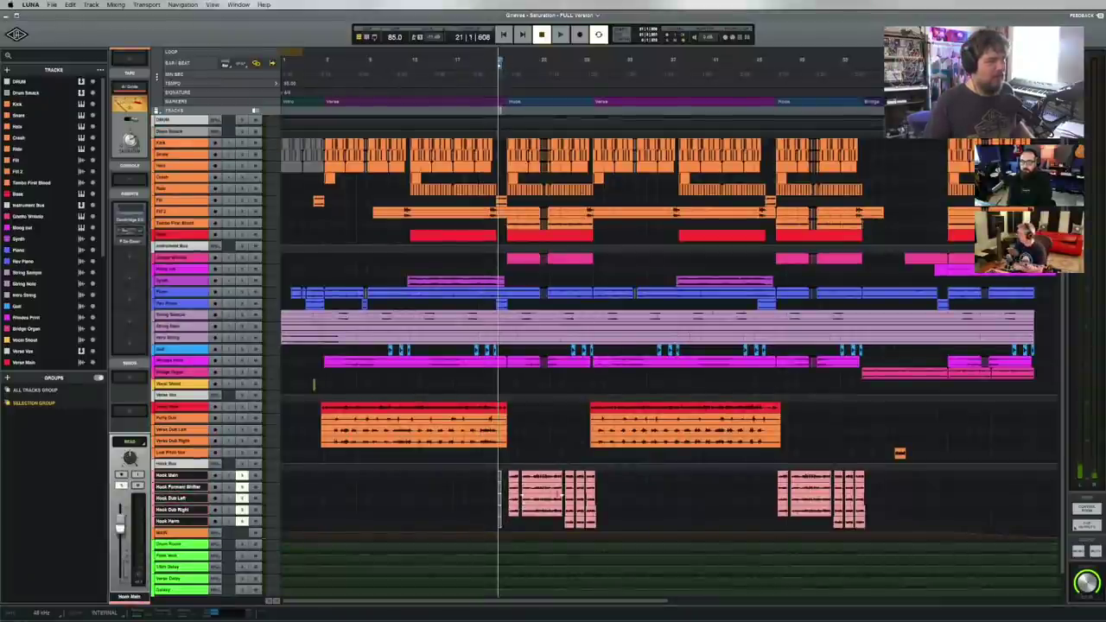
click(509, 497)
Clear the hook track solos, solo Hook Main alone and play it from the start of the first hook.
key(super+equal)
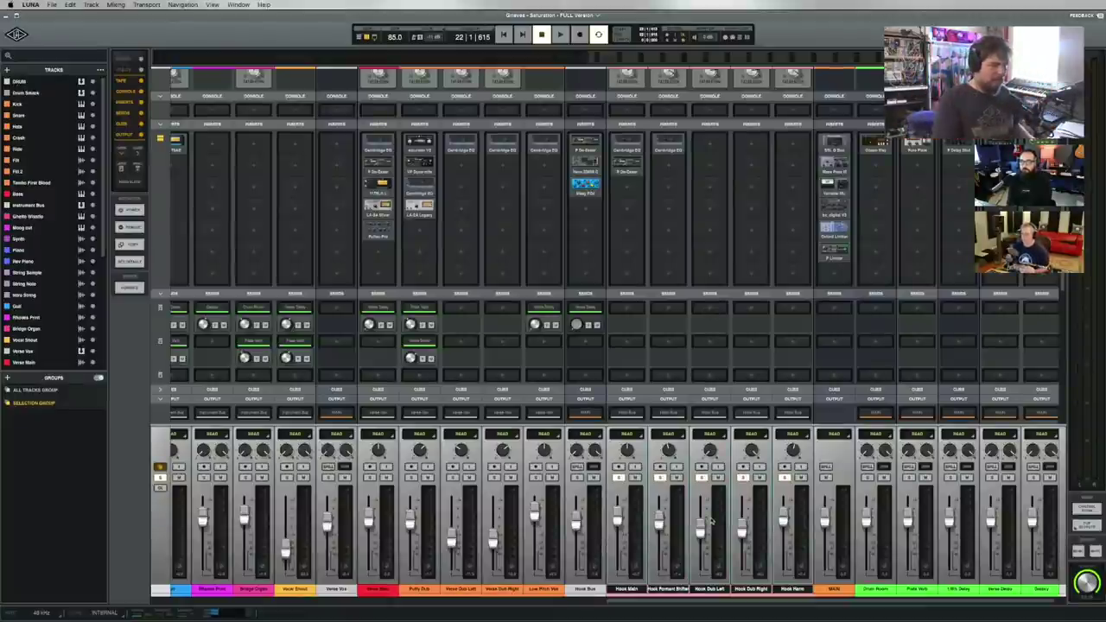
key(super+equal)
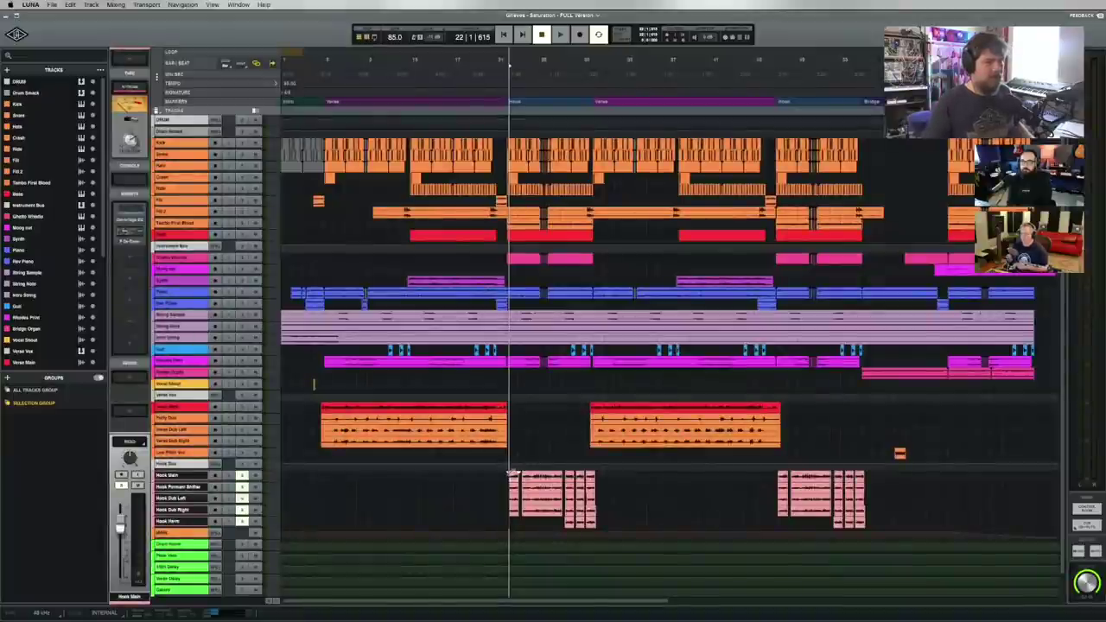
scroll(510, 473, up, 5)
scroll(608, 420, down, 3)
scroll(612, 400, up, 5)
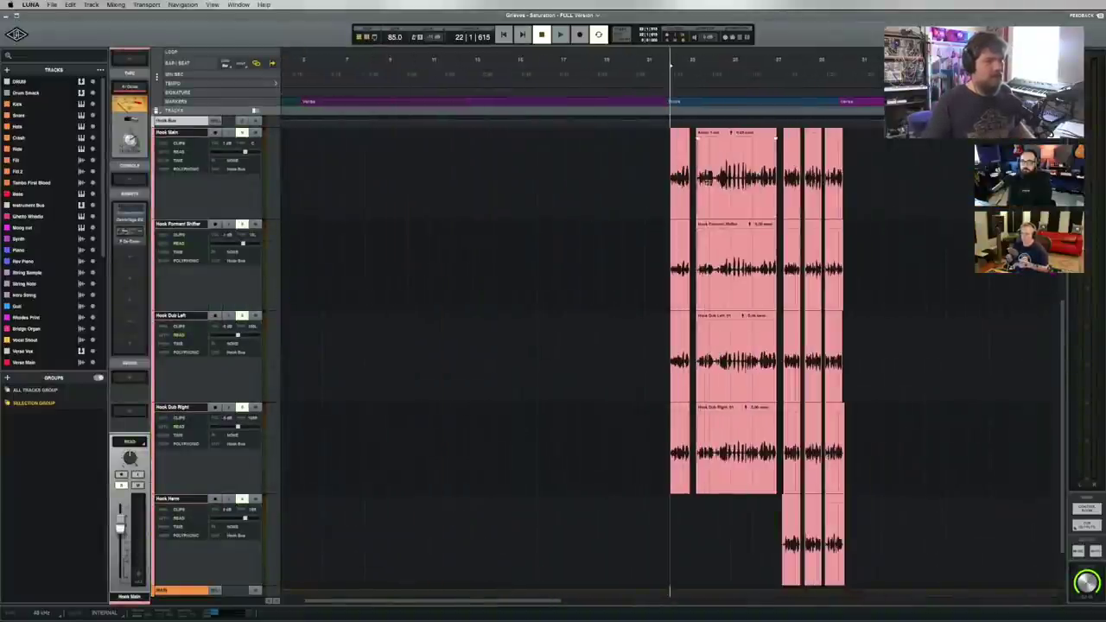
scroll(729, 511, up, 3)
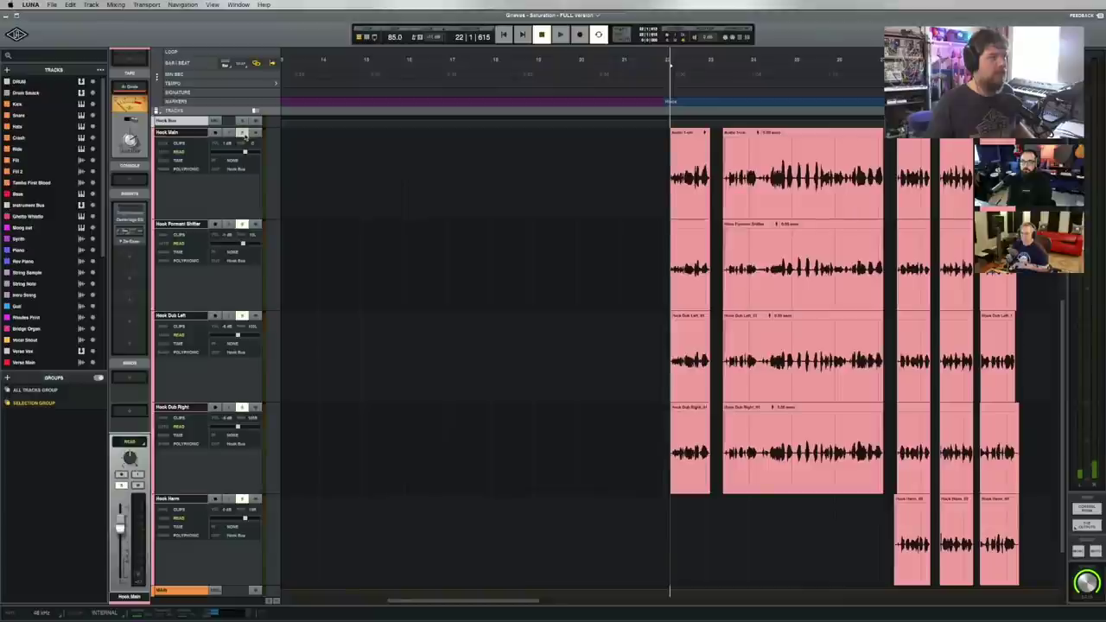
key(super+a)
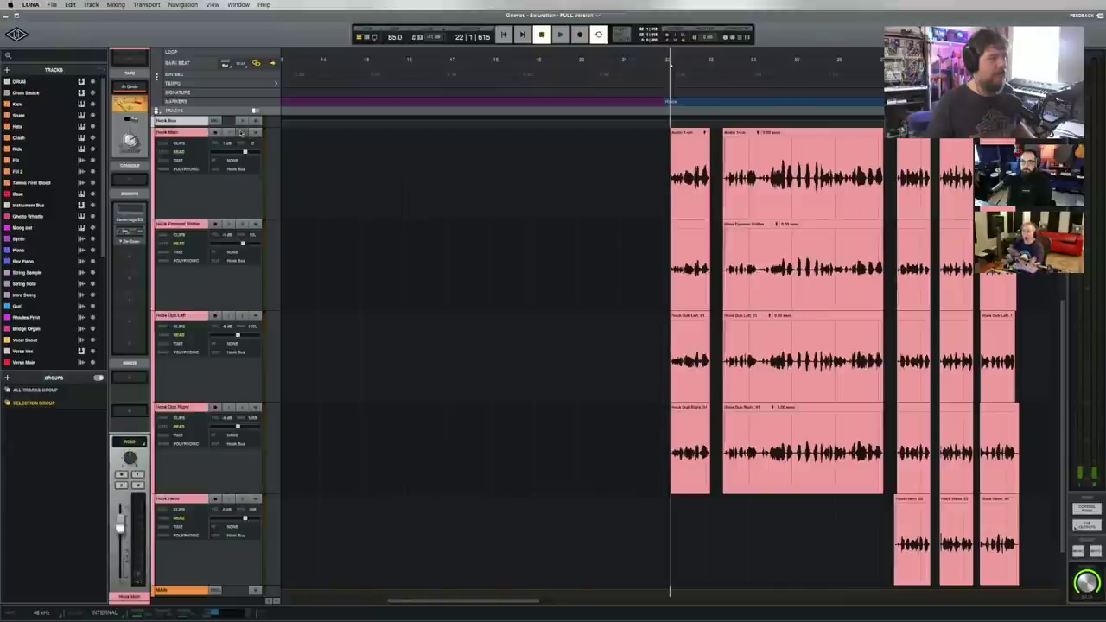
click(241, 132)
key(space)
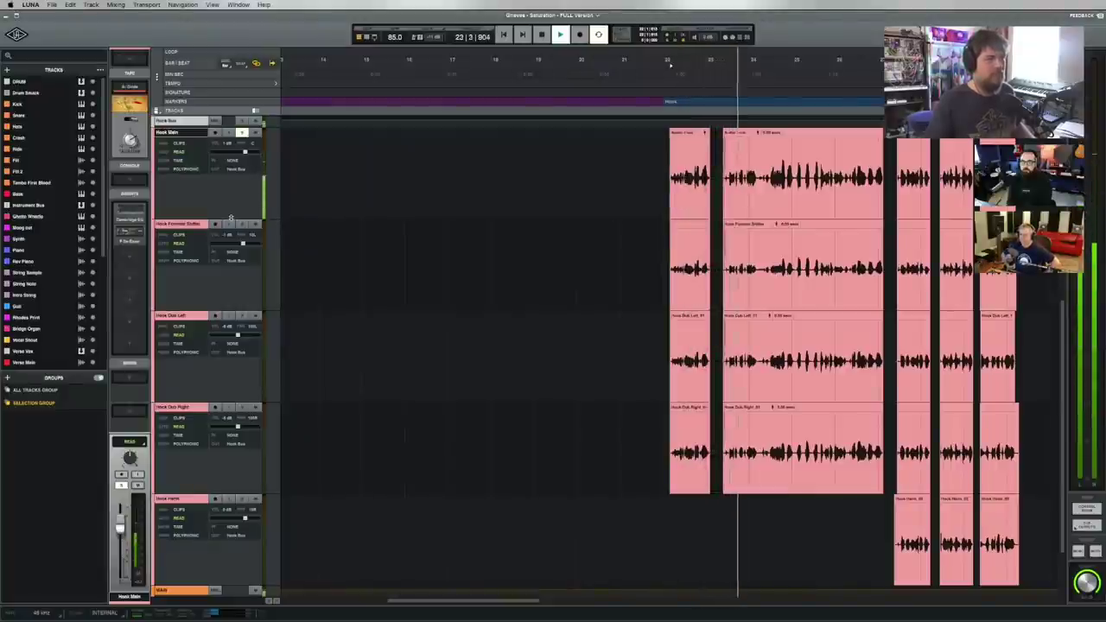
key(space)
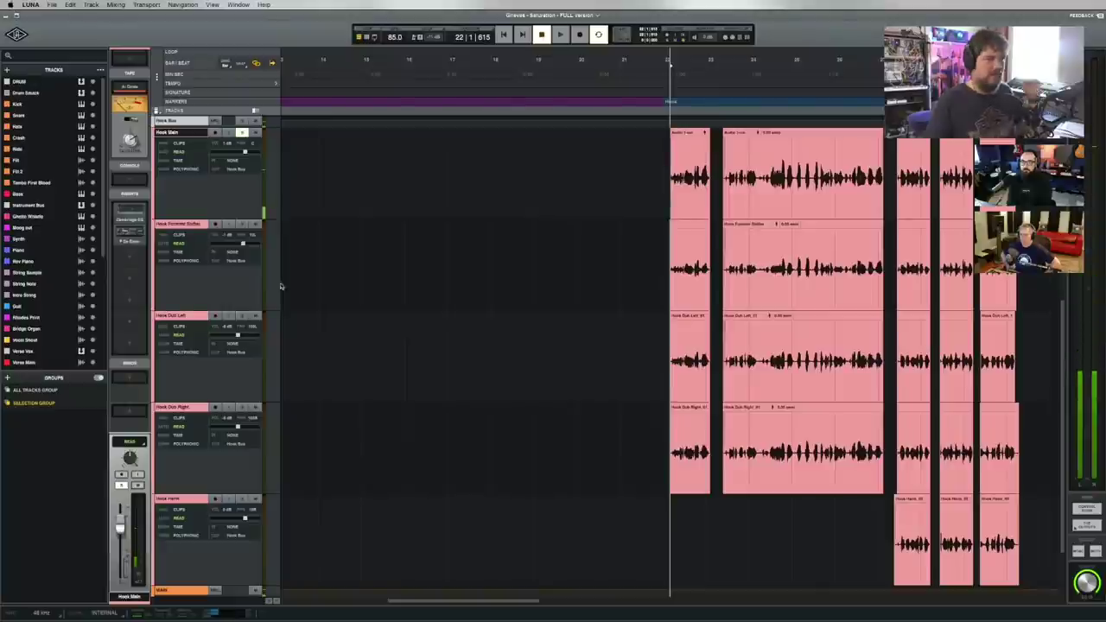
Add Hook Dub Left and Right, and after them Hook Formant Shifter, to the solos, playing the first hook after each addition.
click(242, 315)
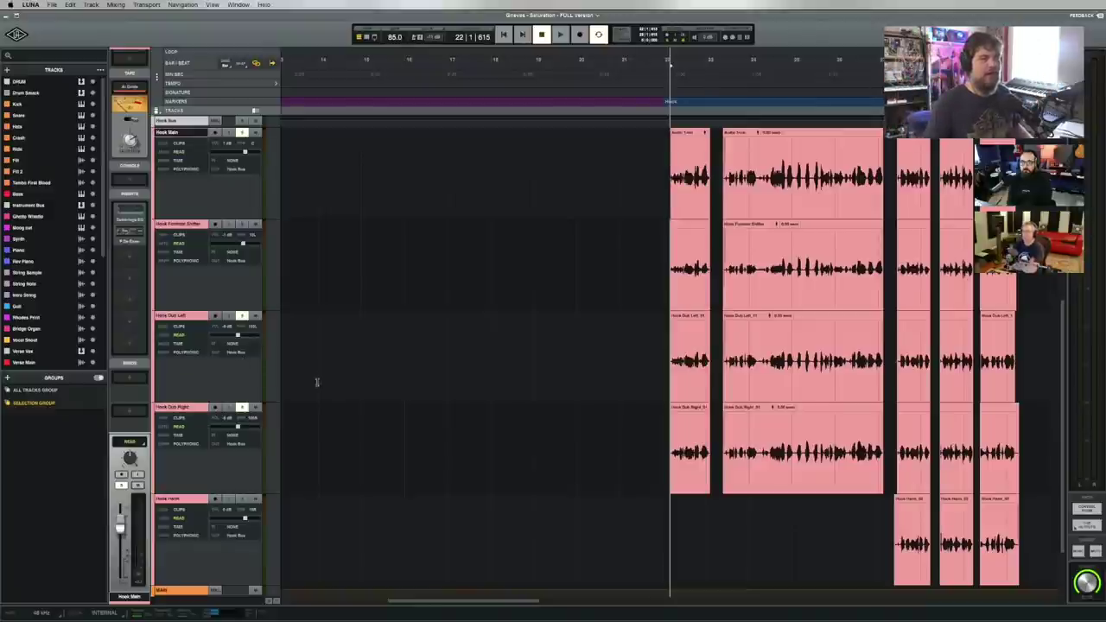
key(space)
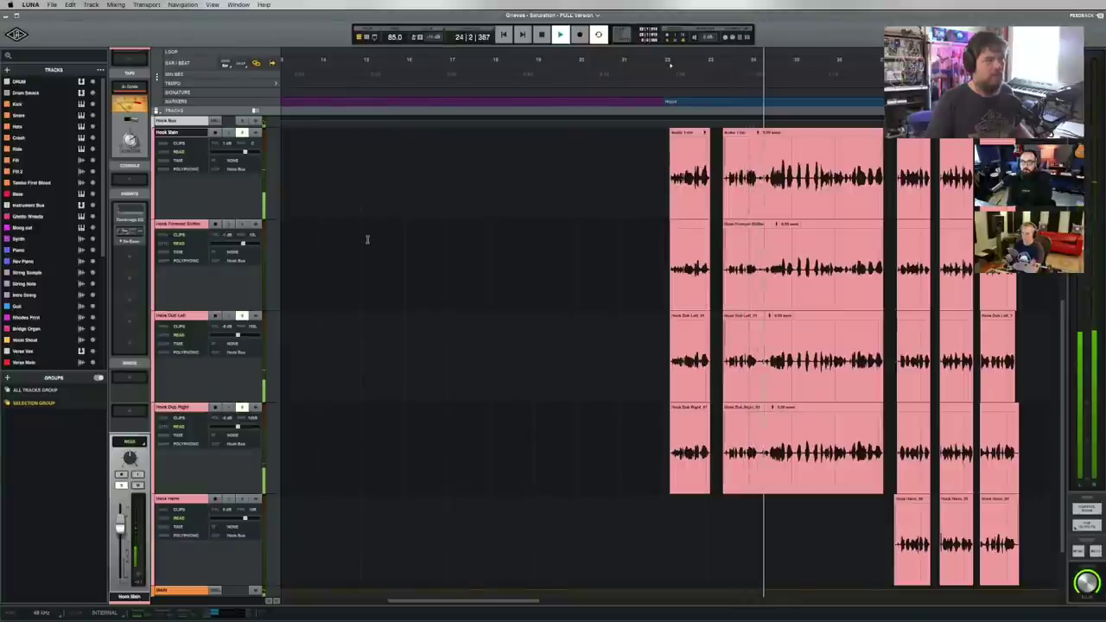
key(space)
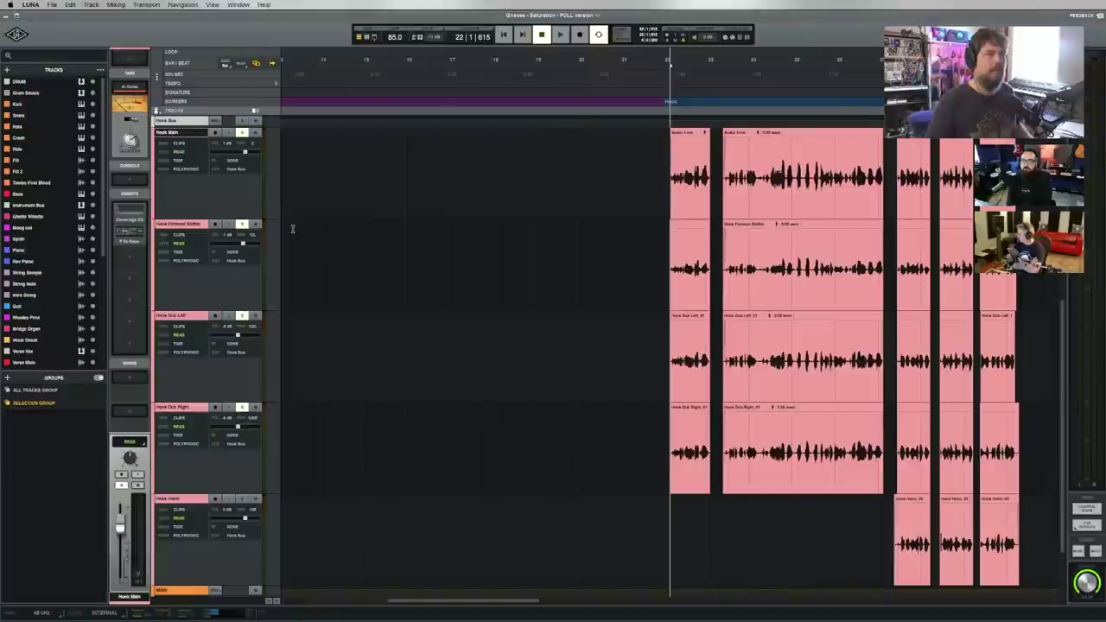
key(space)
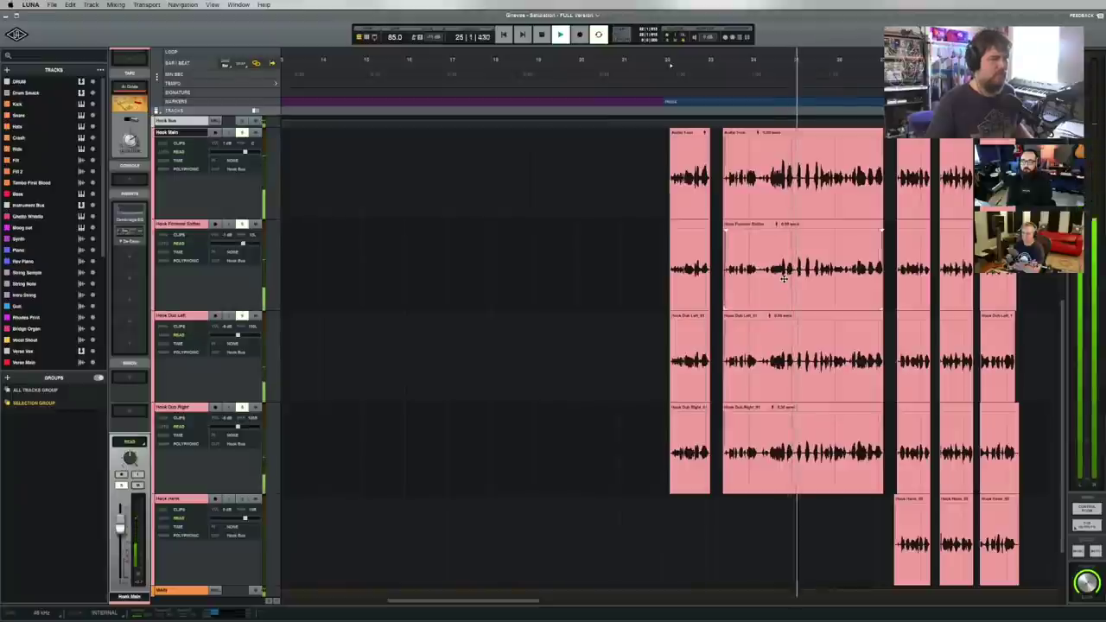
key(space)
Solo Hook Harm as well and play the hook vocals from the start of its first clip.
click(861, 535)
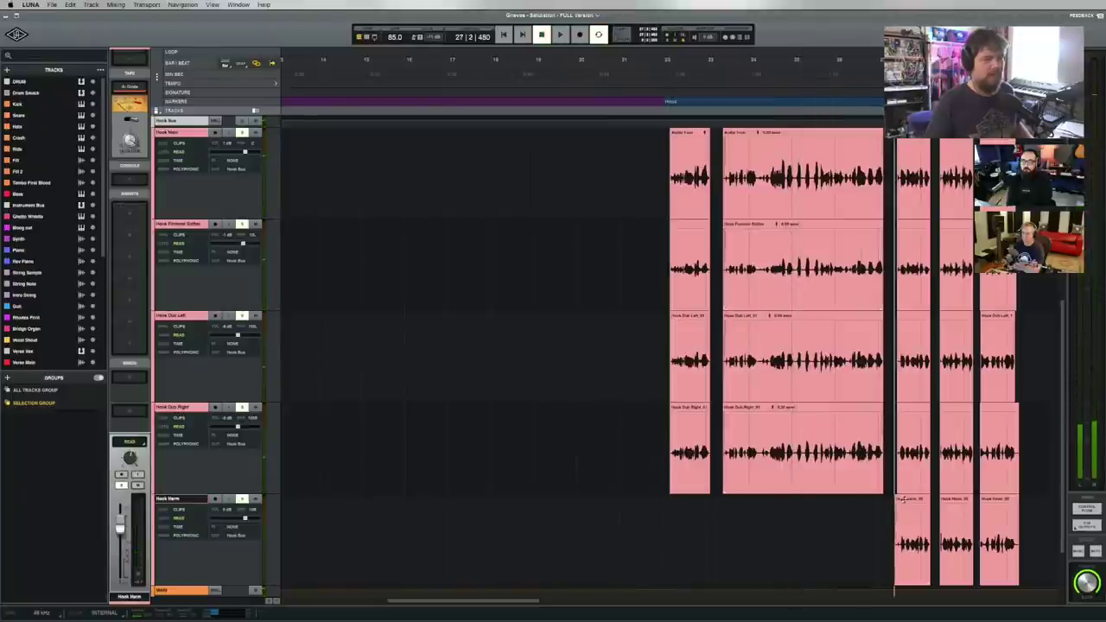
key(space)
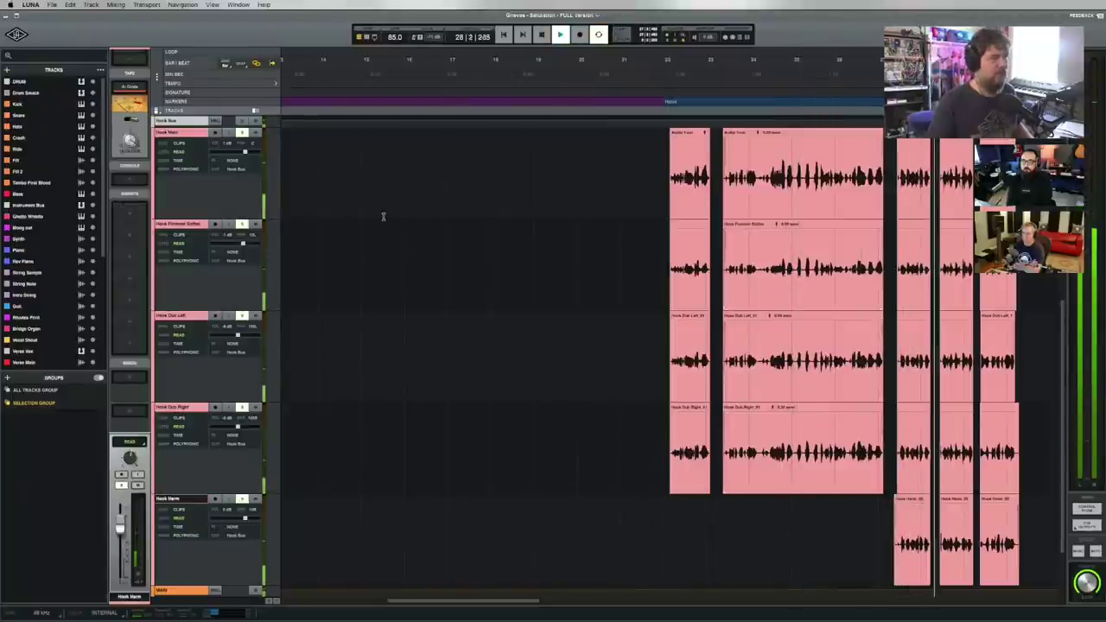
key(space)
Select Hook Bus, stop playback and inspect Hook Main's Cambridge EQ in the mixer.
click(184, 124)
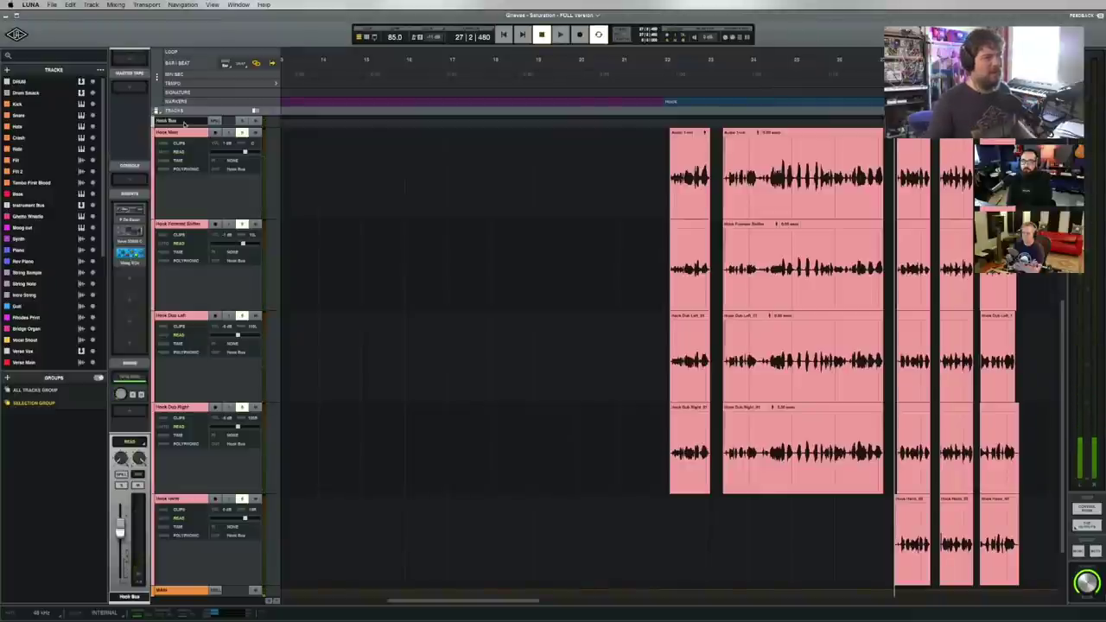
key(super+equal)
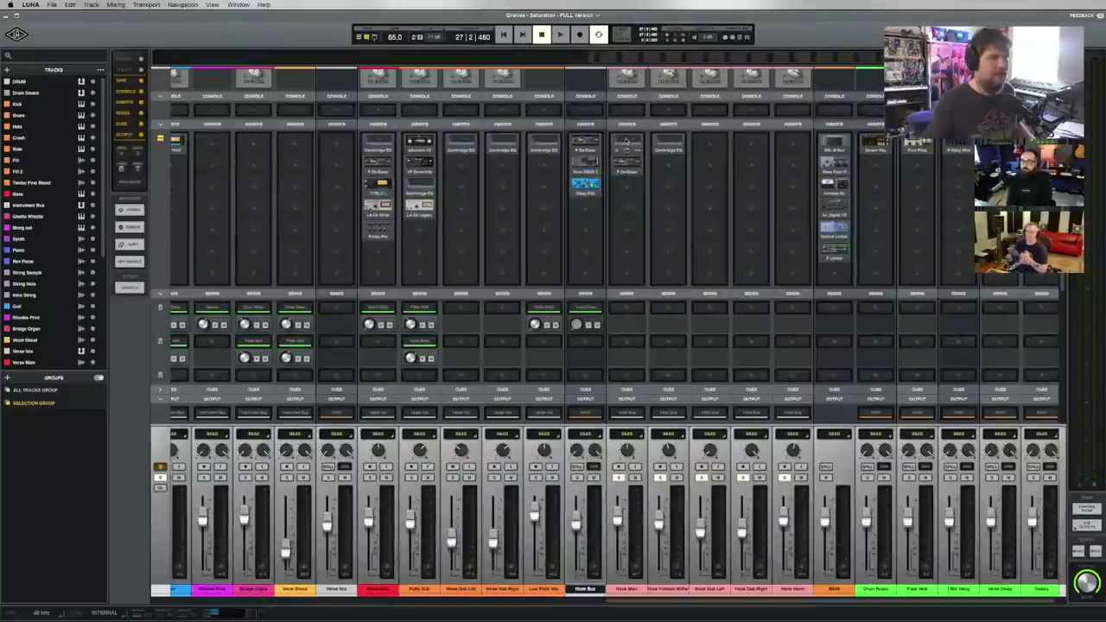
click(626, 143)
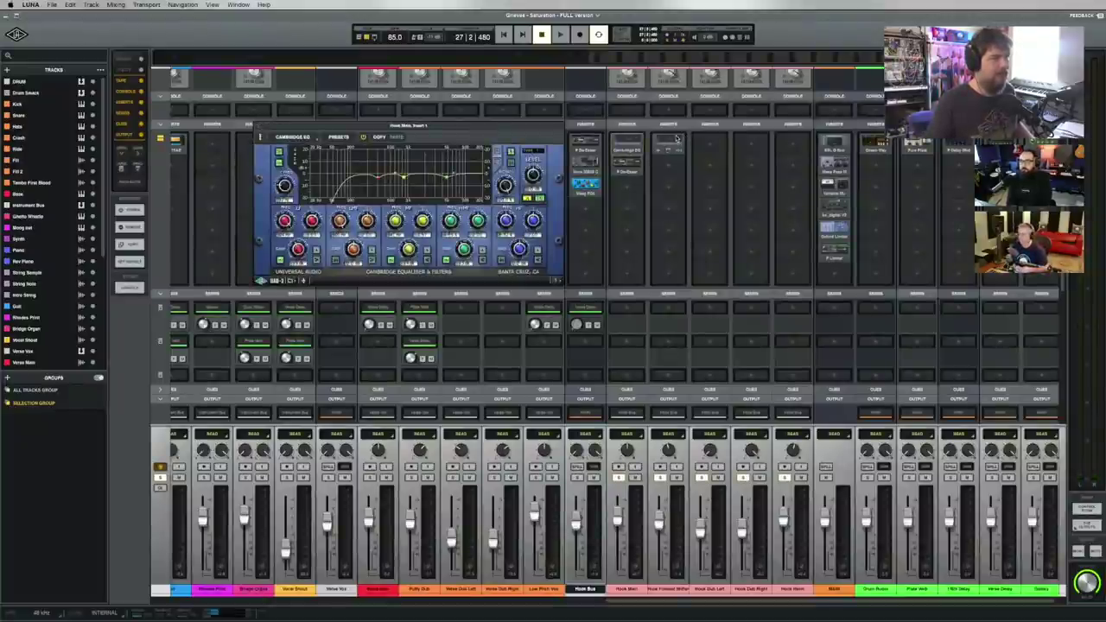
click(677, 141)
click(267, 136)
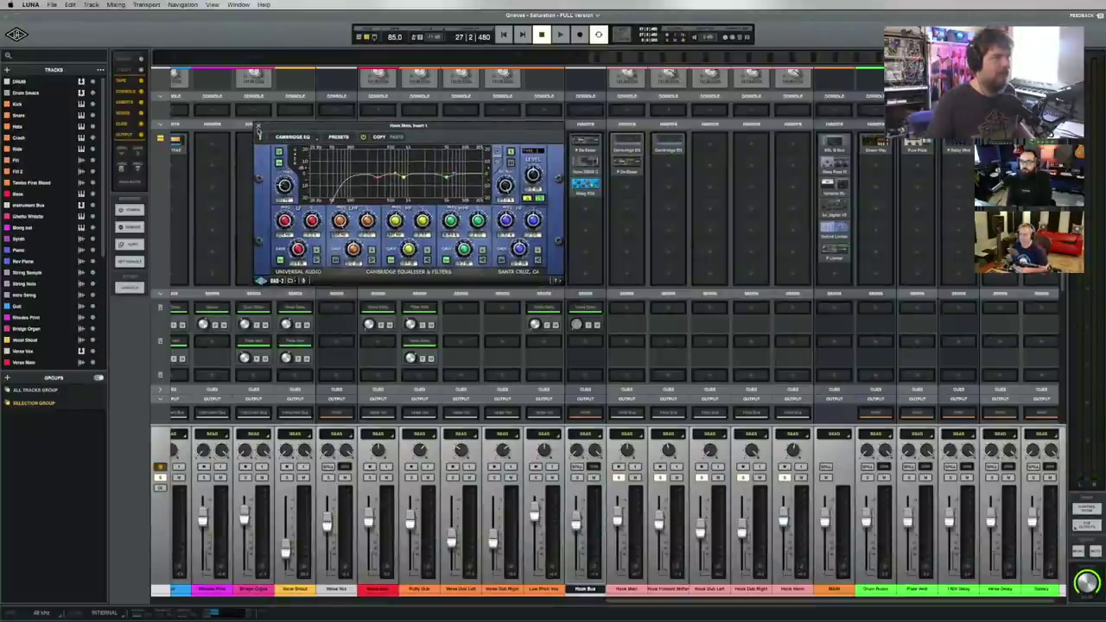
click(259, 130)
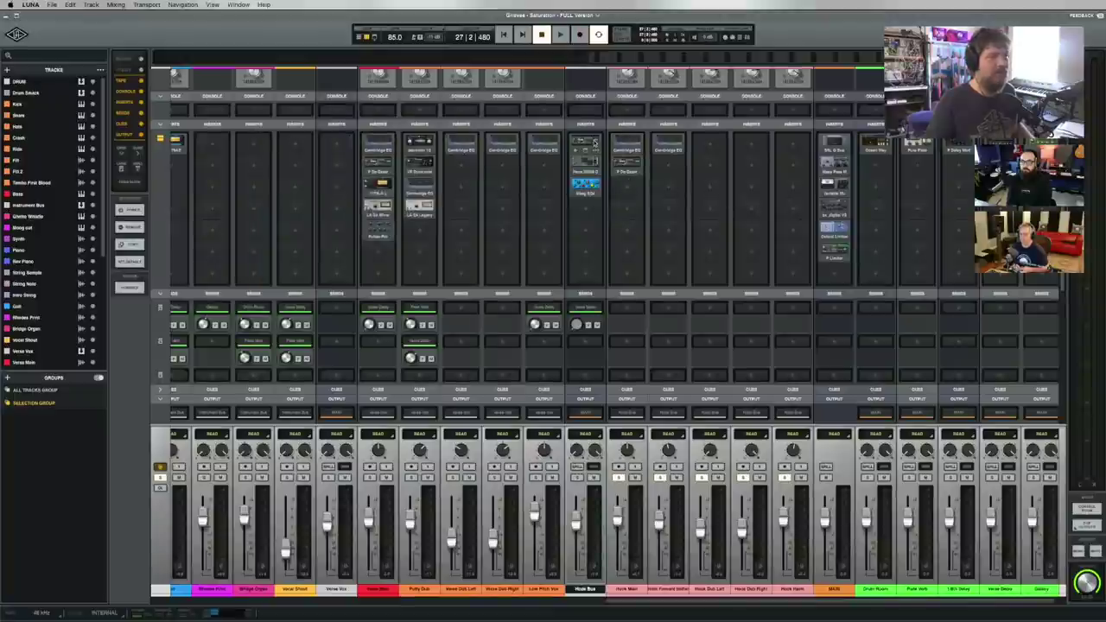
Inspect Hook Bus's Precision De-Esser, and display its Neve compressor and Maag EQ4 together with the EQ below the compressor.
click(595, 143)
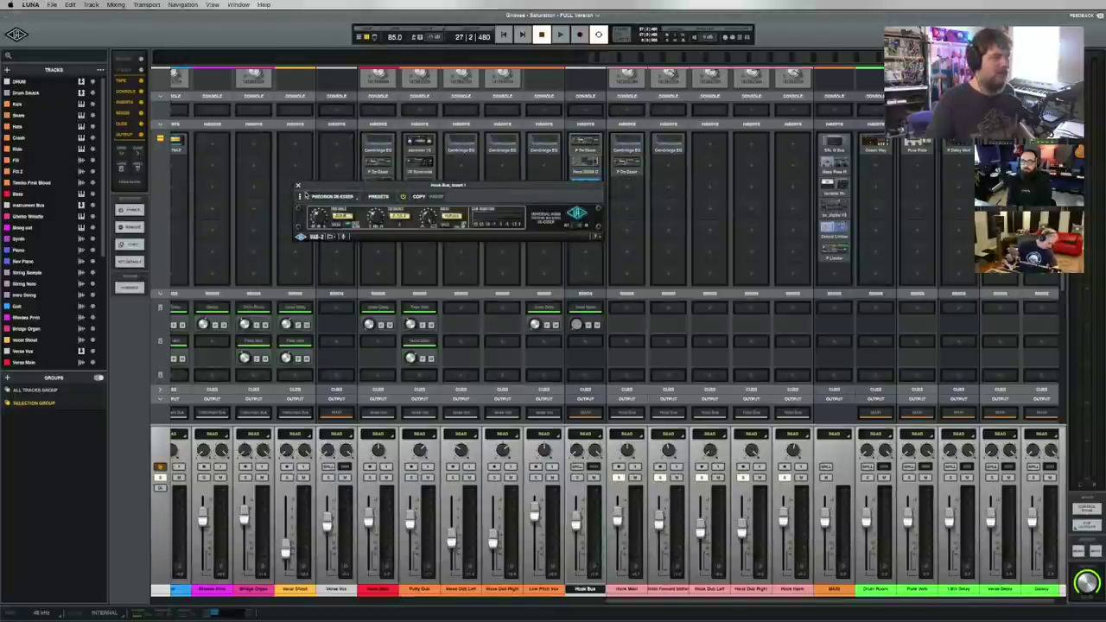
click(298, 185)
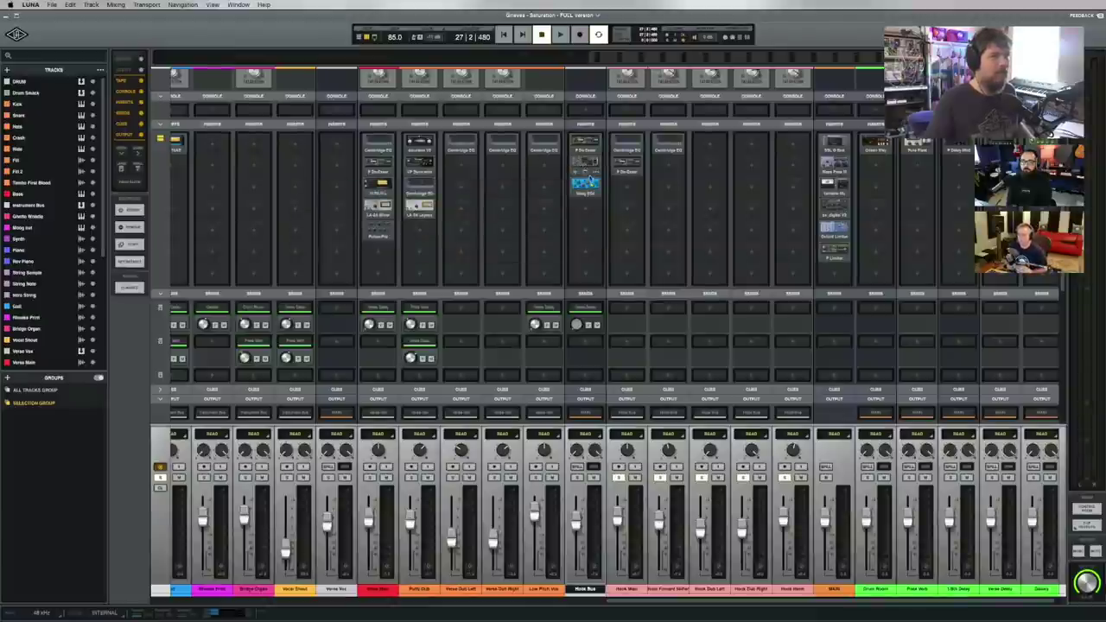
click(590, 179)
drag(627, 118, 627, 217)
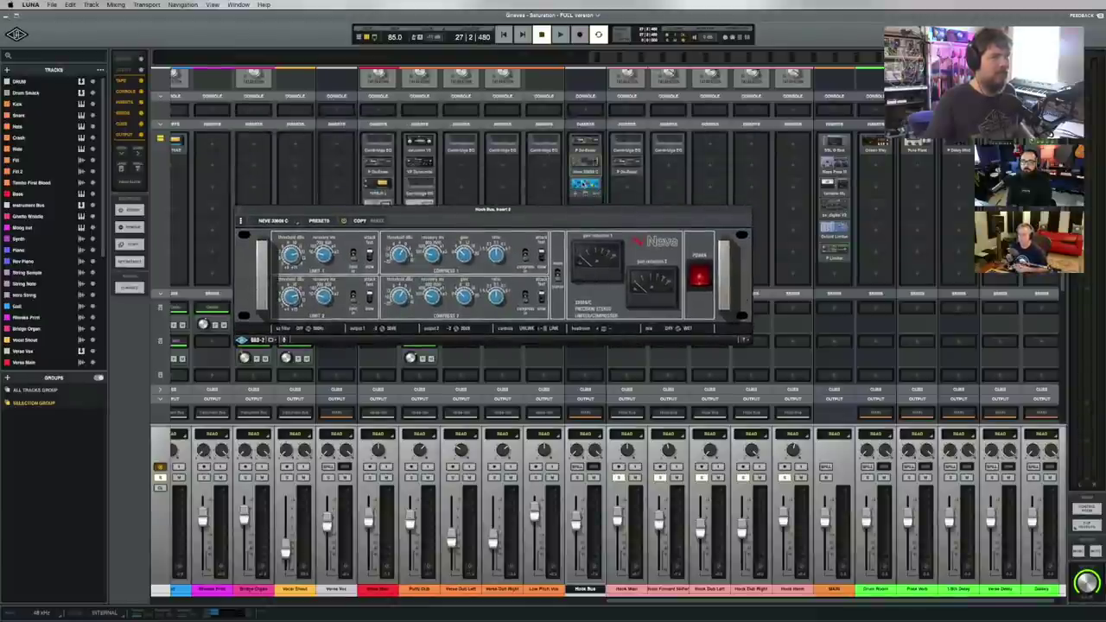
click(586, 184)
click(586, 162)
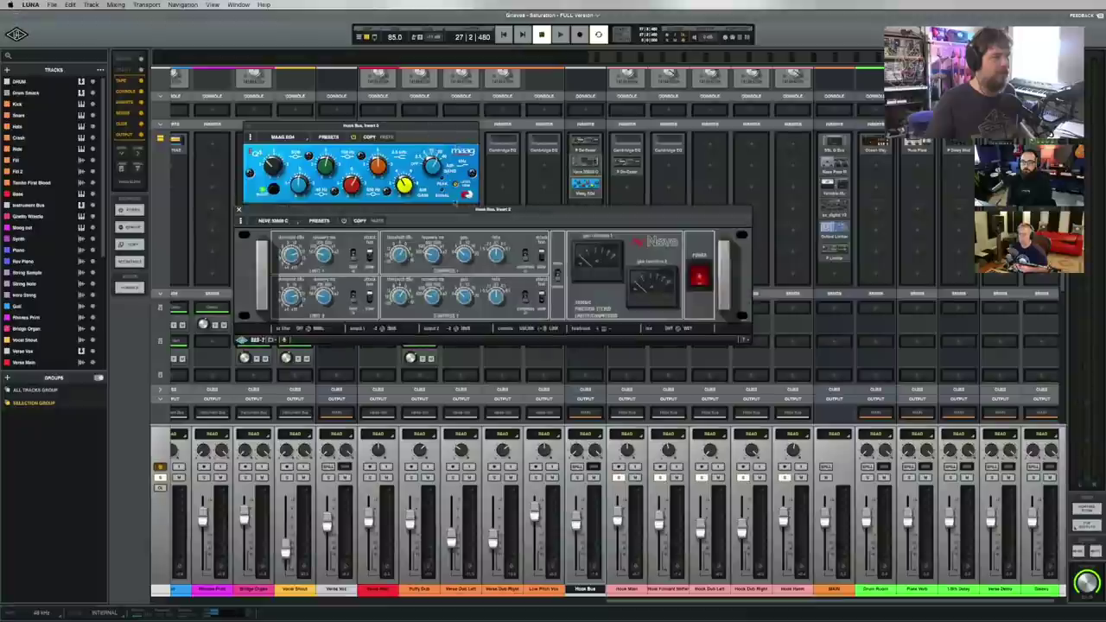
drag(447, 130, 439, 357)
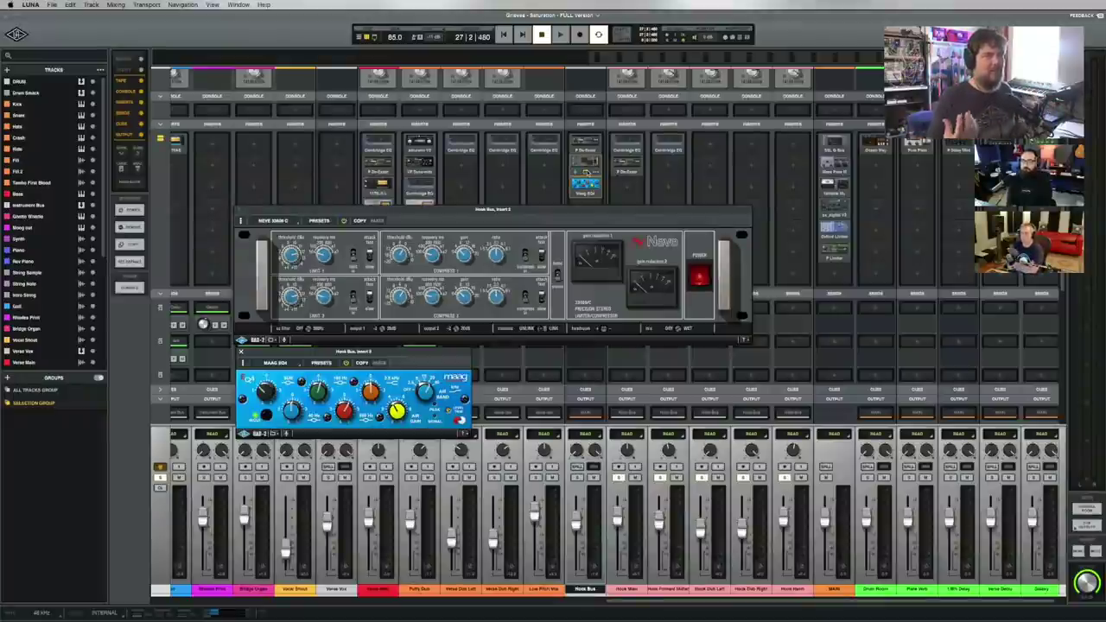
scroll(776, 240, up, 5)
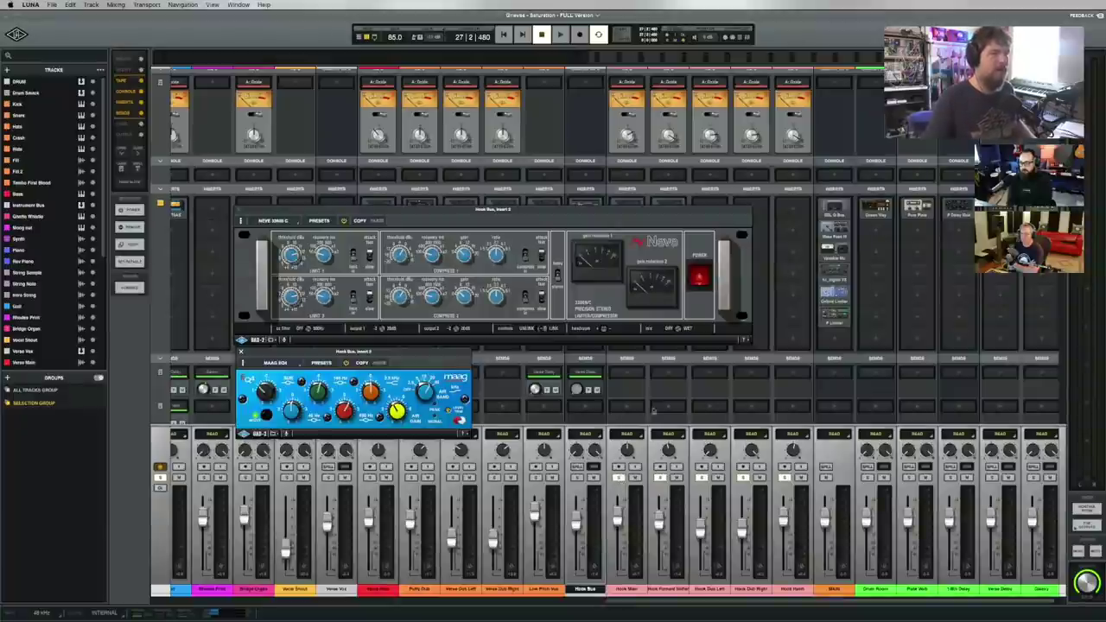
Play the hook vocals with the Hook Bus plug-ins open, and set the playhead at the start of the first hook.
key(space)
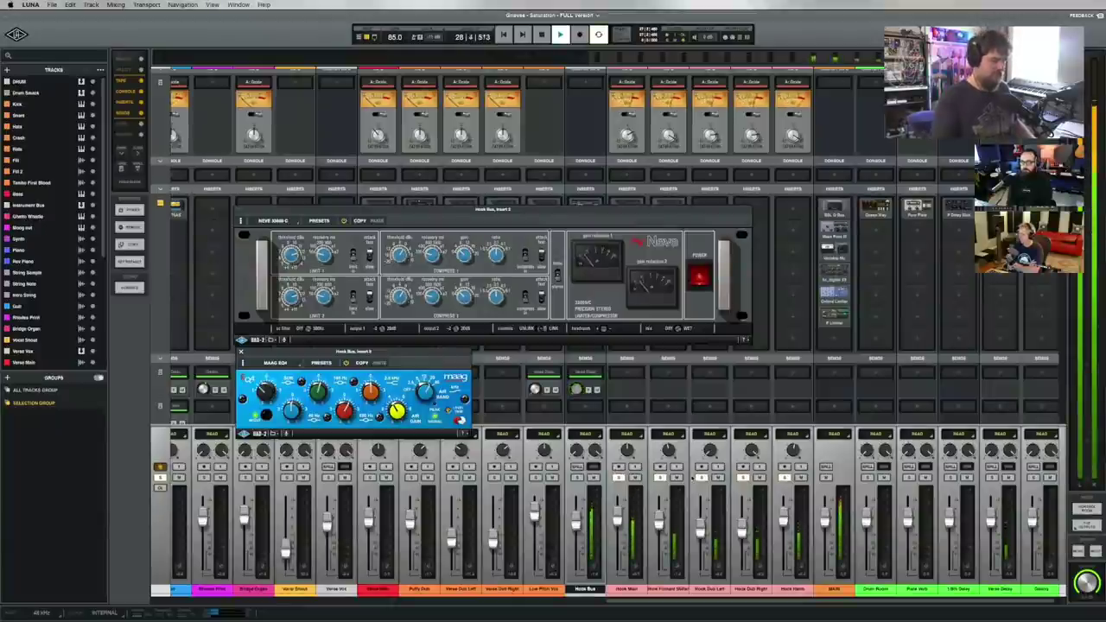
key(super+equal)
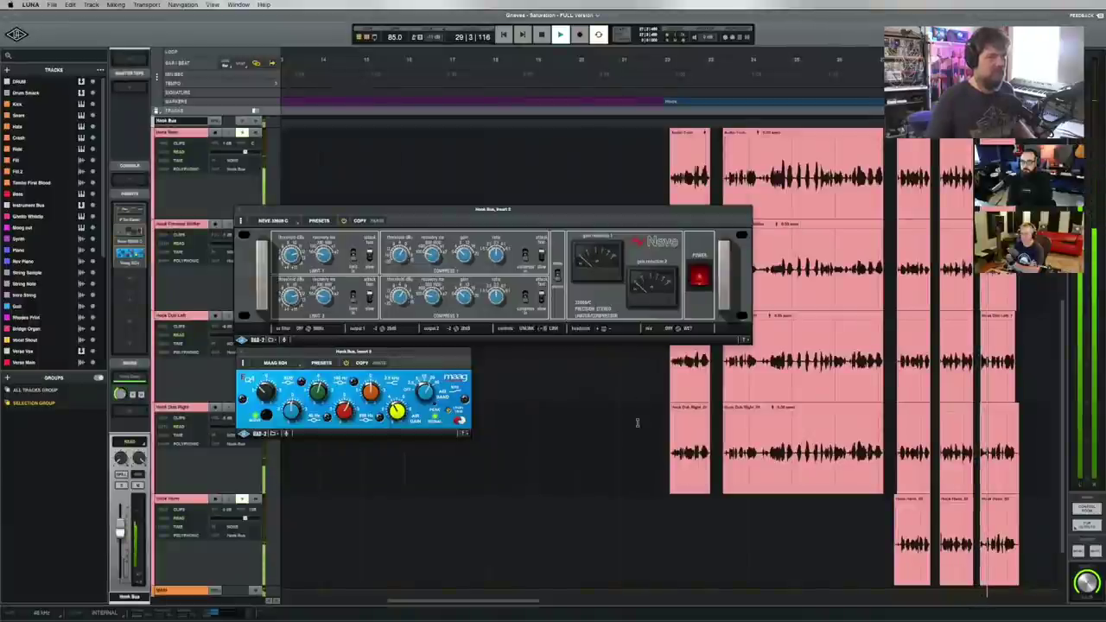
click(642, 418)
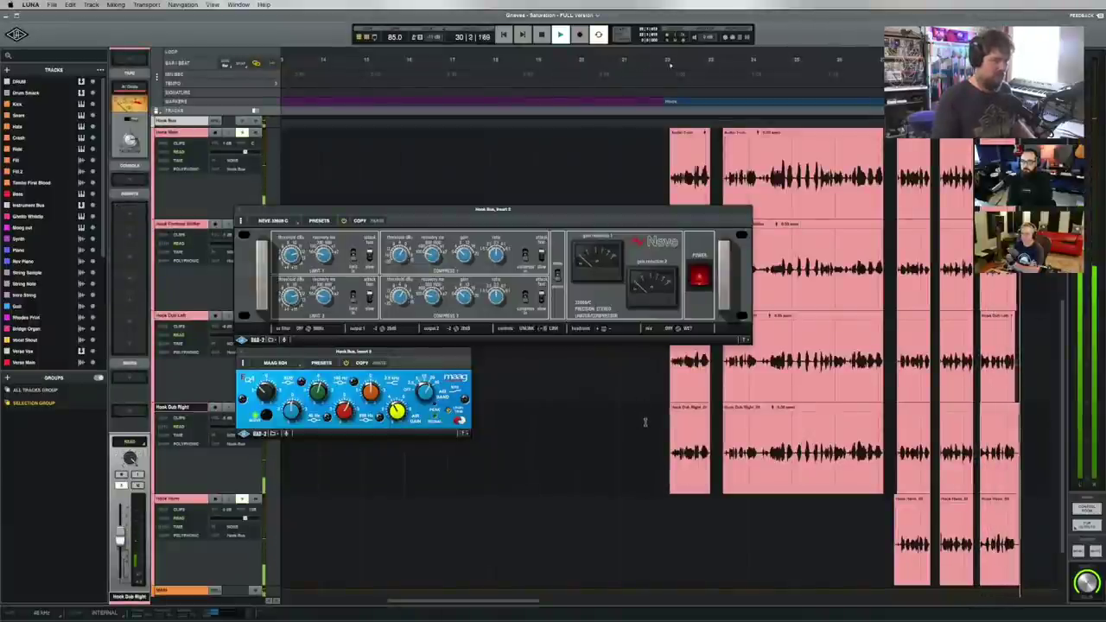
key(space)
key(super+equal)
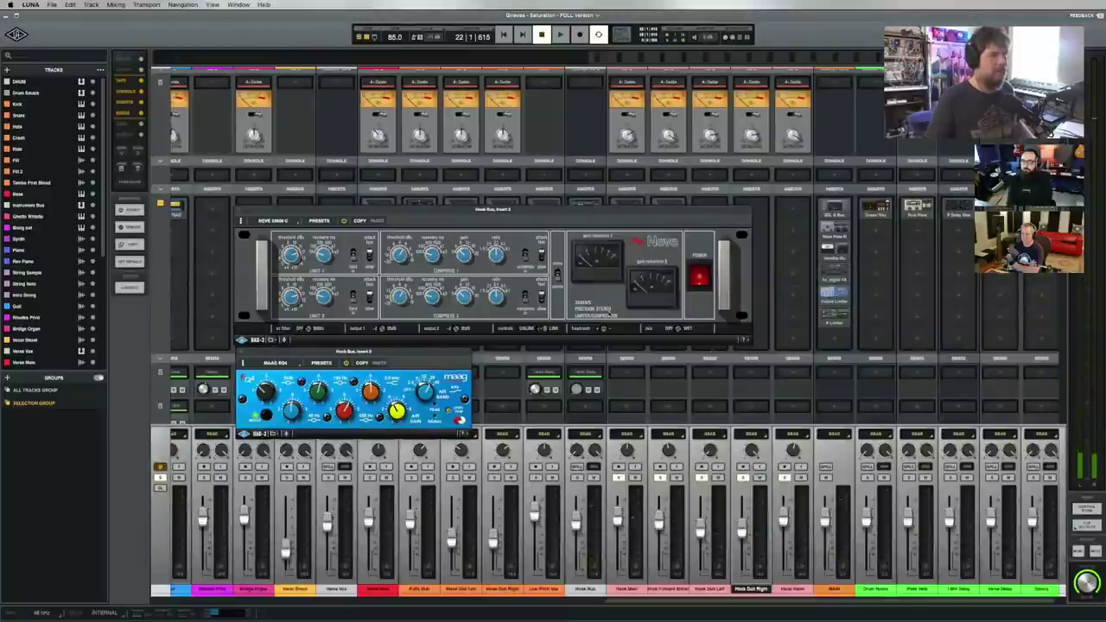
Play the first hook repeatedly, comparing the hook vocals with the Hook Bus inserts enabled and disabled.
key(space)
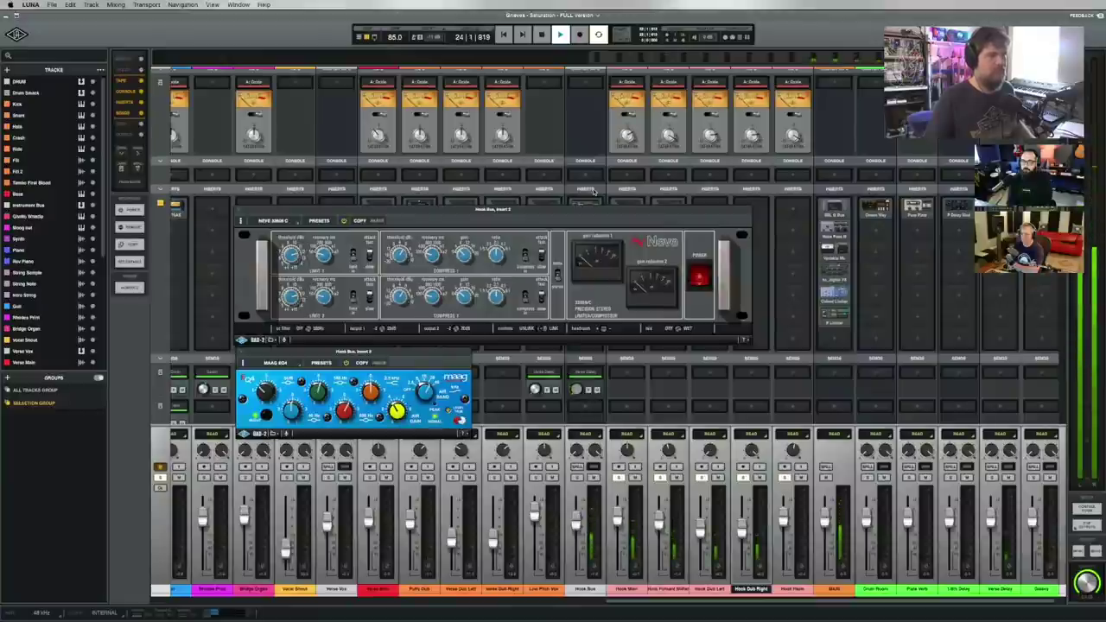
key(space)
click(594, 191)
click(594, 221)
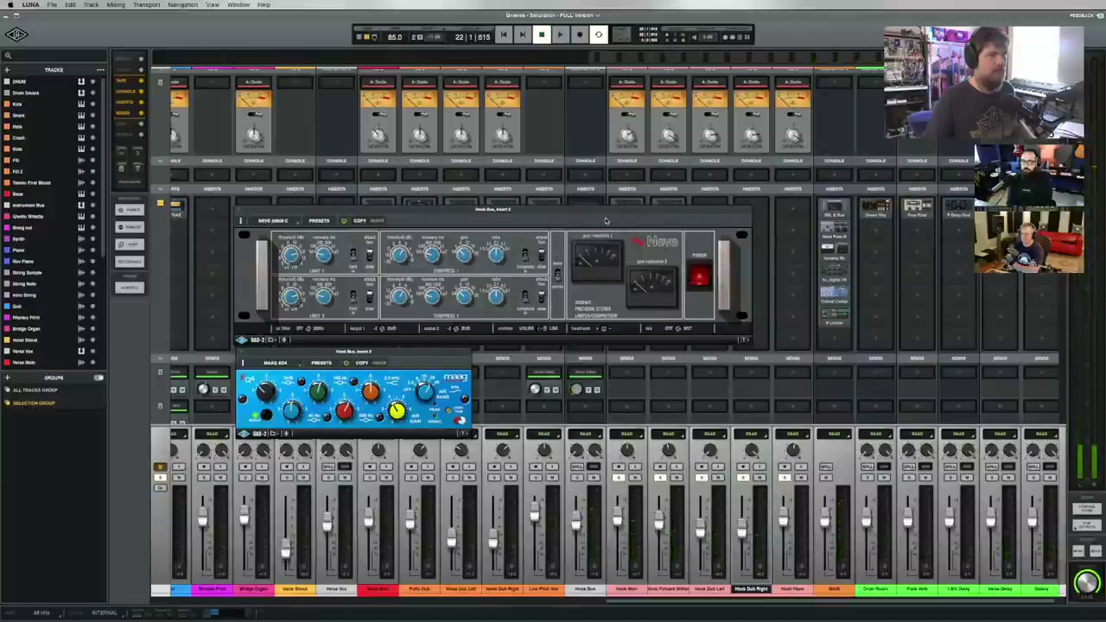
key(space)
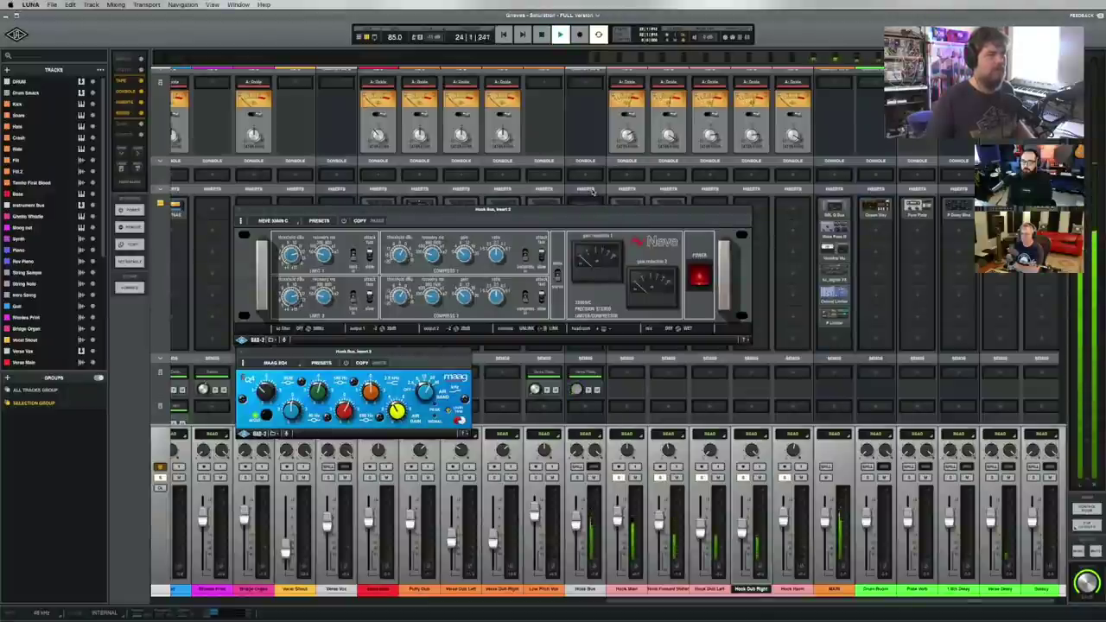
key(space)
right_click(593, 192)
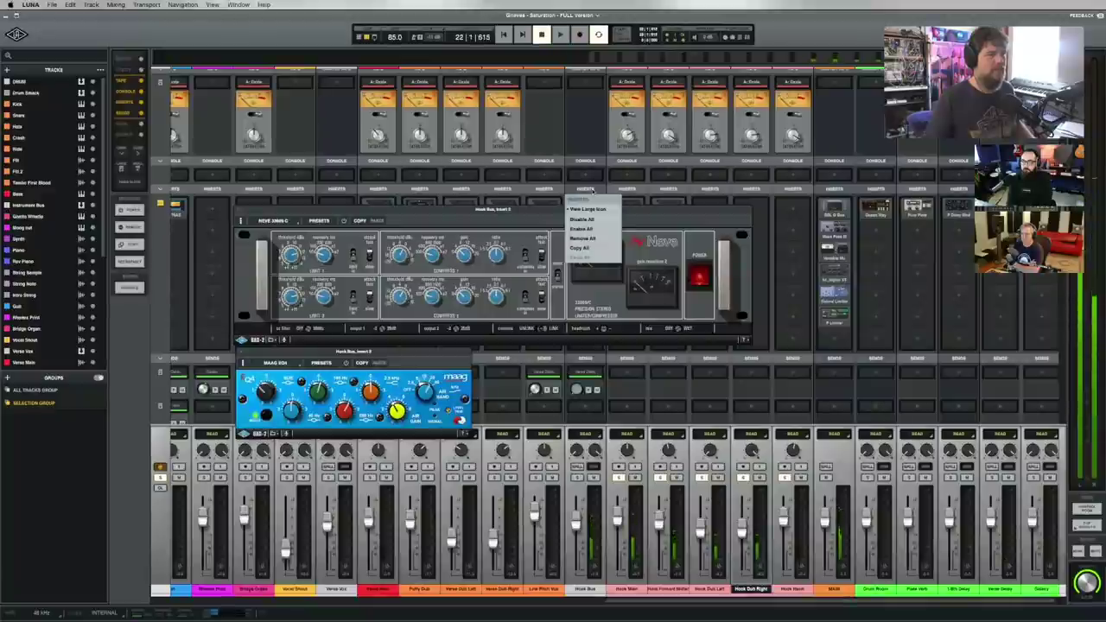
key(Escape)
key(space)
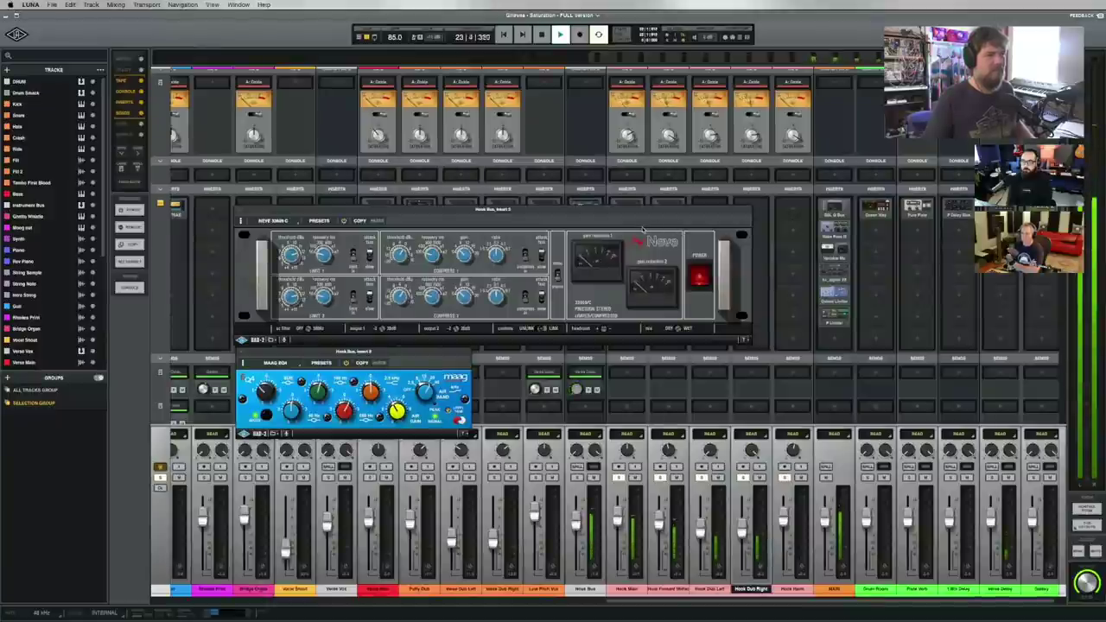
key(space)
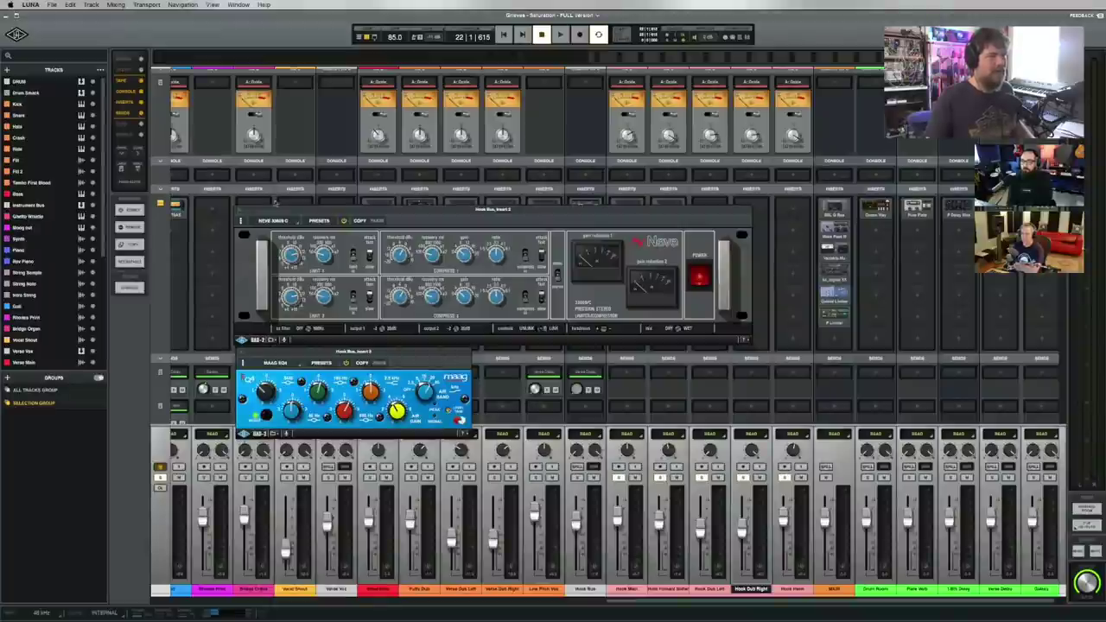
Close the Neve and Maag windows, select the tracks from Hook Main to Hook Harm and bring their tape section into view.
click(243, 220)
click(243, 362)
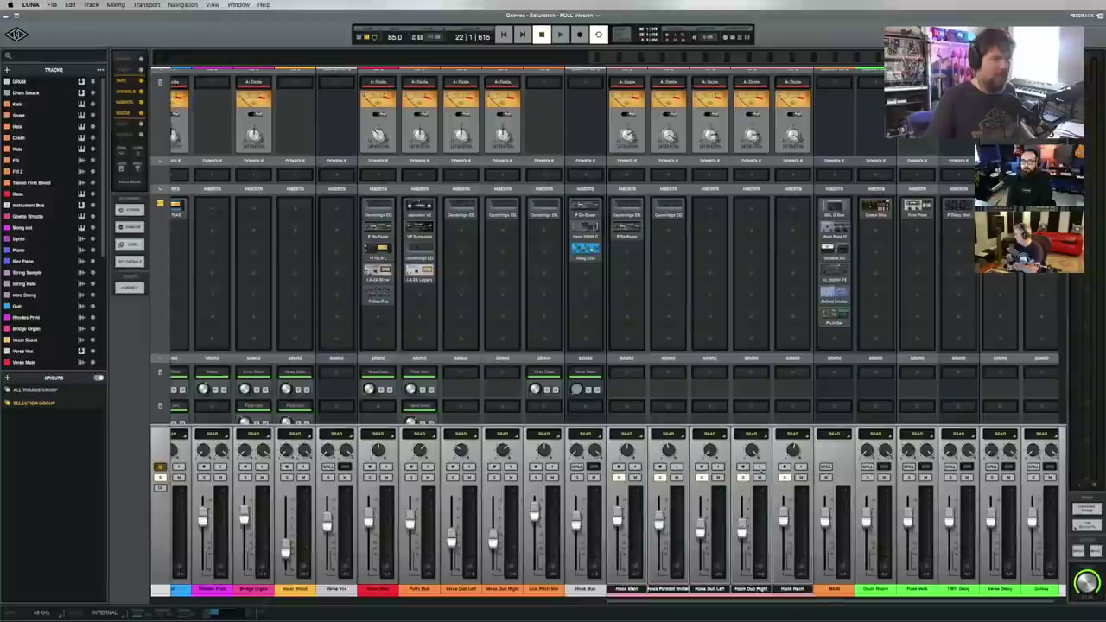
scroll(743, 380, up, 1)
scroll(743, 380, up, 1)
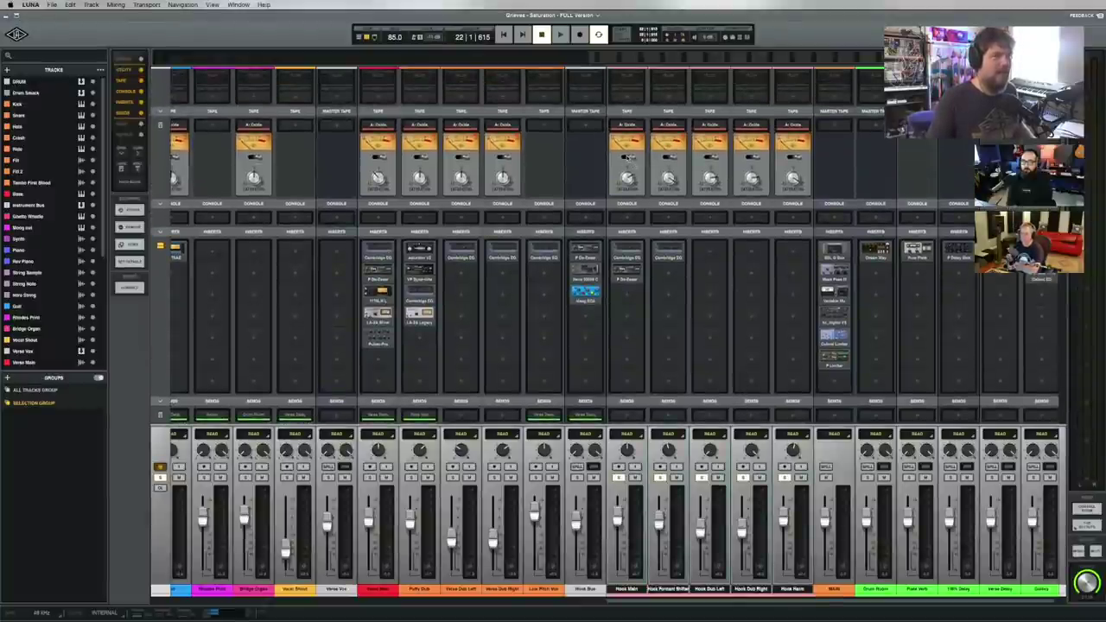
Play the first hook while bypassing and re-engaging the Oxide tape on the selected hook tracks.
key(space)
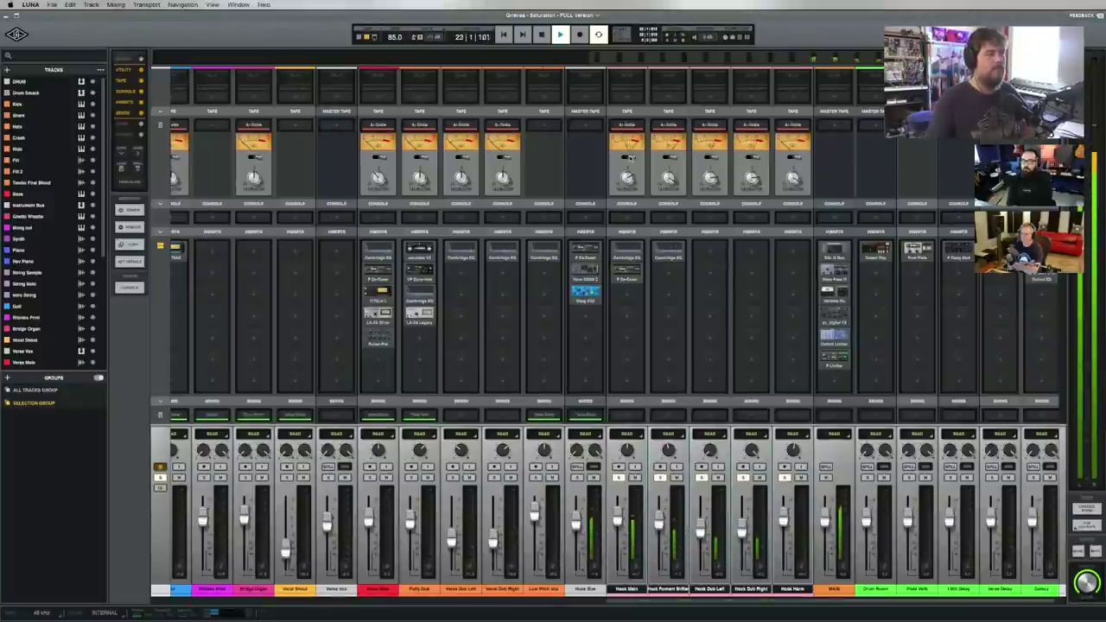
click(630, 159)
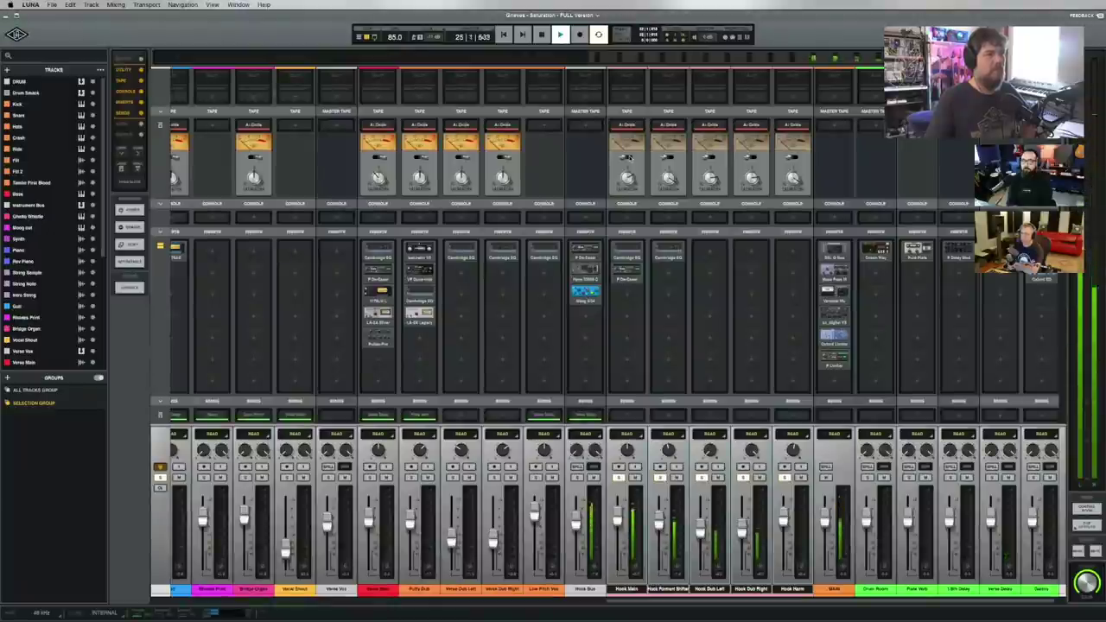
click(631, 158)
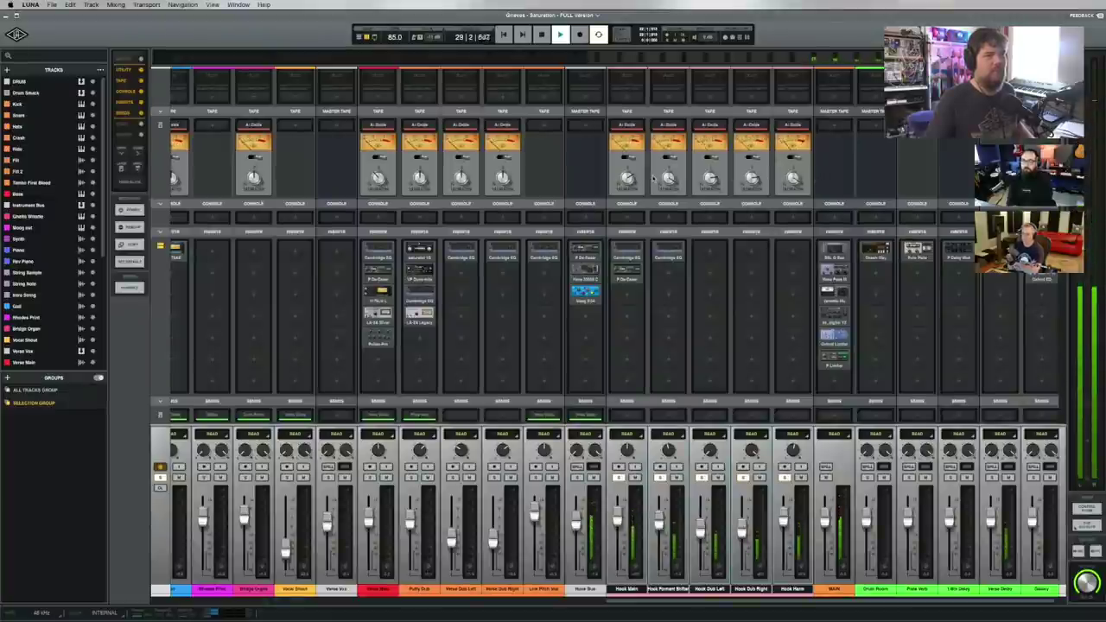
key(space)
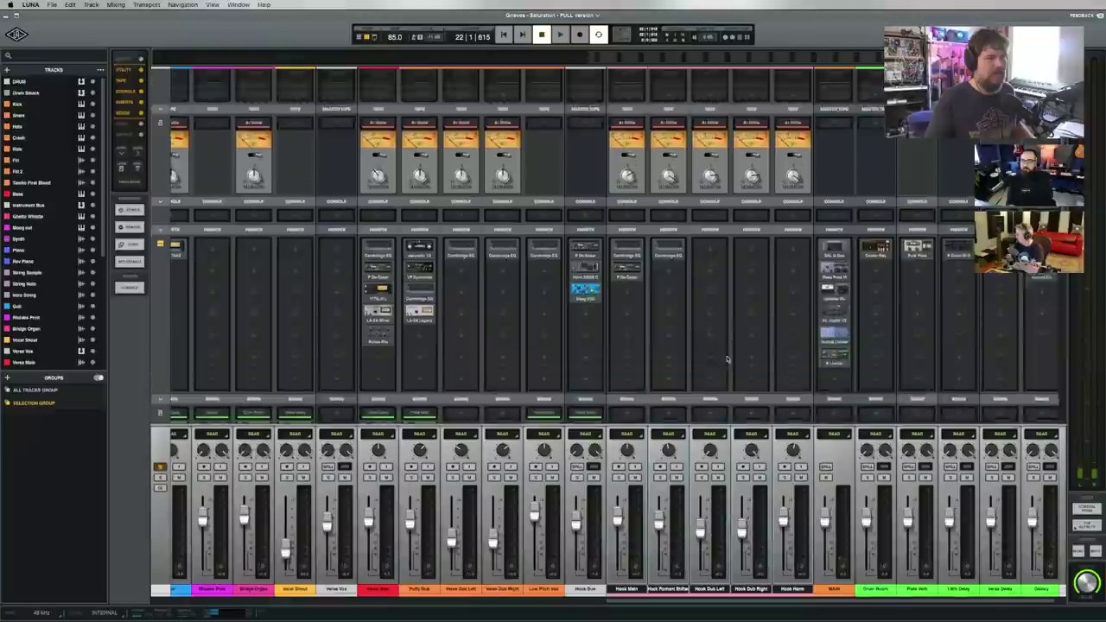
scroll(543, 252, down, 2)
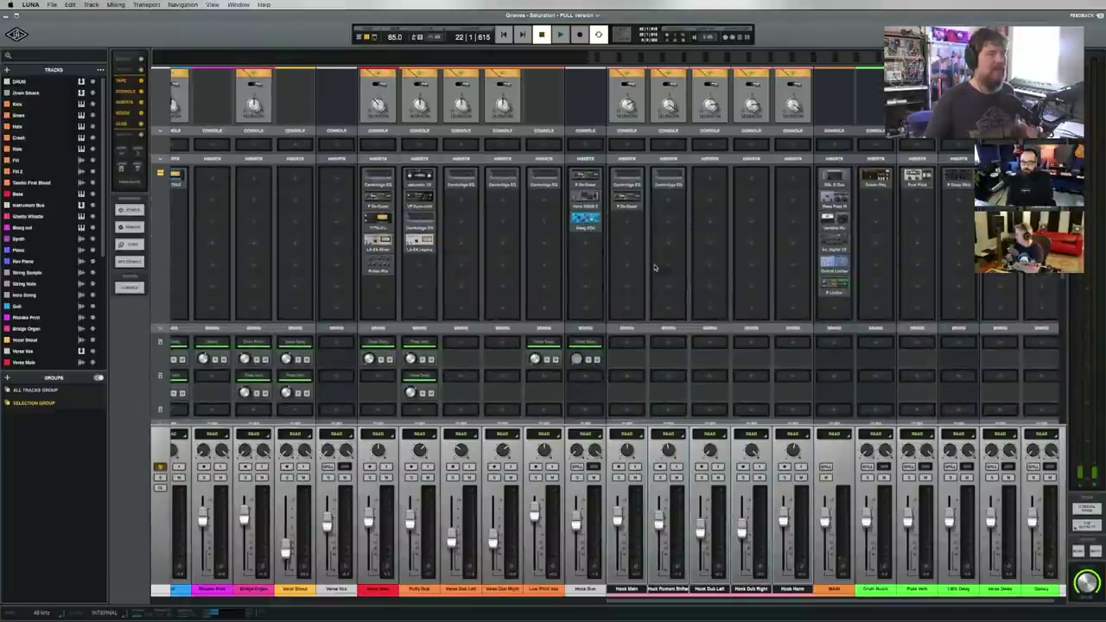
scroll(665, 317, up, 1)
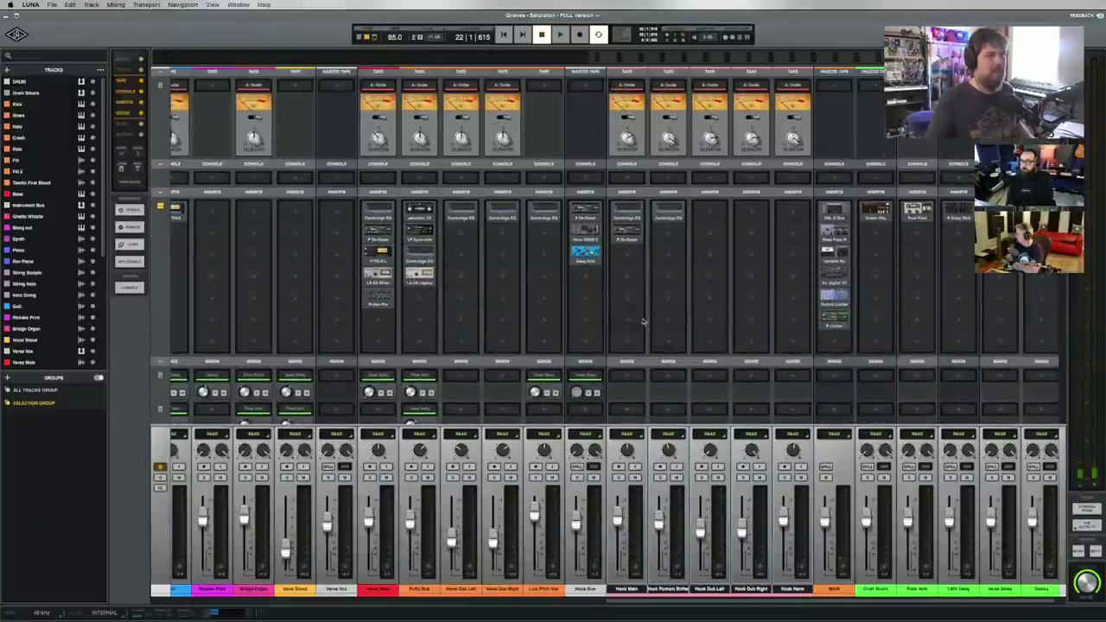
scroll(655, 330, up, 1)
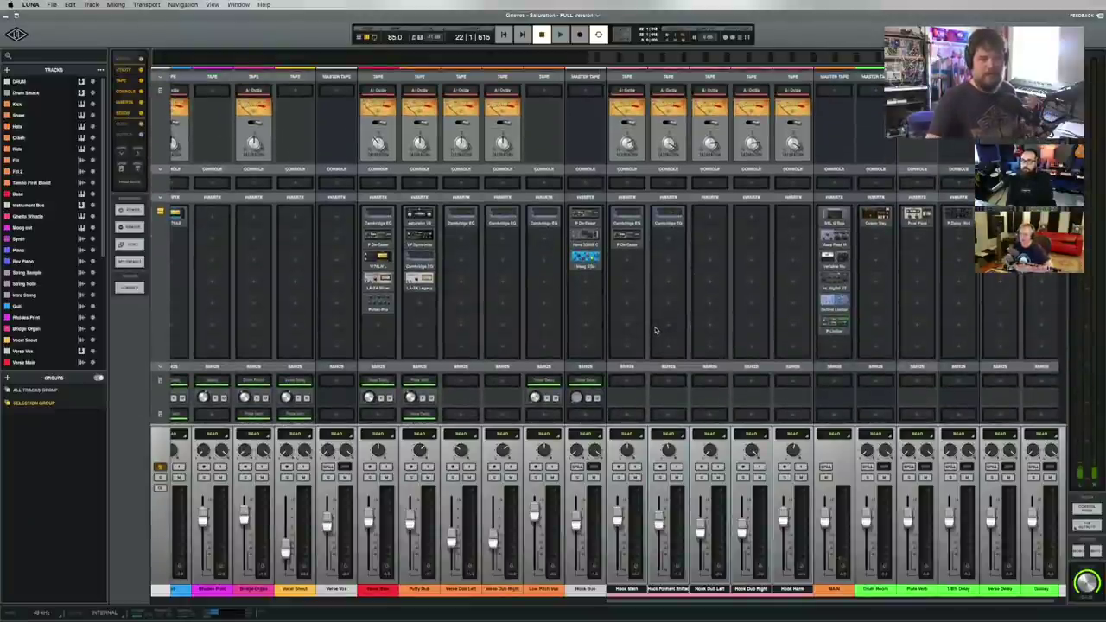
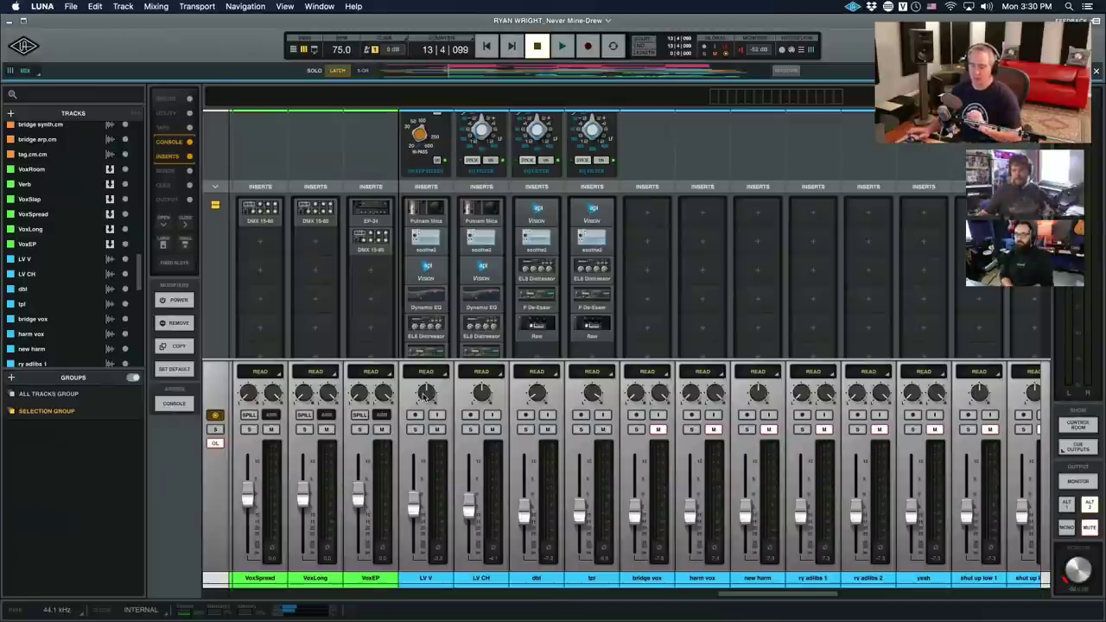
Check the stereo pan mode options of LV V in the Never Mine session, and view its vocal clips in the timeline.
right_click(426, 394)
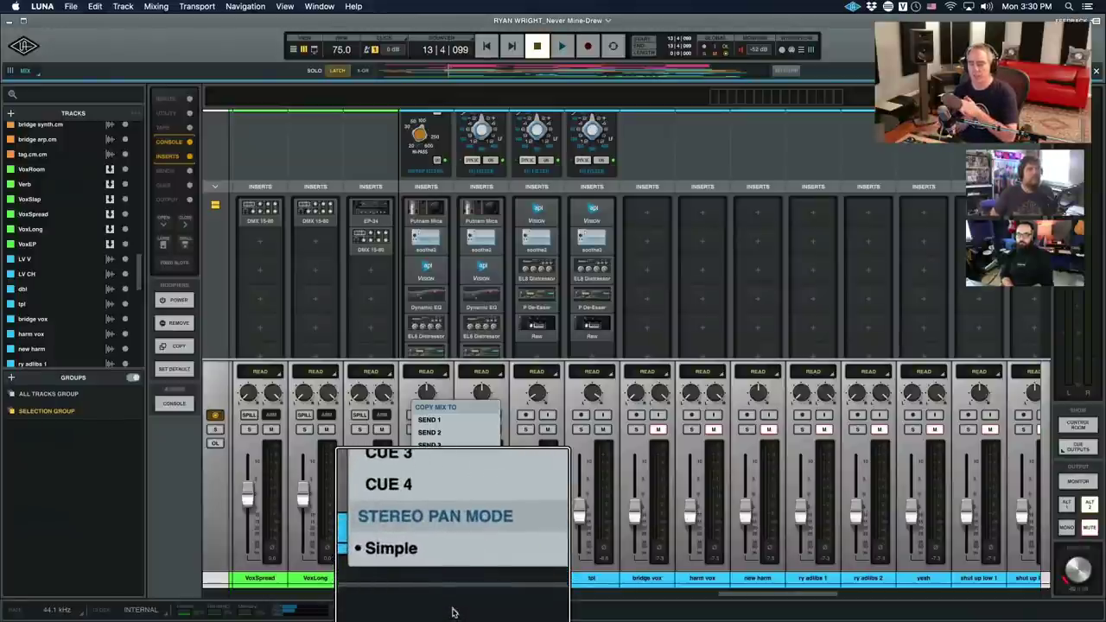
click(447, 548)
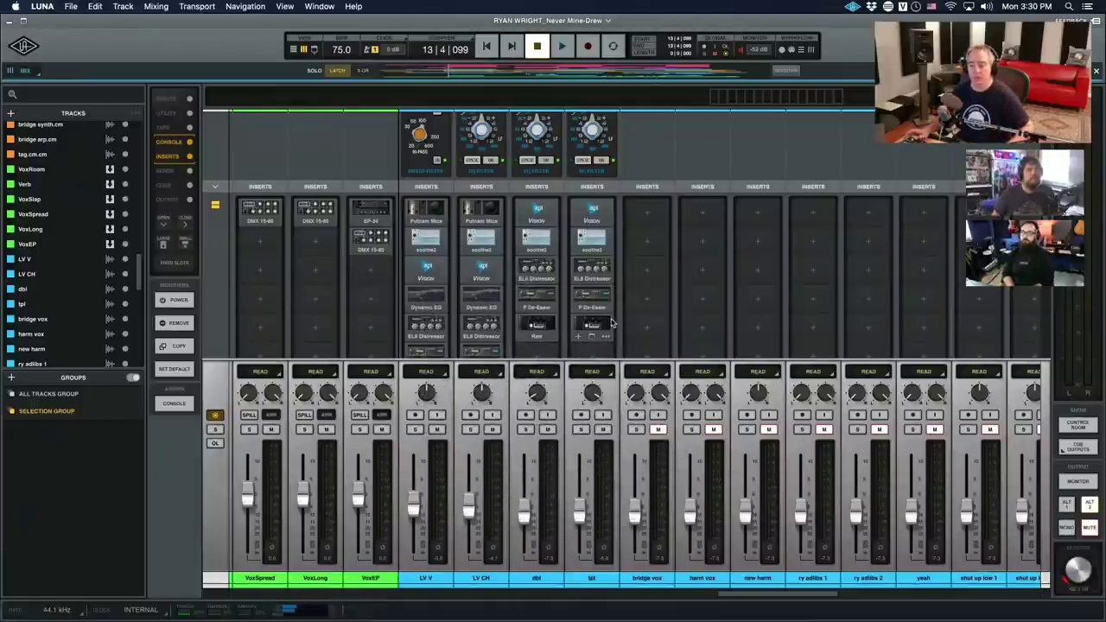
key(super+equal)
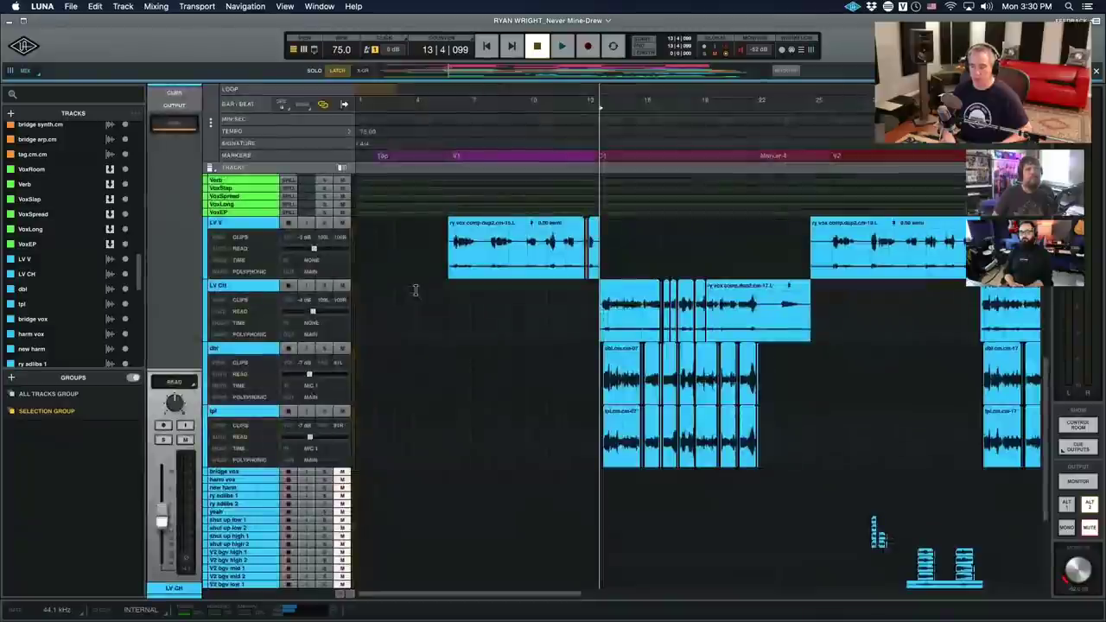
key(super+equal)
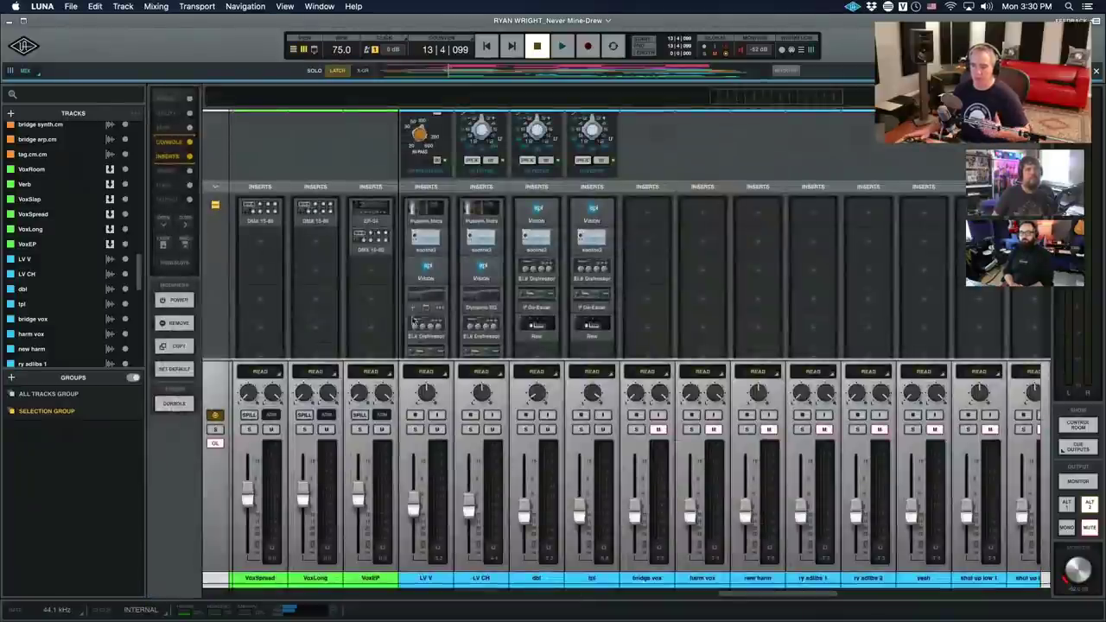
Show the stereo pan mode options of LV V again and dismiss them unchanged.
right_click(418, 399)
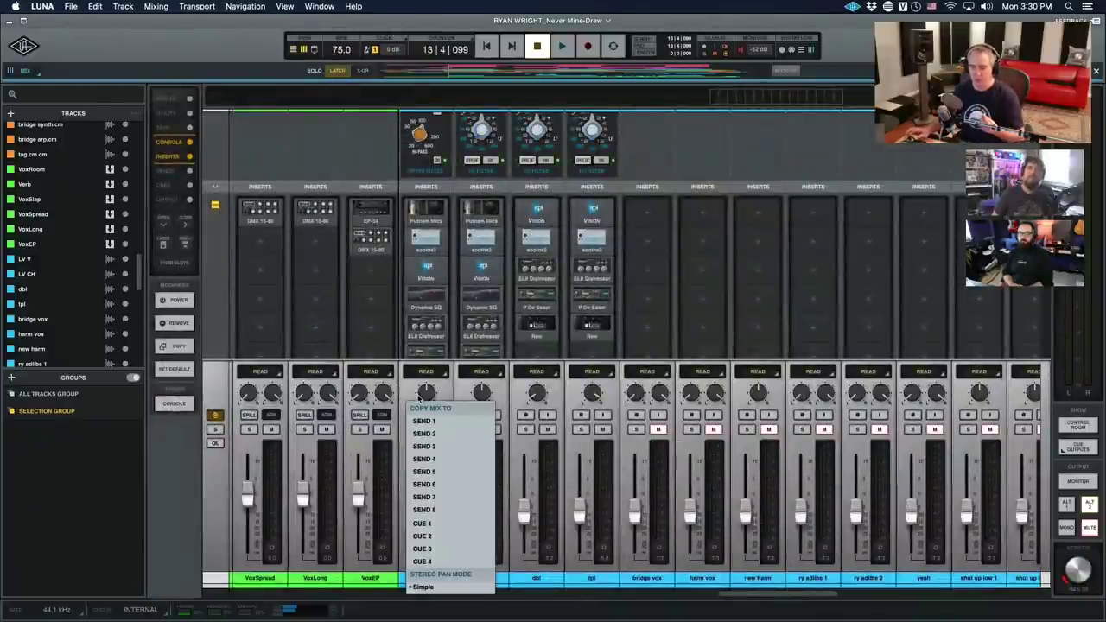
click(367, 340)
click(370, 335)
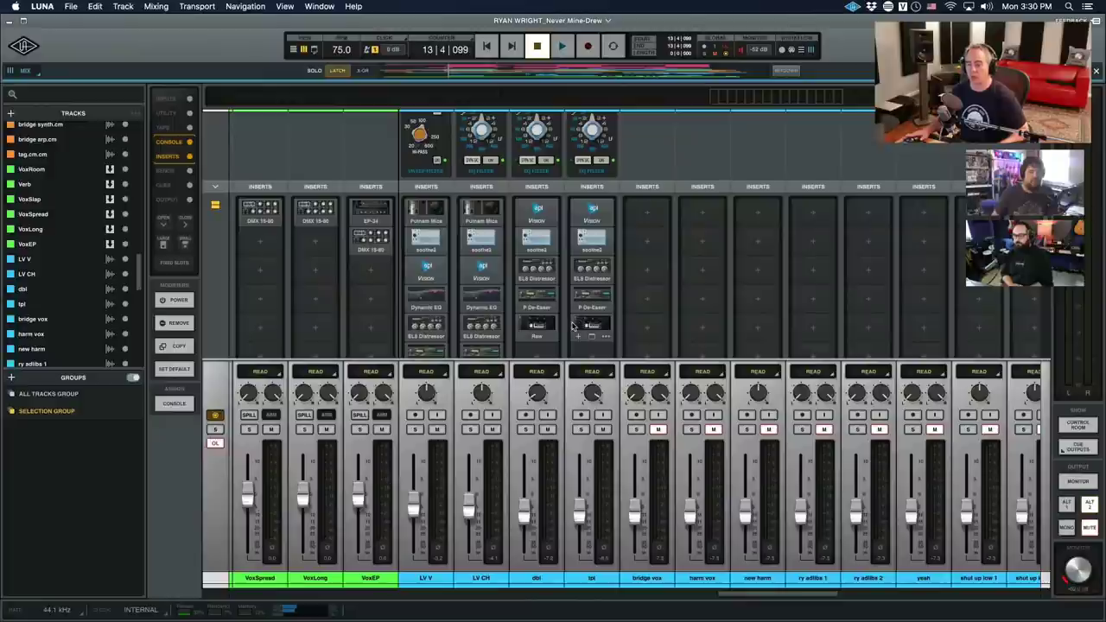
Review the sends on the lead and double vocals, and check the volume value of LV CH's Verb send without changing it.
scroll(524, 261, down, 3)
scroll(525, 261, down, 3)
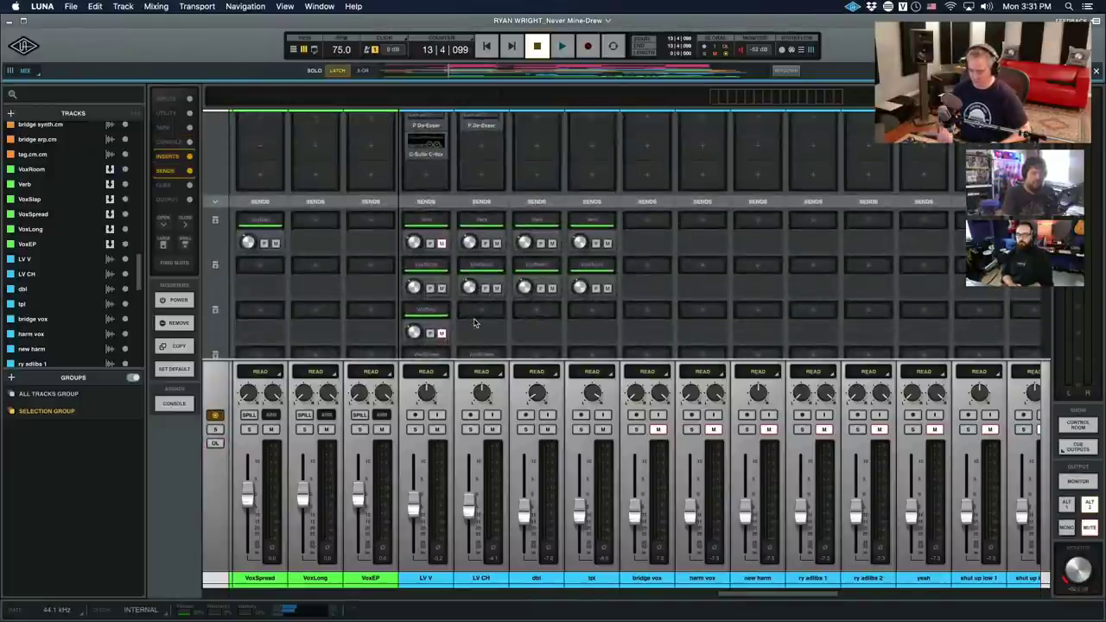
key(super+equal)
key(super+equal)
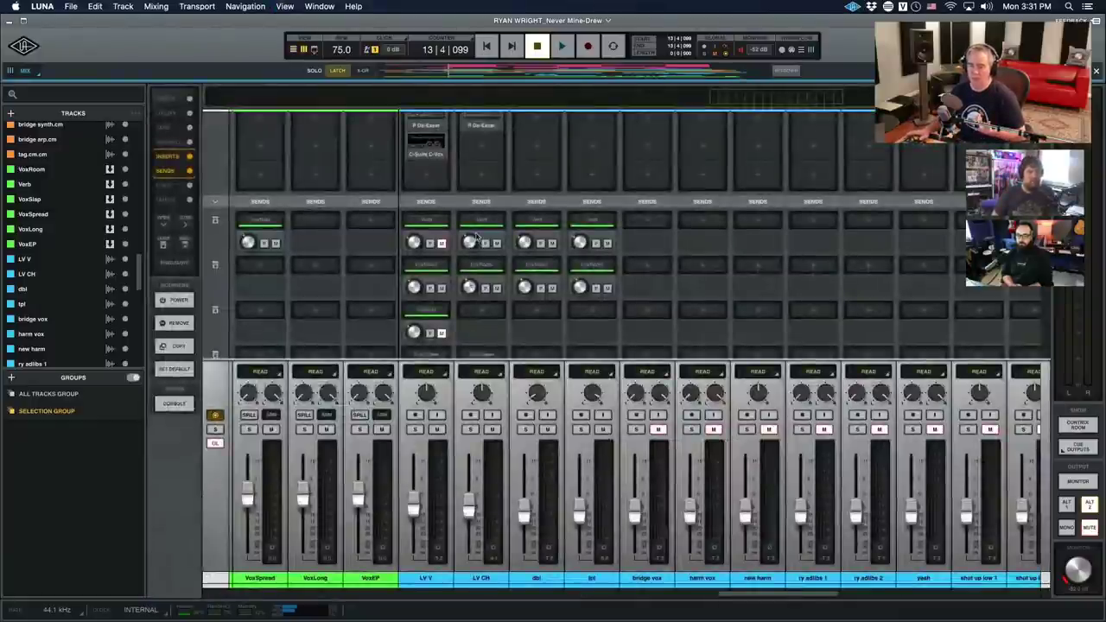
key(super+shift+s)
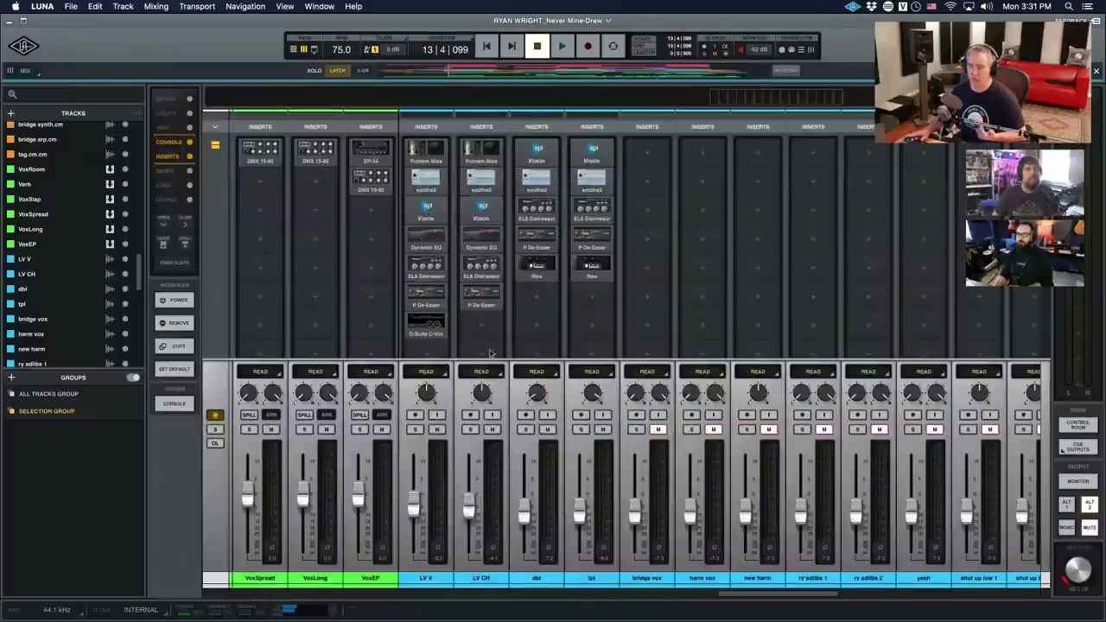
key(super+shift+s)
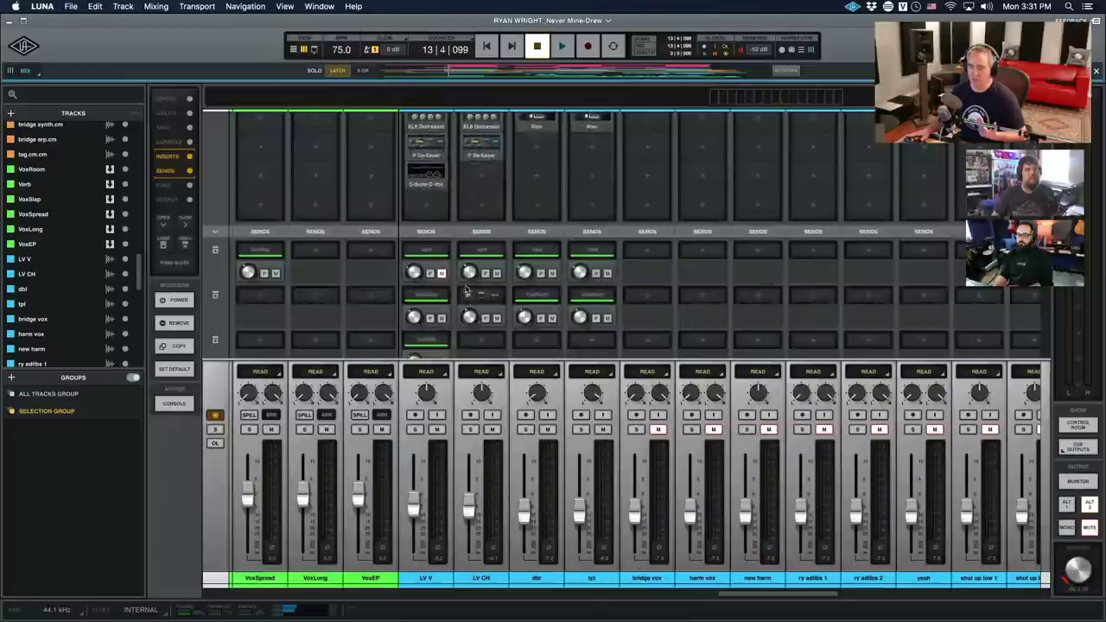
double_click(469, 273)
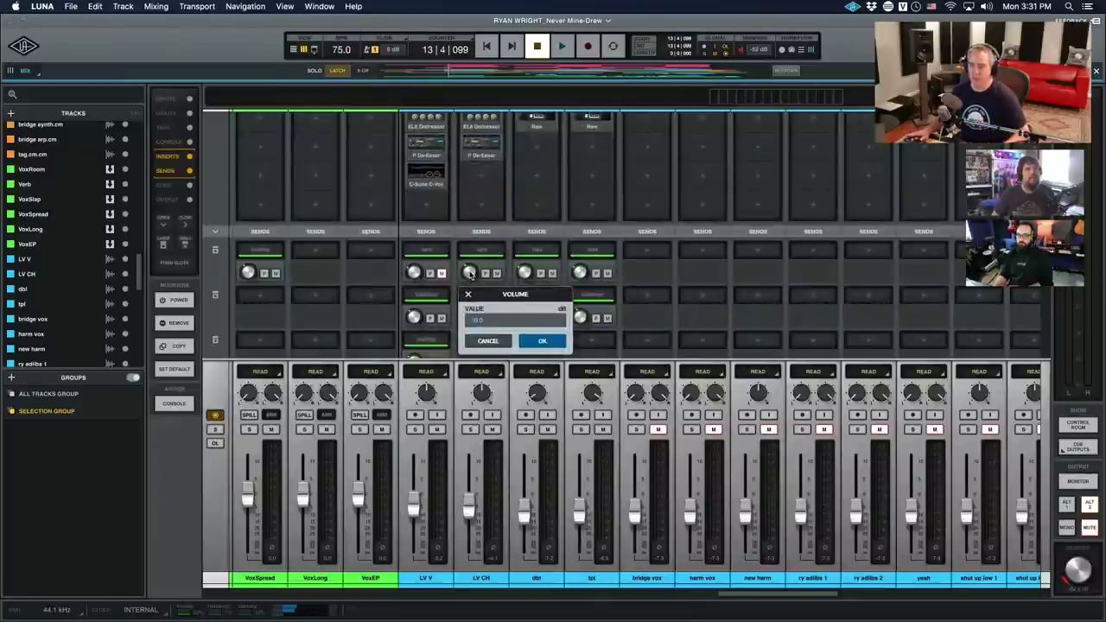
key(Escape)
key(super+shift+s)
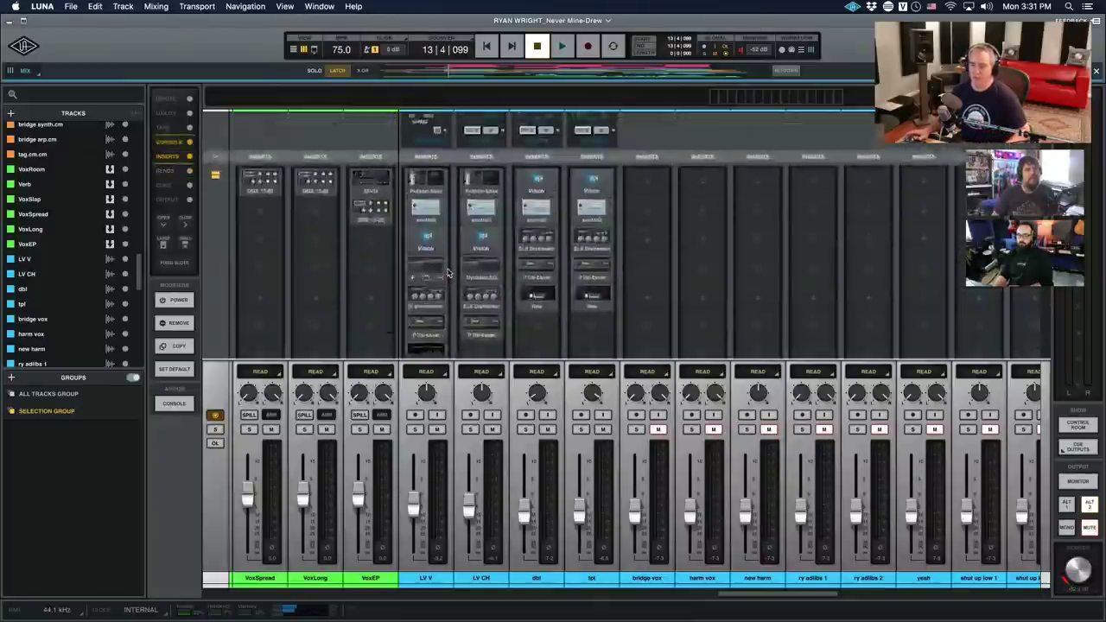
Inspect the AKG BX 20 reverb inserted on the Verb bus and close its window.
key(super+shift+c)
scroll(448, 273, left, 5)
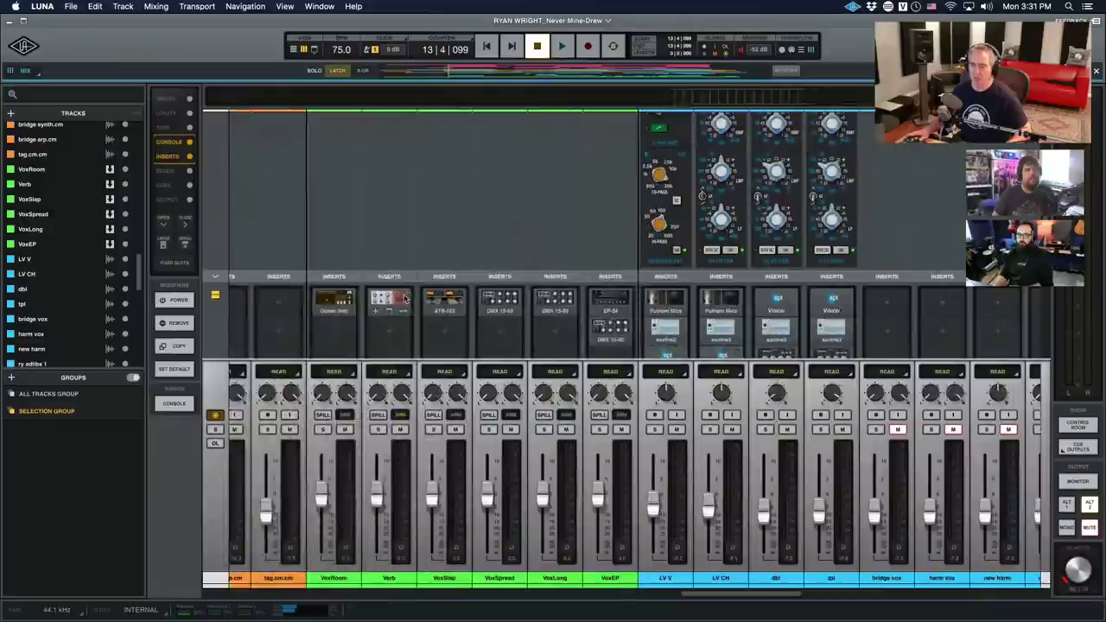
click(385, 301)
drag(289, 106, 333, 111)
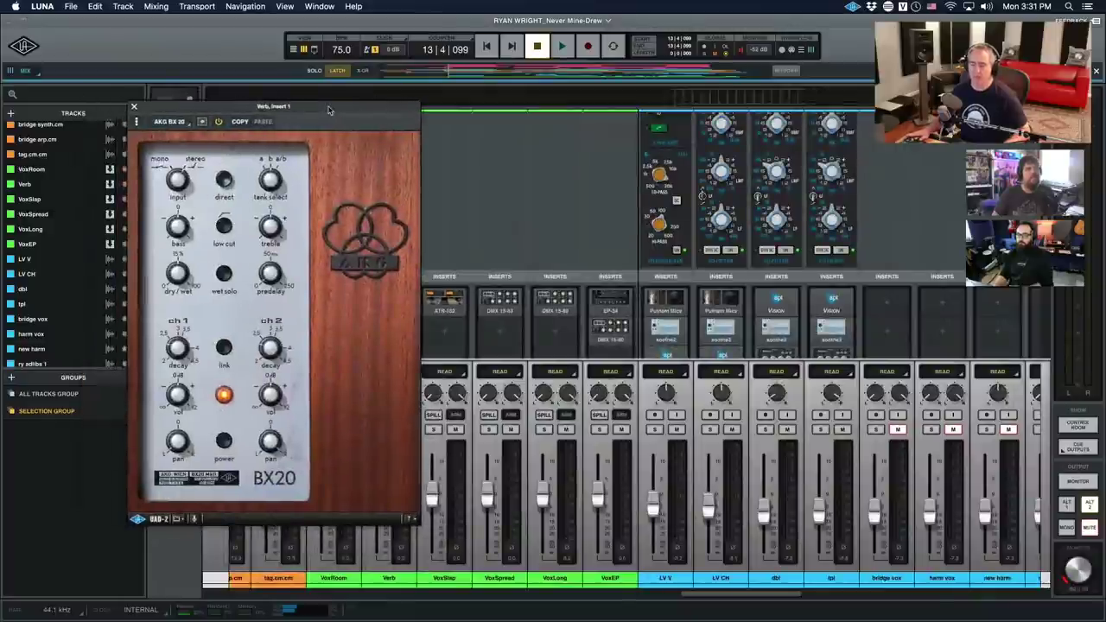
key(super+w)
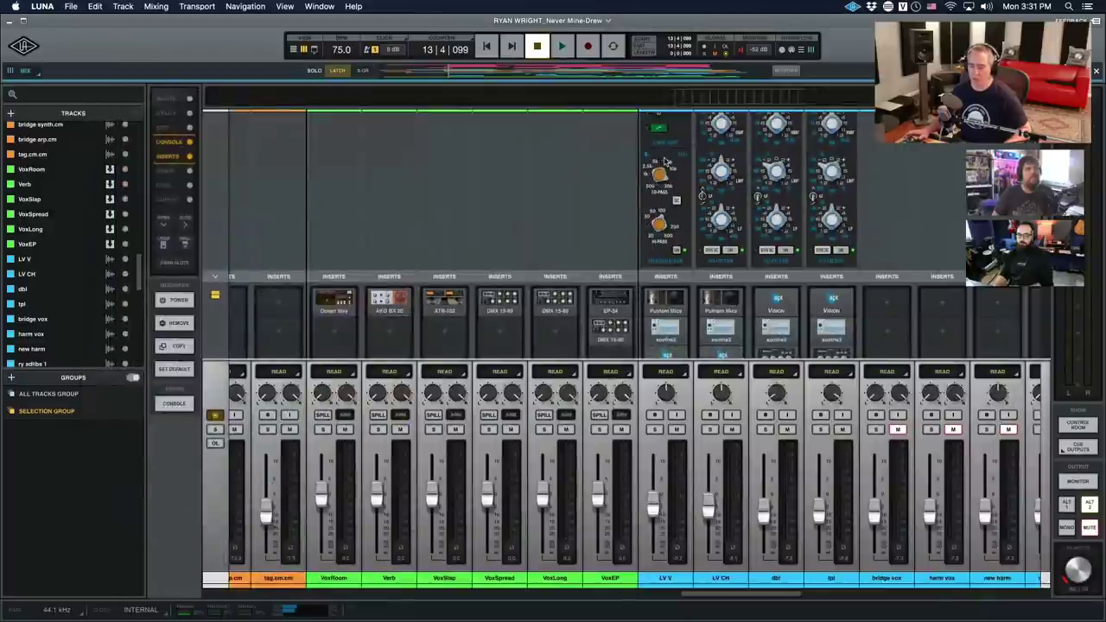
Return to the vocal channels and check the pan value of dbl without changing it.
scroll(665, 163, down, 4)
scroll(666, 163, right, 5)
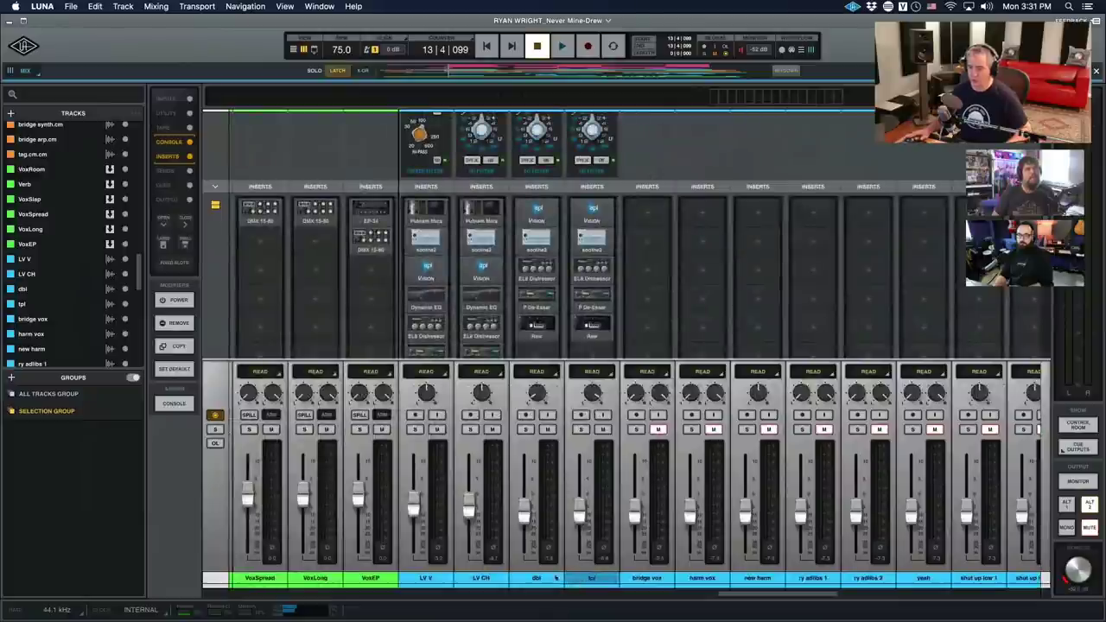
double_click(536, 396)
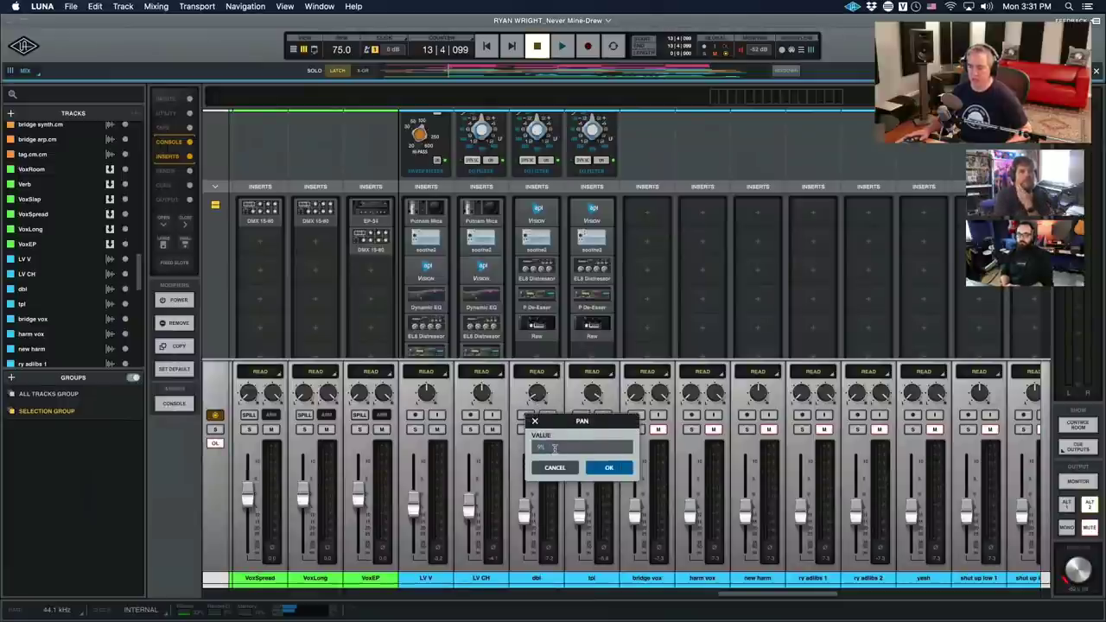
key(Return)
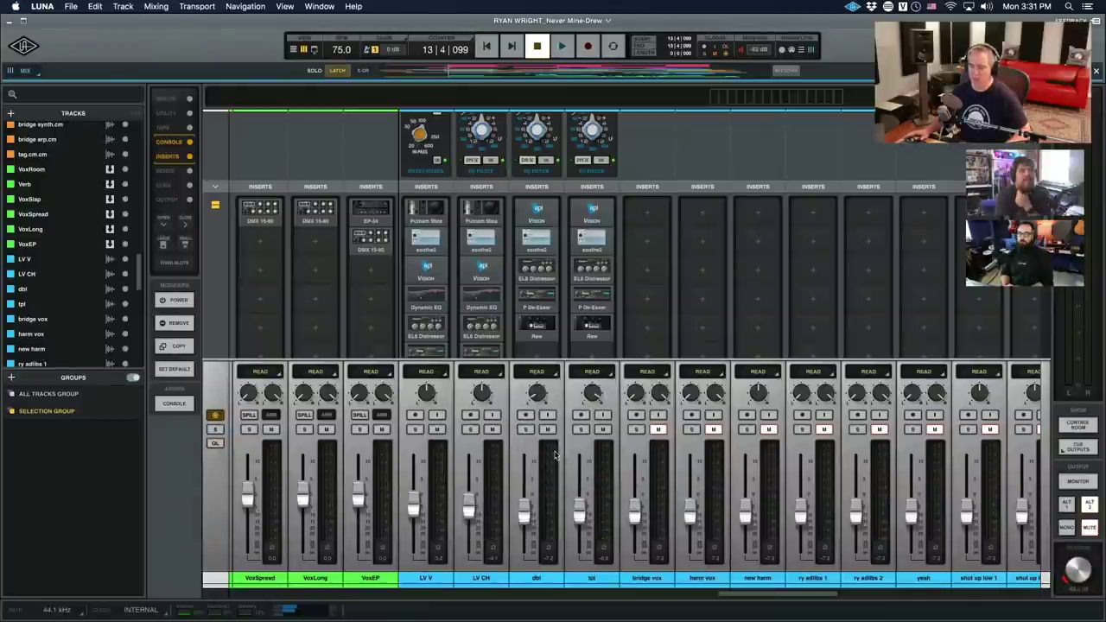
Inspect the Raw distortion settings on dbl and close the plug-in window.
scroll(553, 260, down, 3)
click(551, 261)
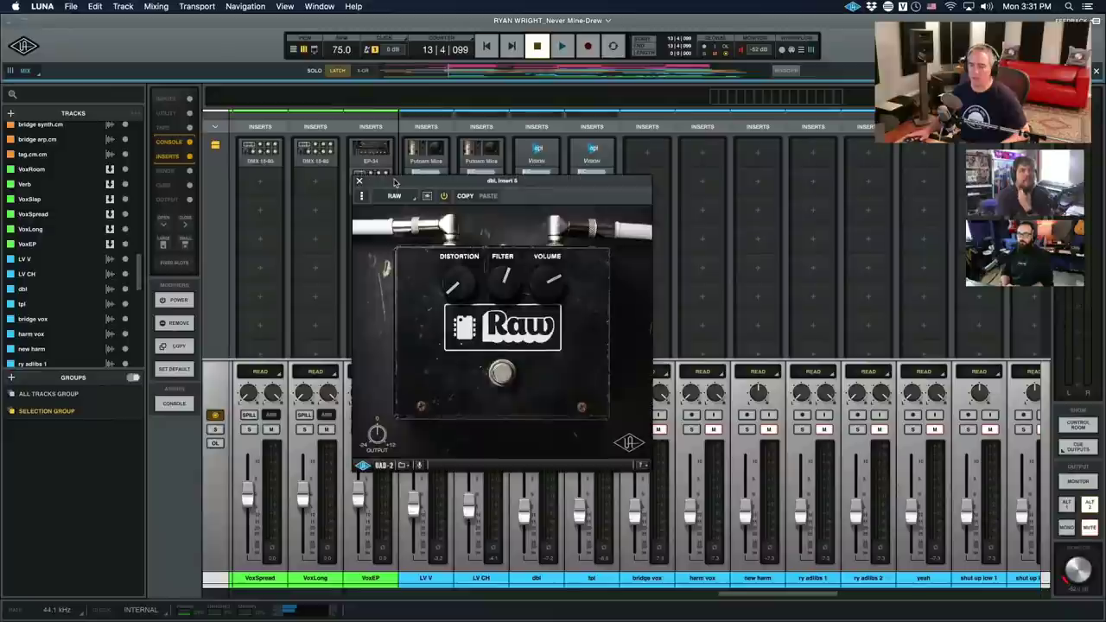
drag(410, 186, 177, 168)
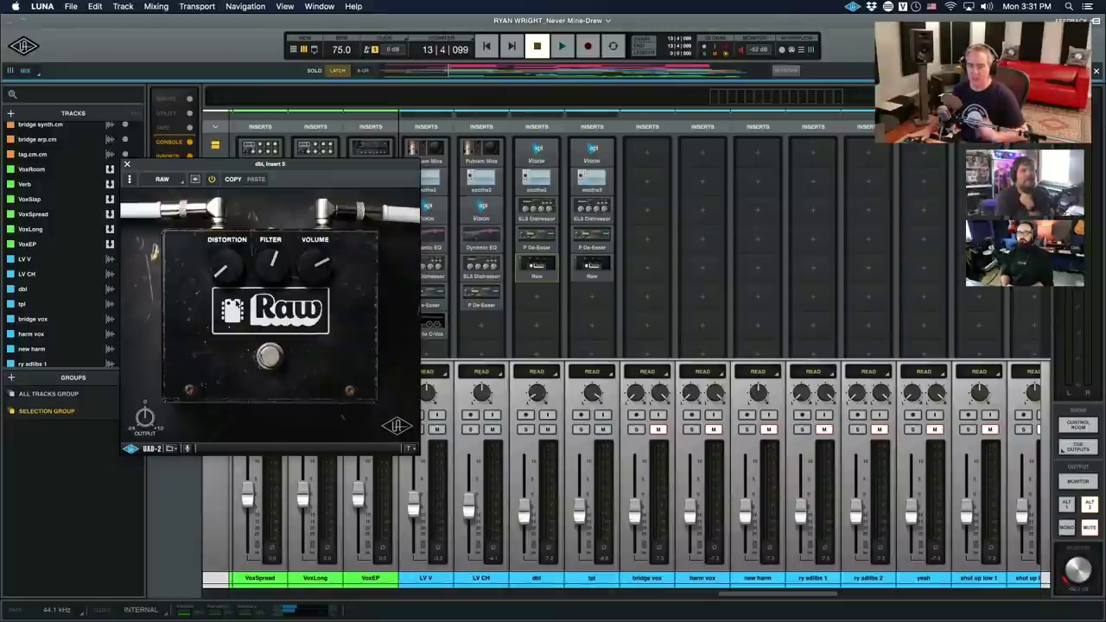
key(Escape)
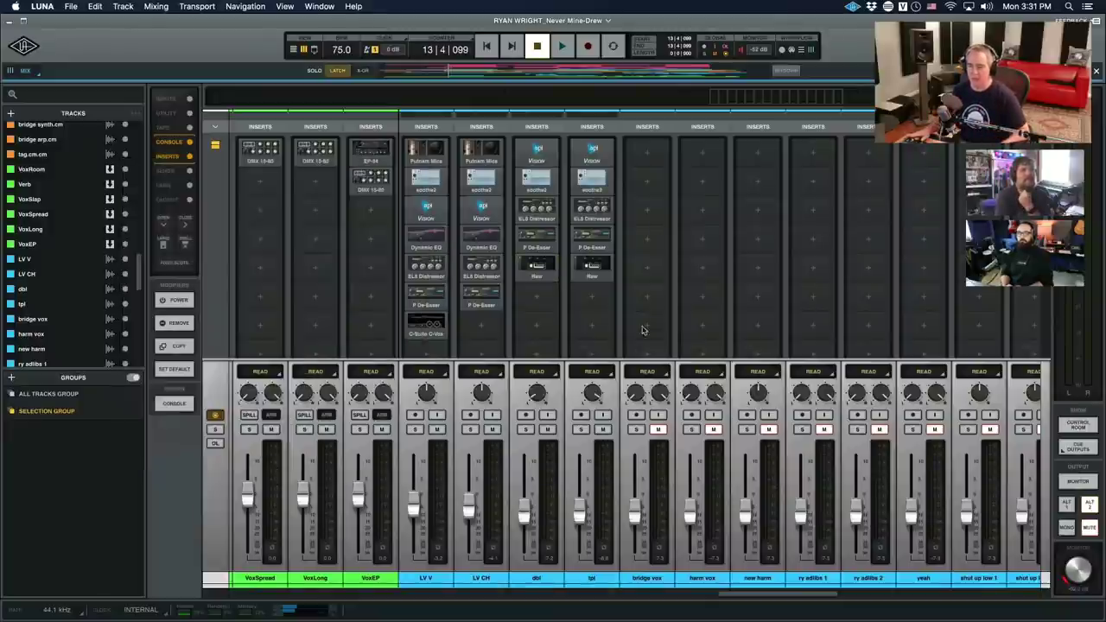
Play the chorus vocals while viewing their clips and sends, and stop playback.
scroll(597, 329, down, 5)
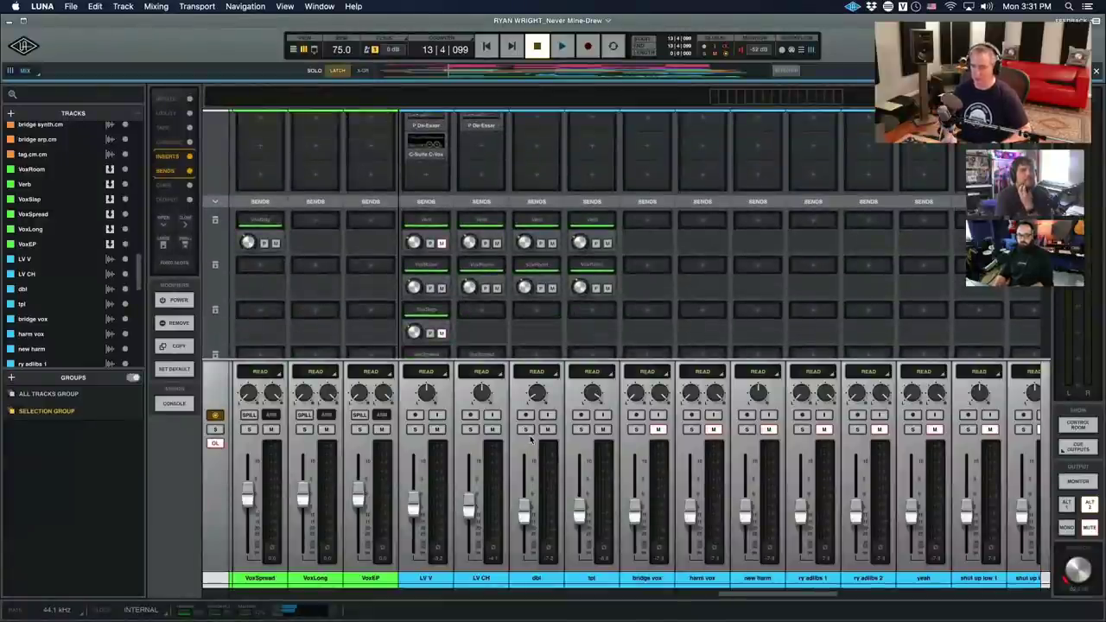
key(super+equal)
key(space)
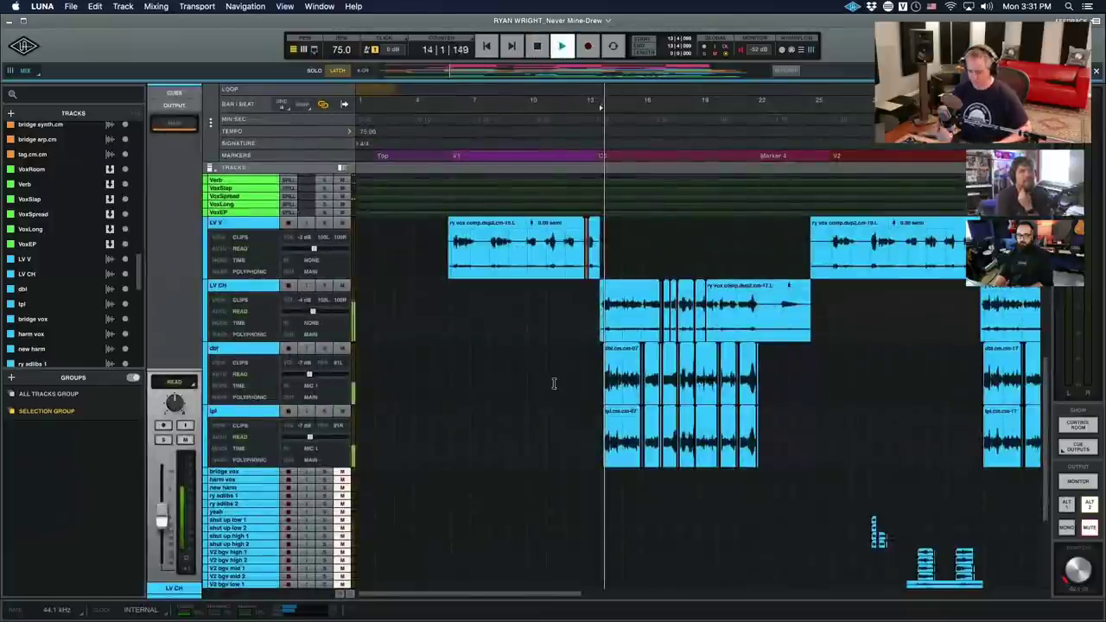
key(super+equal)
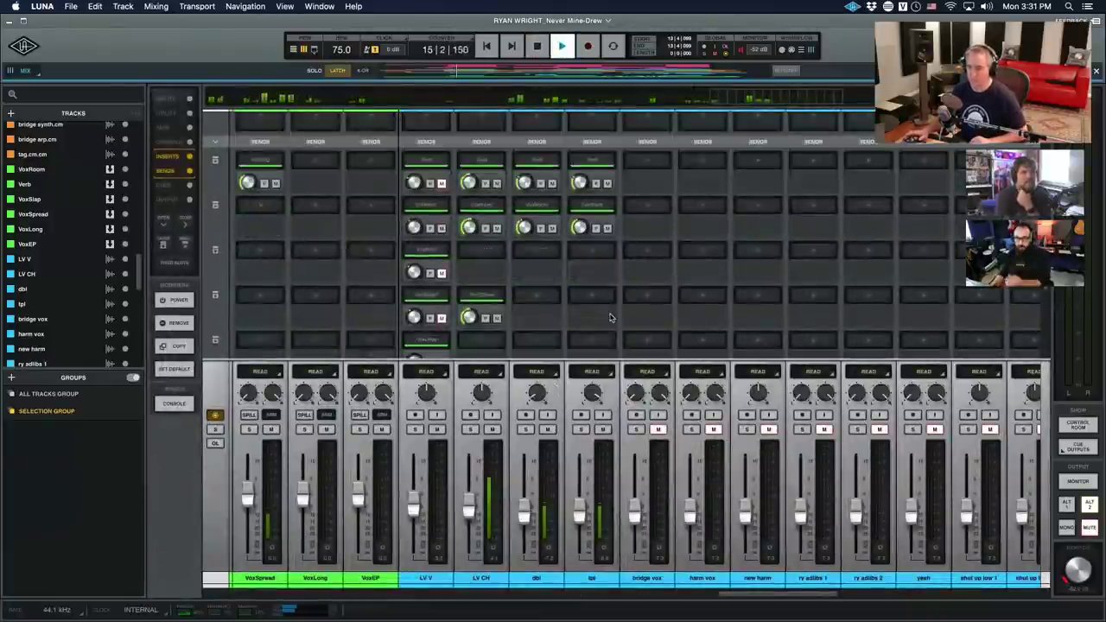
scroll(619, 320, down, 2)
scroll(620, 318, up, 1)
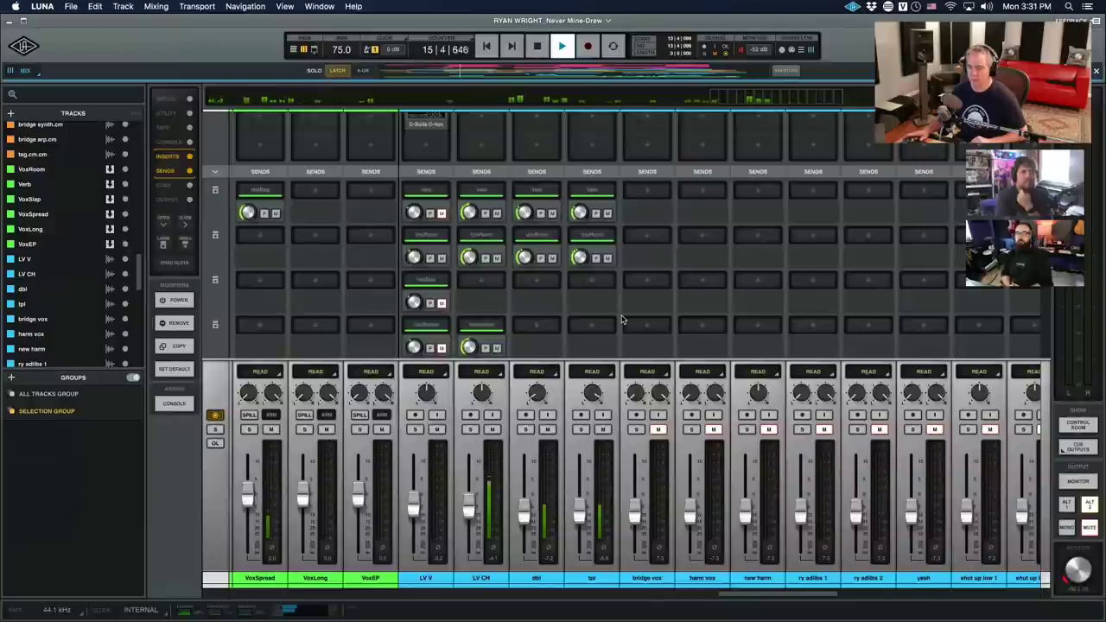
key(space)
Solo dbl and tpl and play the opening of the chorus.
click(525, 429)
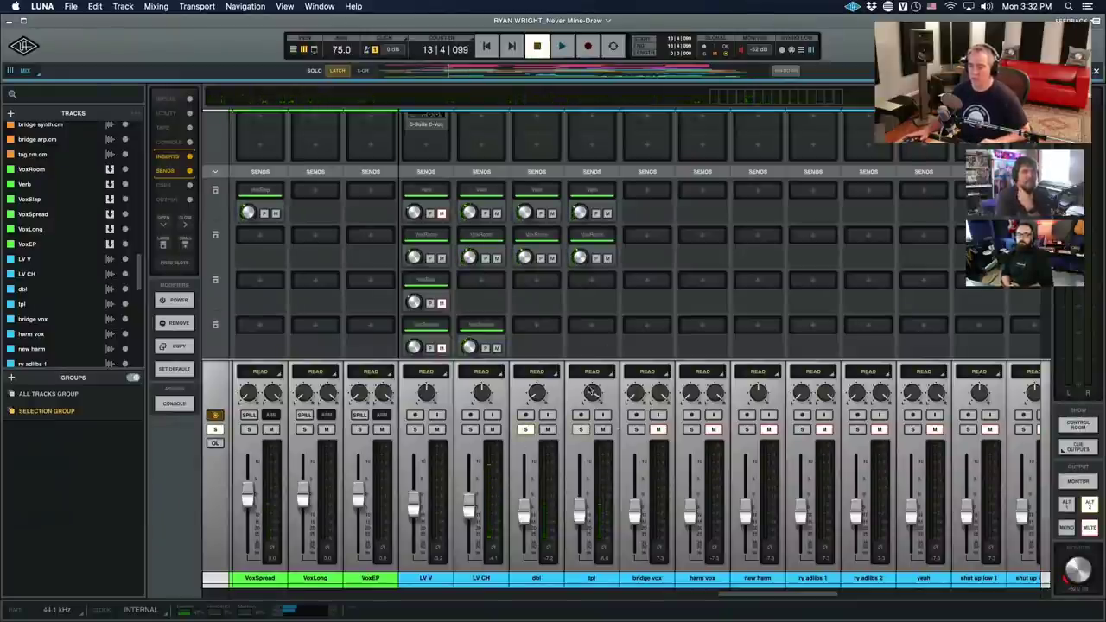
click(581, 430)
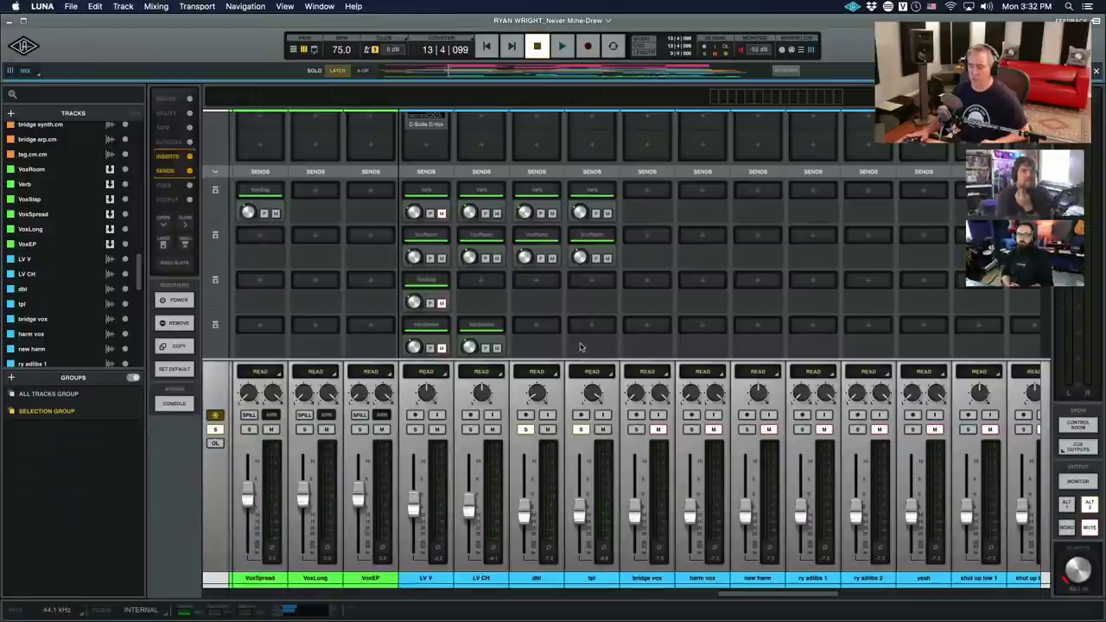
scroll(580, 291, up, 5)
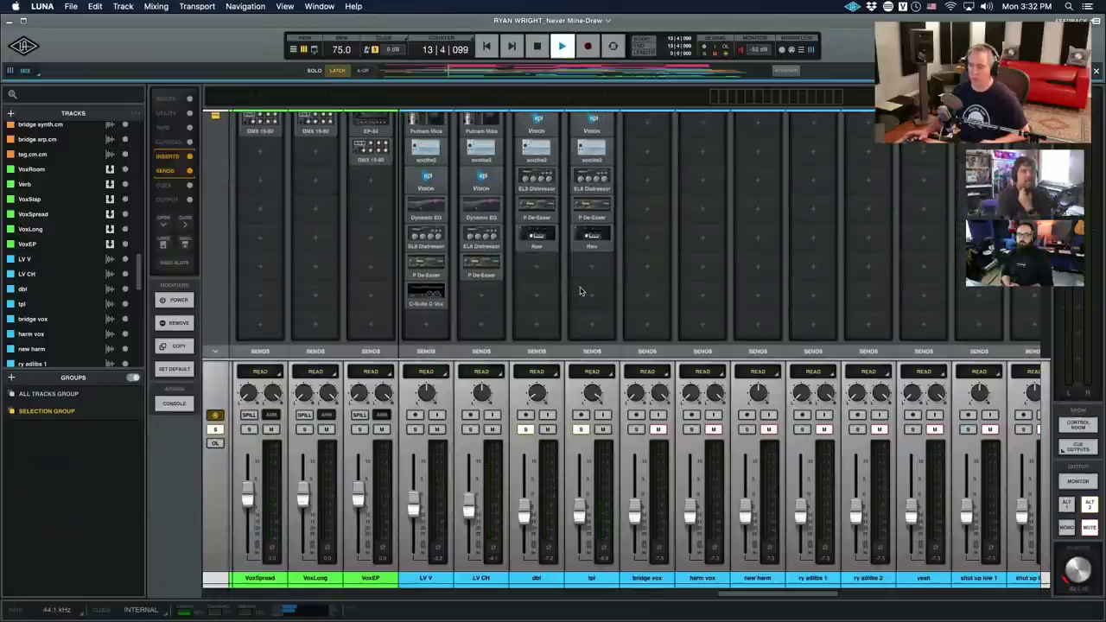
key(space)
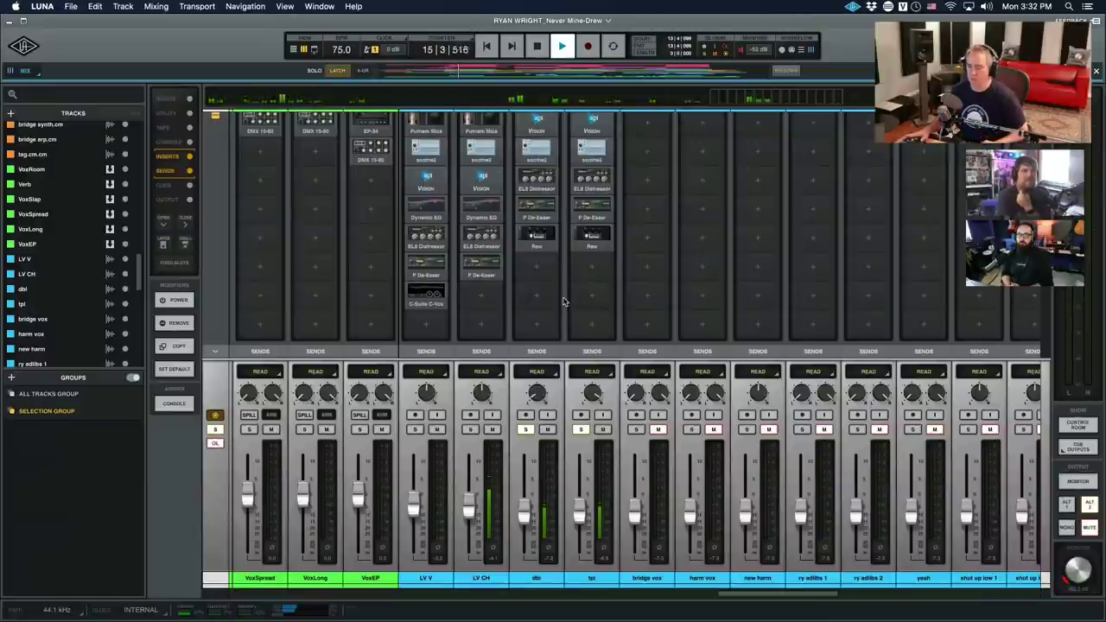
key(space)
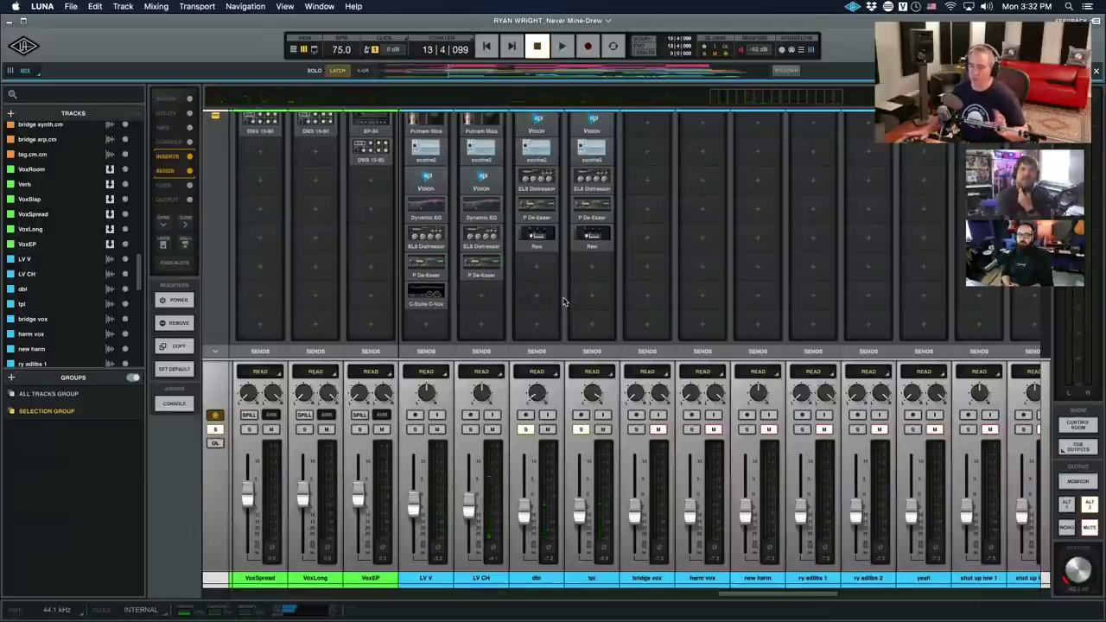
Replay the chorus with dbl and tpl soloed, adding LV CH to the solo and removing it again.
key(space)
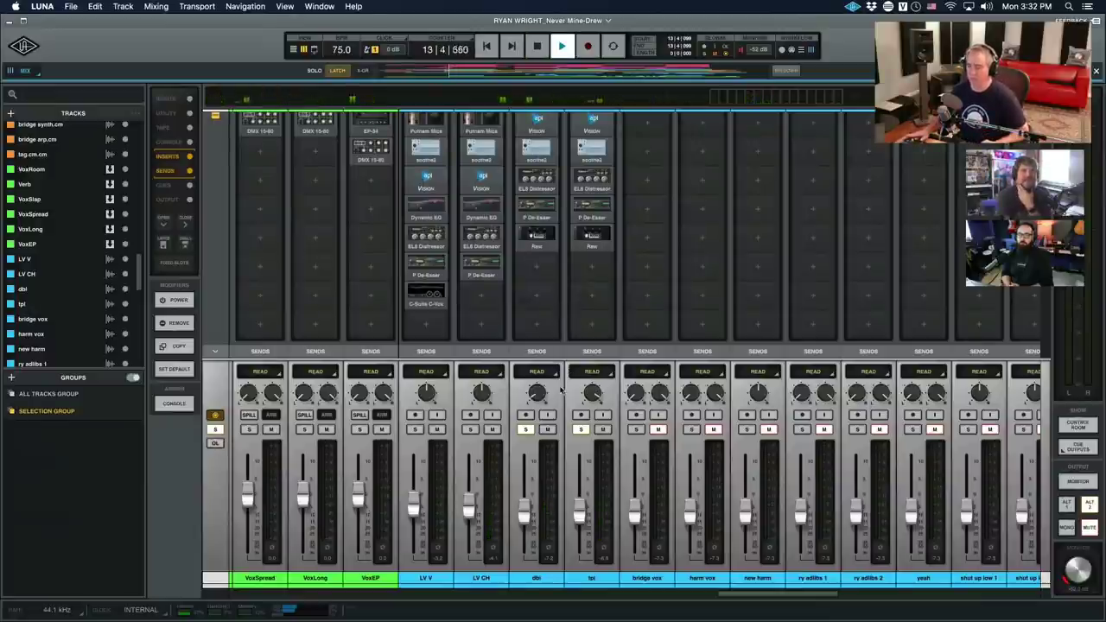
click(471, 430)
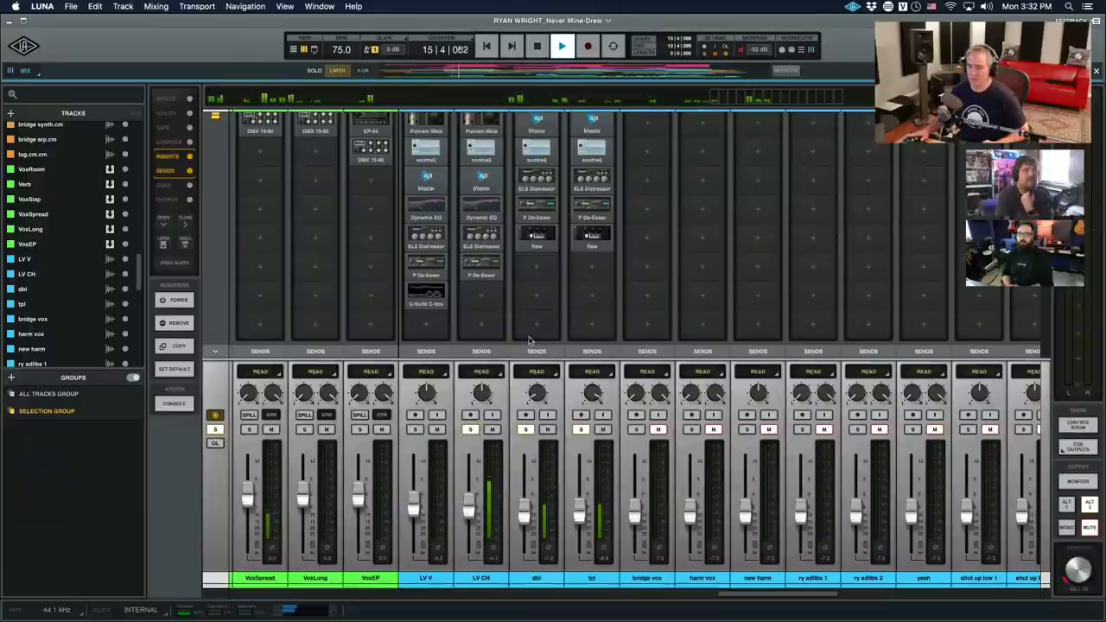
click(476, 431)
key(space)
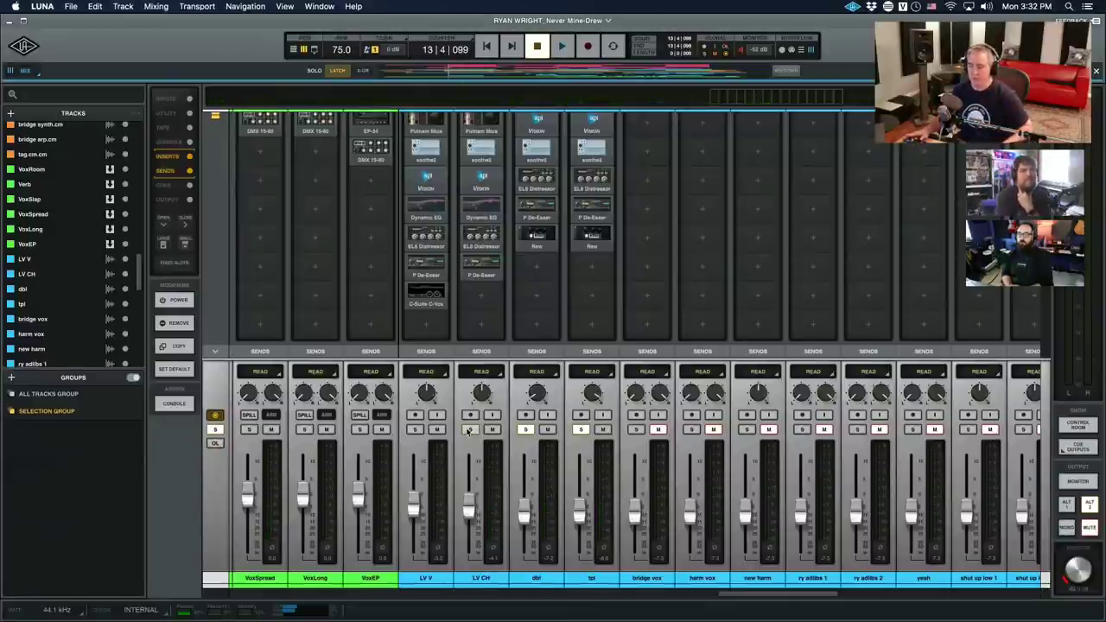
Solo LV CH with the doubles, play the chorus with Raw bypassed and re-enabled on dbl and tpl, and clear the solos.
click(469, 429)
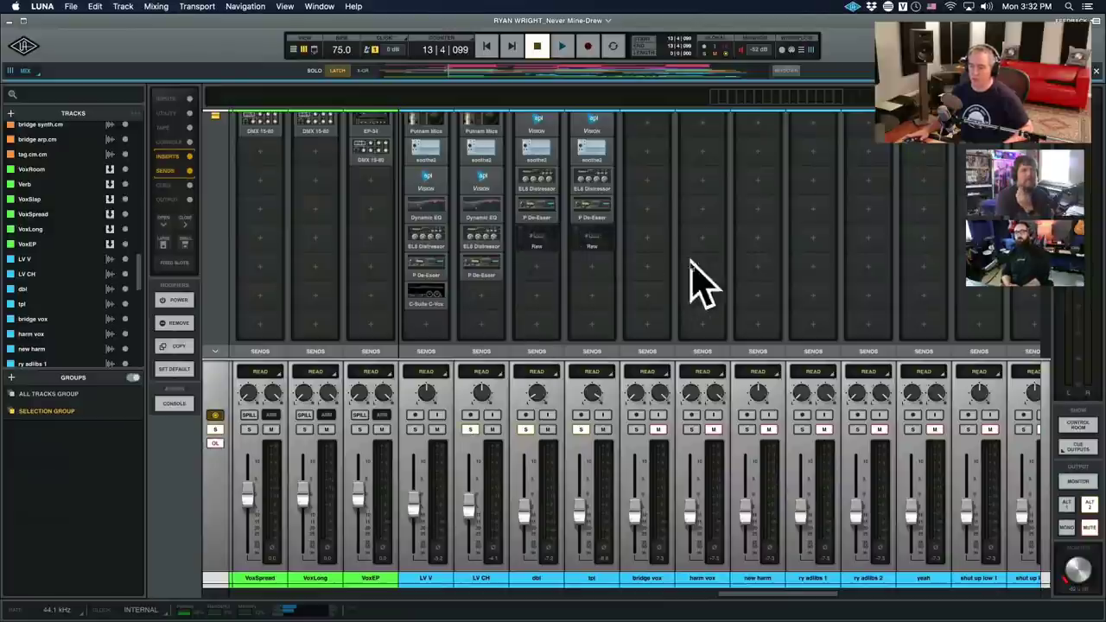
key(space)
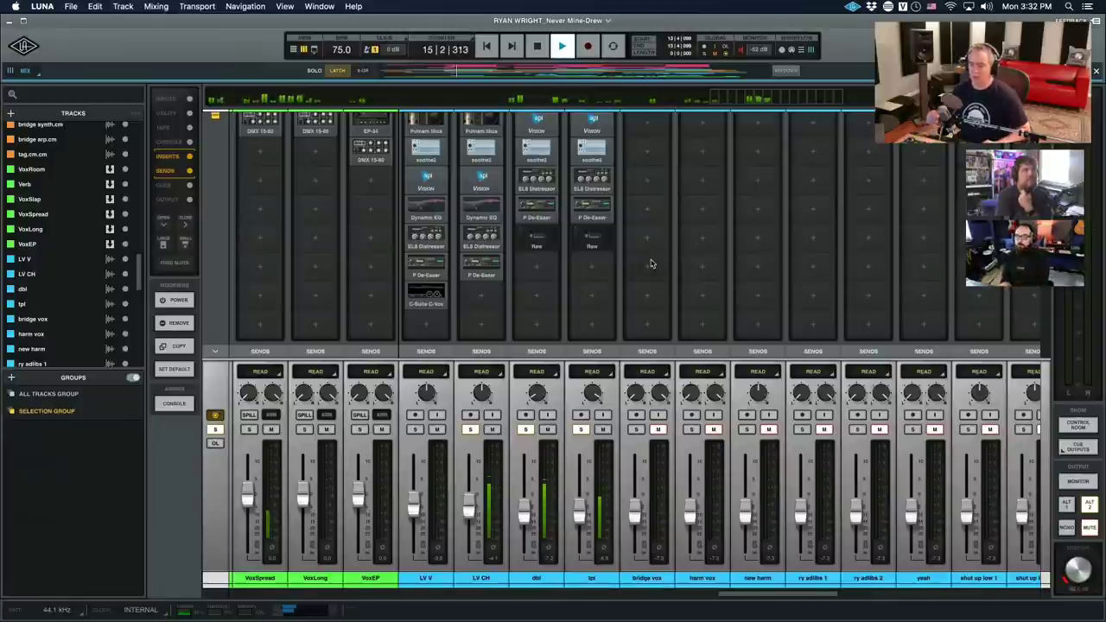
key(space)
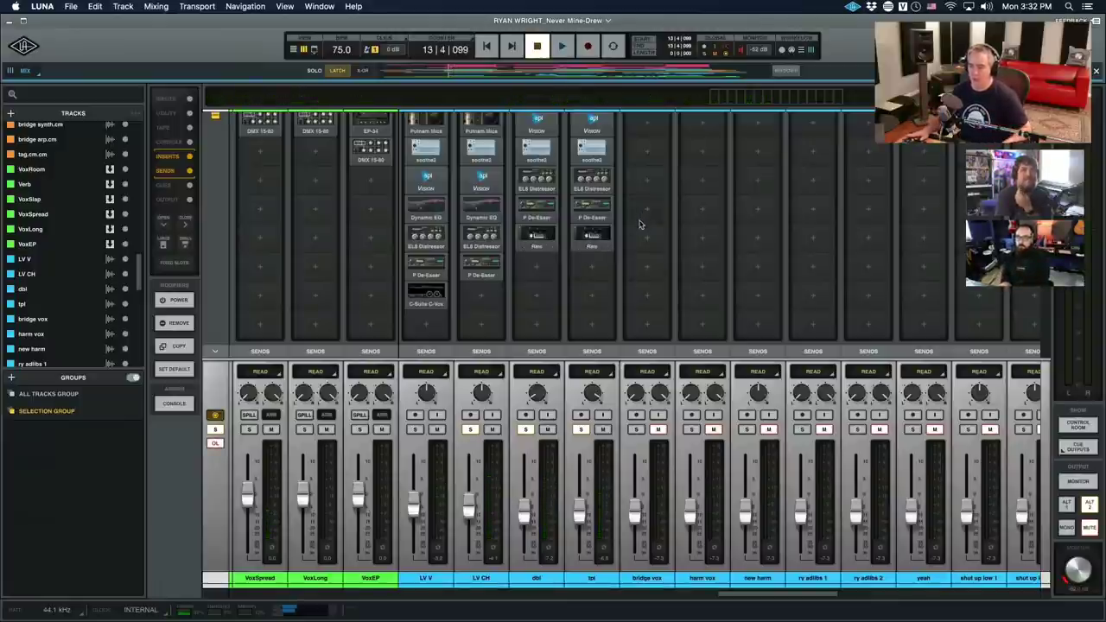
key(space)
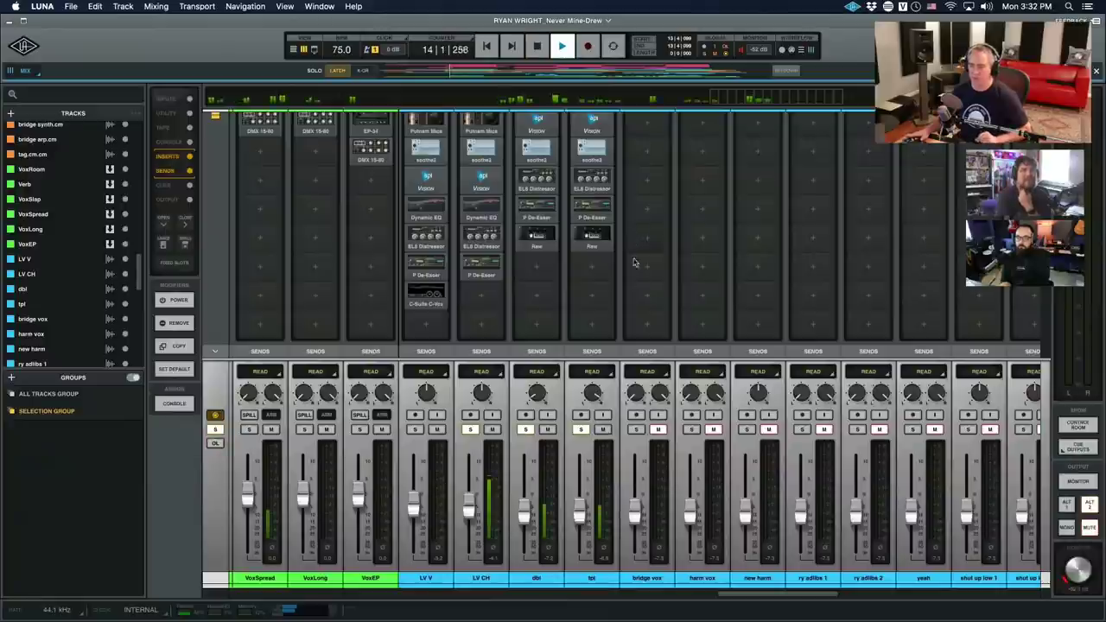
click(581, 429)
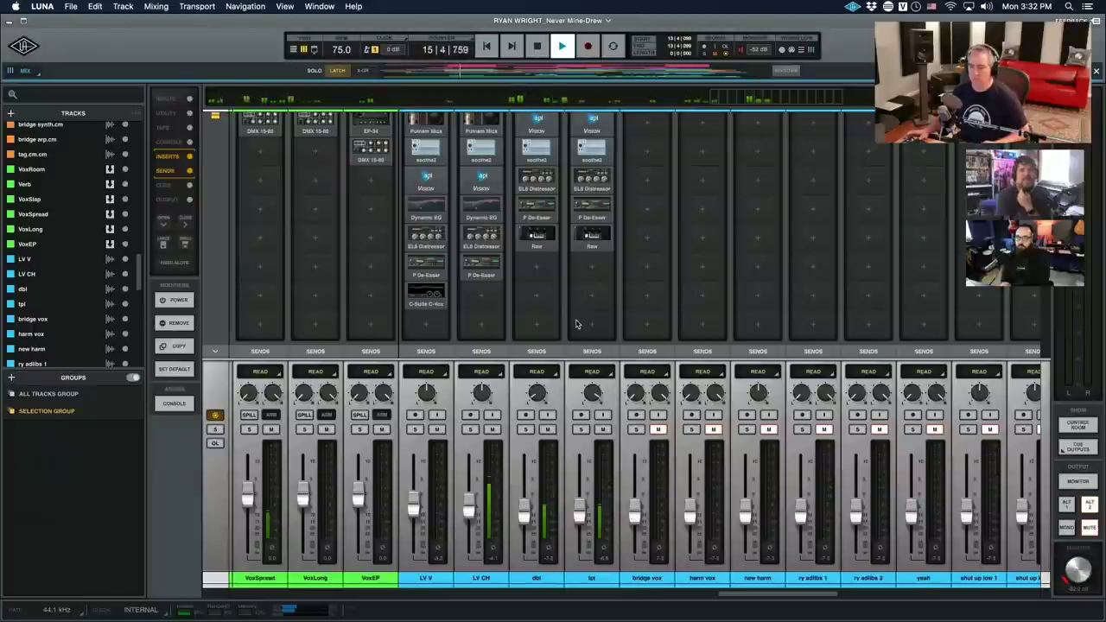
scroll(597, 328, up, 2)
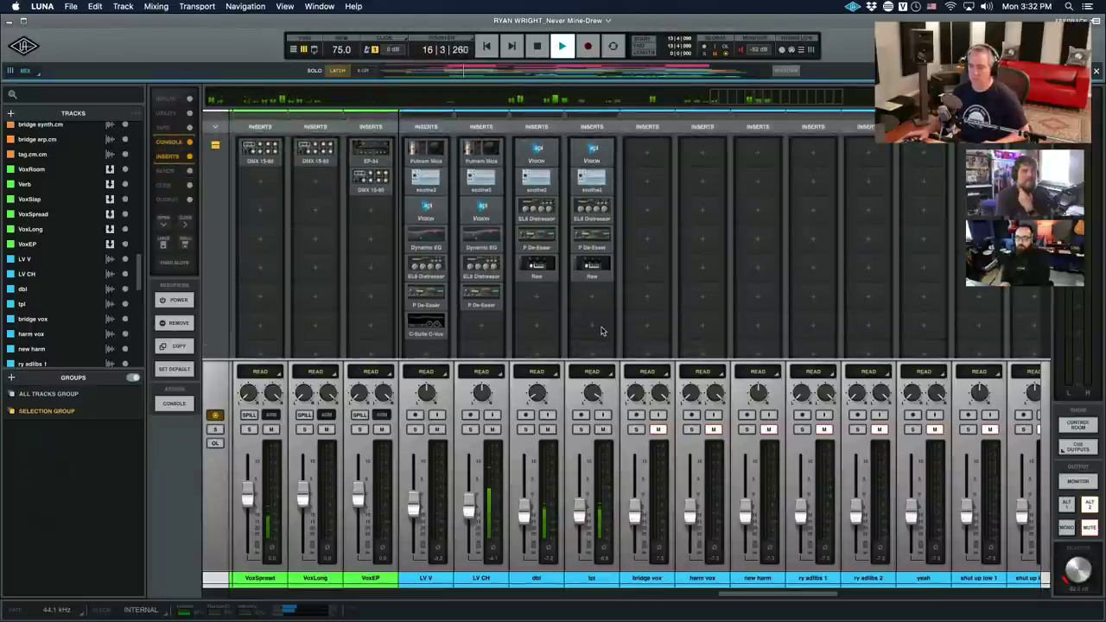
Stop playback and review the channel strips, inserts and sends of the lead and double vocal tracks.
key(space)
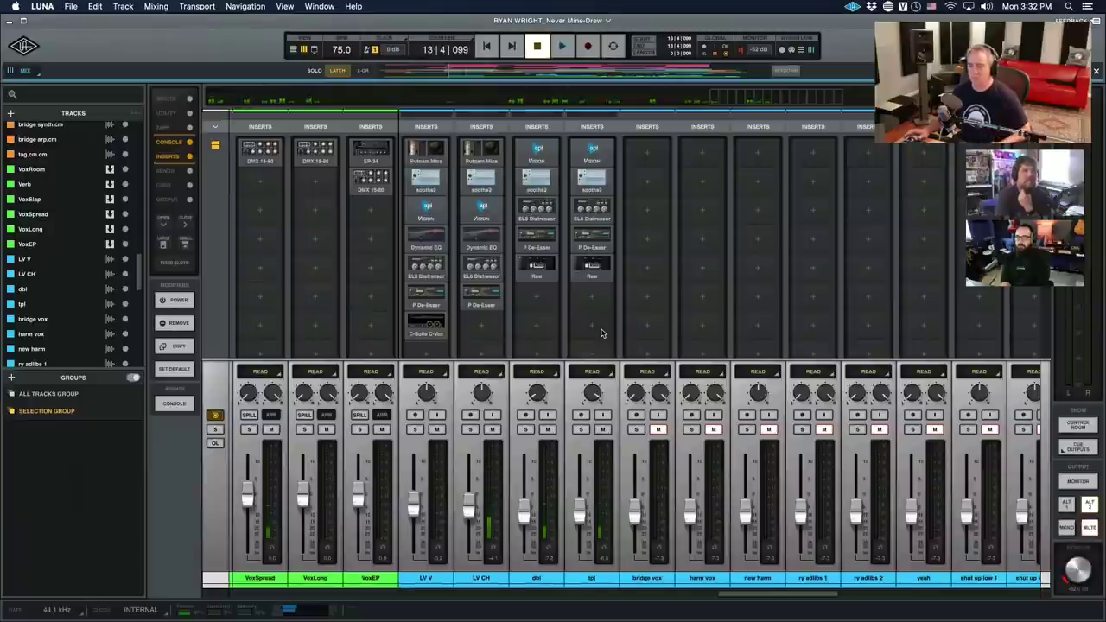
scroll(603, 334, up, 5)
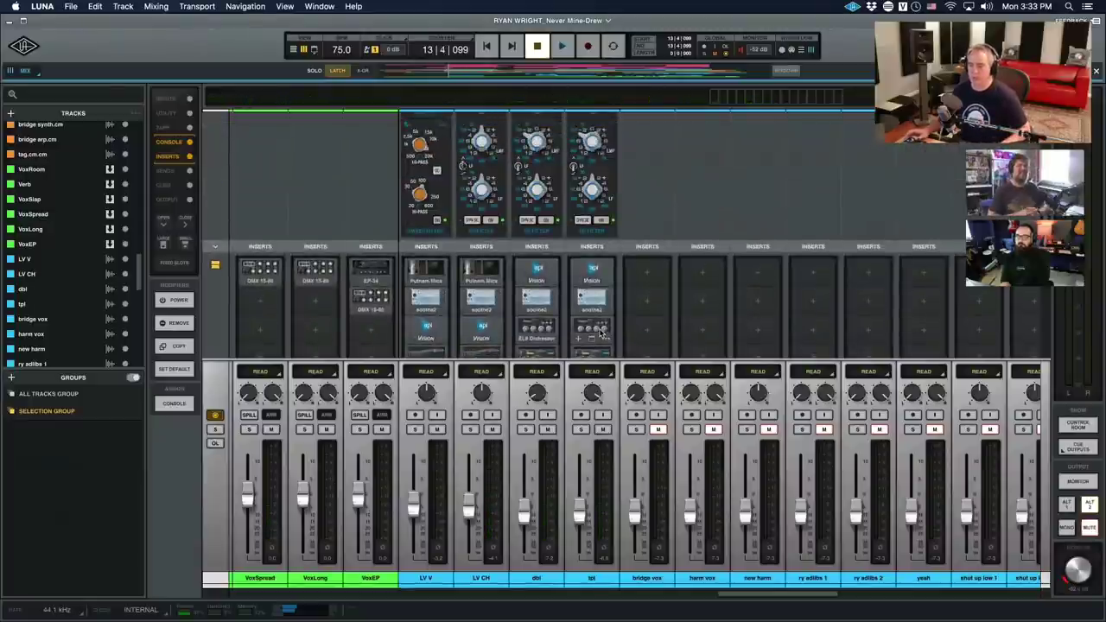
scroll(603, 334, down, 8)
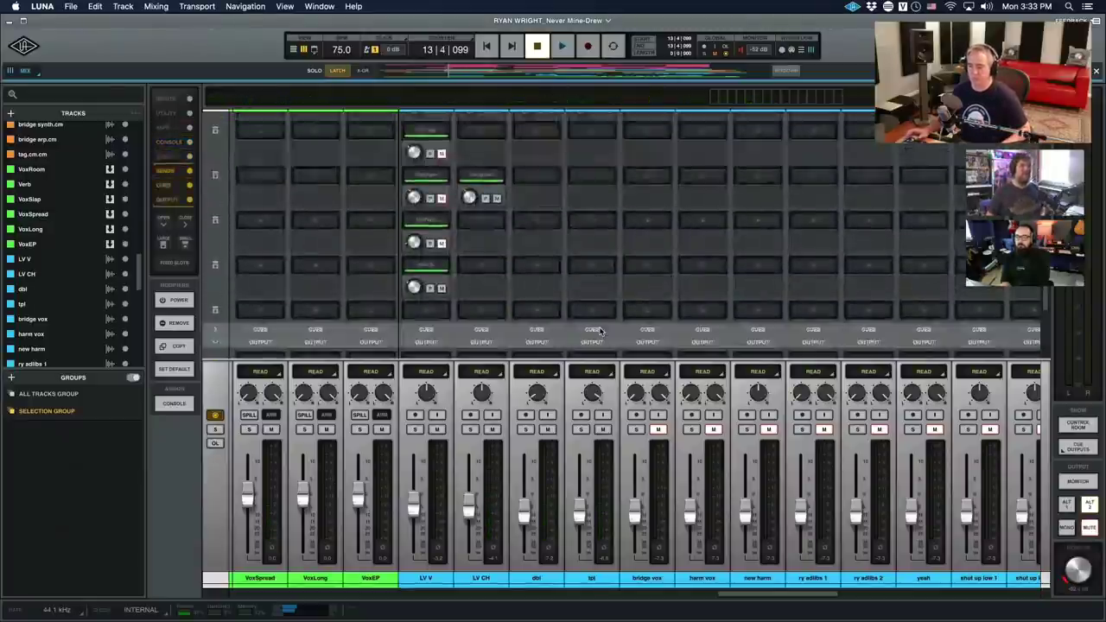
scroll(601, 331, down, 1)
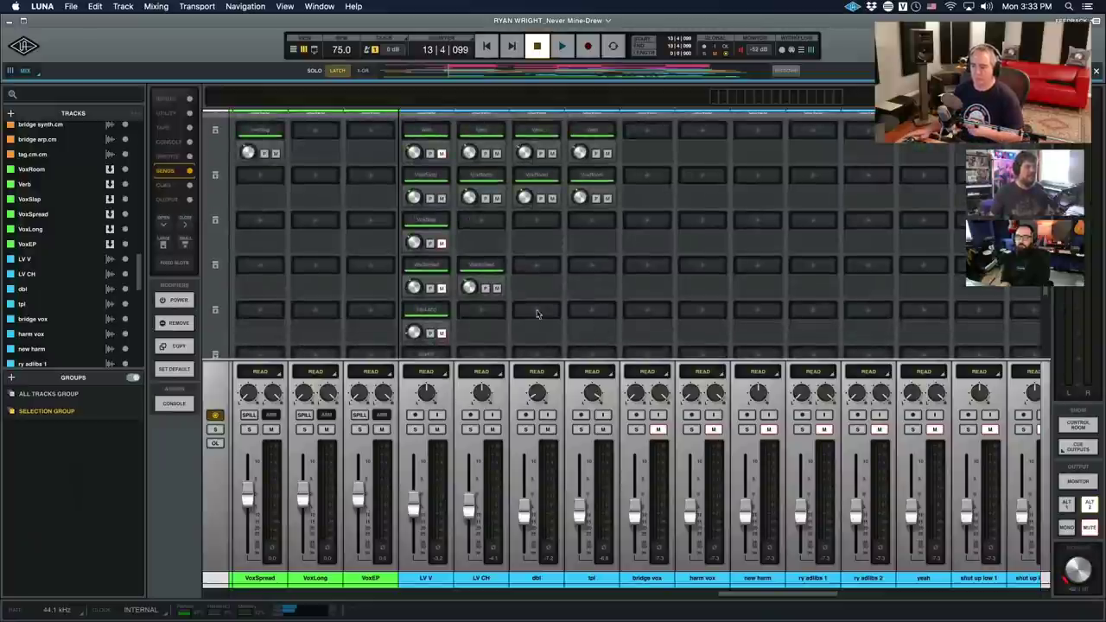
scroll(519, 305, up, 2)
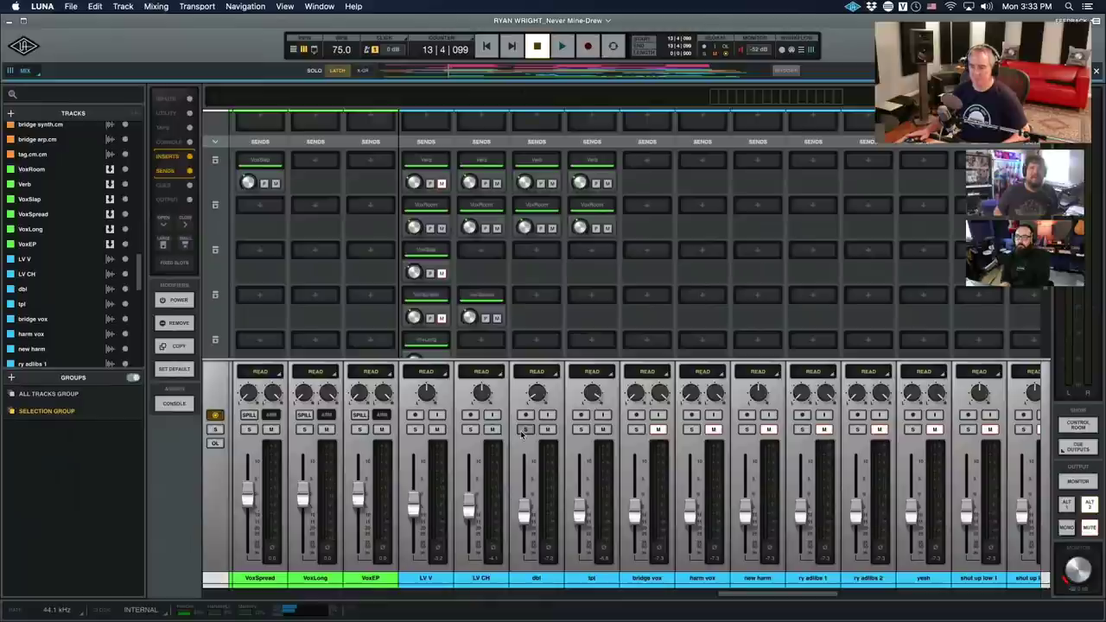
Solo the dbl and tpl tracks and select both of them together in the mixer.
click(522, 433)
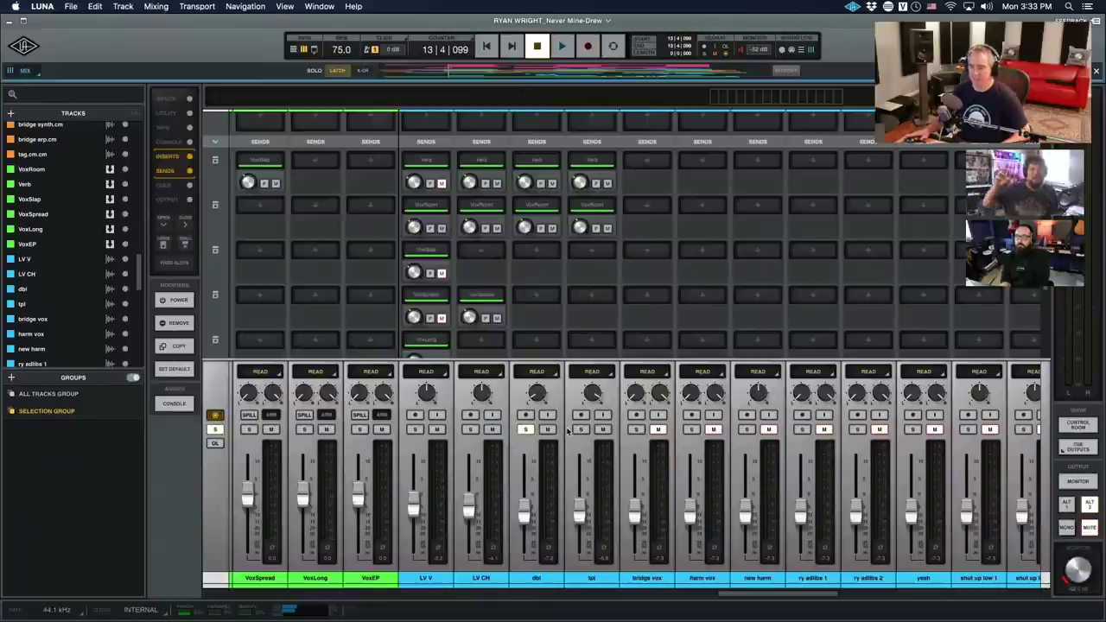
click(579, 429)
scroll(560, 346, up, 5)
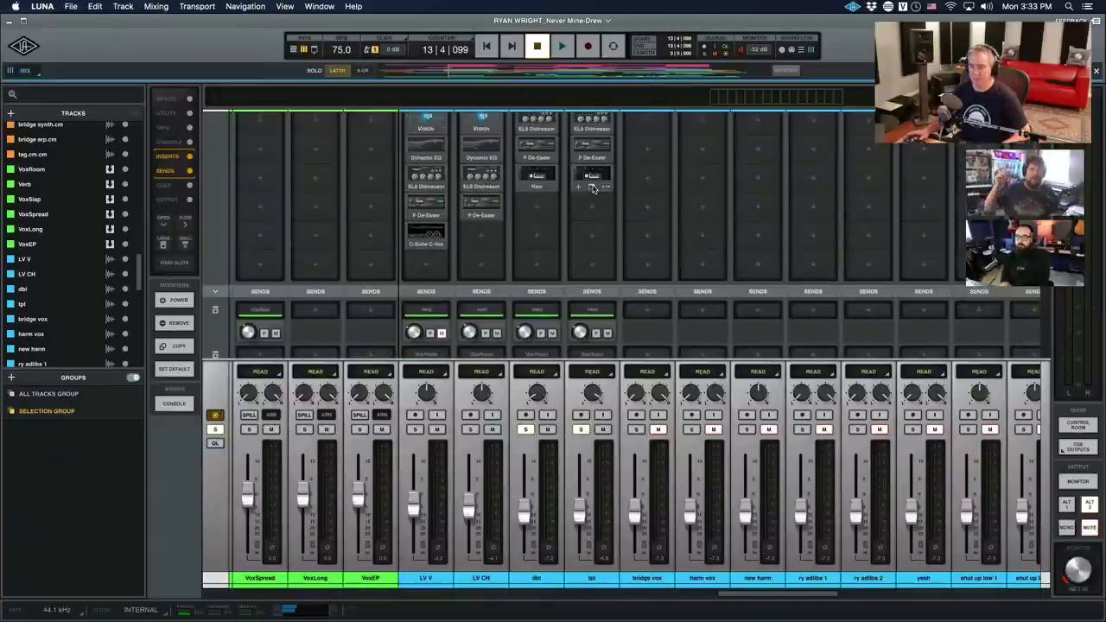
click(551, 580)
shift+click(591, 579)
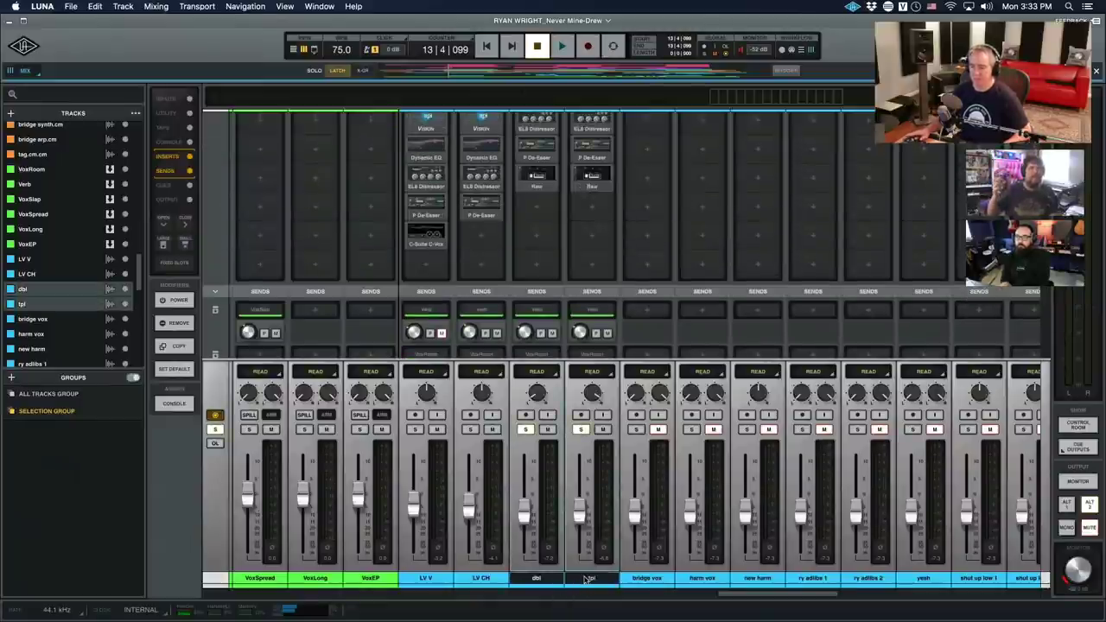
Open the Raw distortion plug-in on the dbl track to inspect its settings.
click(533, 174)
click(533, 177)
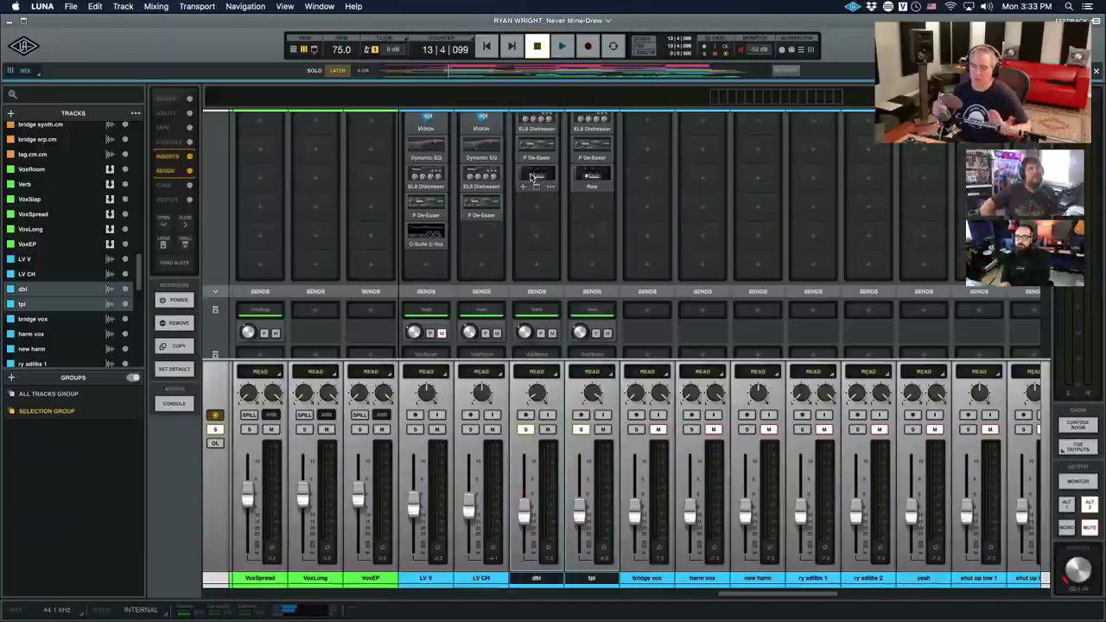
click(534, 177)
click(534, 177)
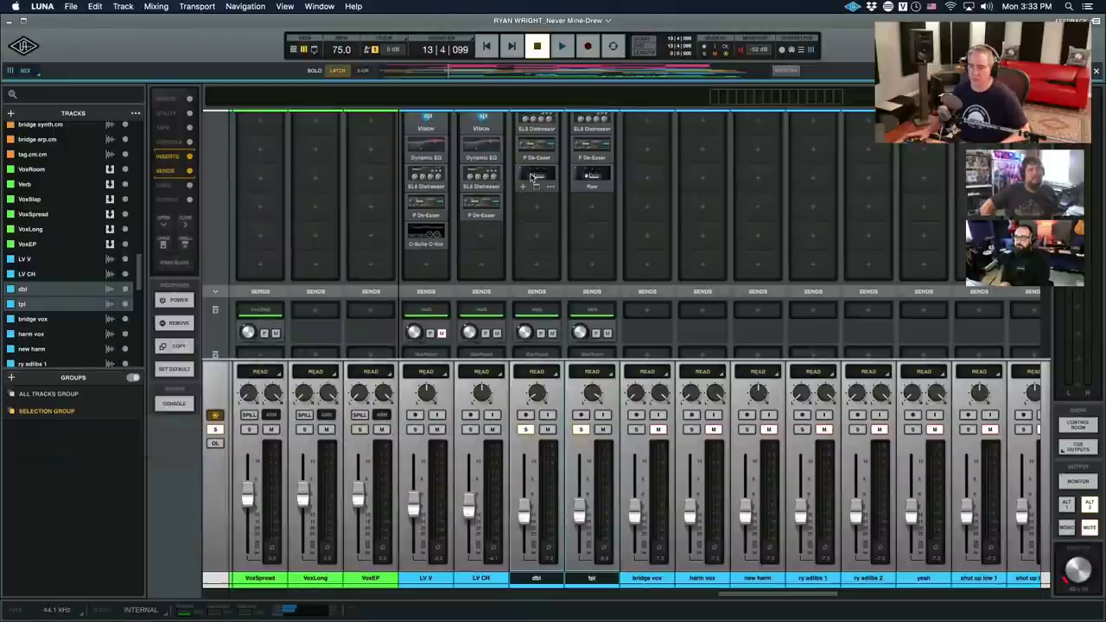
click(538, 177)
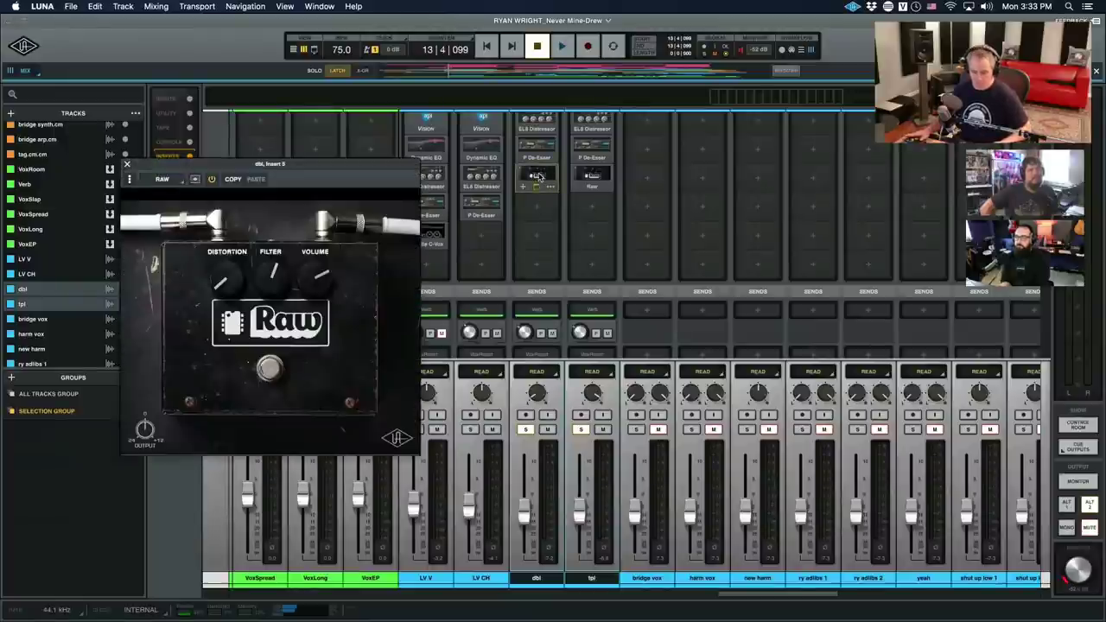
Play the chorus doubles with Raw bypassed and re-enabled on dbl and tpl, clear the solos and stop playback.
key(space)
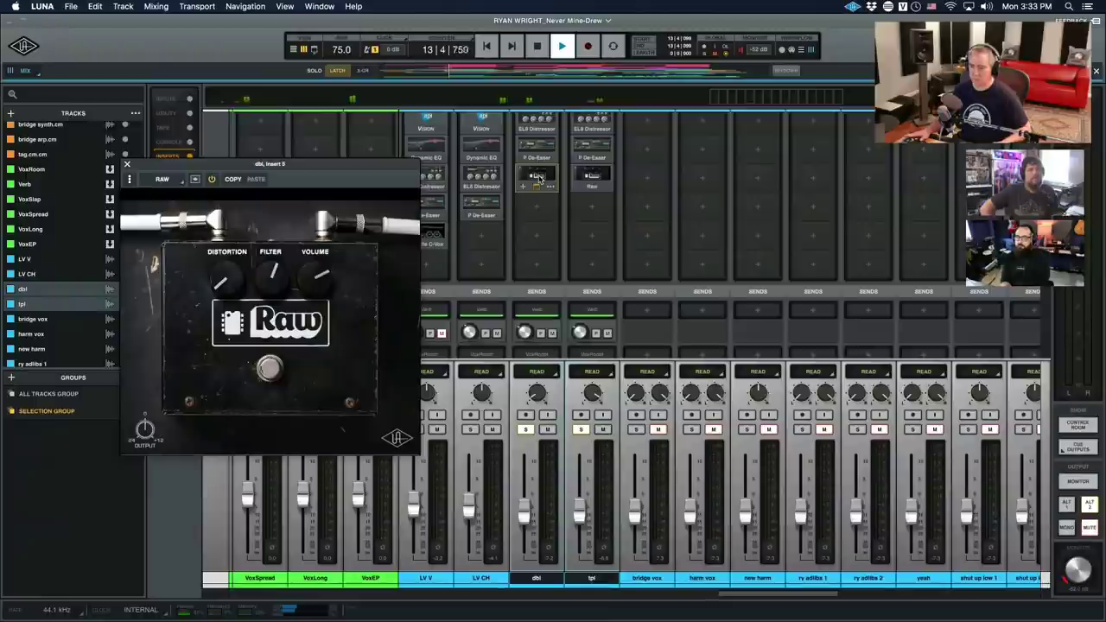
click(540, 176)
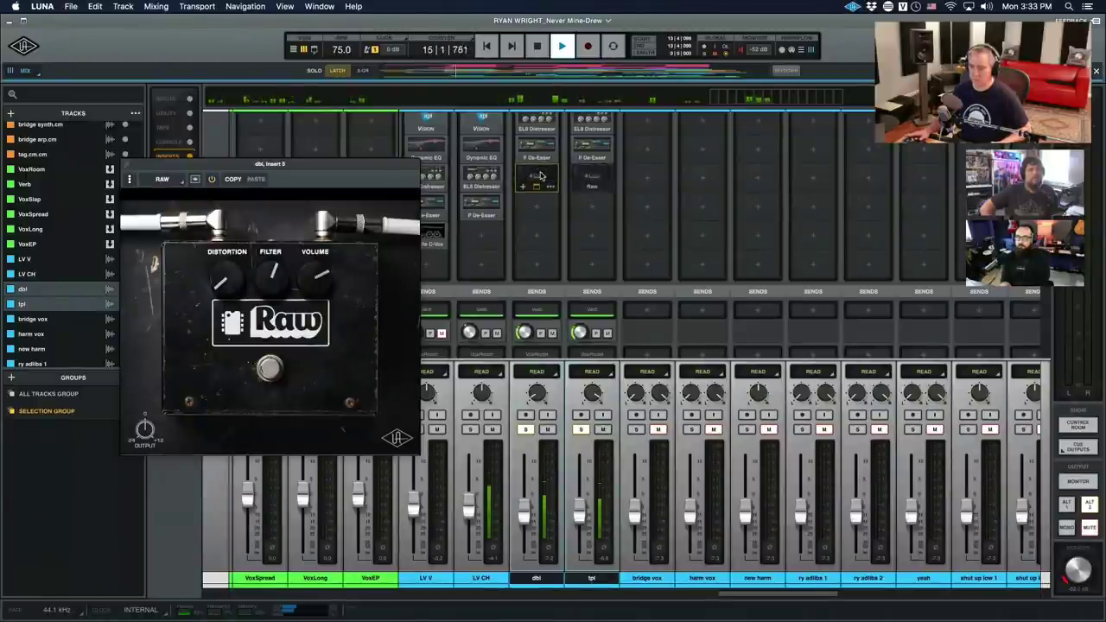
click(540, 175)
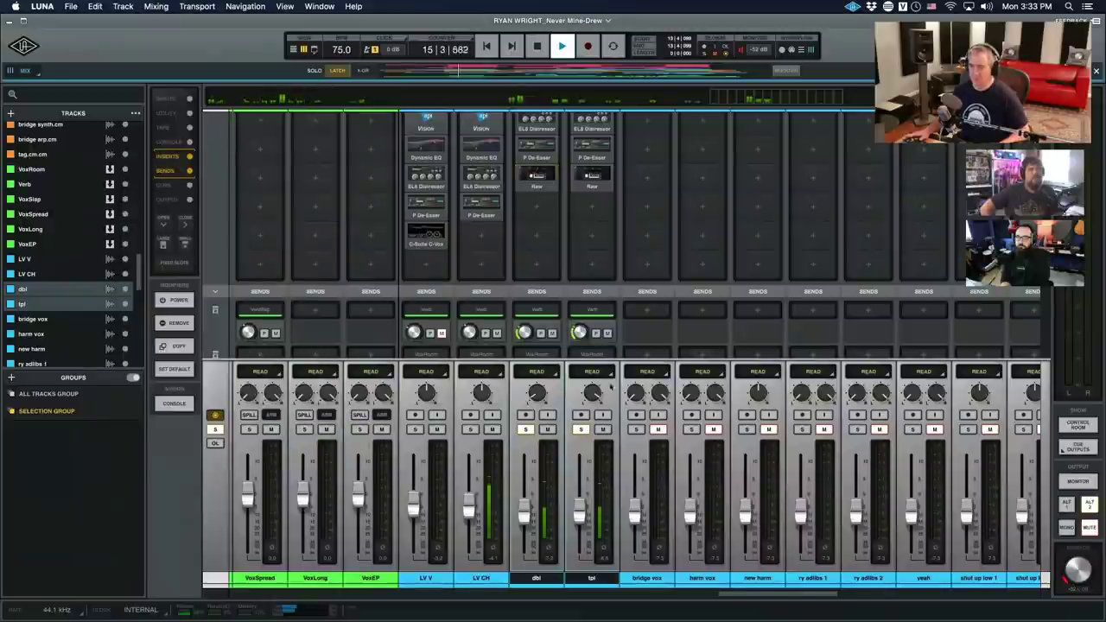
click(587, 434)
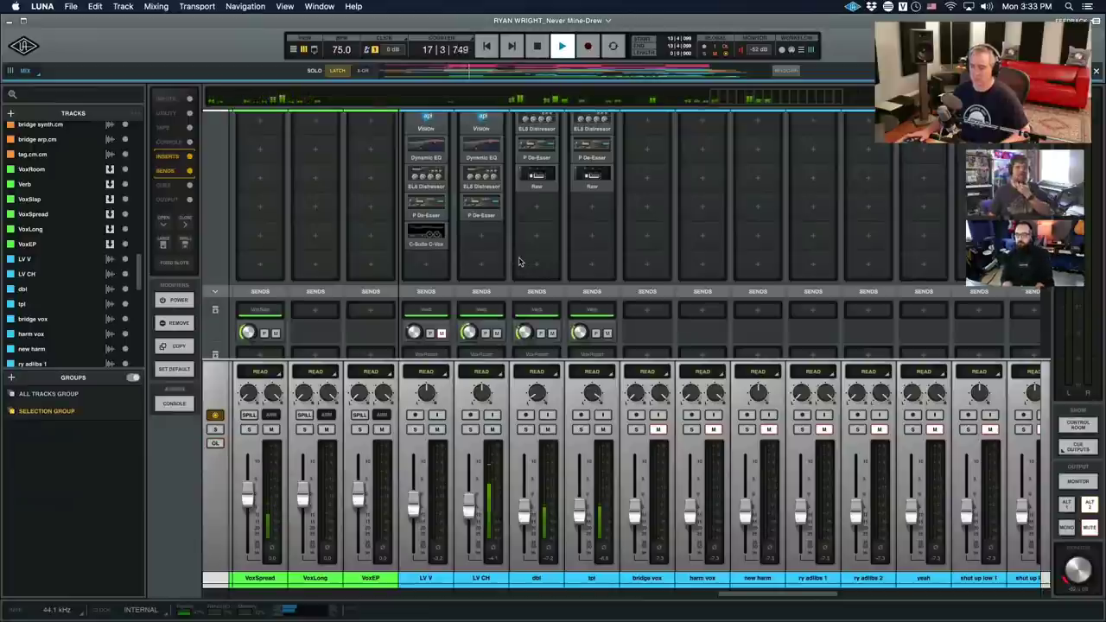
key(space)
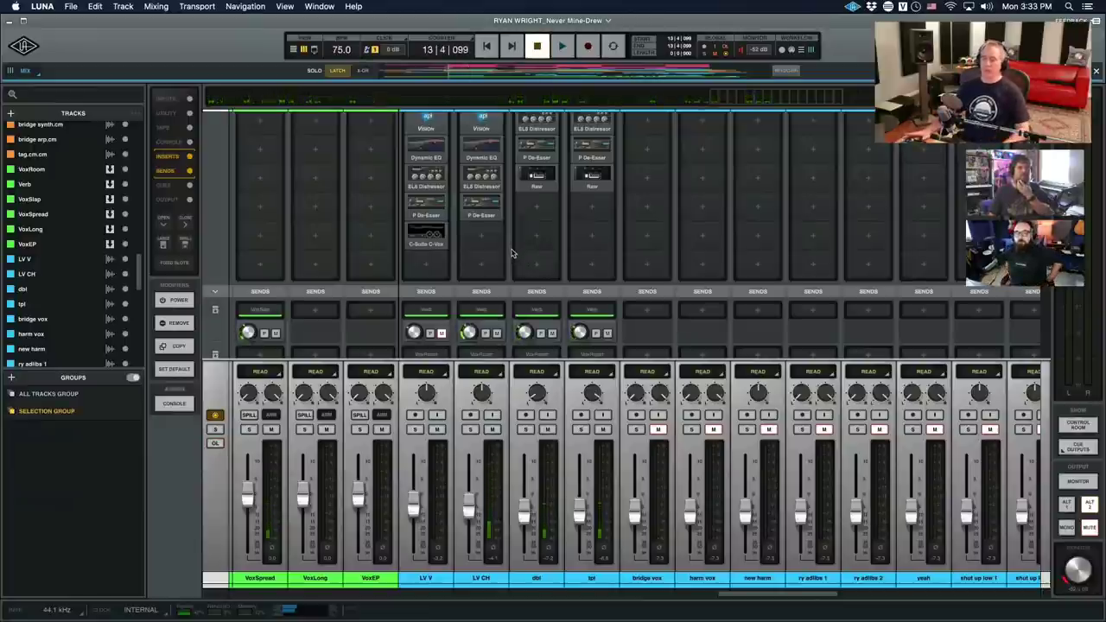
Play the vocals from bar 11 of the first verse into the chorus, stop playback and view the vocal inserts.
scroll(578, 279, left, 1)
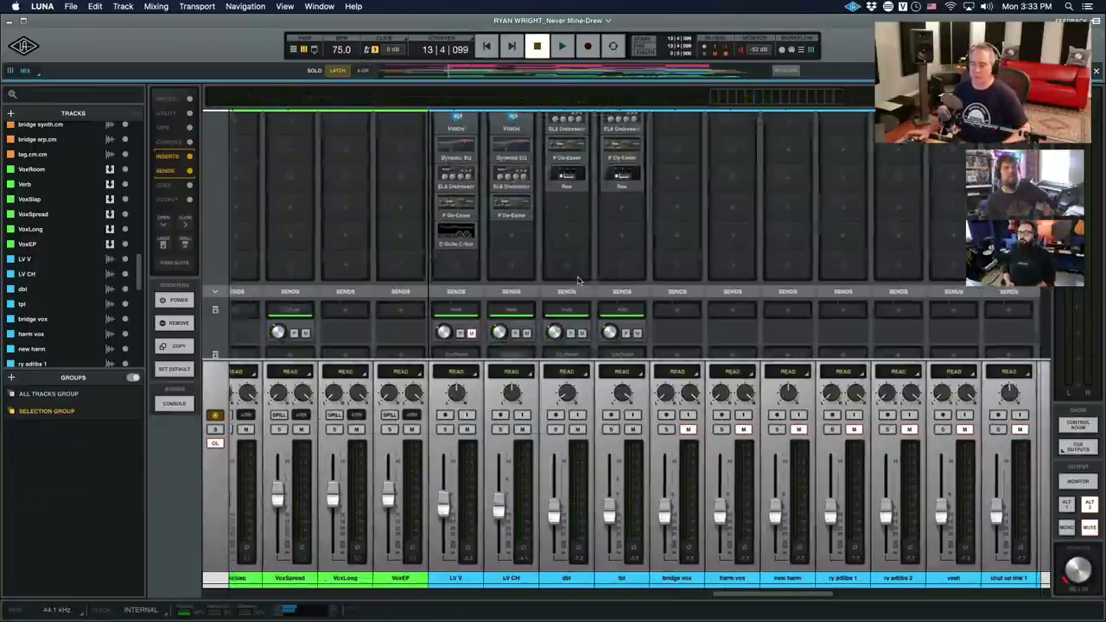
key(super+equal)
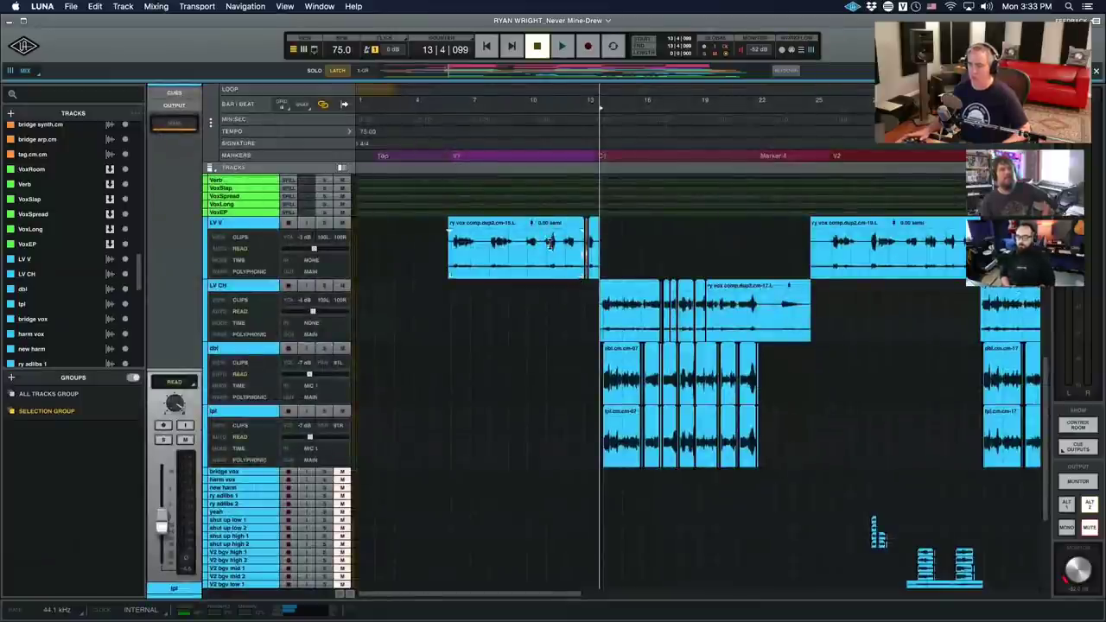
click(549, 243)
key(space)
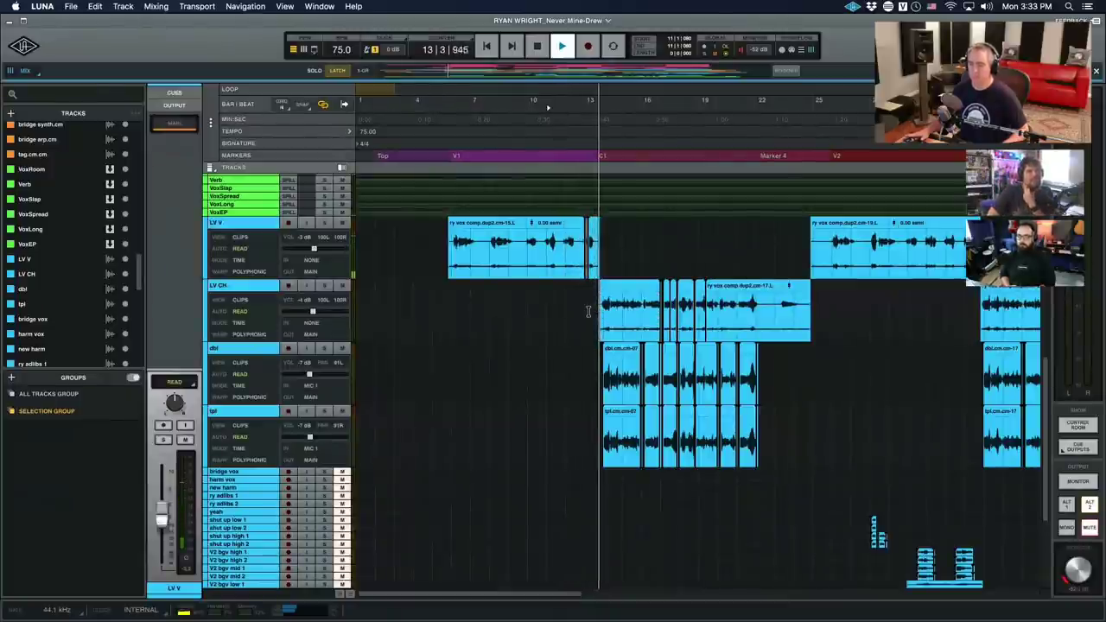
key(super+equal)
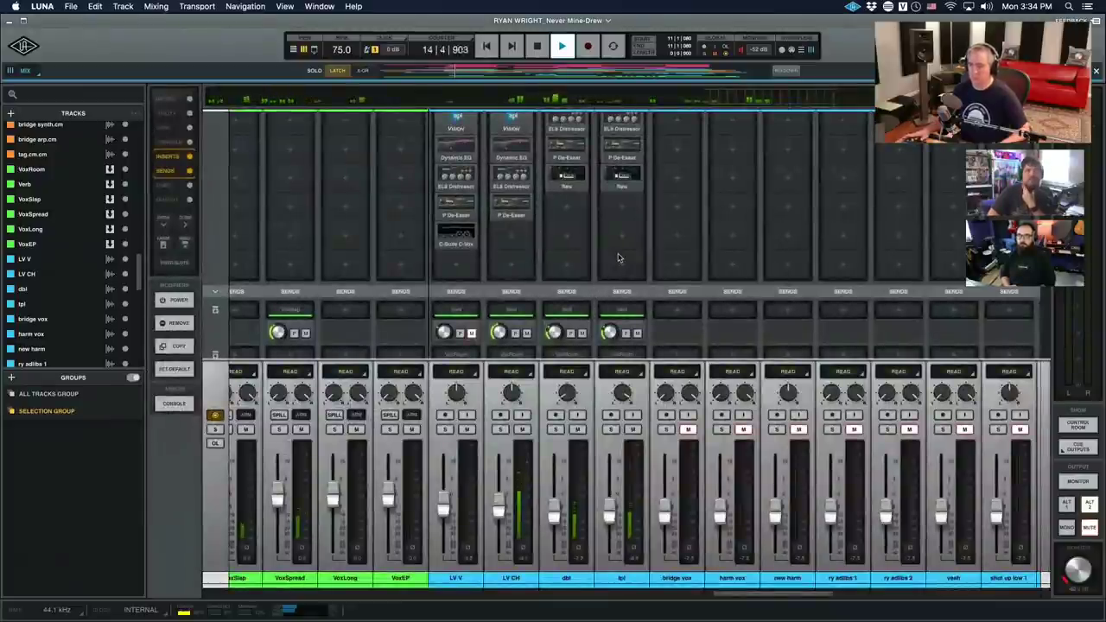
key(space)
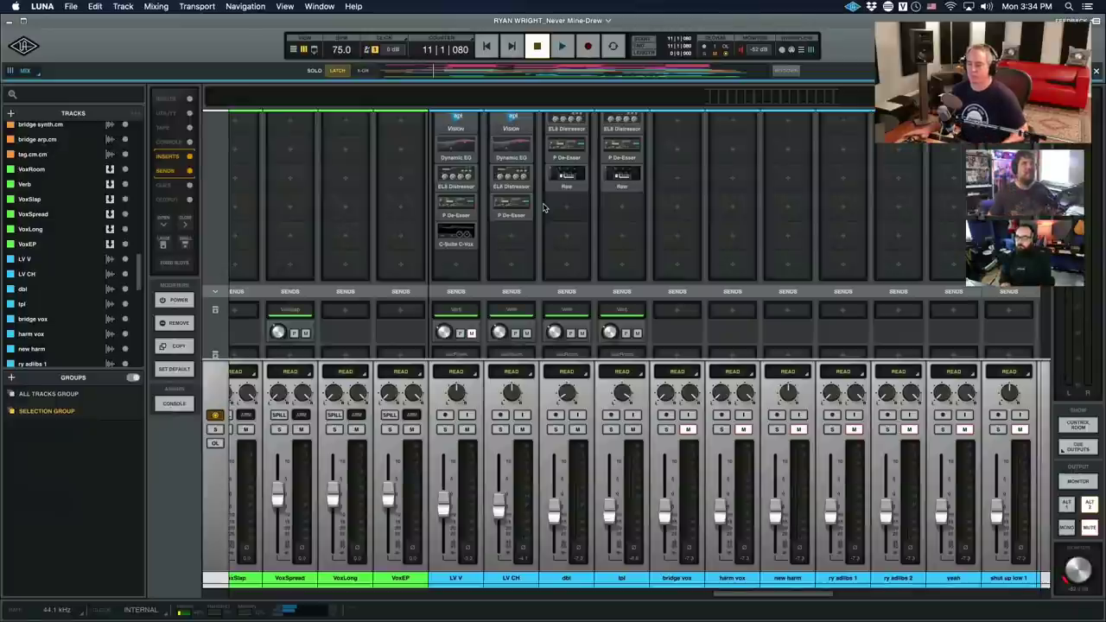
scroll(543, 207, up, 4)
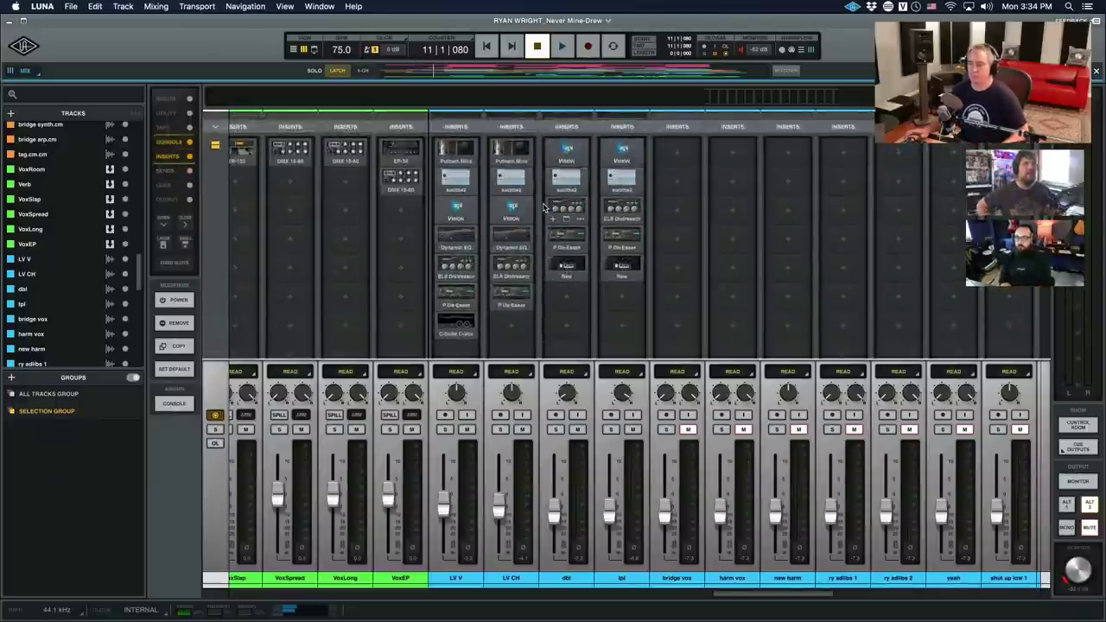
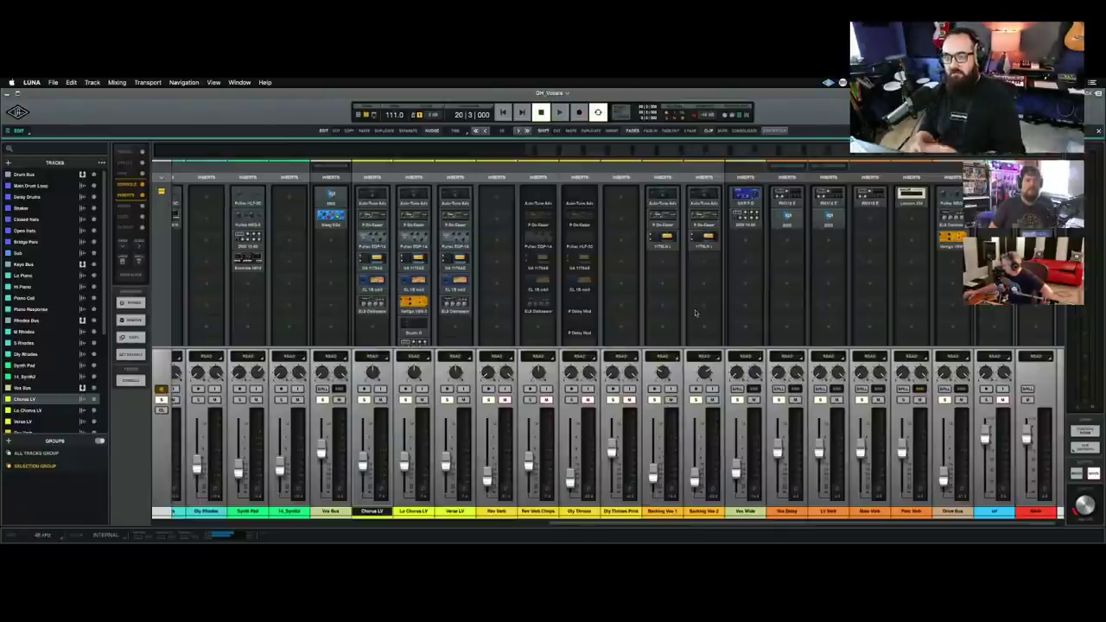
Inspect the Auto-Tune Realtime Advanced settings on Backing Vox 1 in the DH_Vocals session and close the plug-in.
key(ctrl+alt+s)
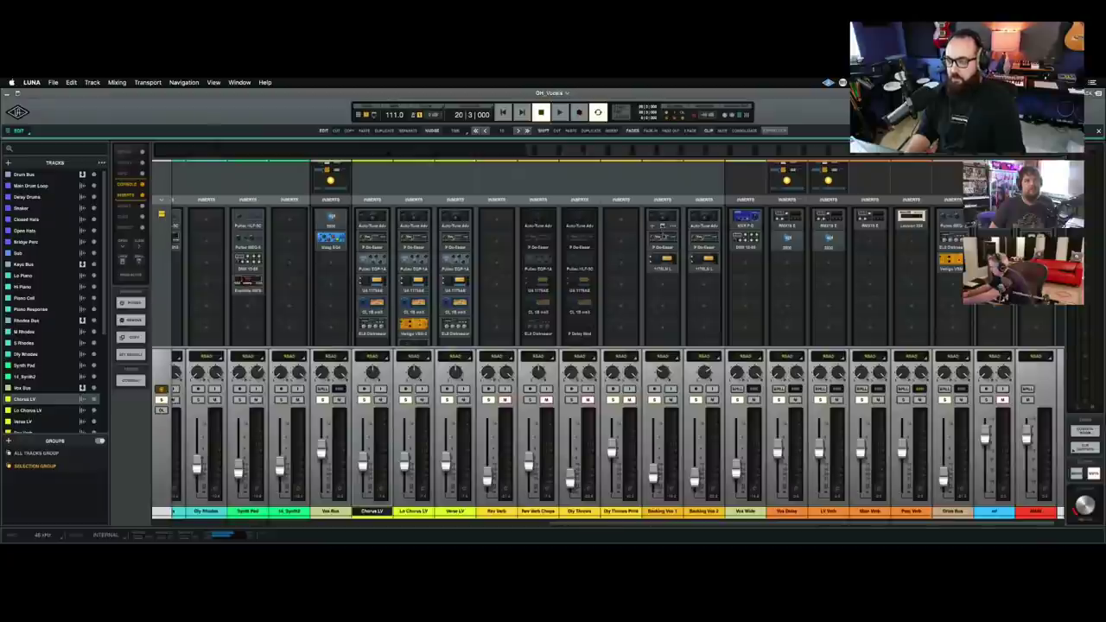
click(230, 196)
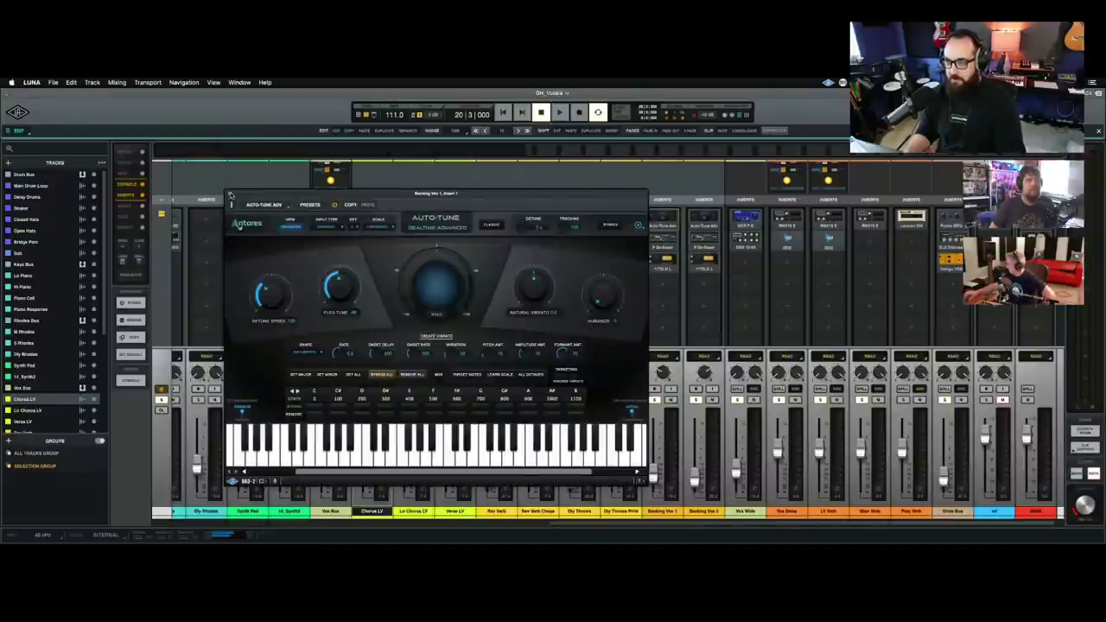
click(230, 196)
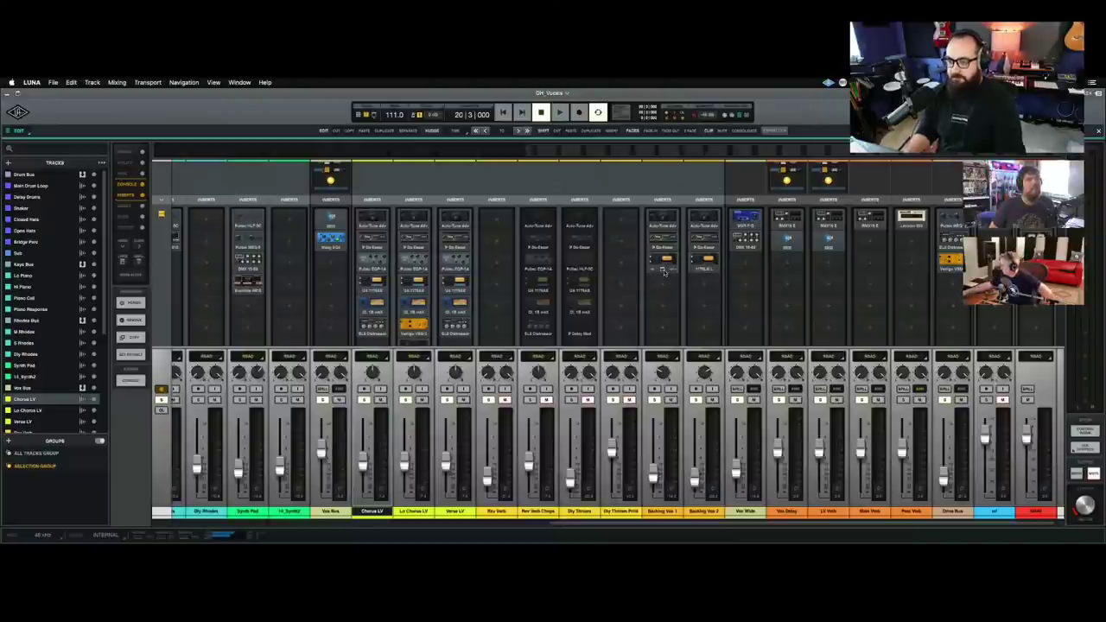
Inspect the UA 1176LN Legacy compressor on Backing Vox 1, moving its window off the vocal inserts before closing it.
click(664, 270)
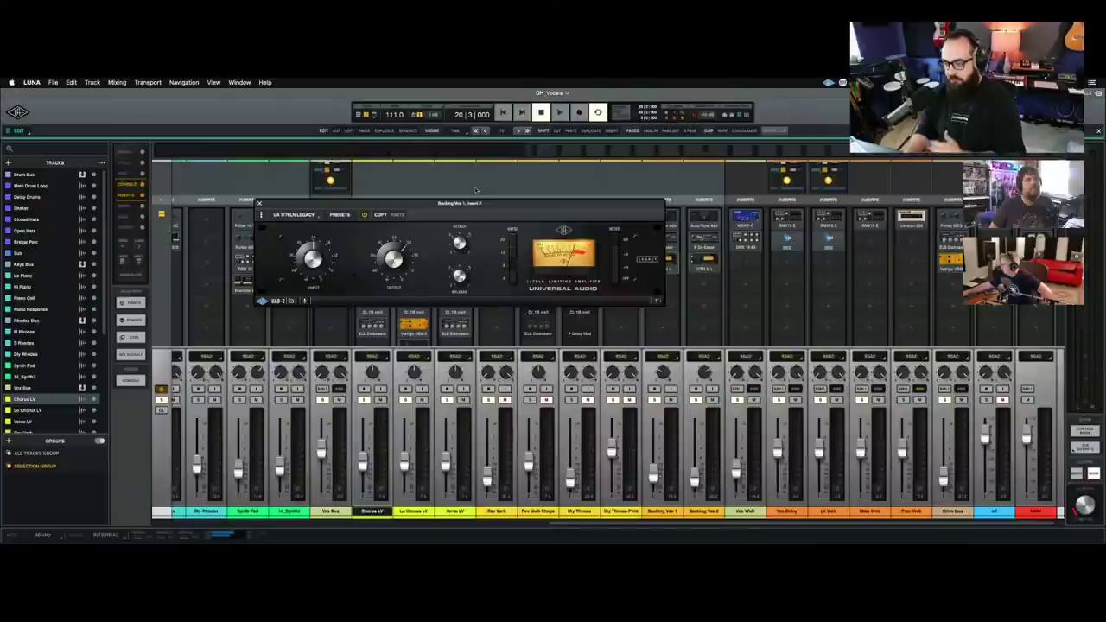
drag(465, 210, 666, 290)
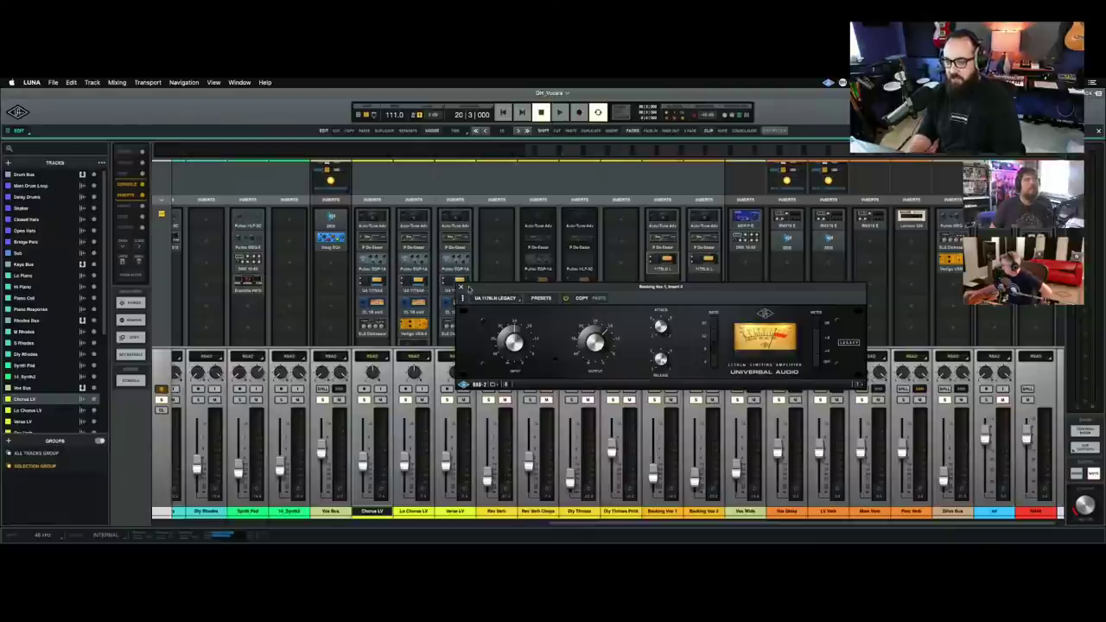
click(461, 290)
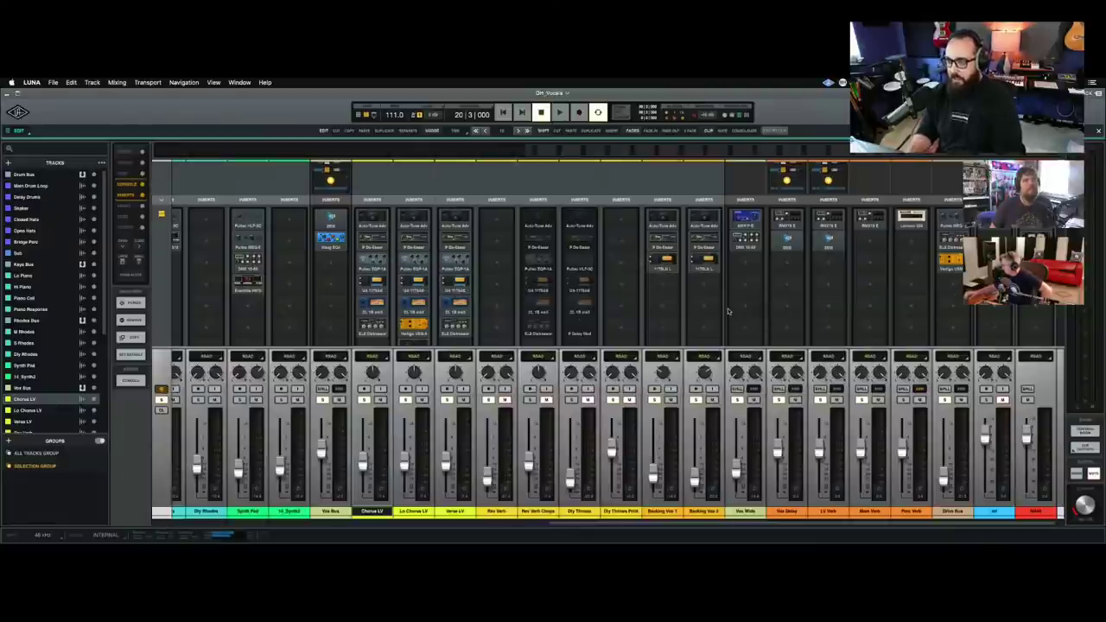
Review the sends on the backing vocals and Vox Wide, and return to the vocal inserts.
scroll(729, 315, down, 5)
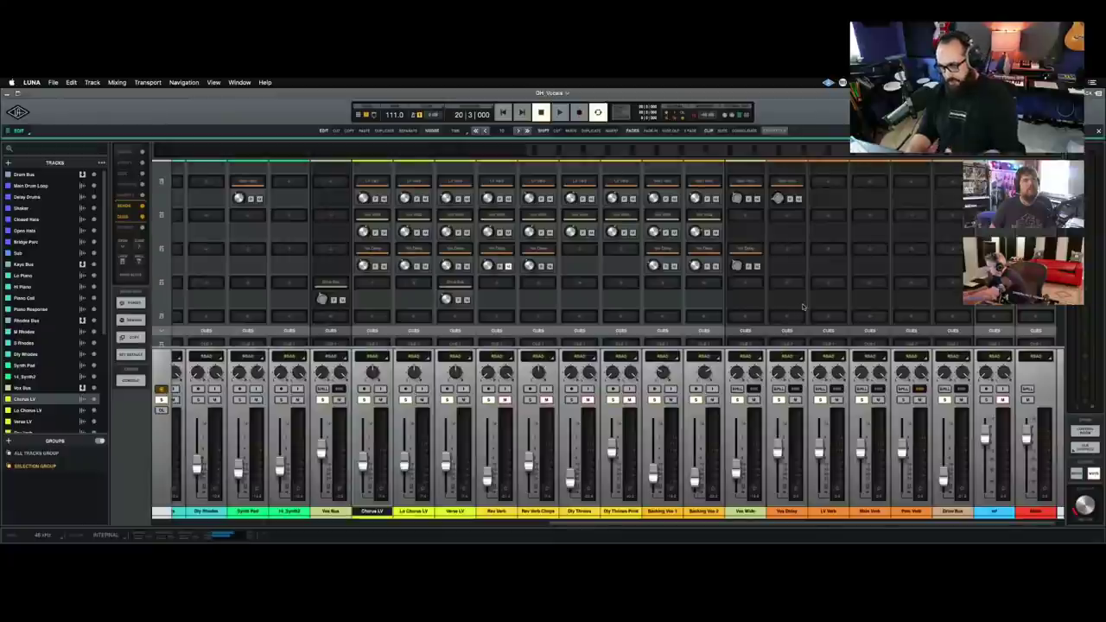
scroll(778, 294, down, 1)
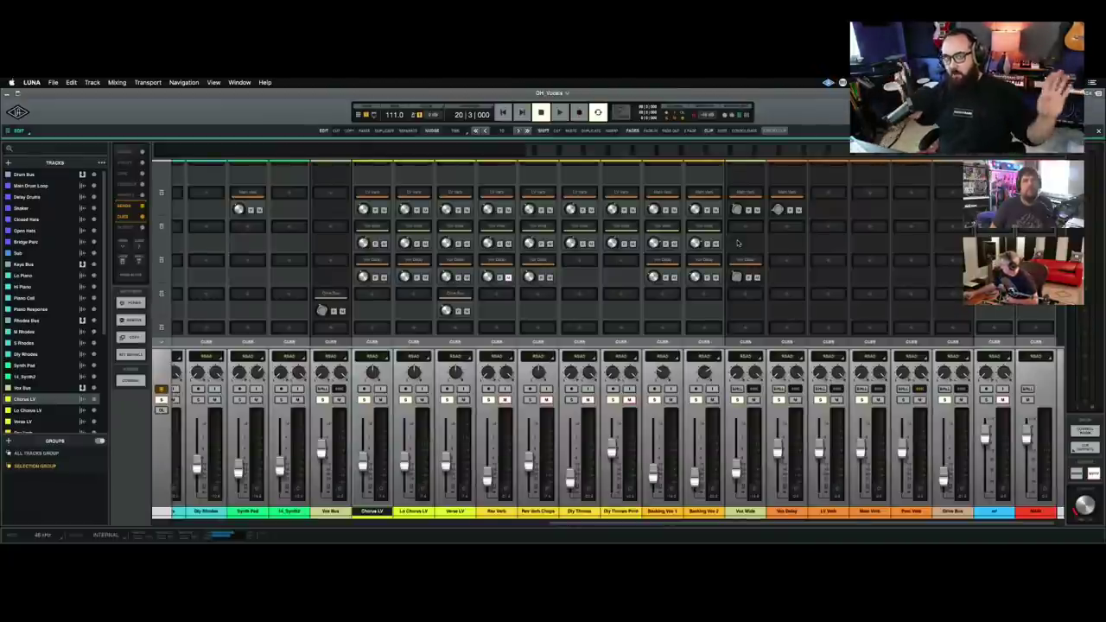
scroll(738, 259, up, 5)
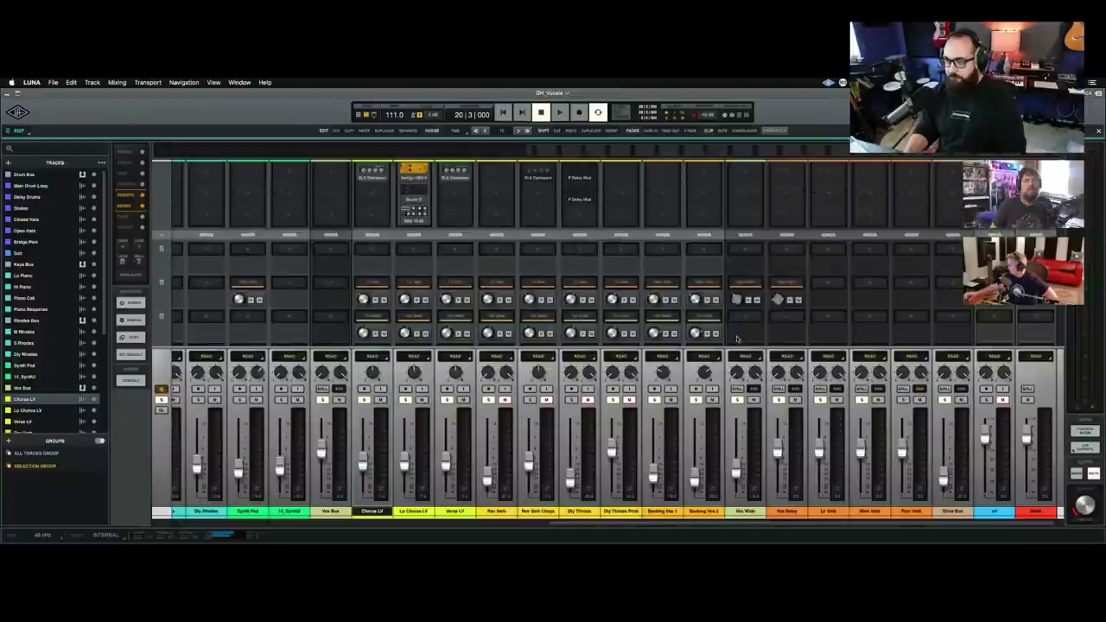
scroll(738, 313, up, 5)
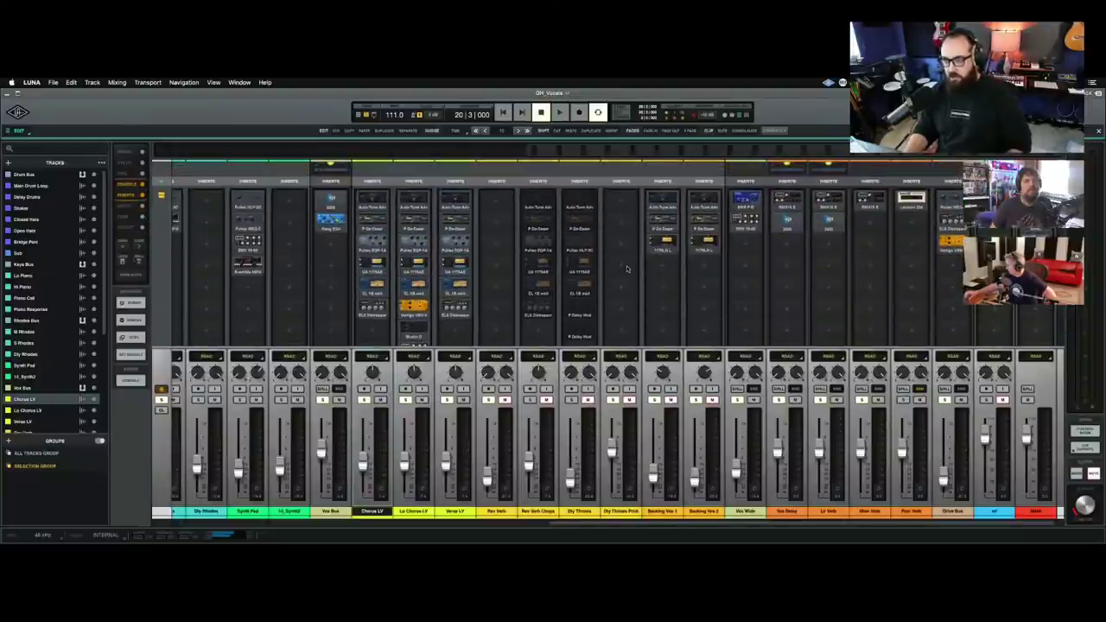
Play the chorus, unmute Backing Vox 1 and Backing Vox 2 together, listen to them with the lead vocals and stop playback.
key(space)
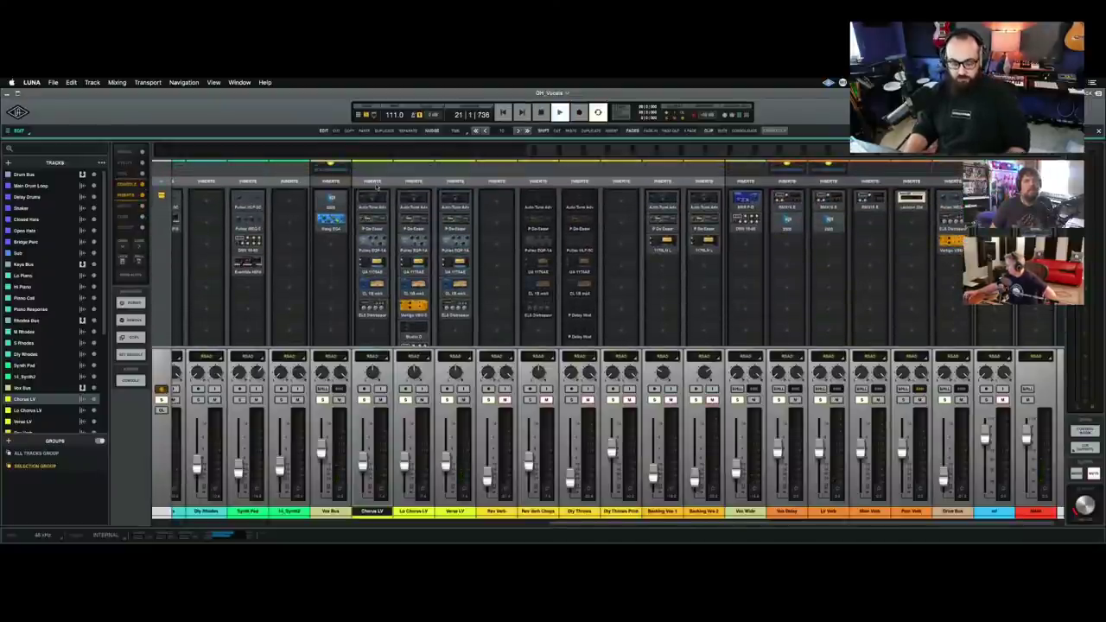
key(super+equal)
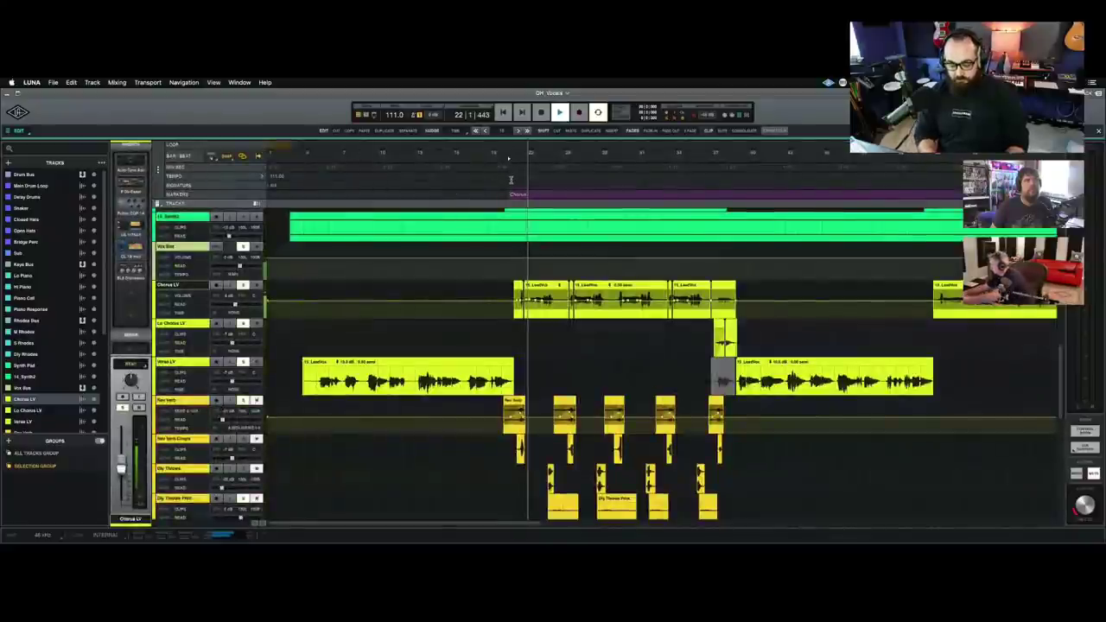
key(super+equal)
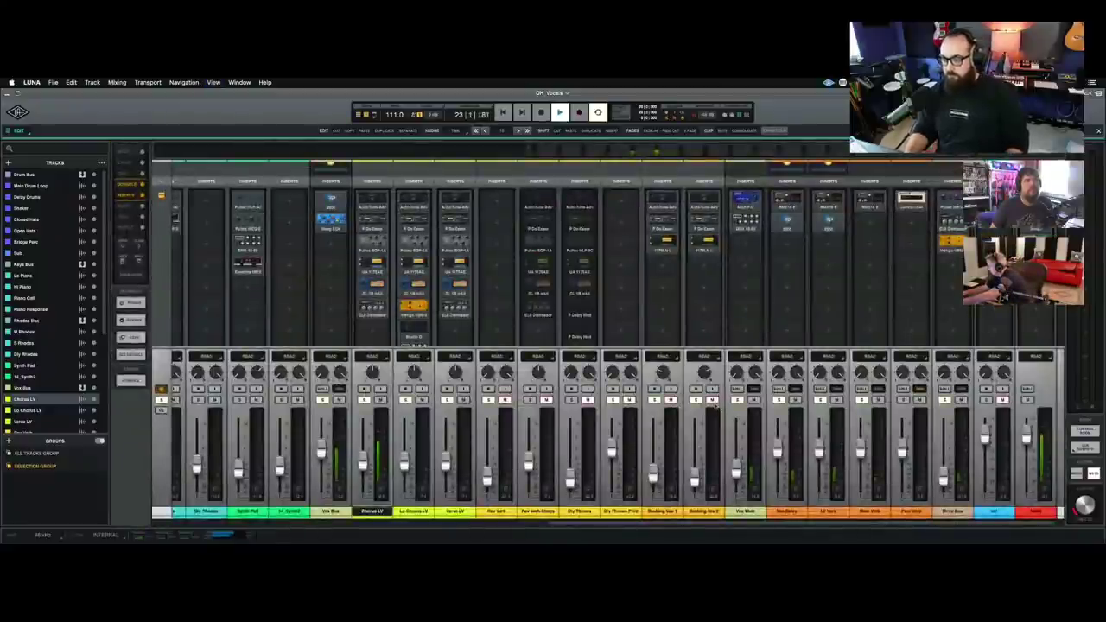
click(660, 510)
shift+click(703, 511)
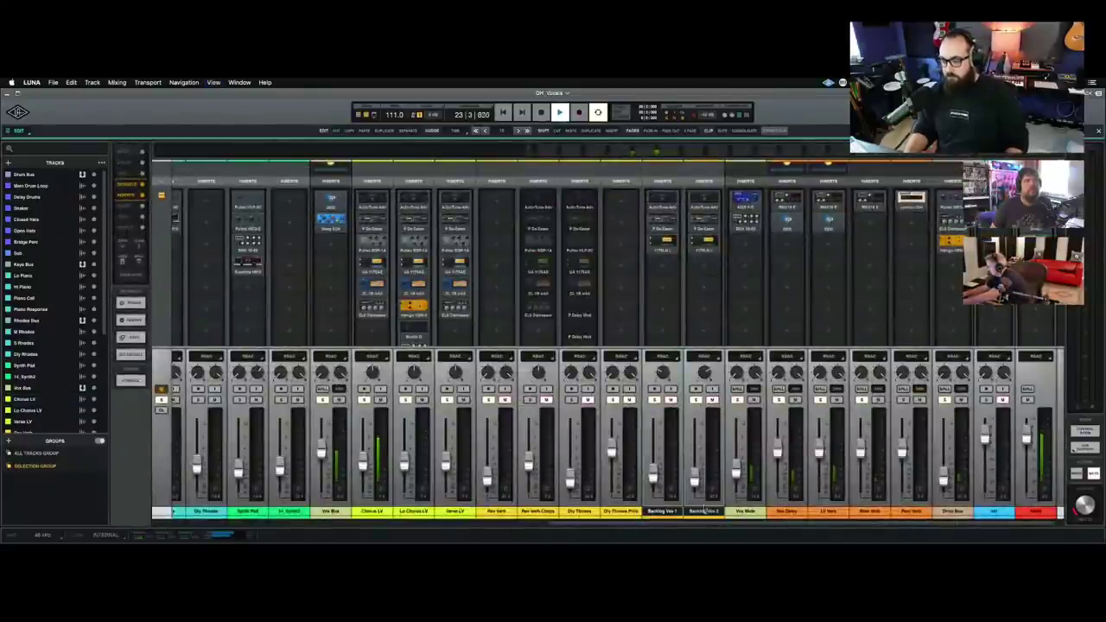
click(711, 401)
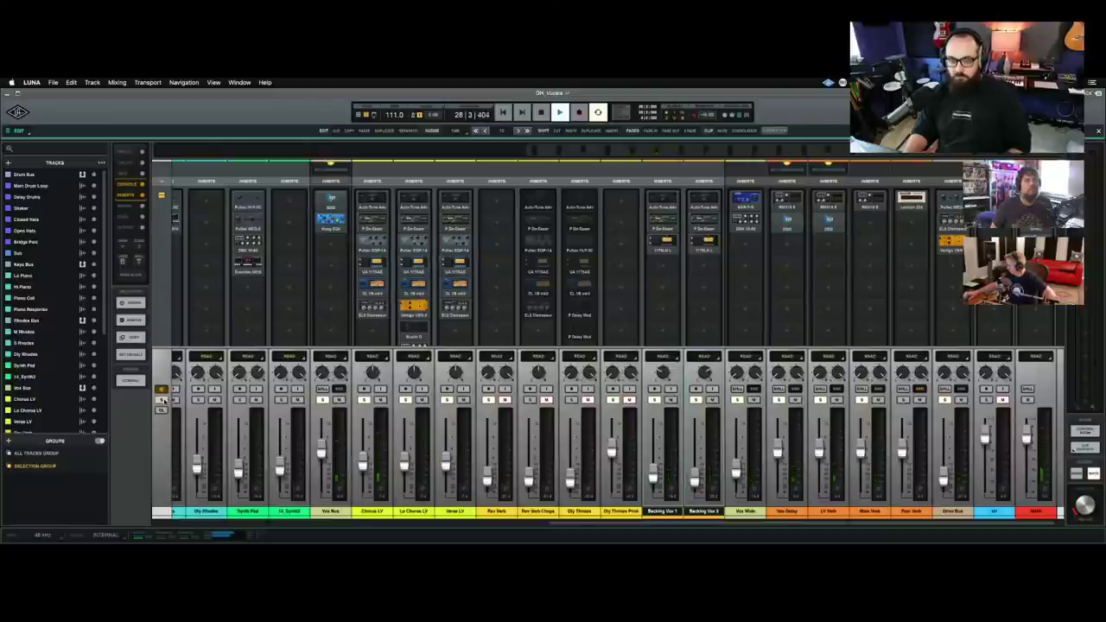
key(space)
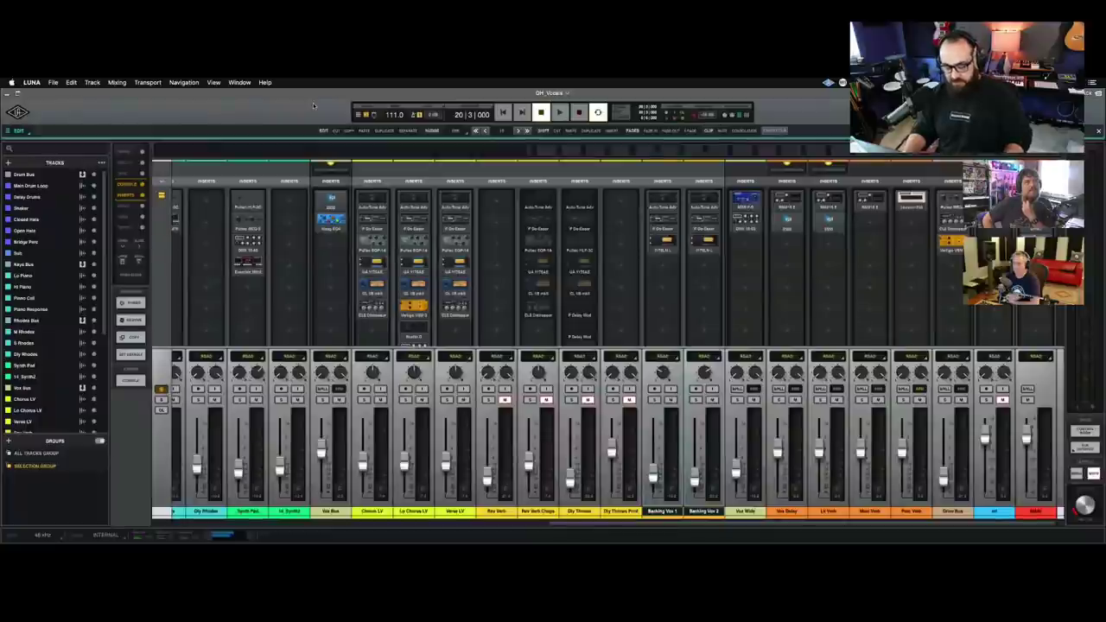
Play the full mix through the chorus, muting and unmuting both backing vocals to compare, and stop playback.
key(space)
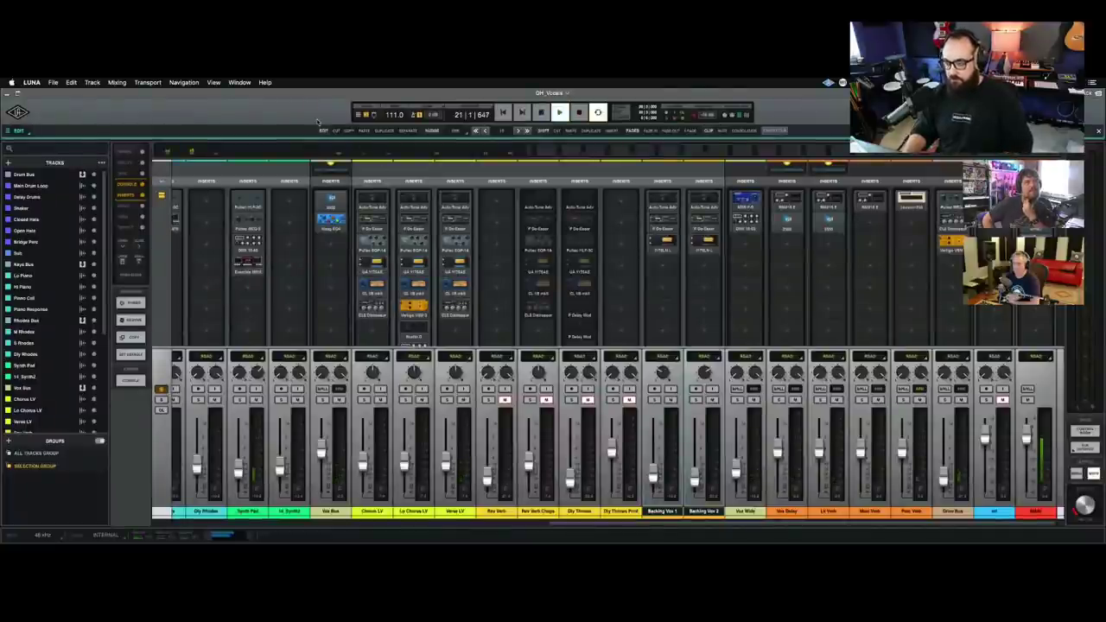
click(713, 400)
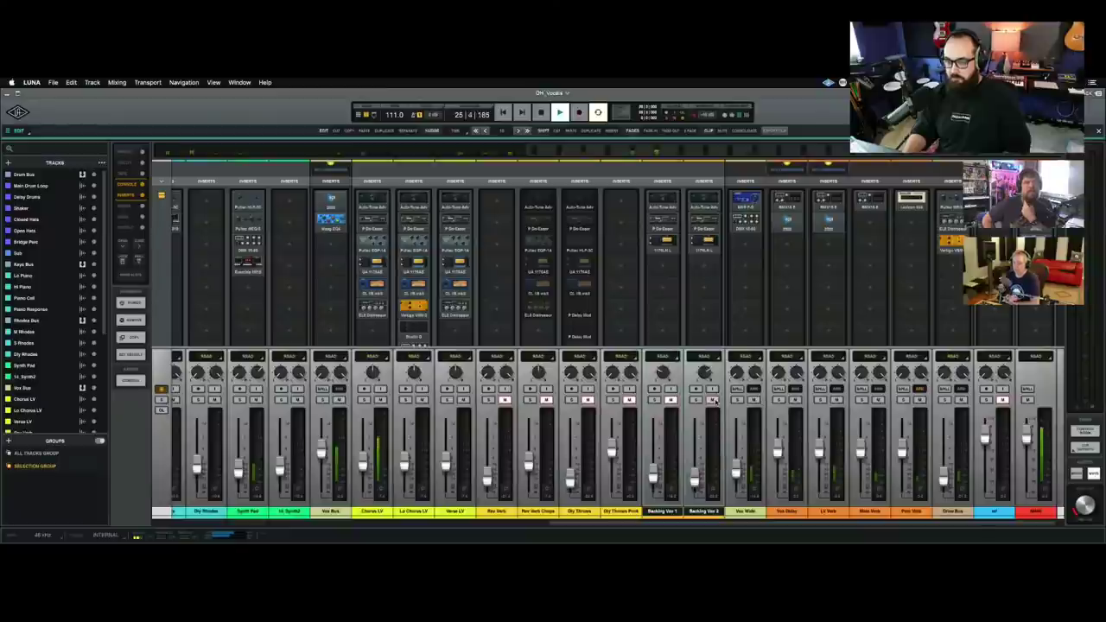
click(713, 399)
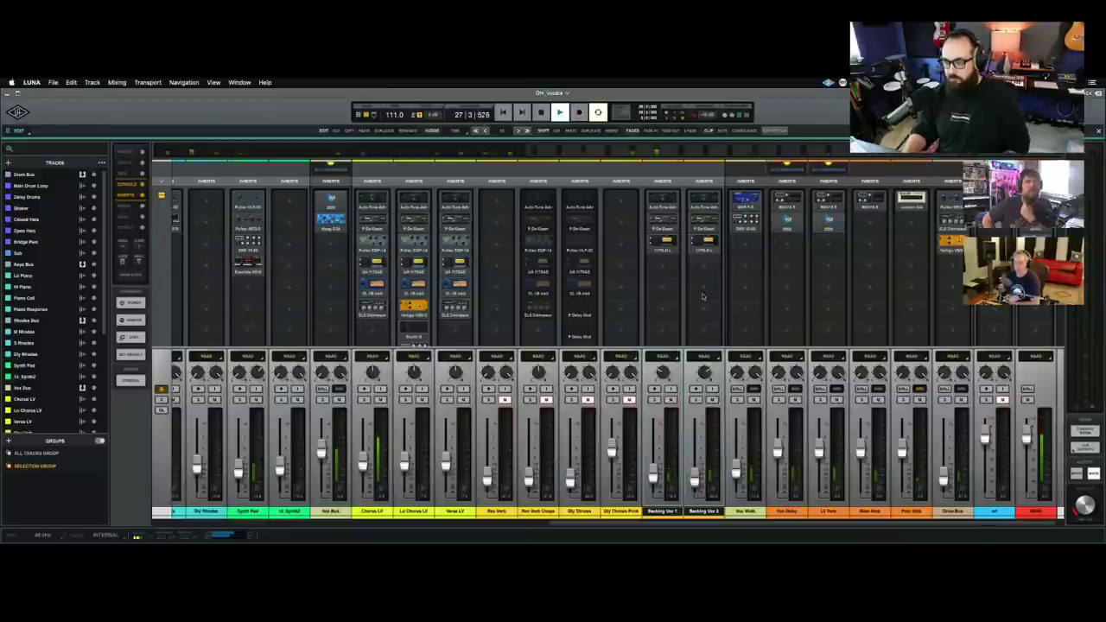
key(space)
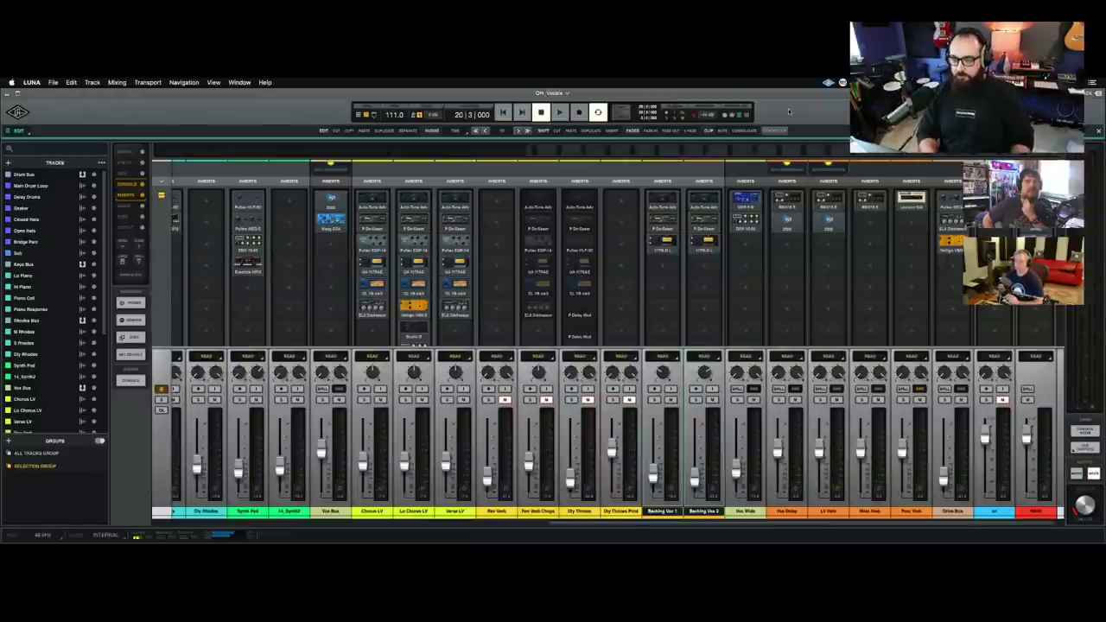
Review the track duplication options for Chorus LV in the timeline without applying any, and select the Rev Verb Chops track.
key(super+equal)
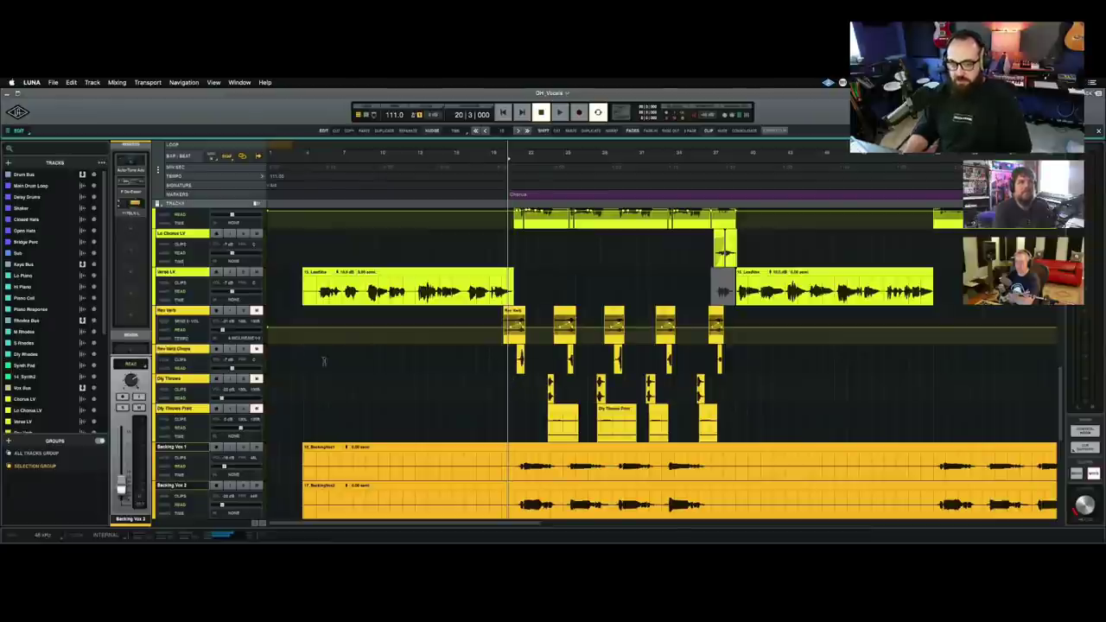
click(193, 353)
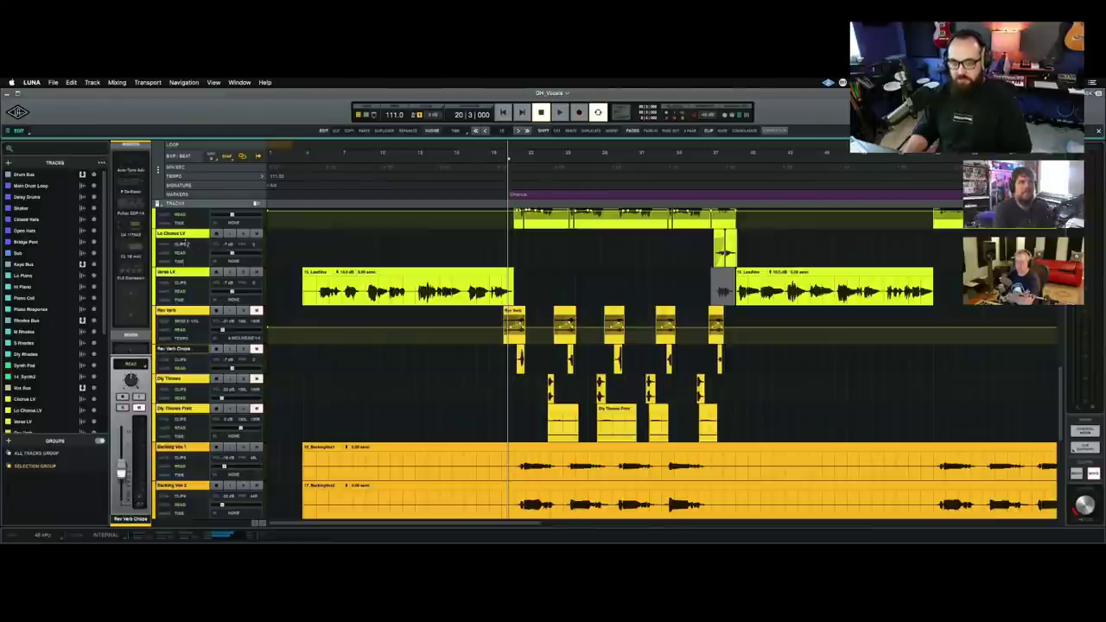
scroll(178, 229, up, 1)
scroll(178, 229, up, 2)
right_click(177, 231)
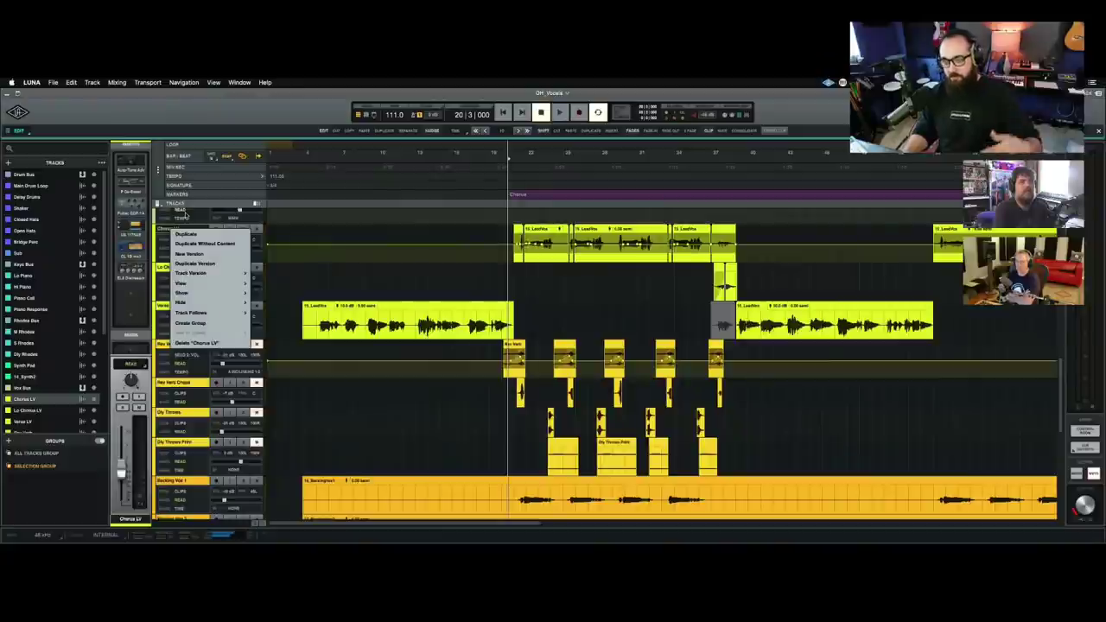
click(187, 111)
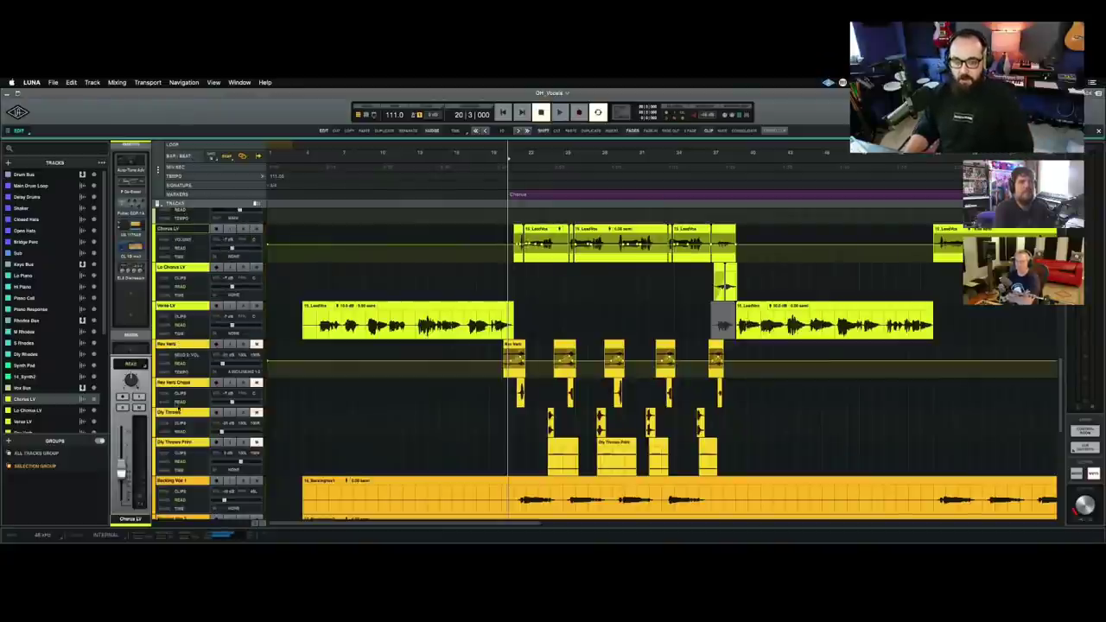
click(177, 388)
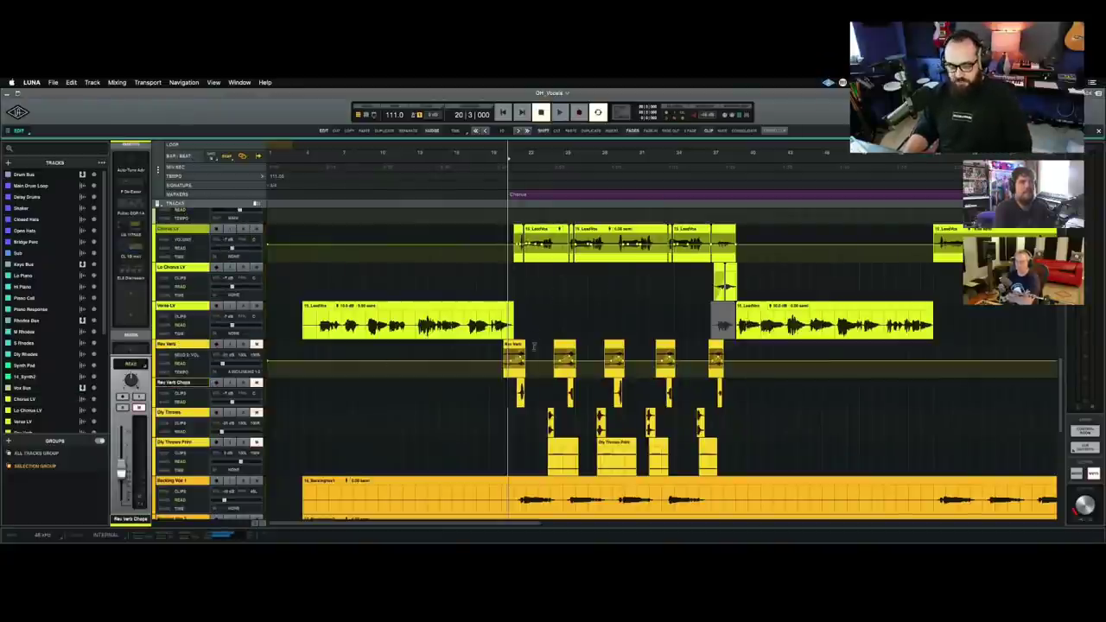
Solo Rev Verb Chops in the mixer and inspect the mixdown settings without bouncing.
key(super+equal)
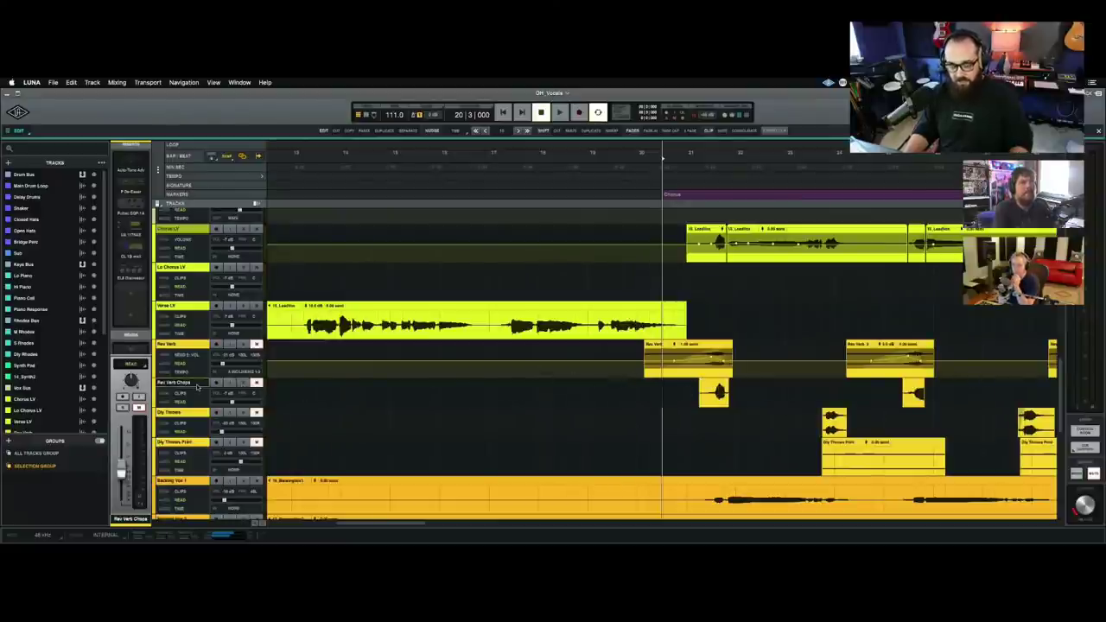
key(super+equal)
scroll(693, 292, down, 3)
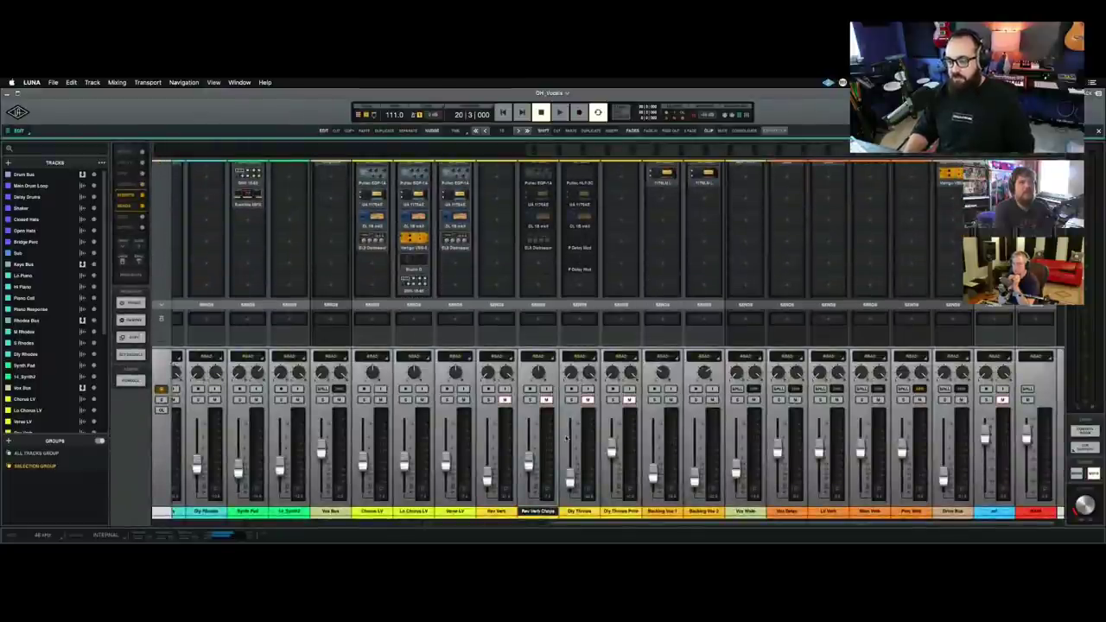
click(530, 400)
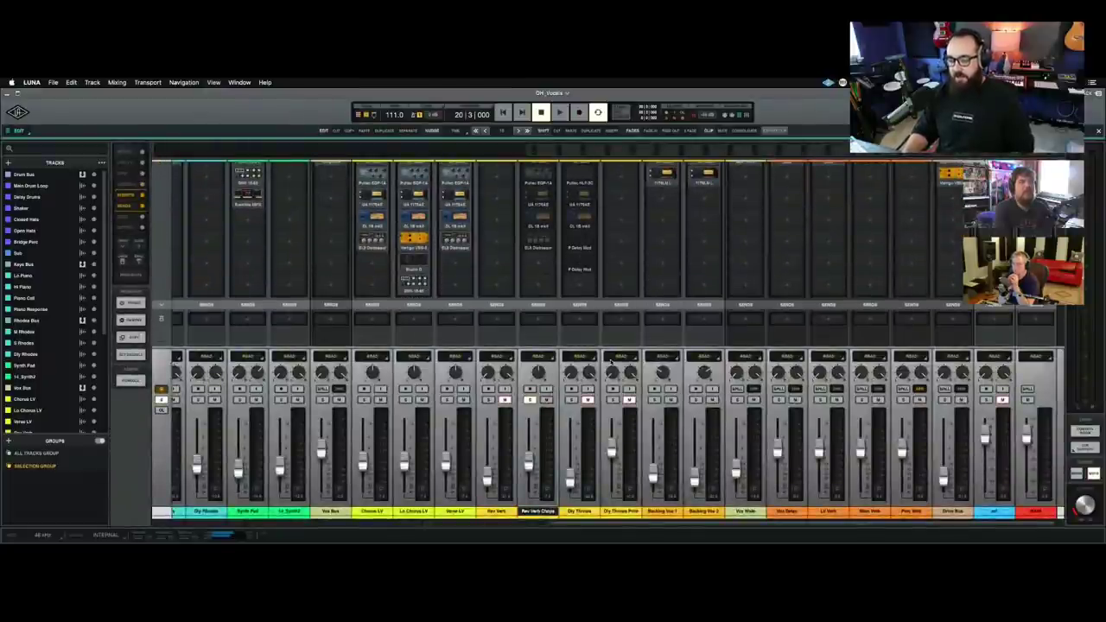
key(super+b)
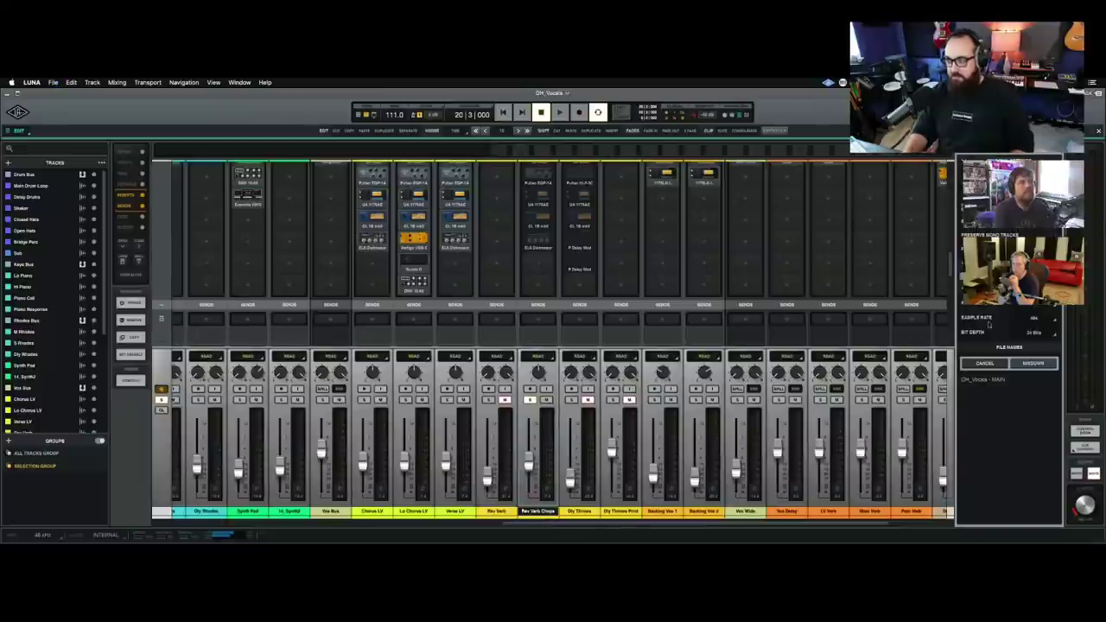
key(Escape)
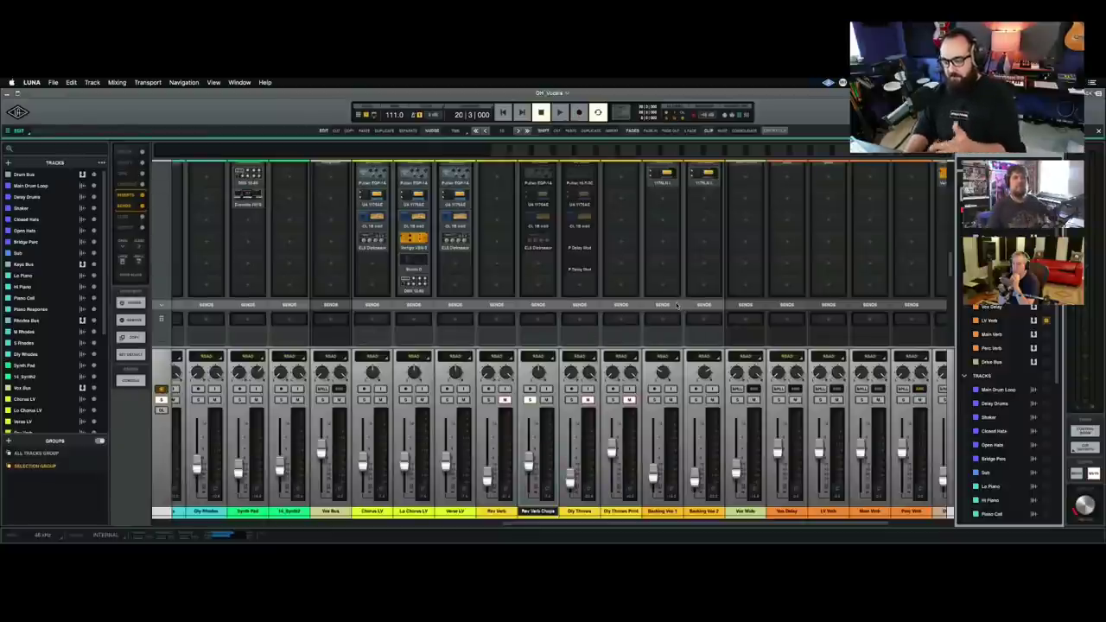
Select the first Rev Verb clip at the chorus, hide the mixdown settings and view the clip's Reverse option without applying it.
key(super+equal)
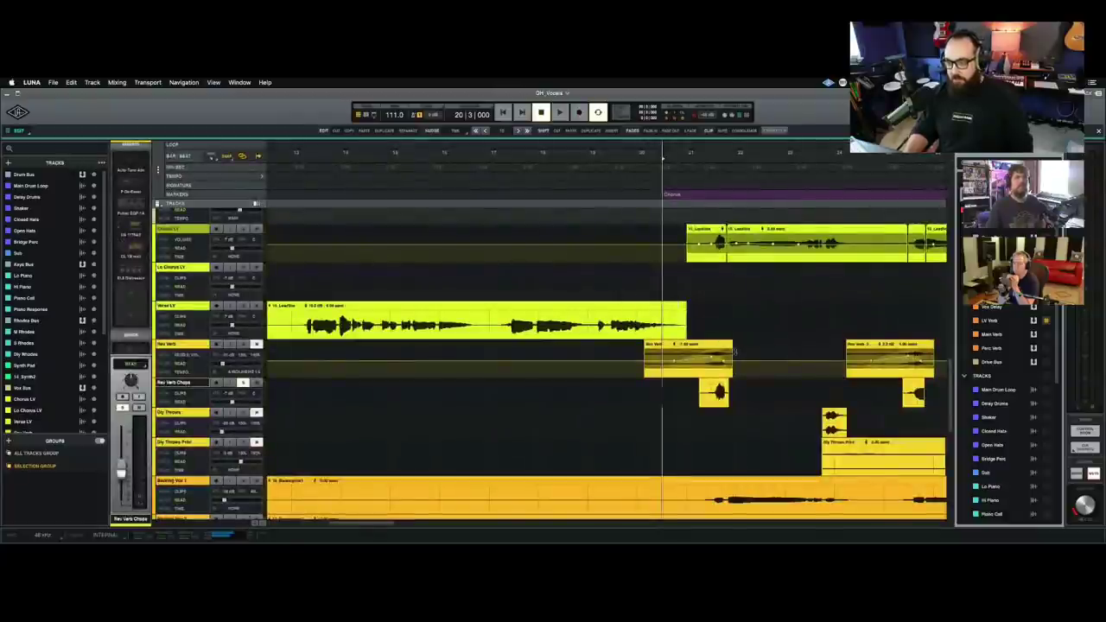
click(710, 344)
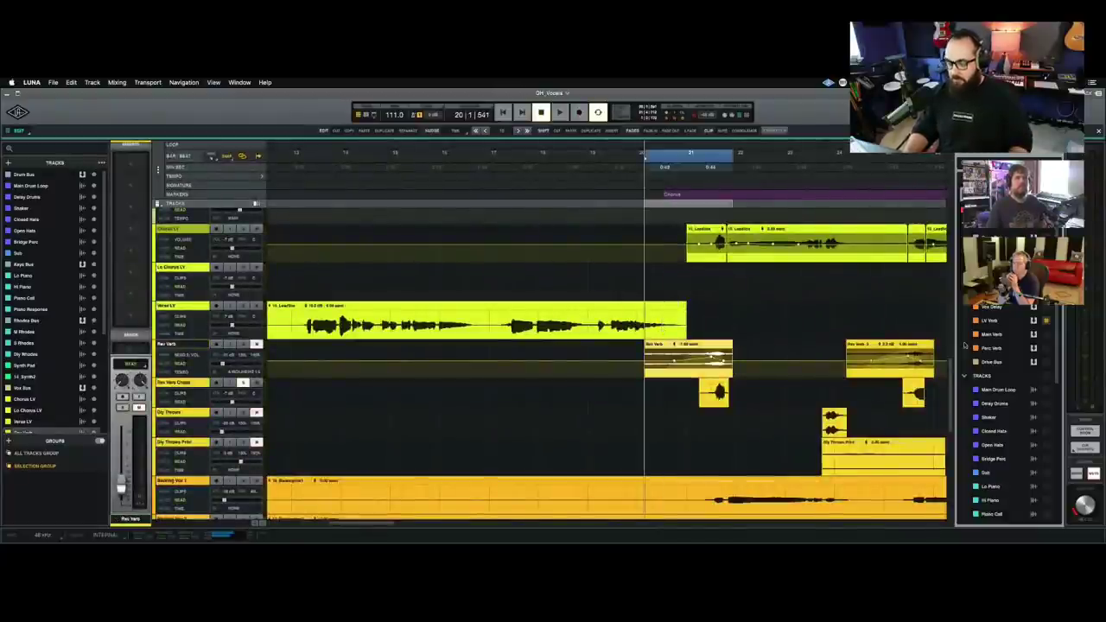
key(super+b)
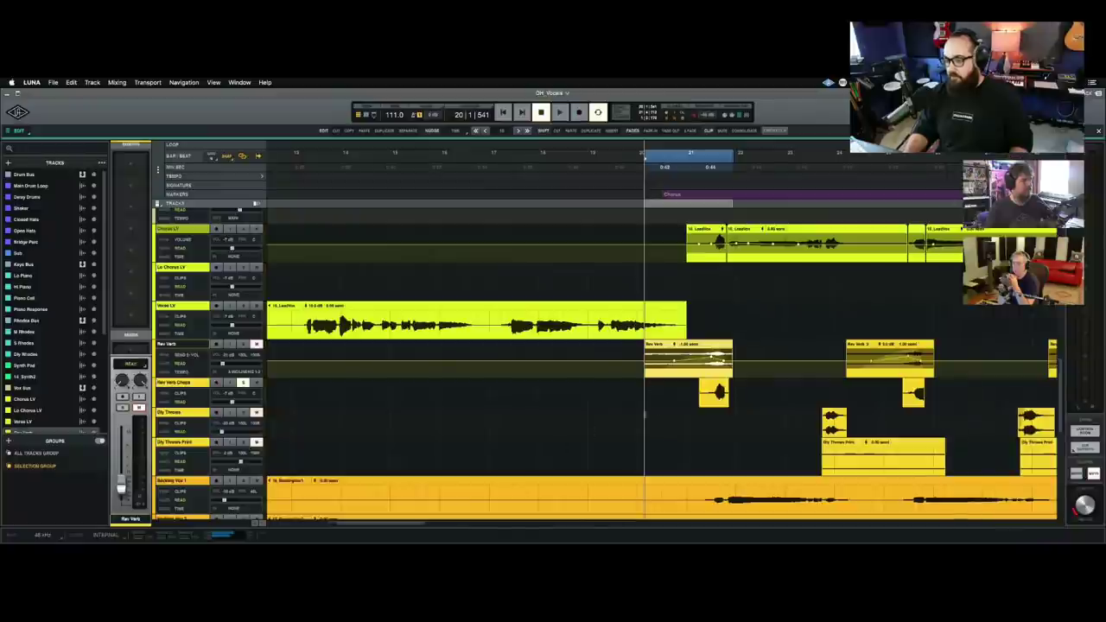
right_click(714, 351)
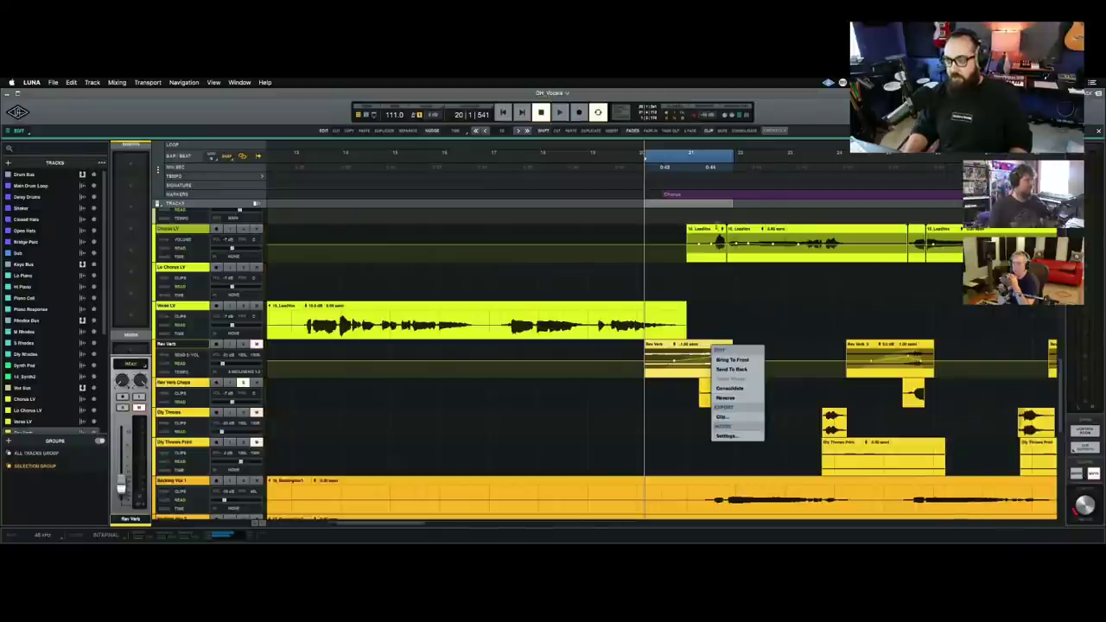
click(776, 104)
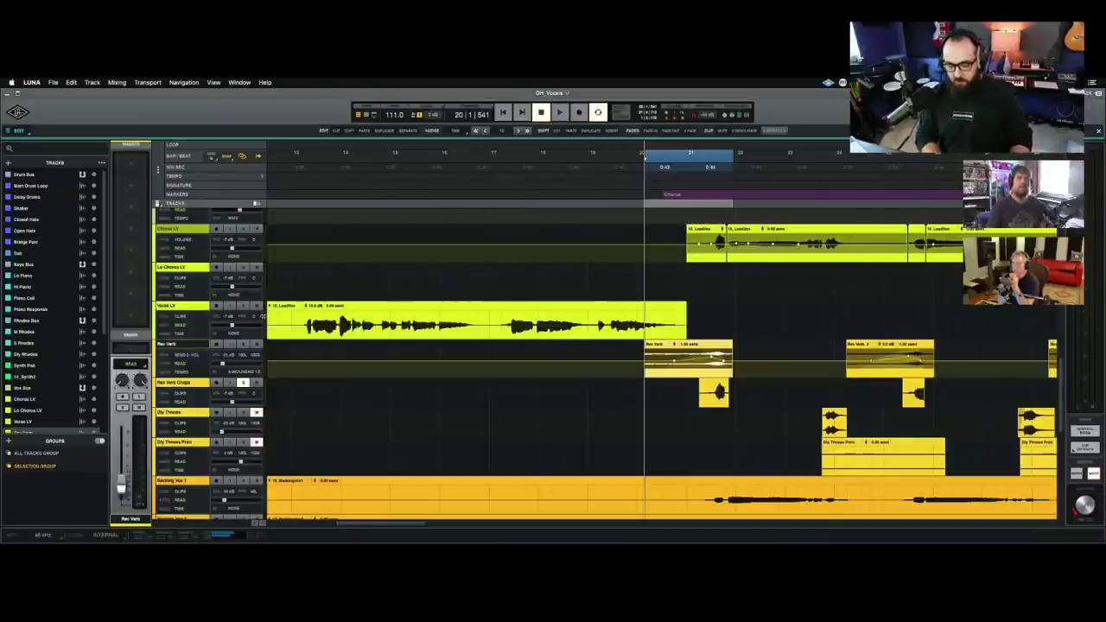
Solo Vox Bus, the three lead vocals, Rev Verb and both backing vocals, and play briefly into the chorus.
key(super+equal)
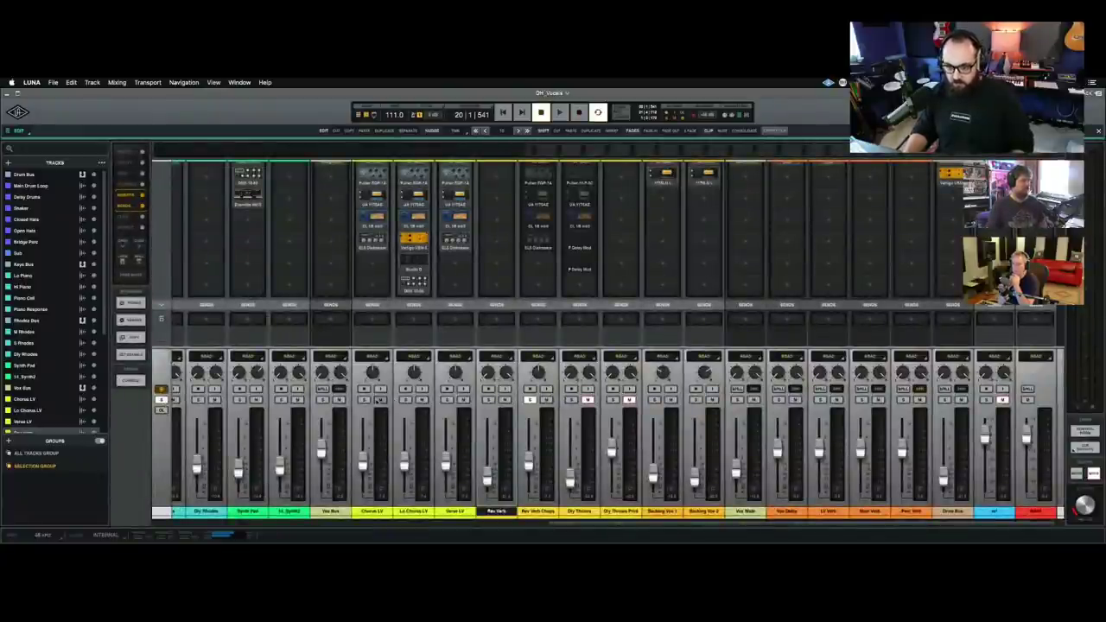
click(322, 399)
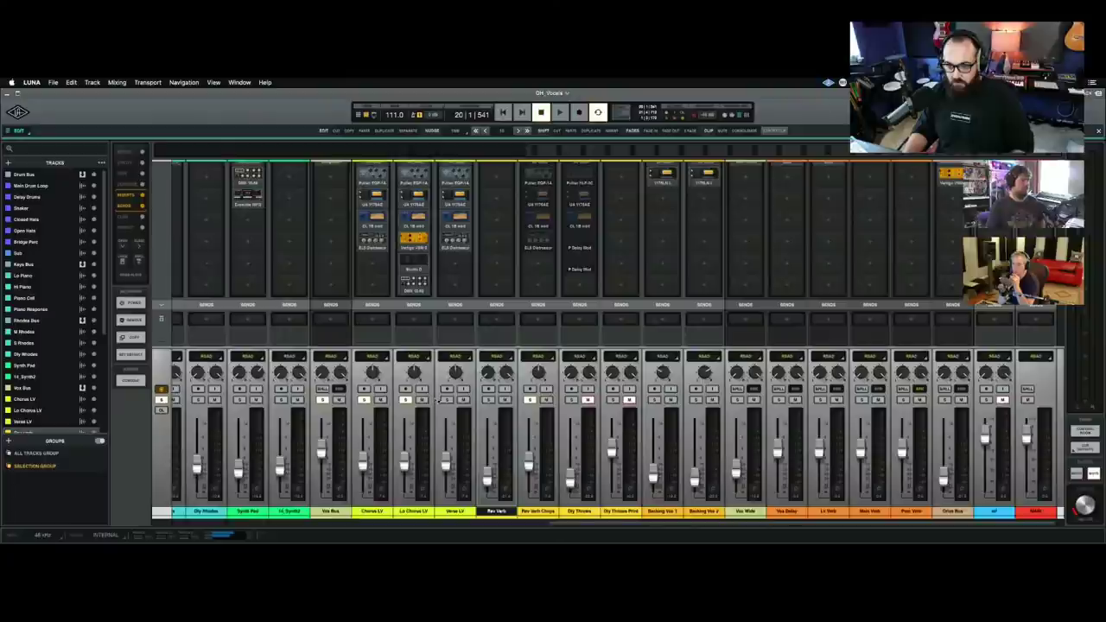
click(447, 400)
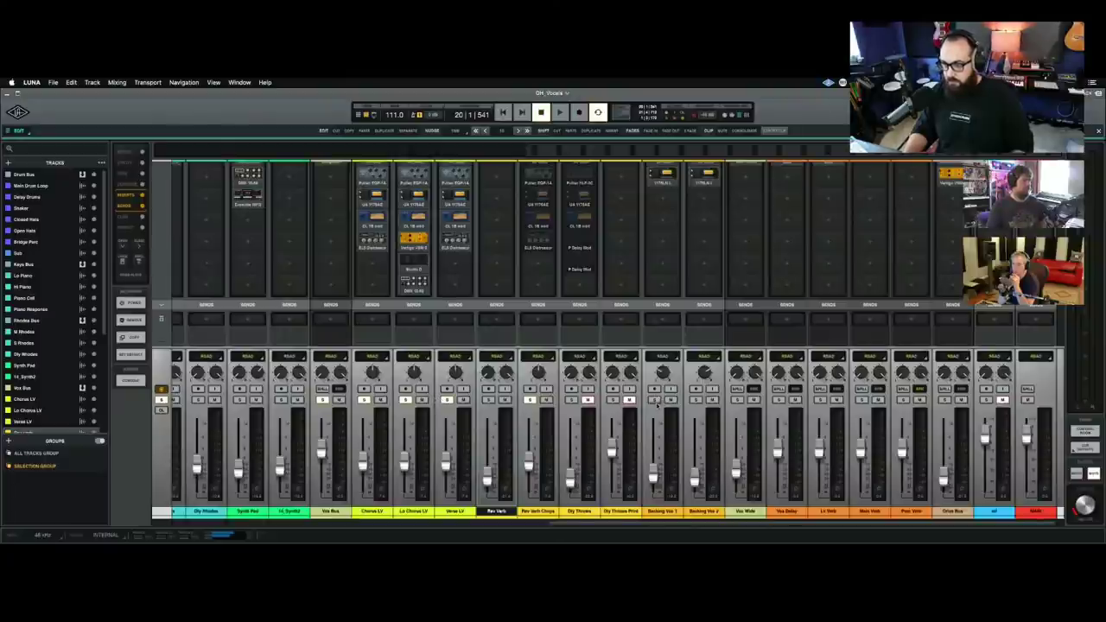
key(space)
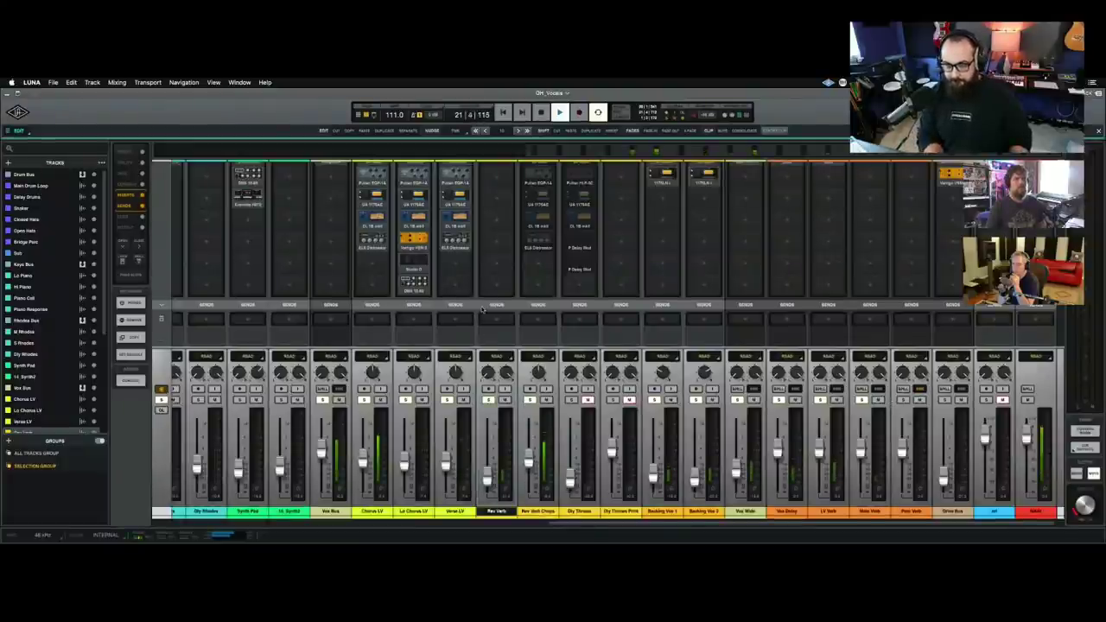
key(space)
Play the soloed vocals and reverse reverb clips from bar 20 into the chorus in the timeline, and stop playback.
key(super+equal)
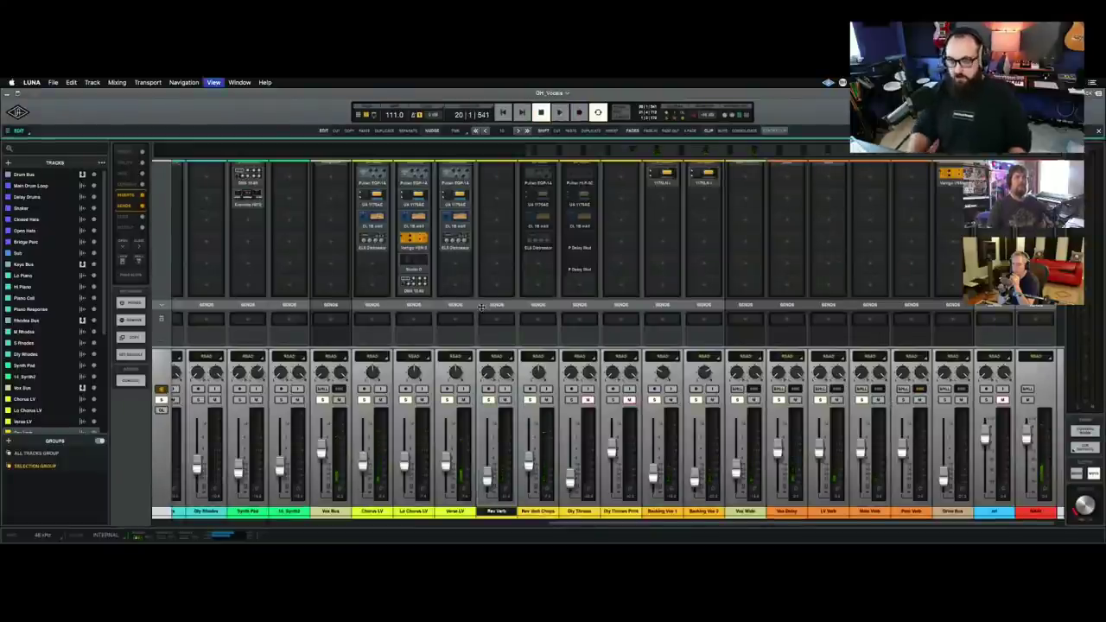
click(637, 347)
key(space)
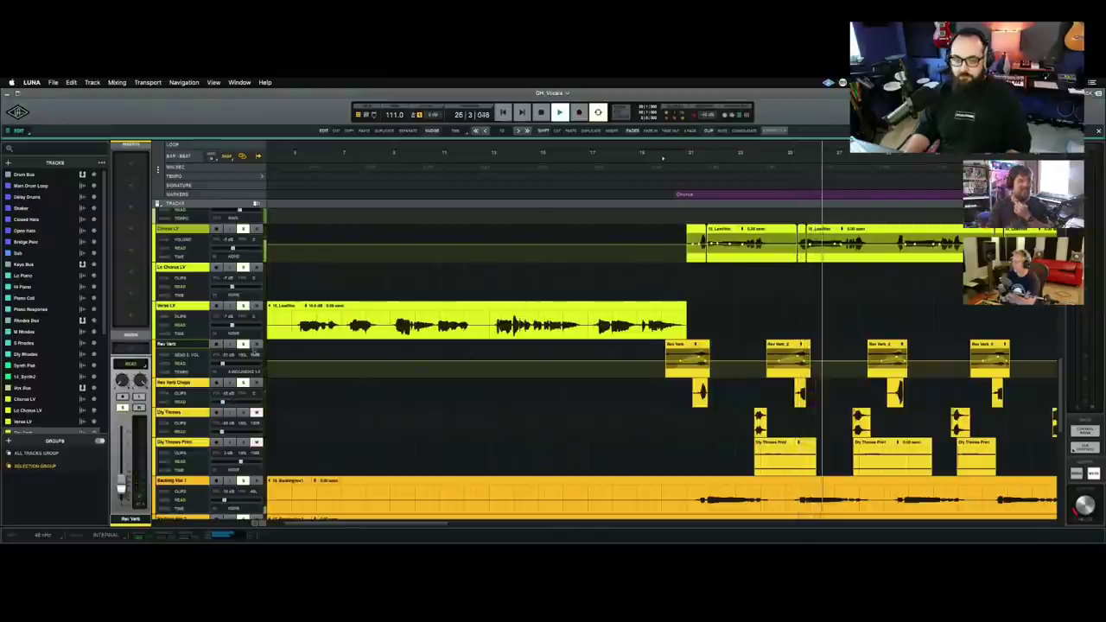
key(space)
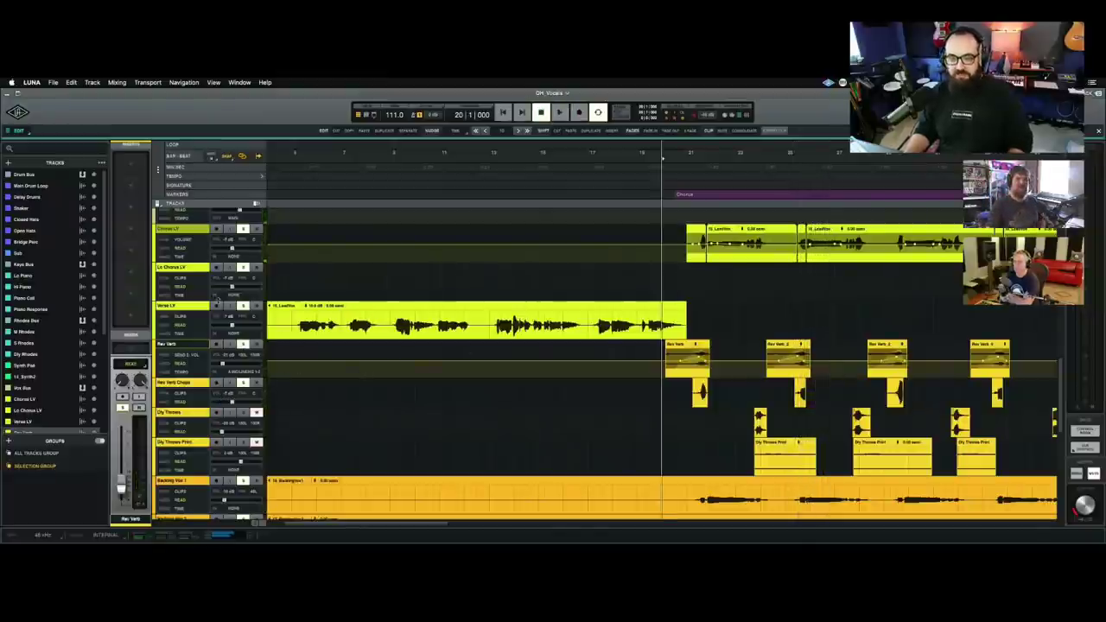
Play the full mix from bar 20 with the solos cleared, and return to the timeline.
key(super+equal)
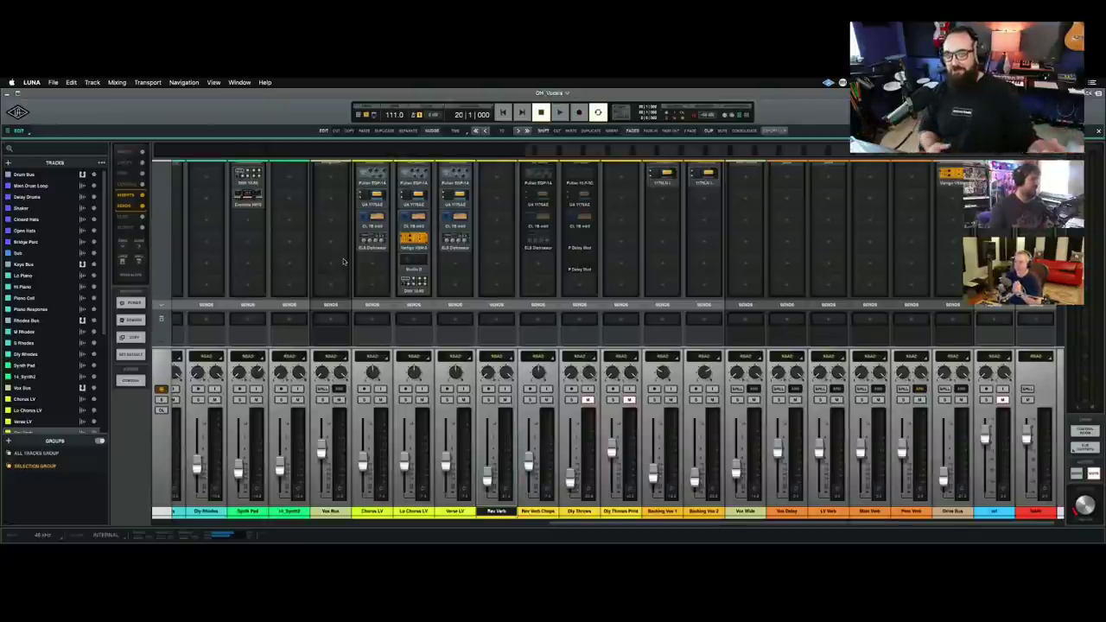
key(space)
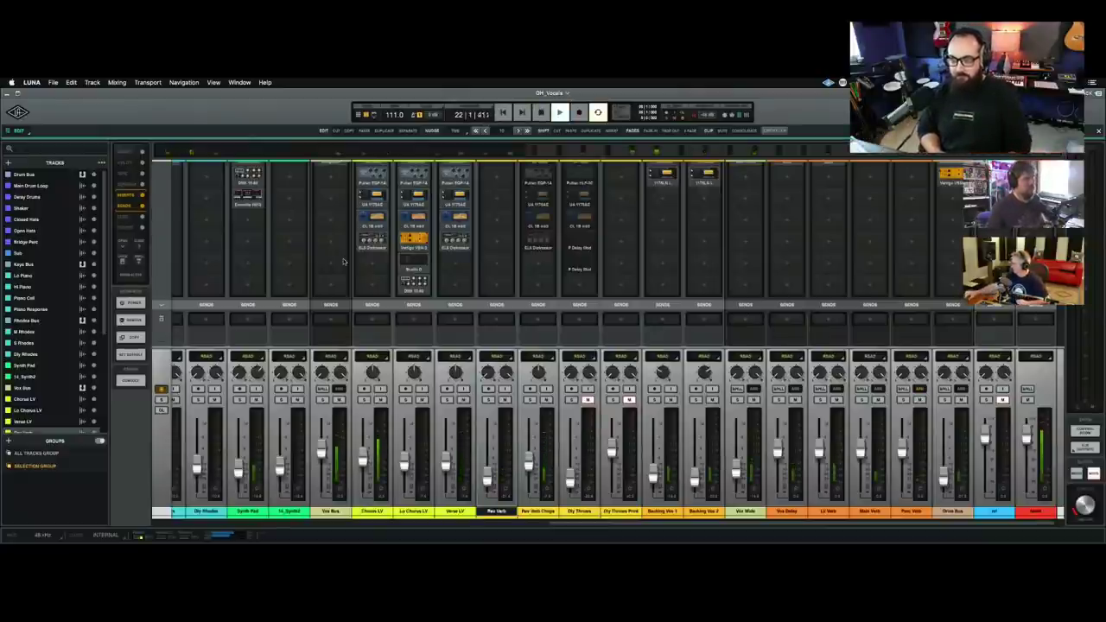
key(super+equal)
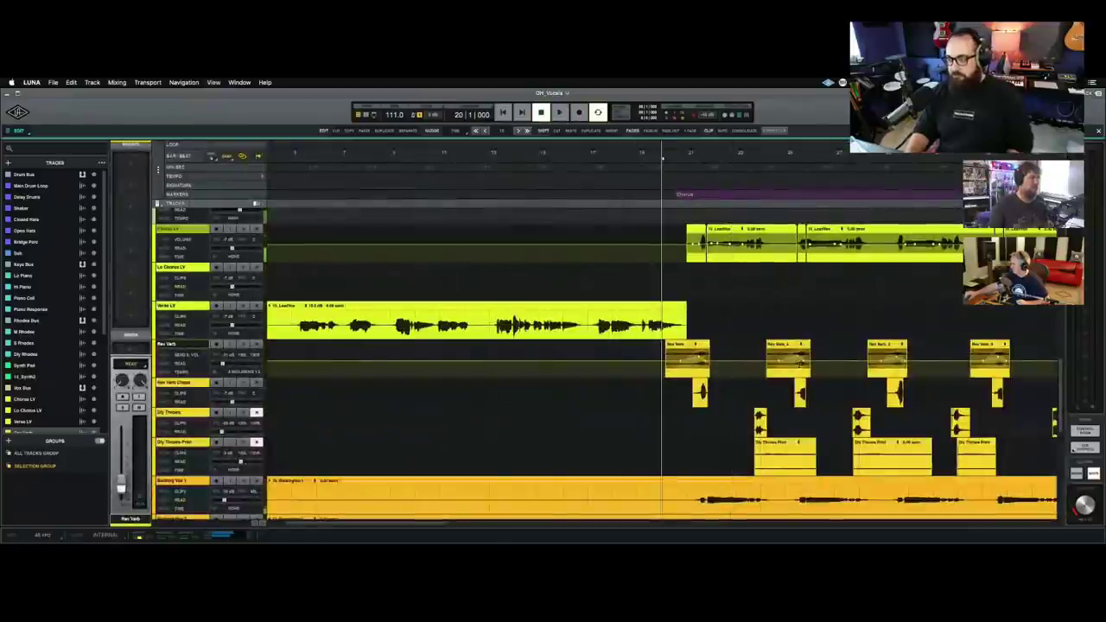
Select the Lo Chorus LV track, play the end of the chorus from bar 36 to bar 38, and stop playback.
key(space)
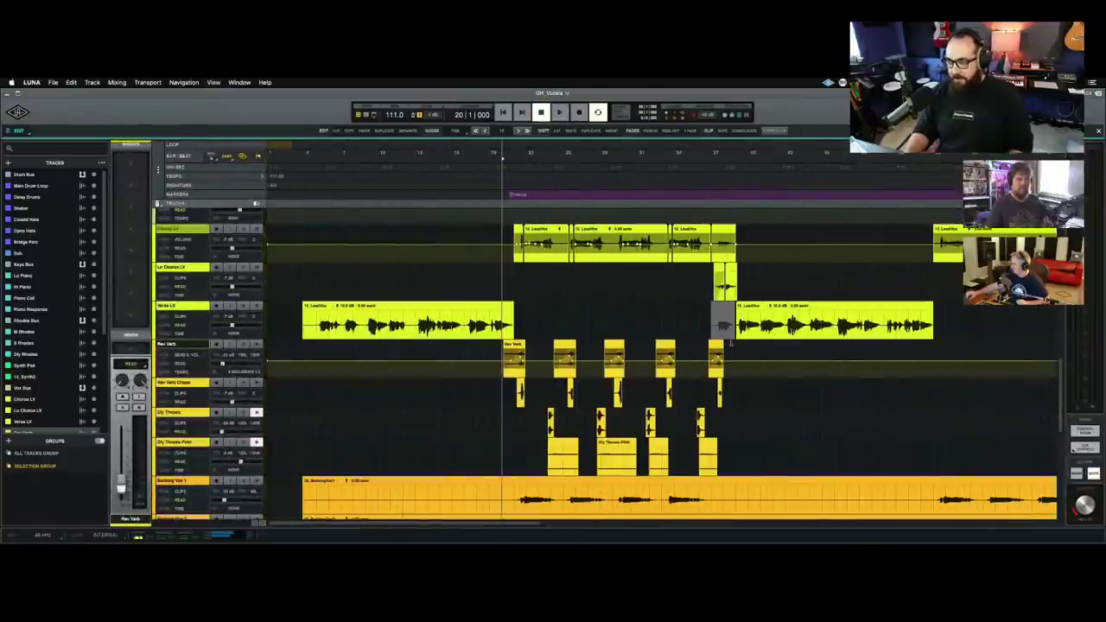
click(708, 349)
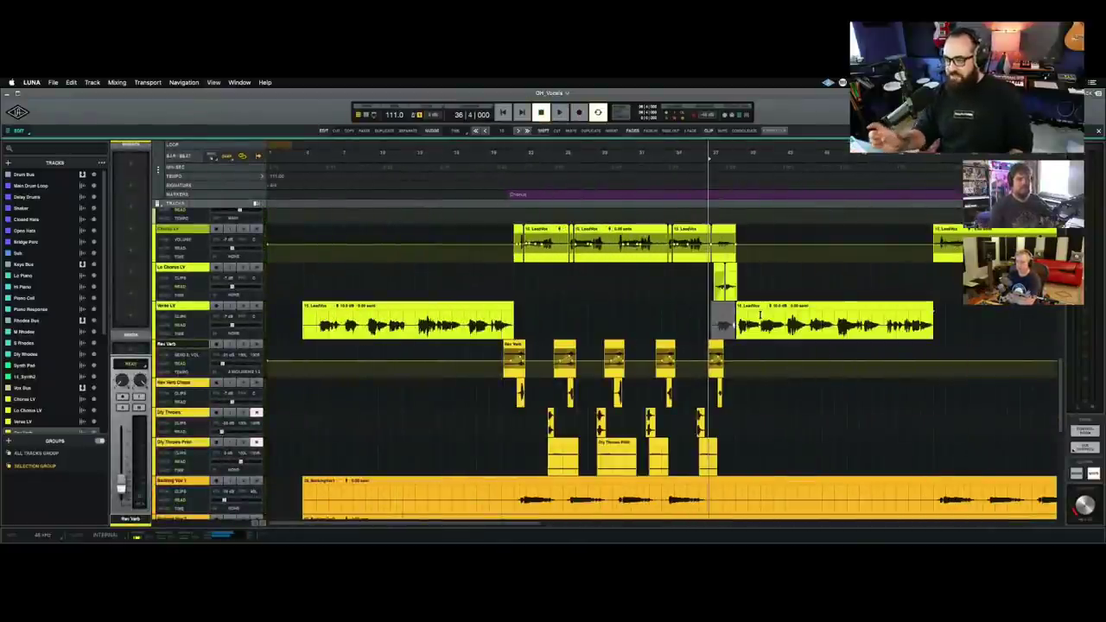
click(195, 268)
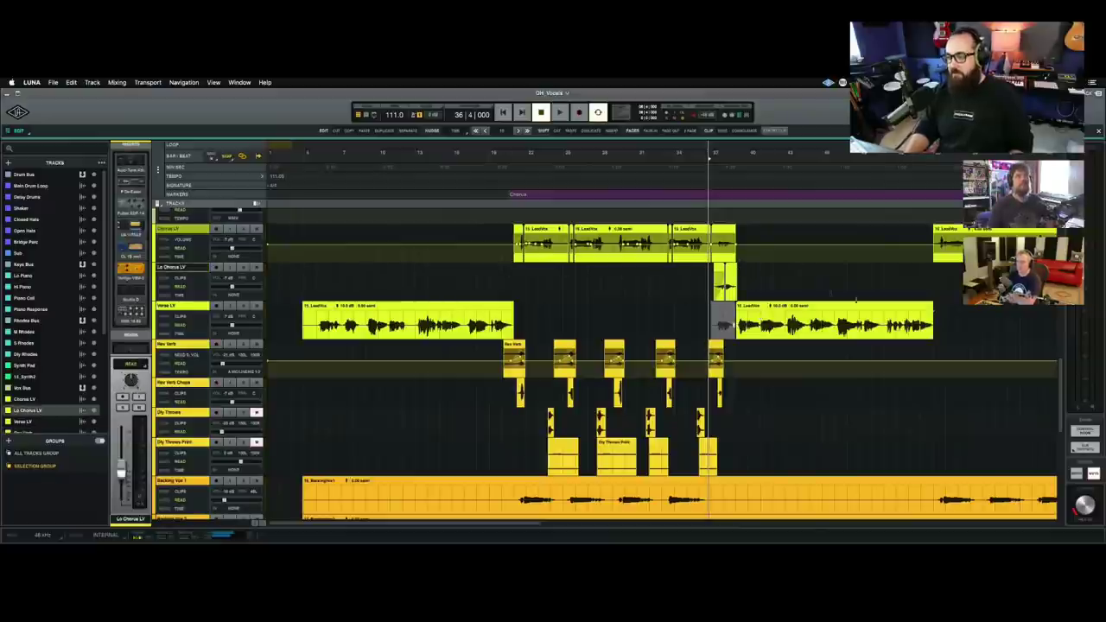
scroll(767, 281, up, 5)
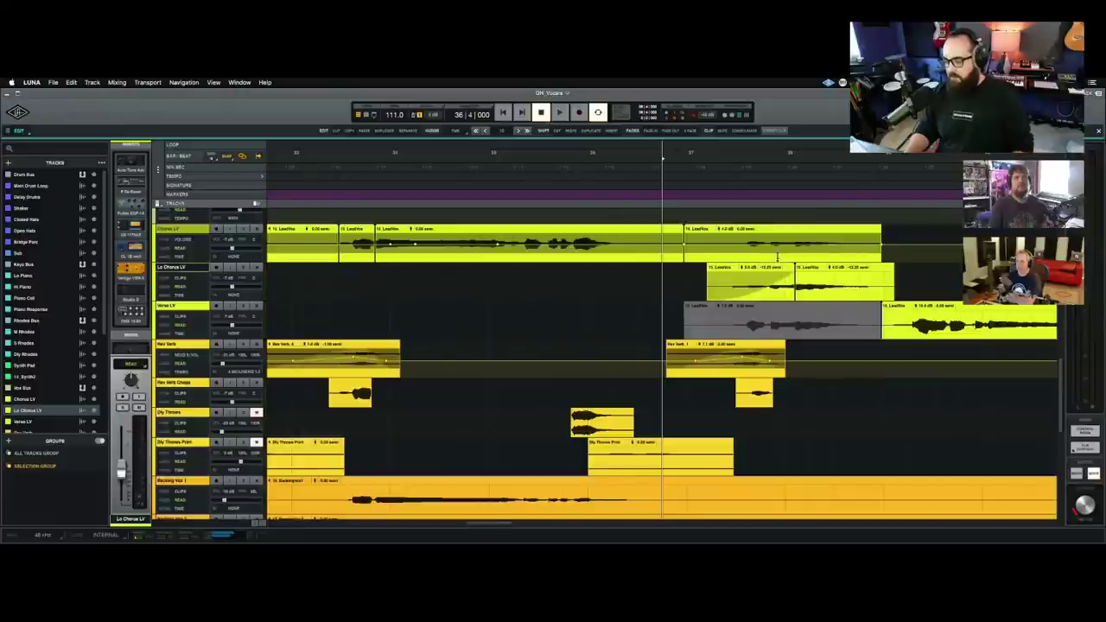
click(638, 281)
click(593, 285)
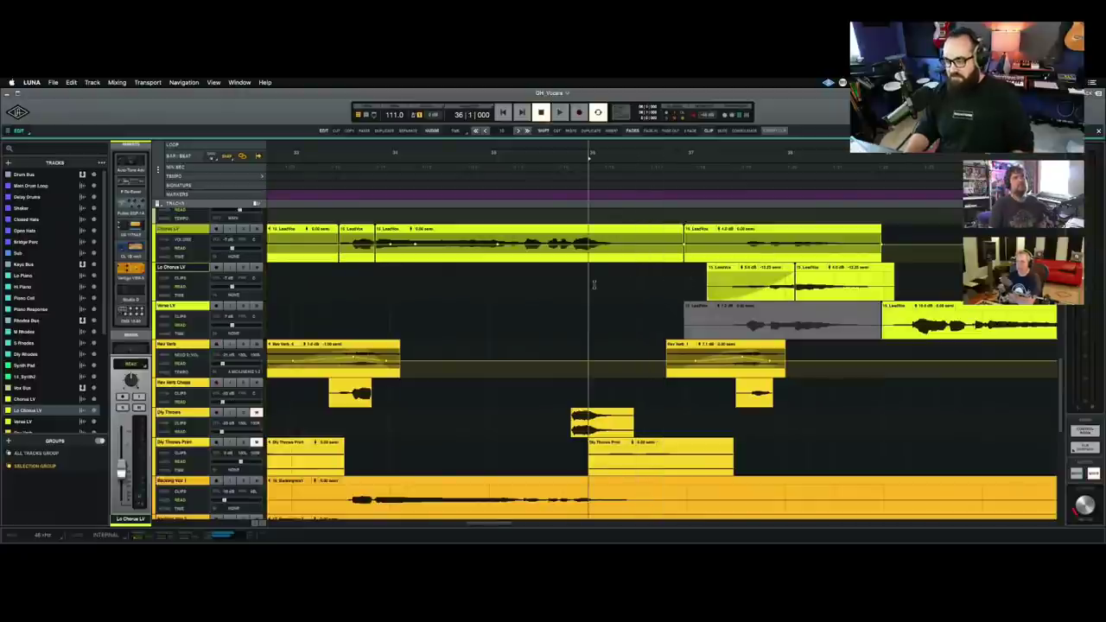
key(space)
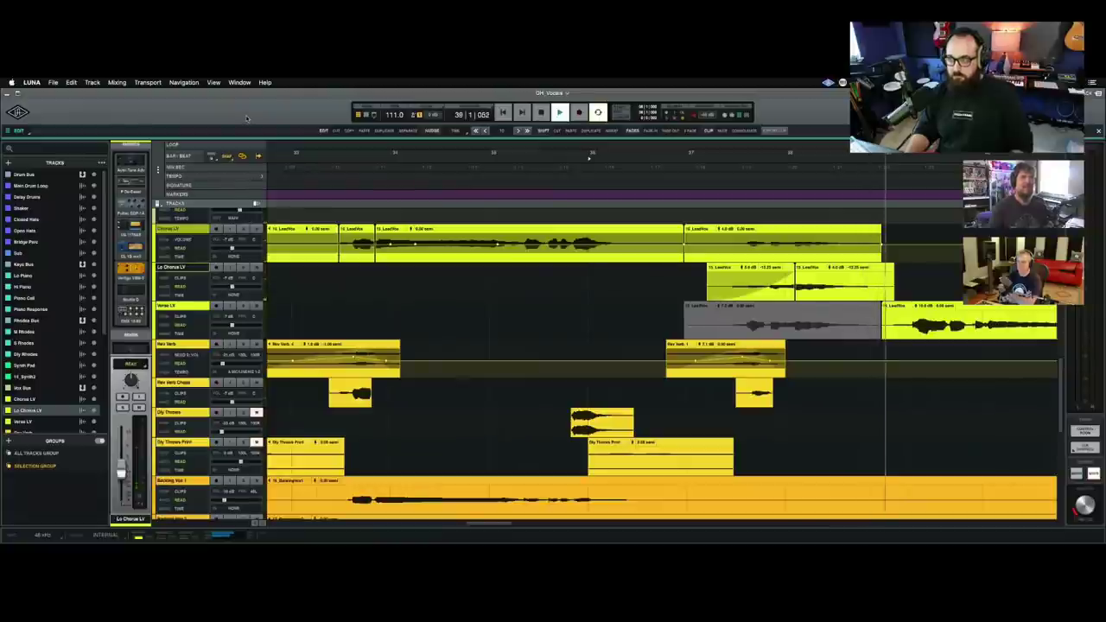
key(space)
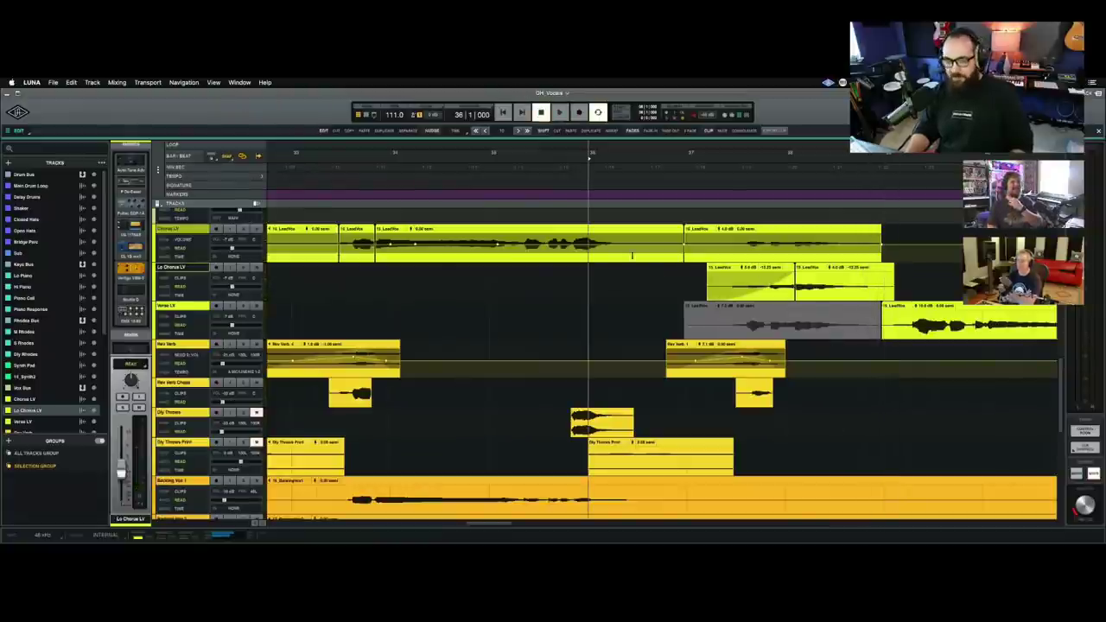
Examine the Lo Chorus LV insert chain in the mixer, including Studio D, and return to the timeline.
key(super+equal)
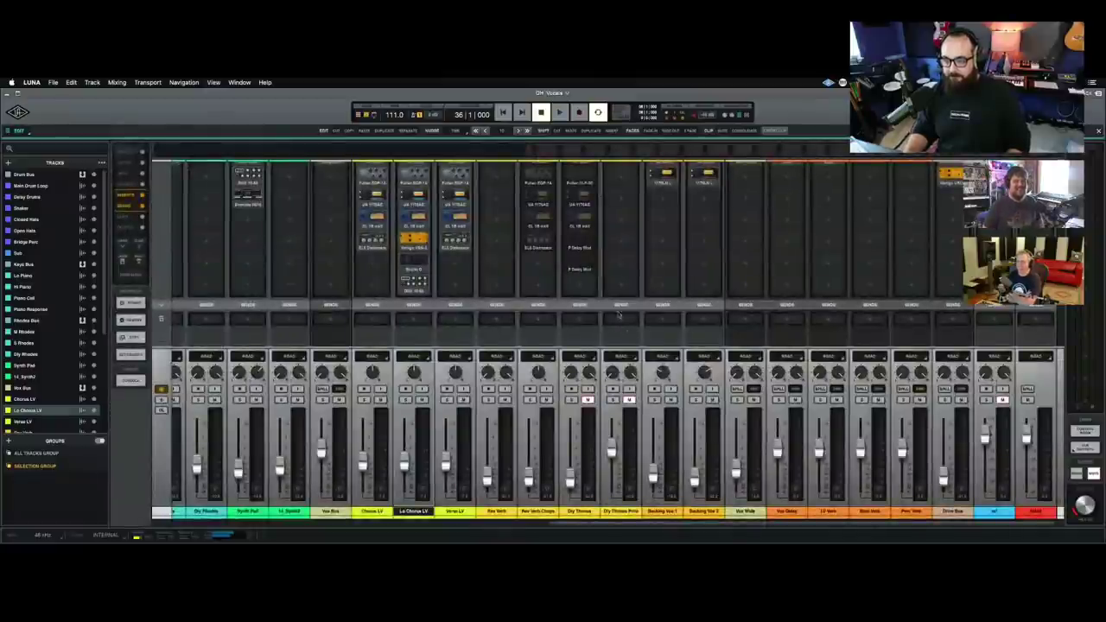
scroll(645, 313, down, 5)
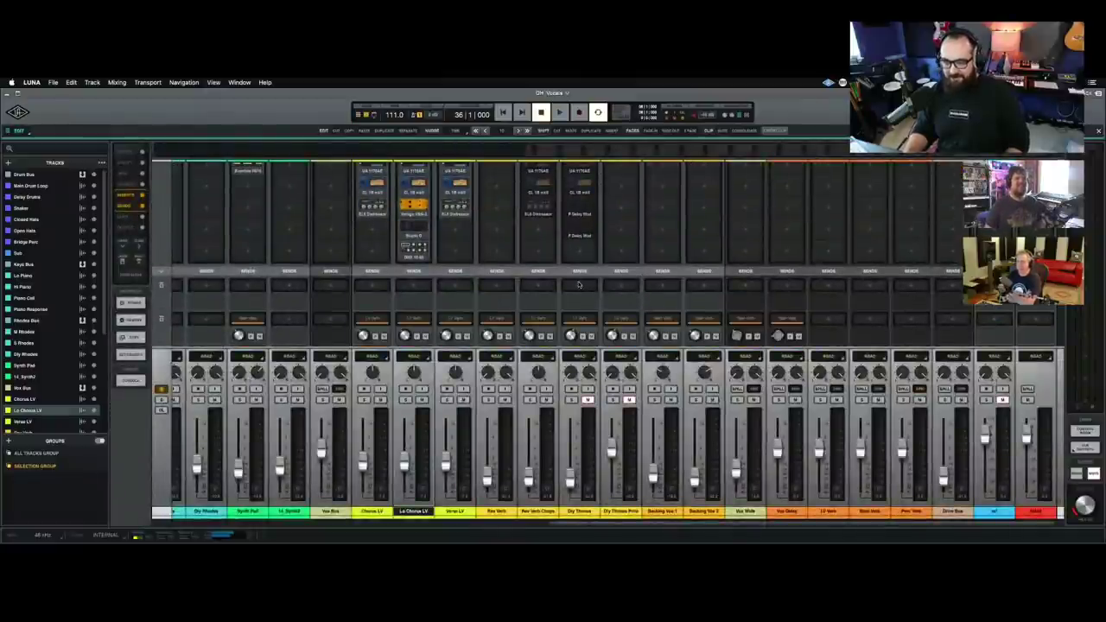
scroll(553, 290, up, 5)
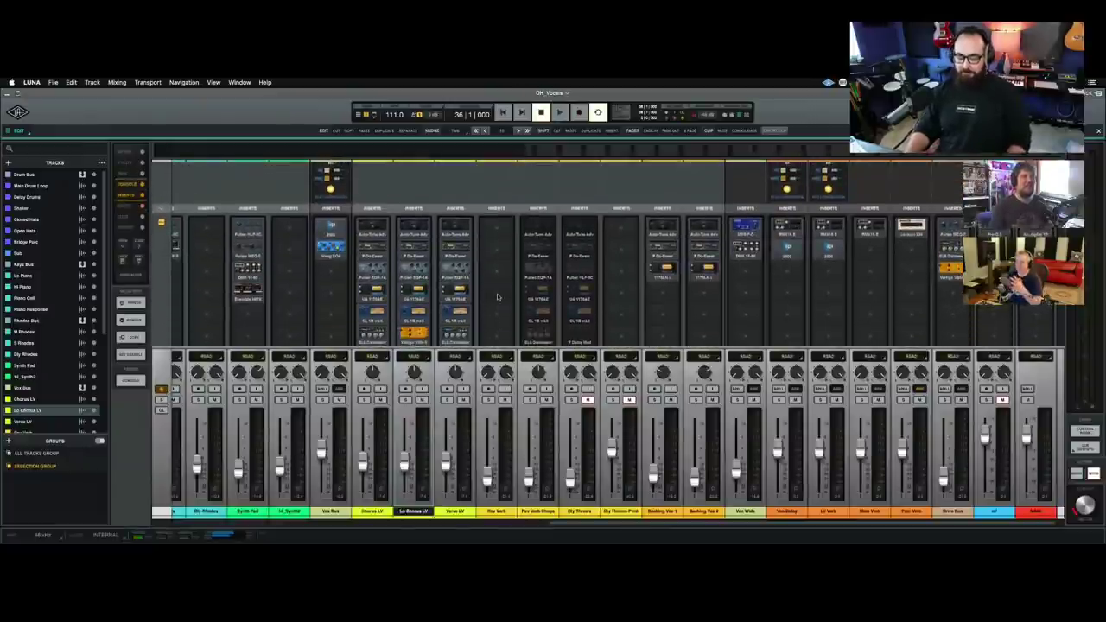
key(super+equal)
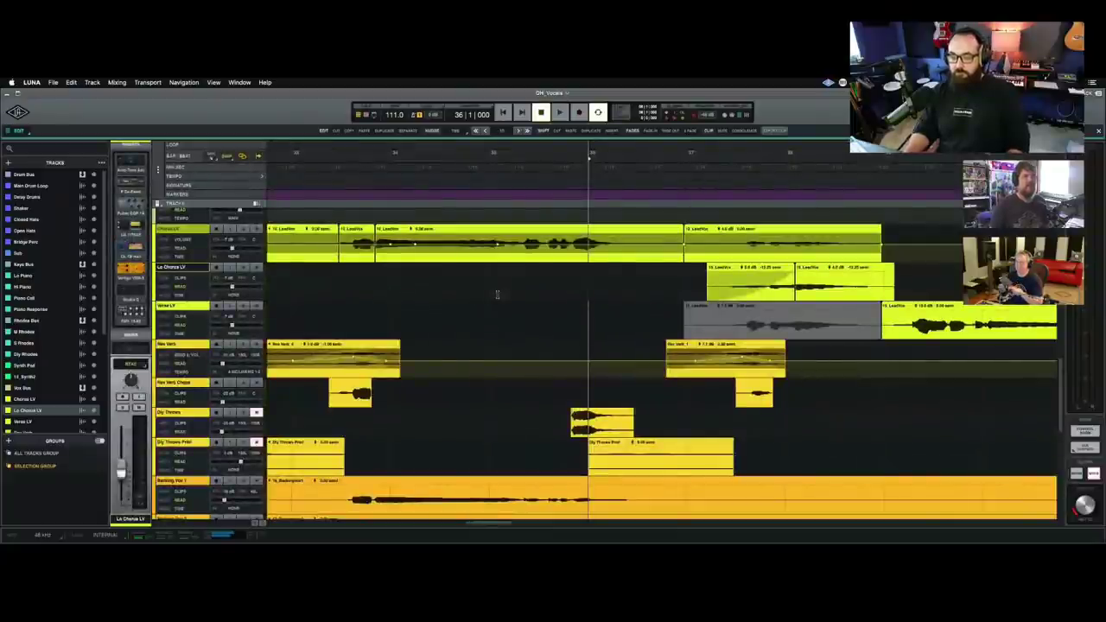
key(super+equal)
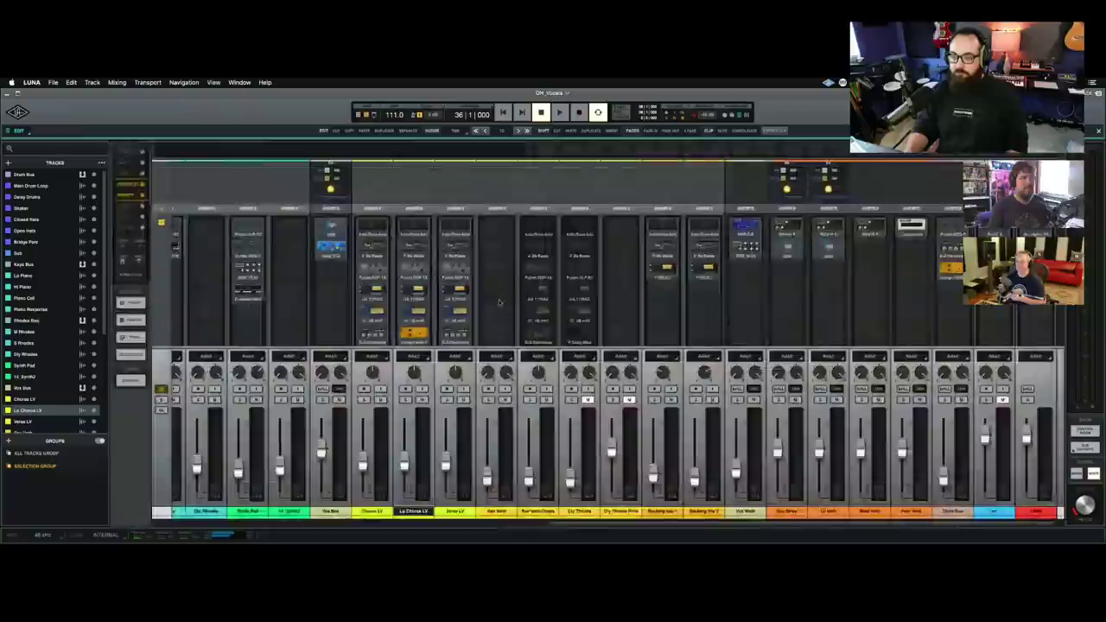
scroll(492, 296, down, 3)
scroll(493, 296, down, 2)
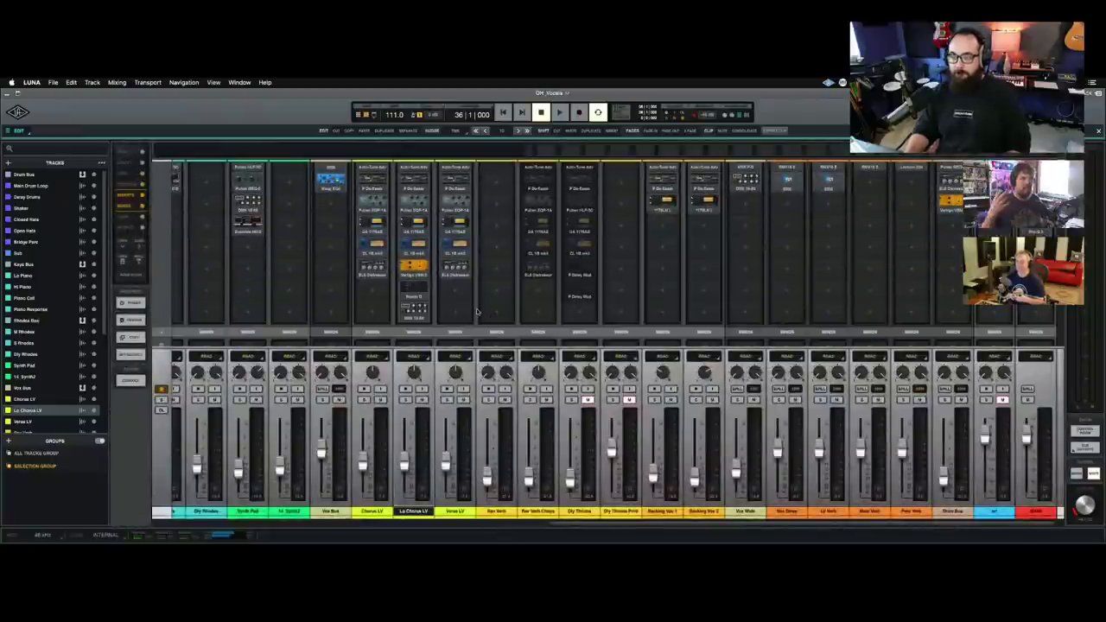
scroll(484, 312, up, 2)
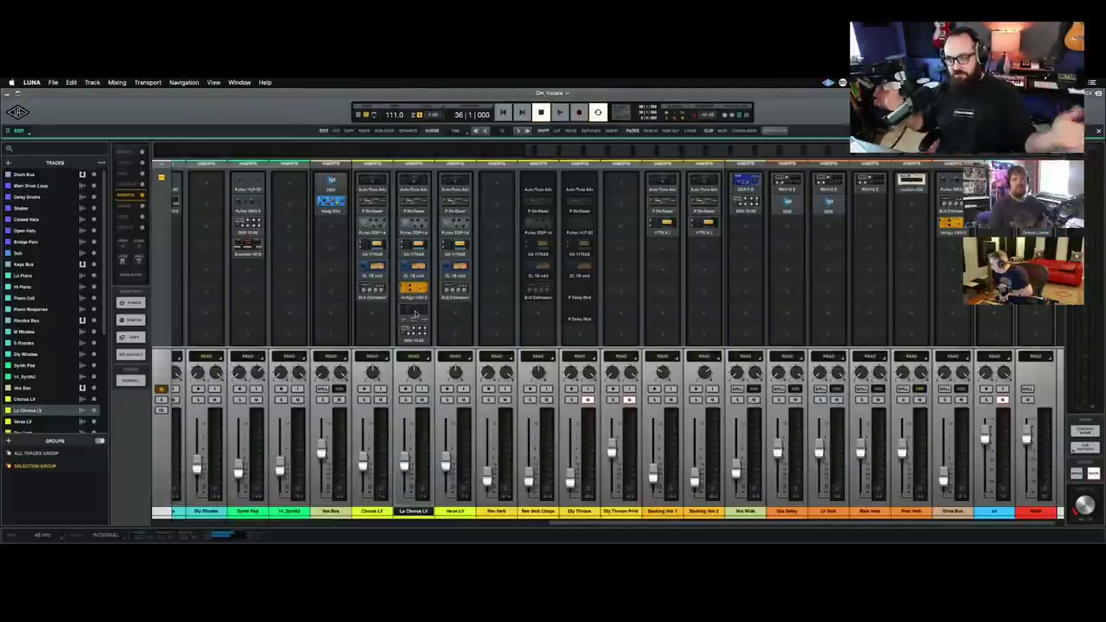
click(414, 314)
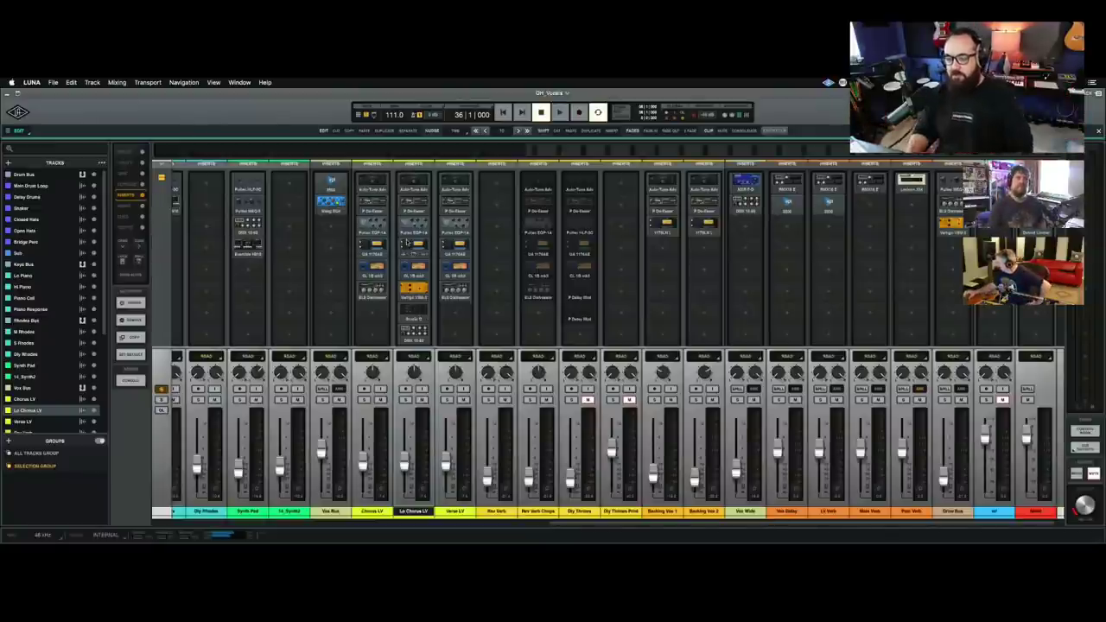
key(super+equal)
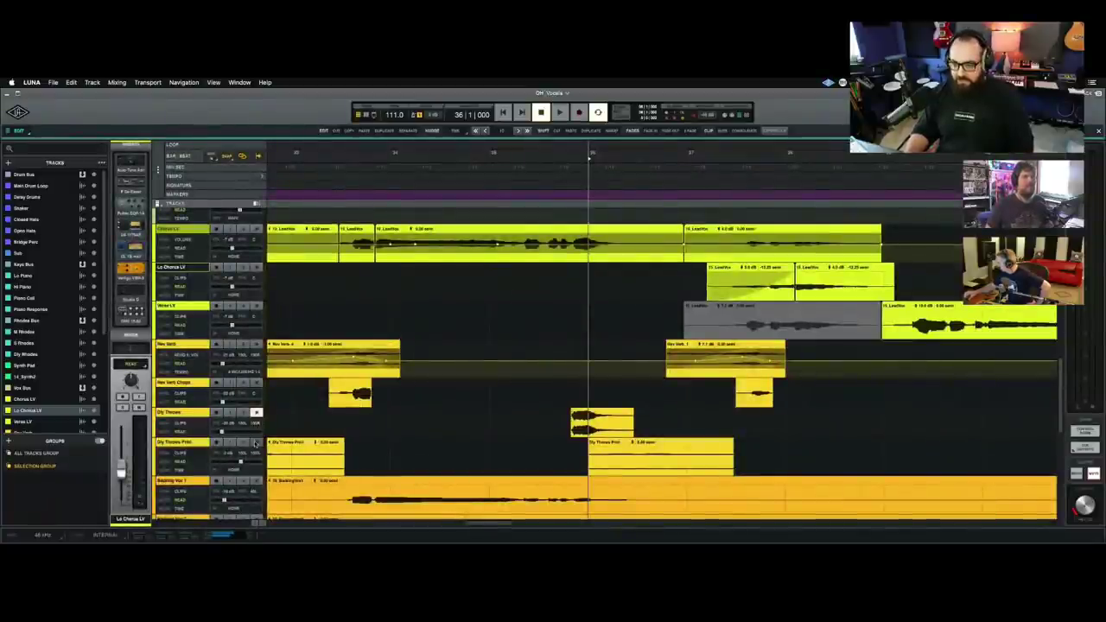
Unmute Dly Throws Print, play the chorus from bar 21 in the timeline and mixer, stop playback, and return to the timeline.
key(super+bracketleft)
key(super+bracketleft)
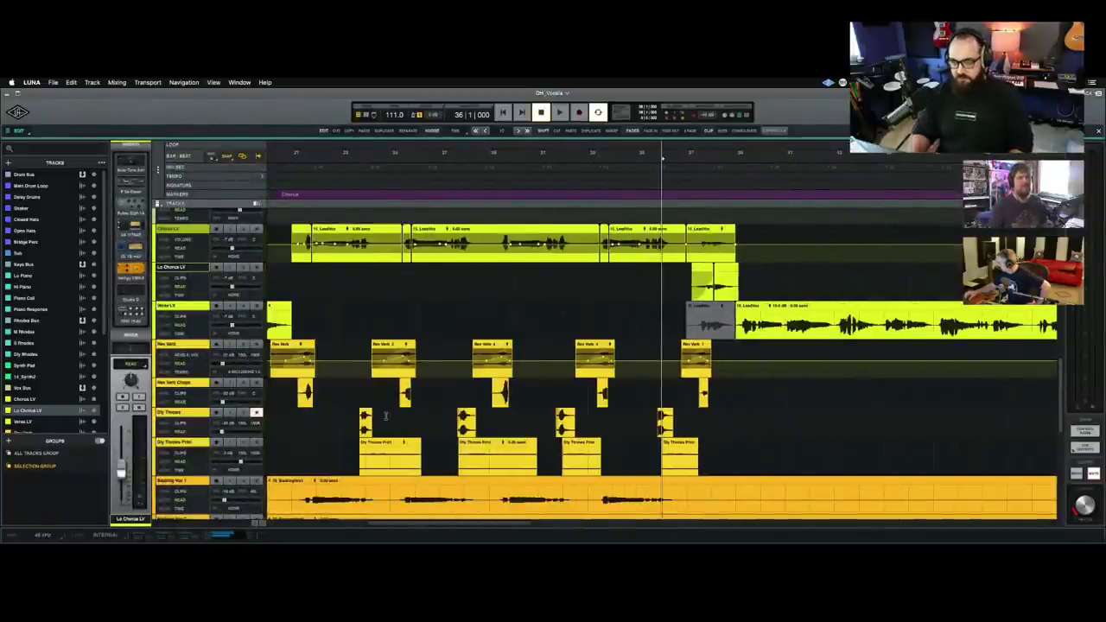
click(353, 450)
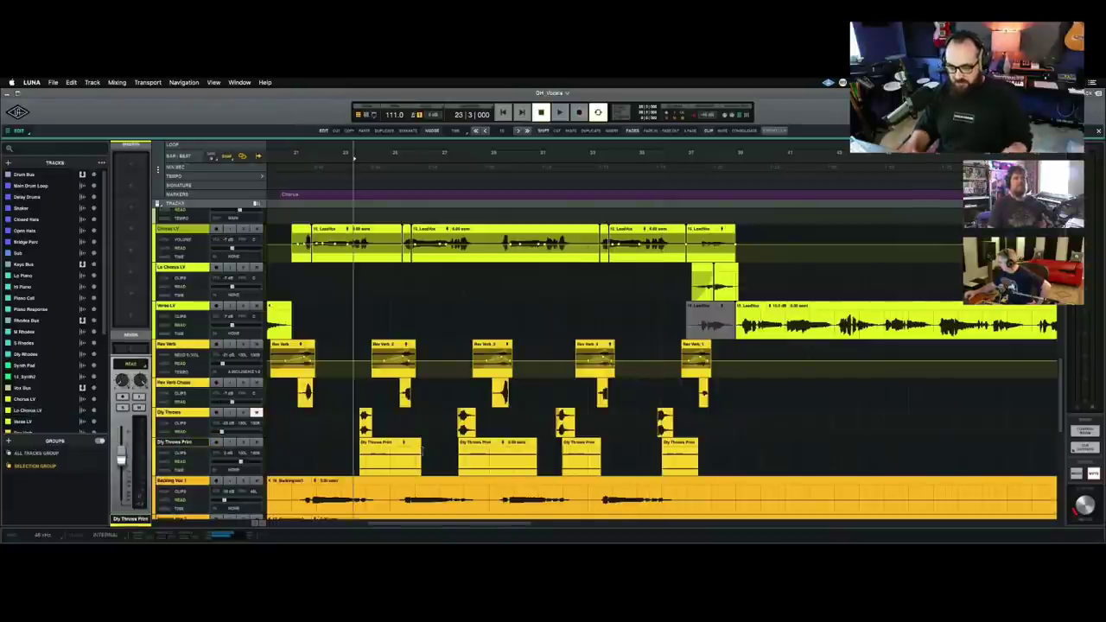
click(293, 443)
key(space)
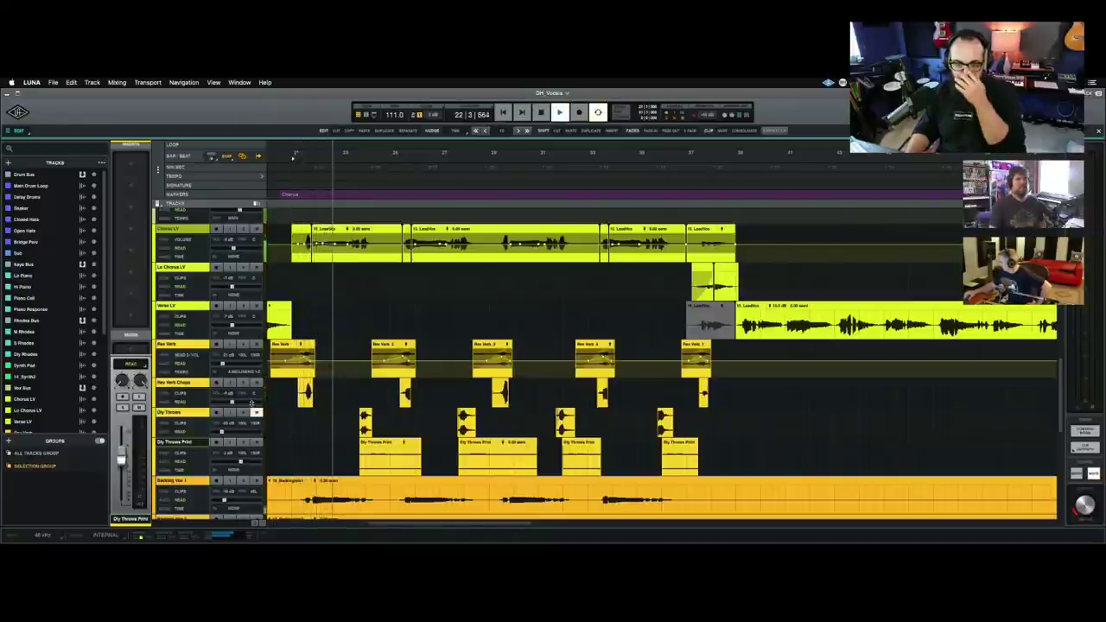
key(super+equal)
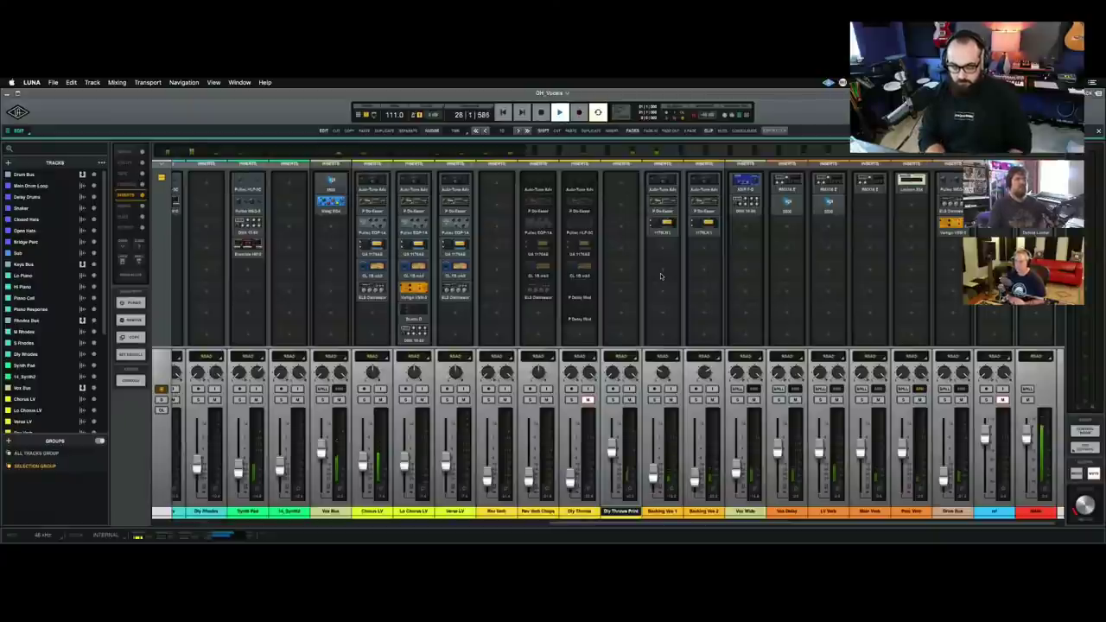
key(space)
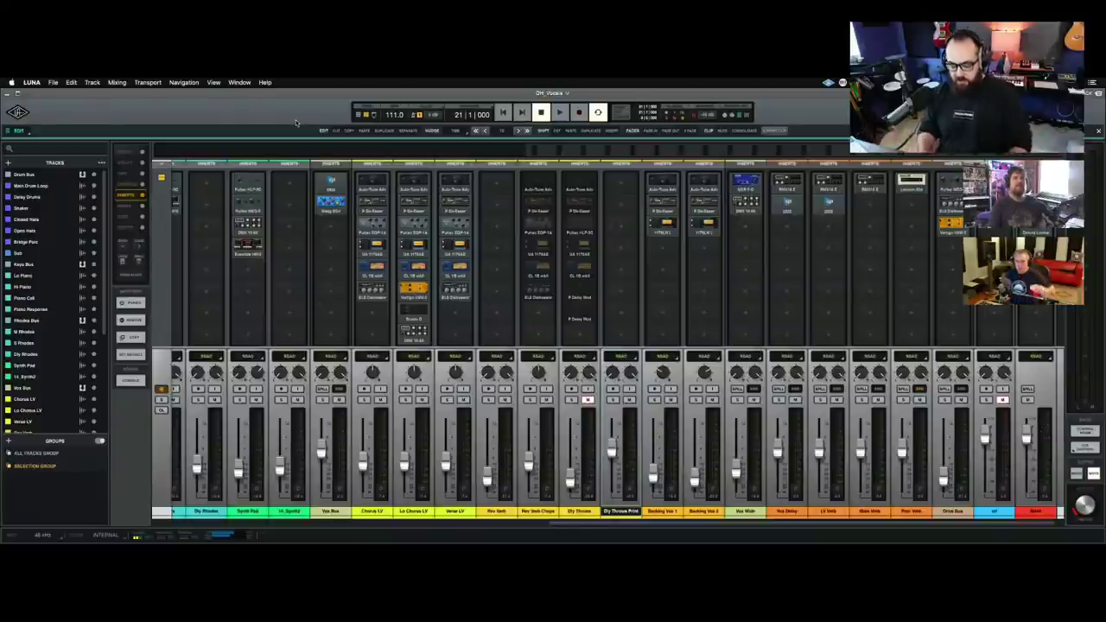
key(super+equal)
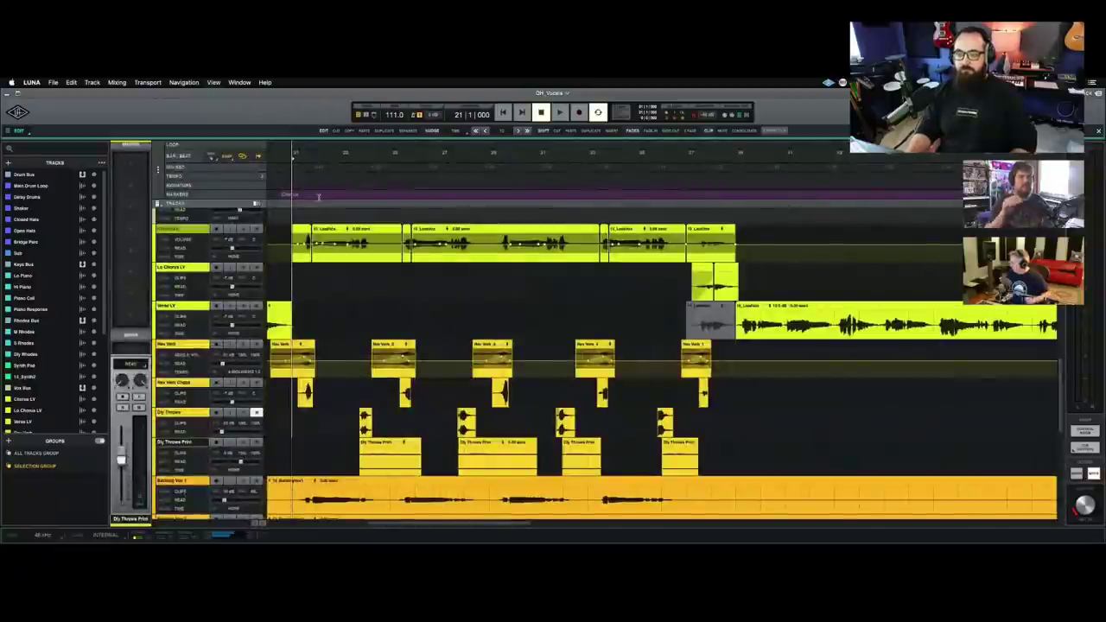
key(super+bracketleft)
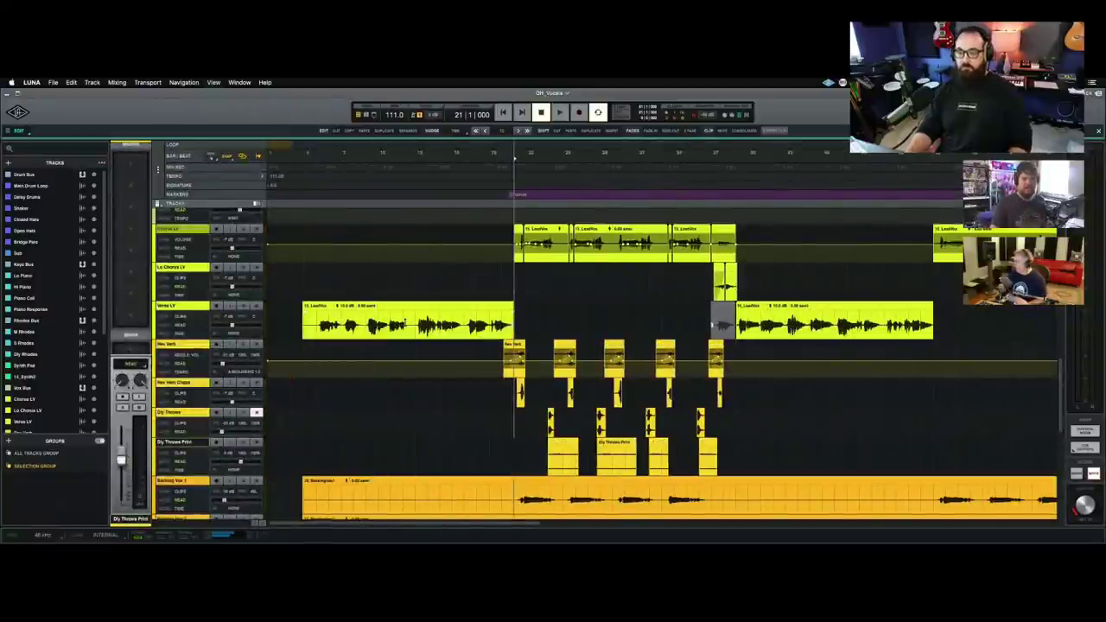